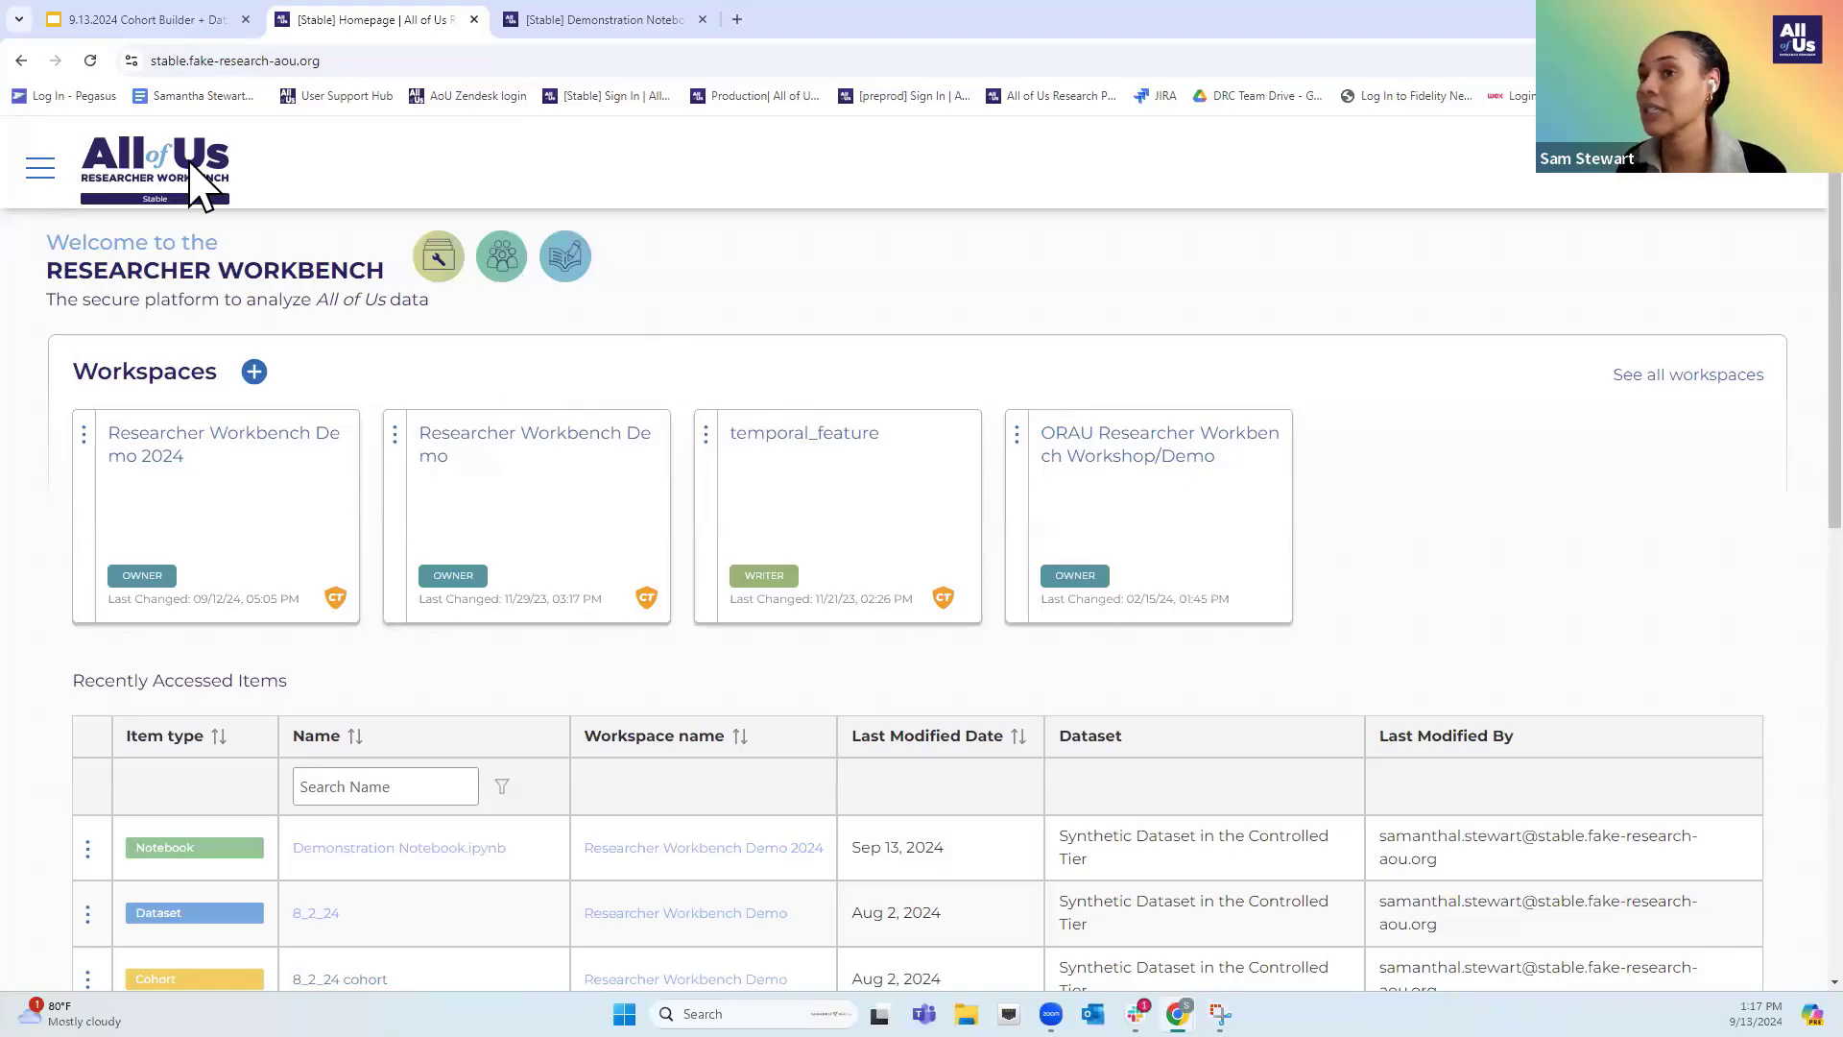
# Open the Researcher Workbench Demo 2024 workspace and start building a new cohort
pyautogui.click(39, 169)
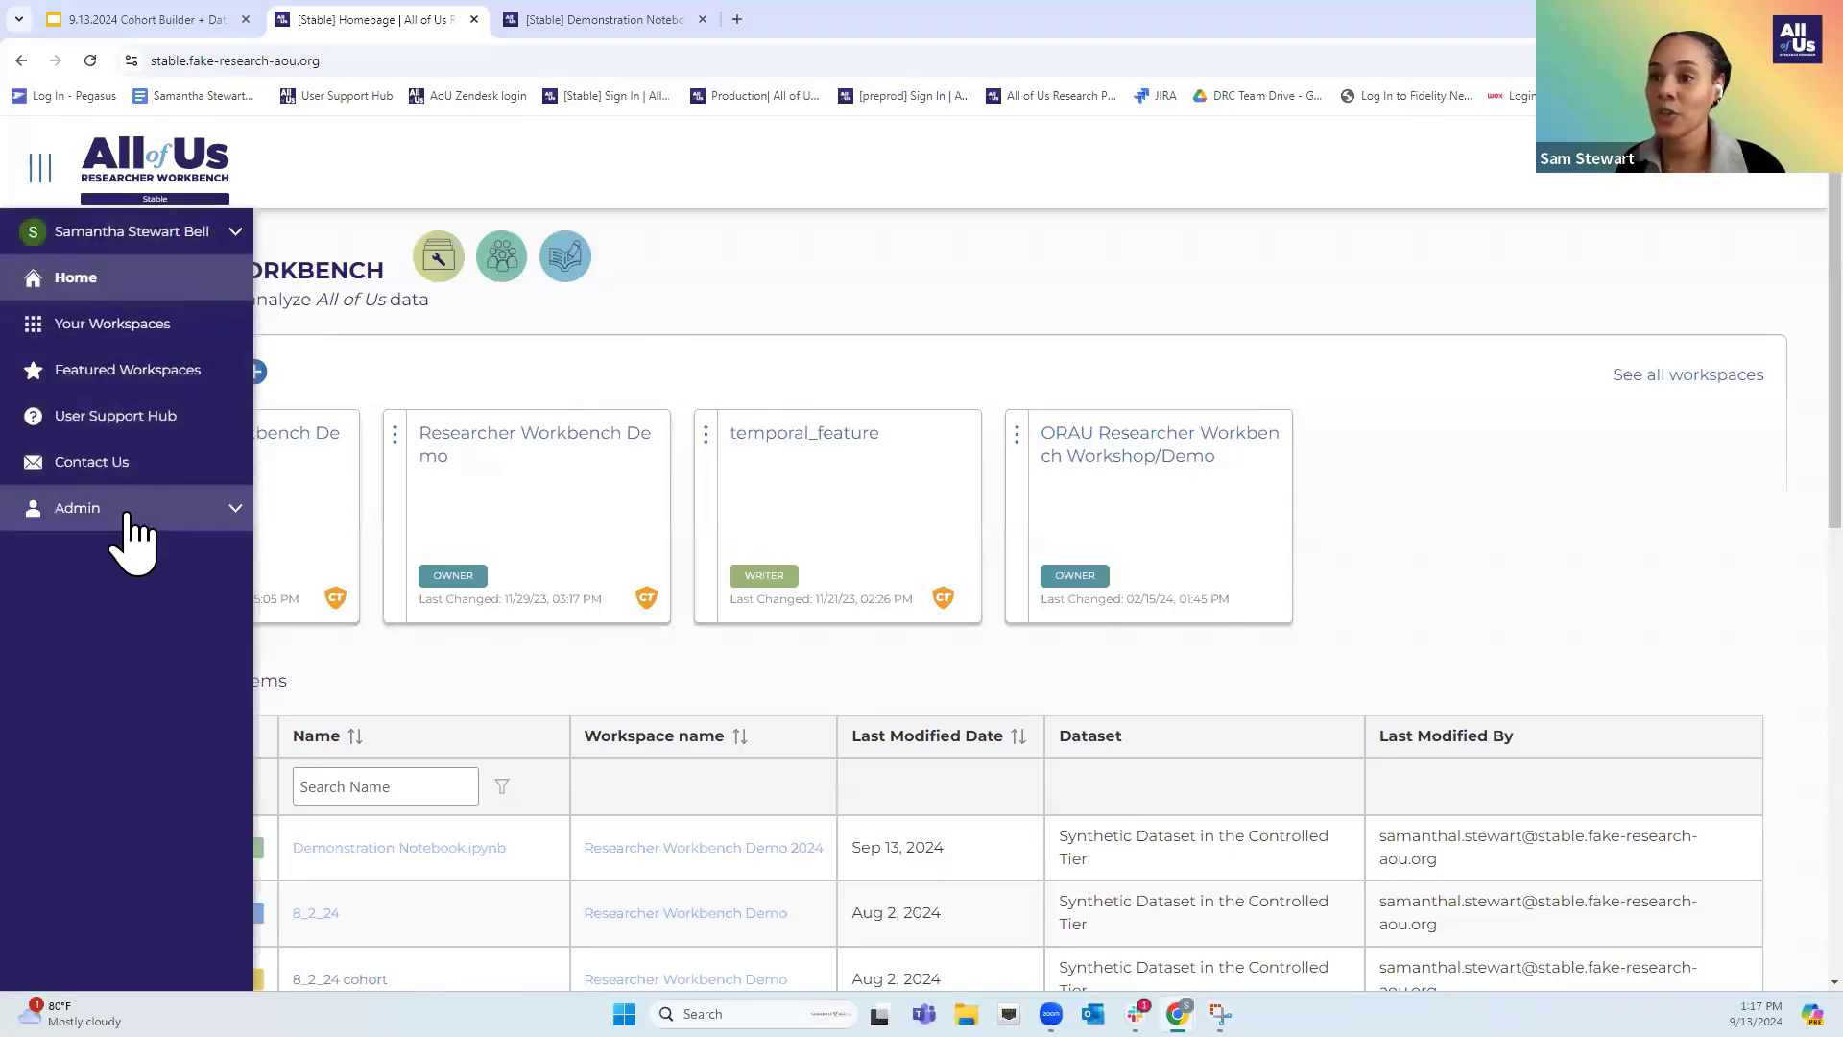
pyautogui.click(594, 357)
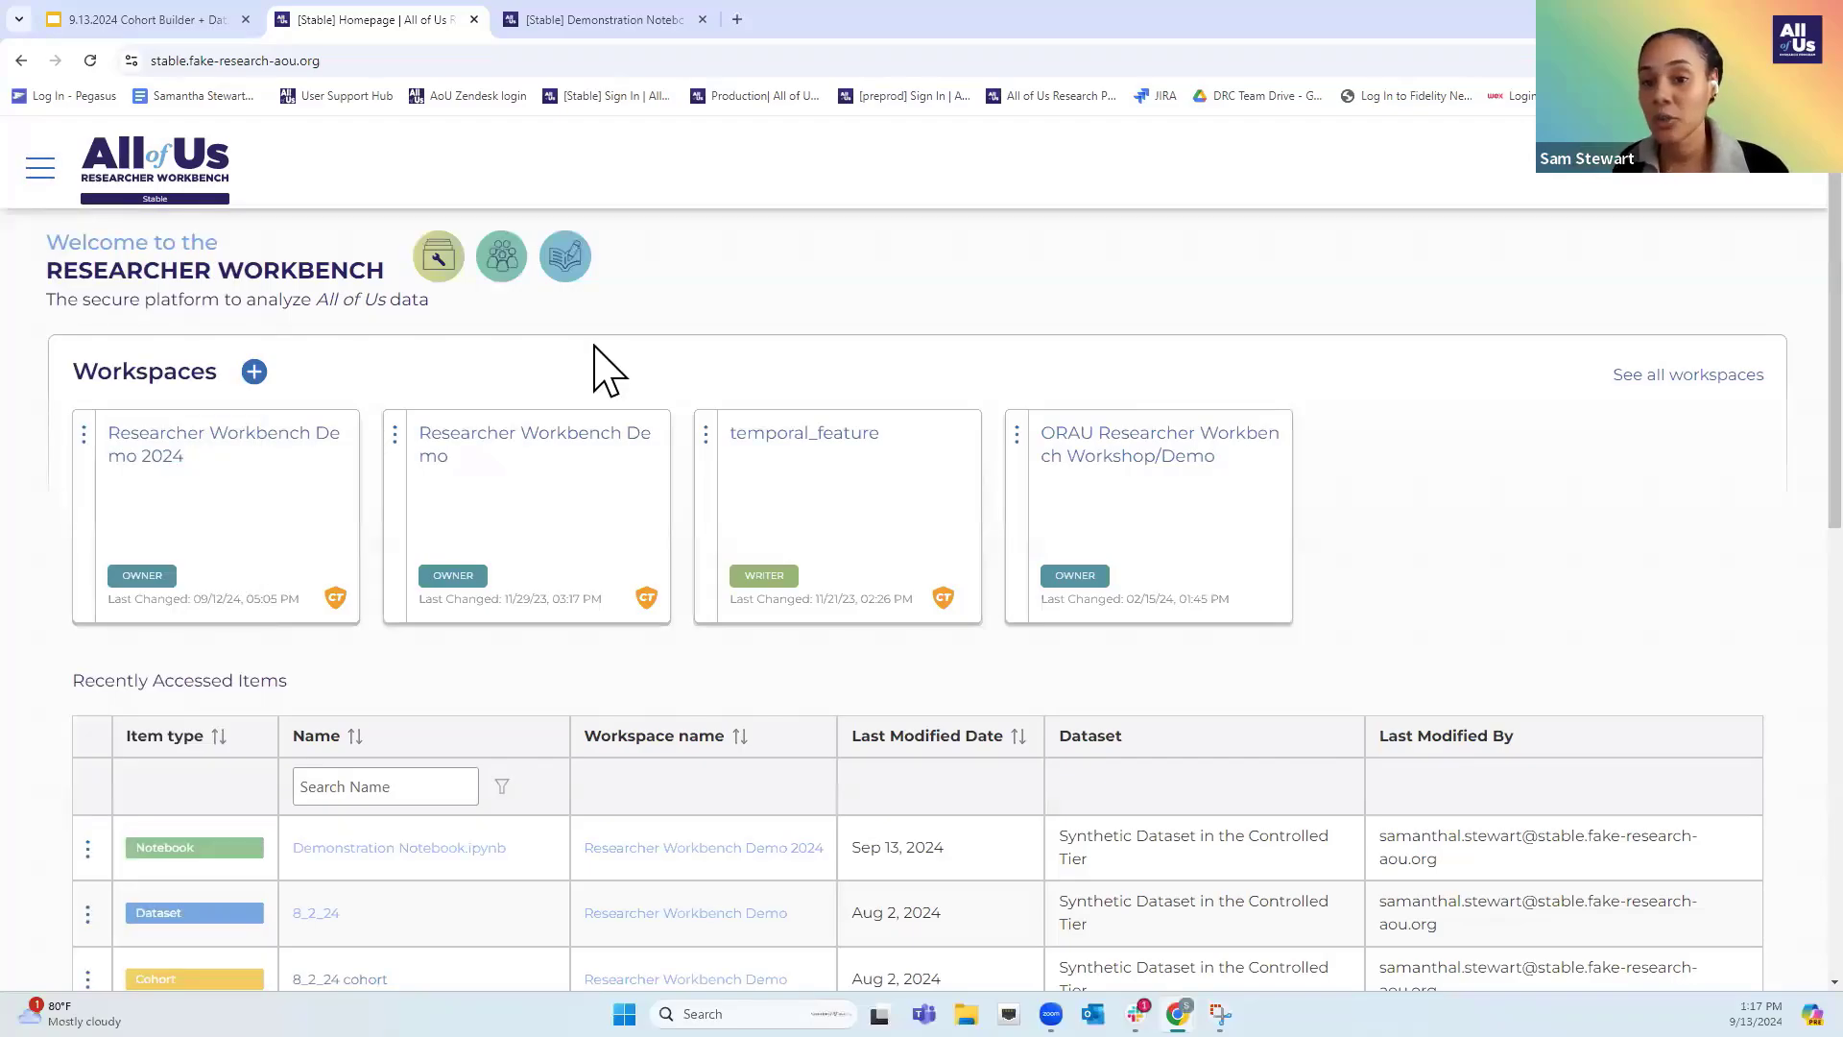
pyautogui.click(128, 459)
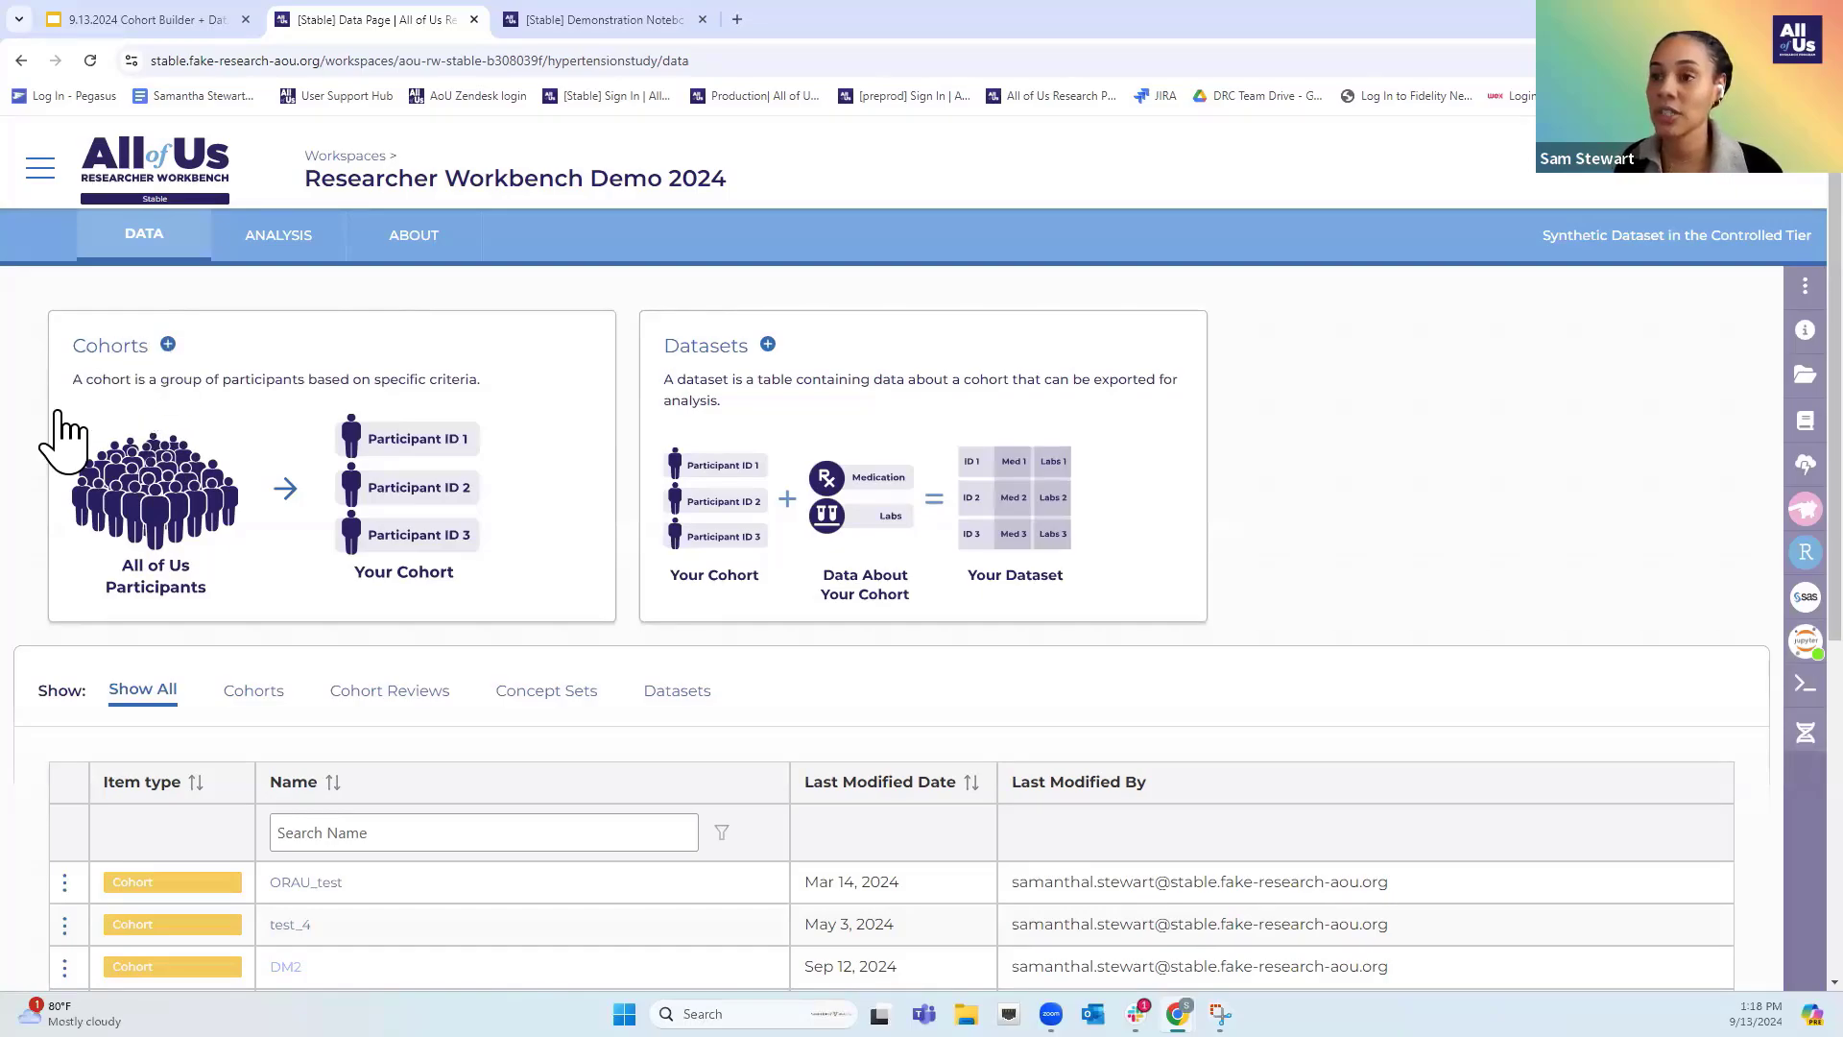
pyautogui.click(169, 346)
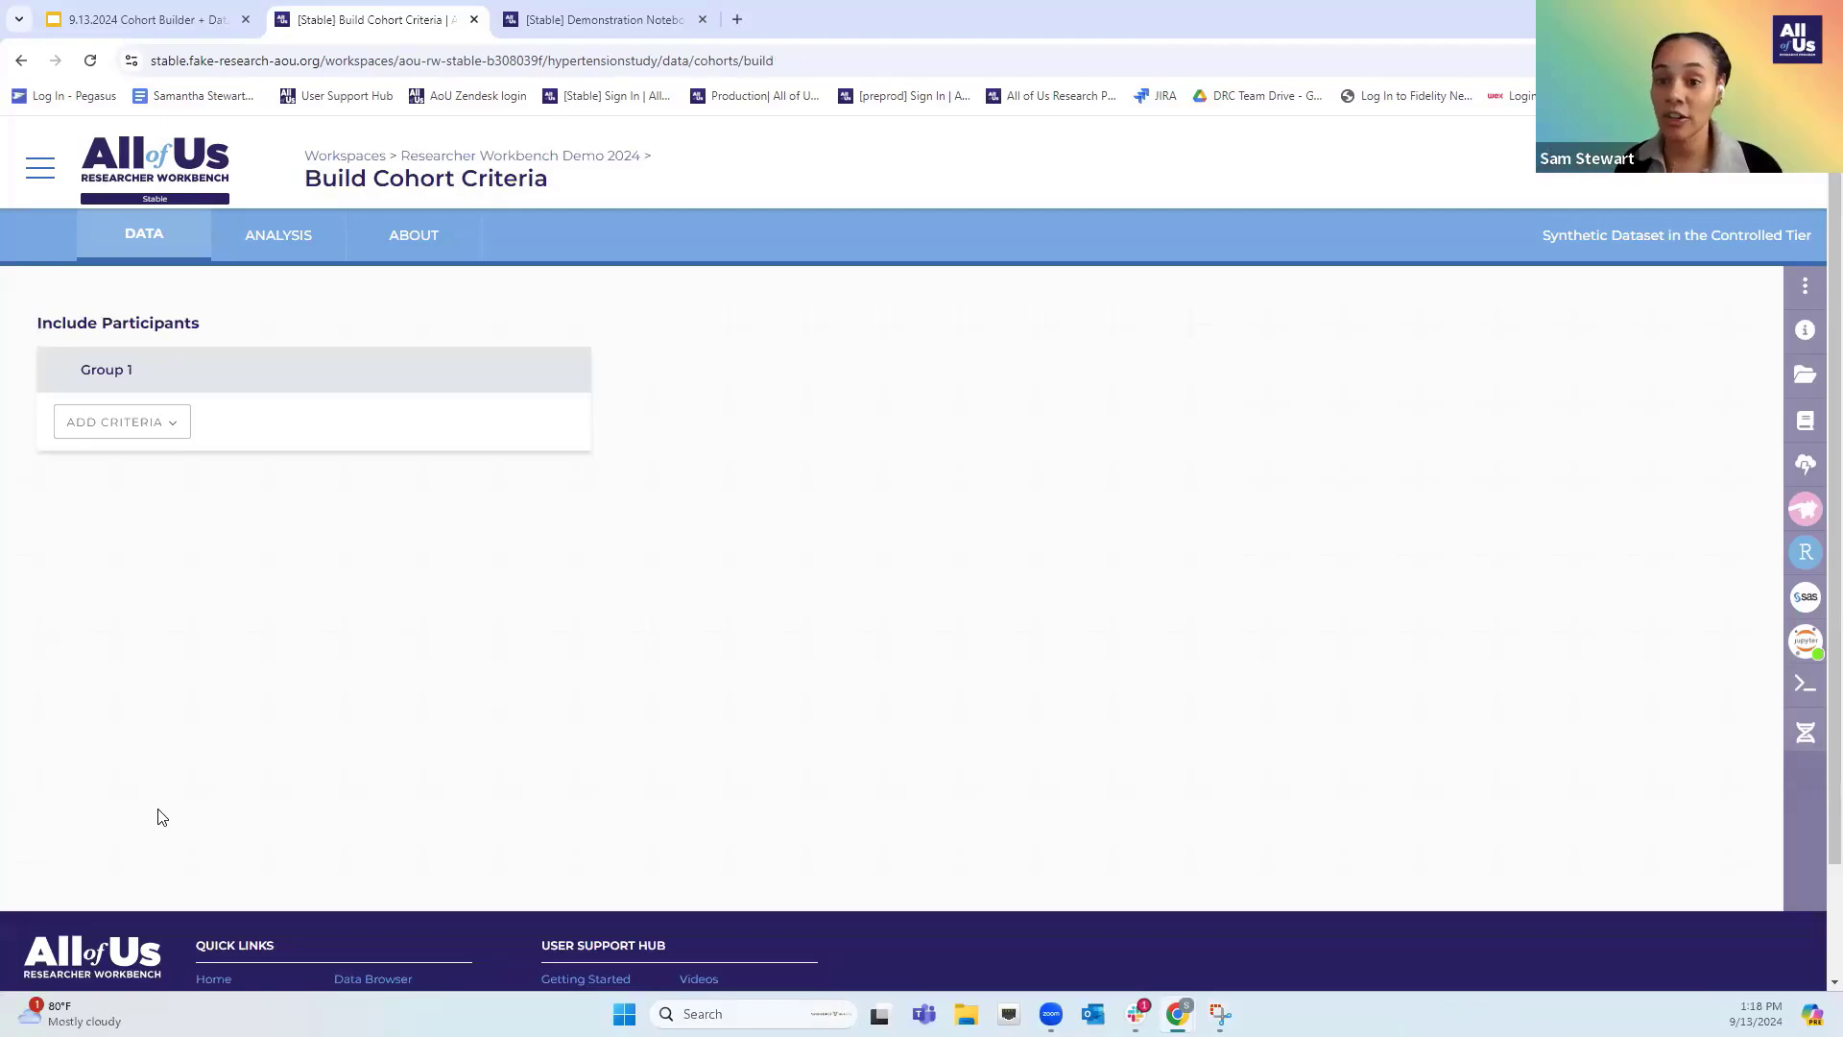
# Search all domains for "hypertension" as Group 1 inclusion criteria and open the matching Conditions
pyautogui.click(170, 430)
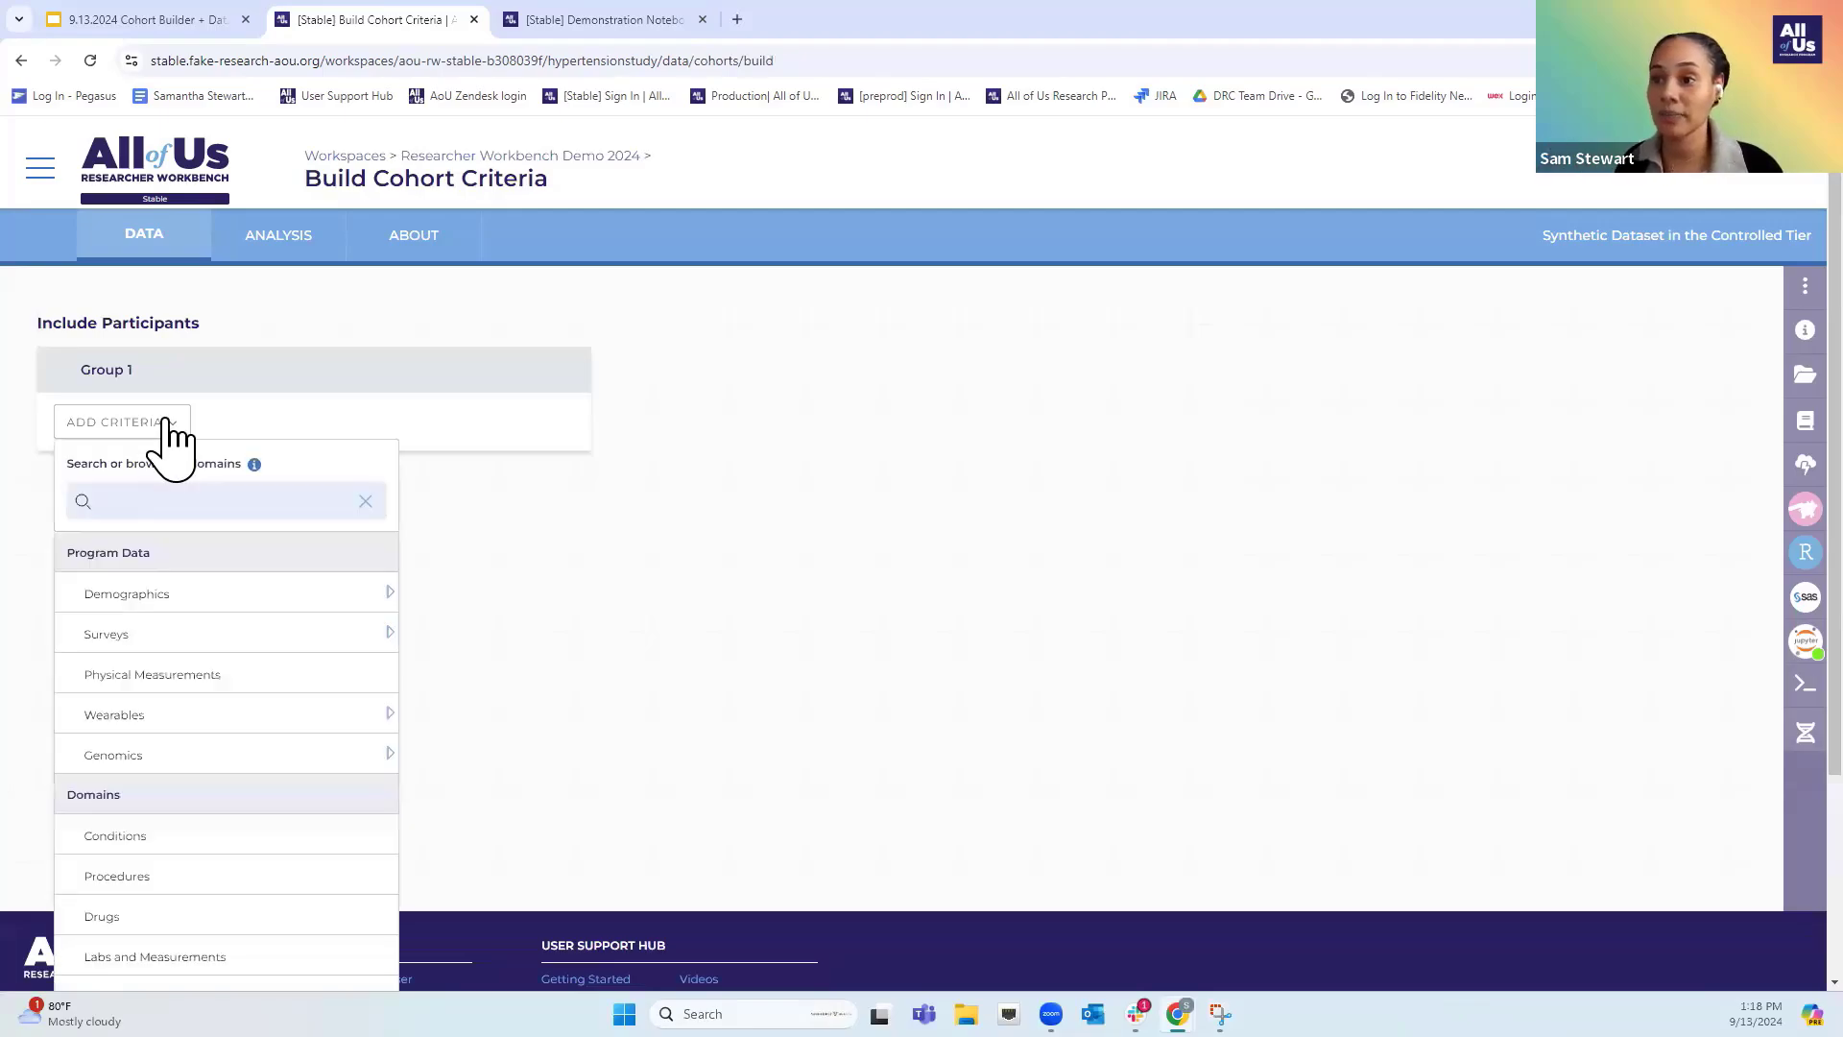
pyautogui.click(170, 495)
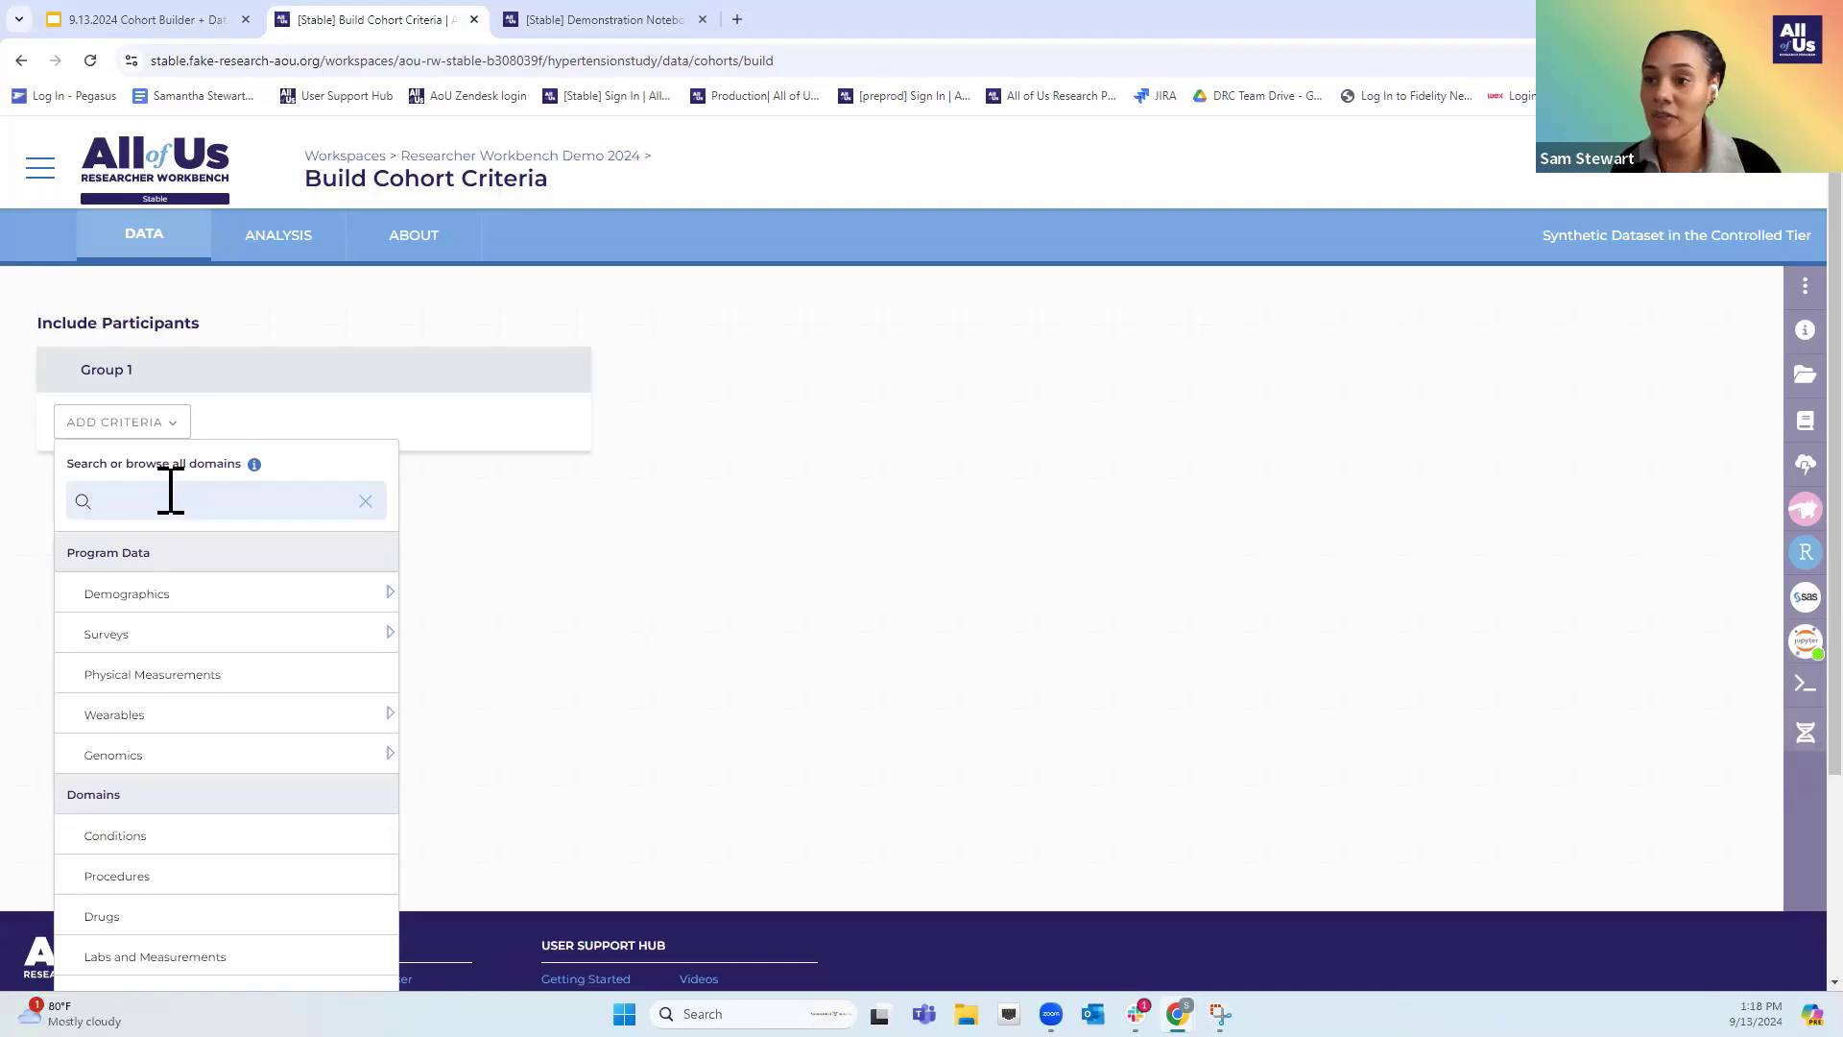
pyautogui.write('h')
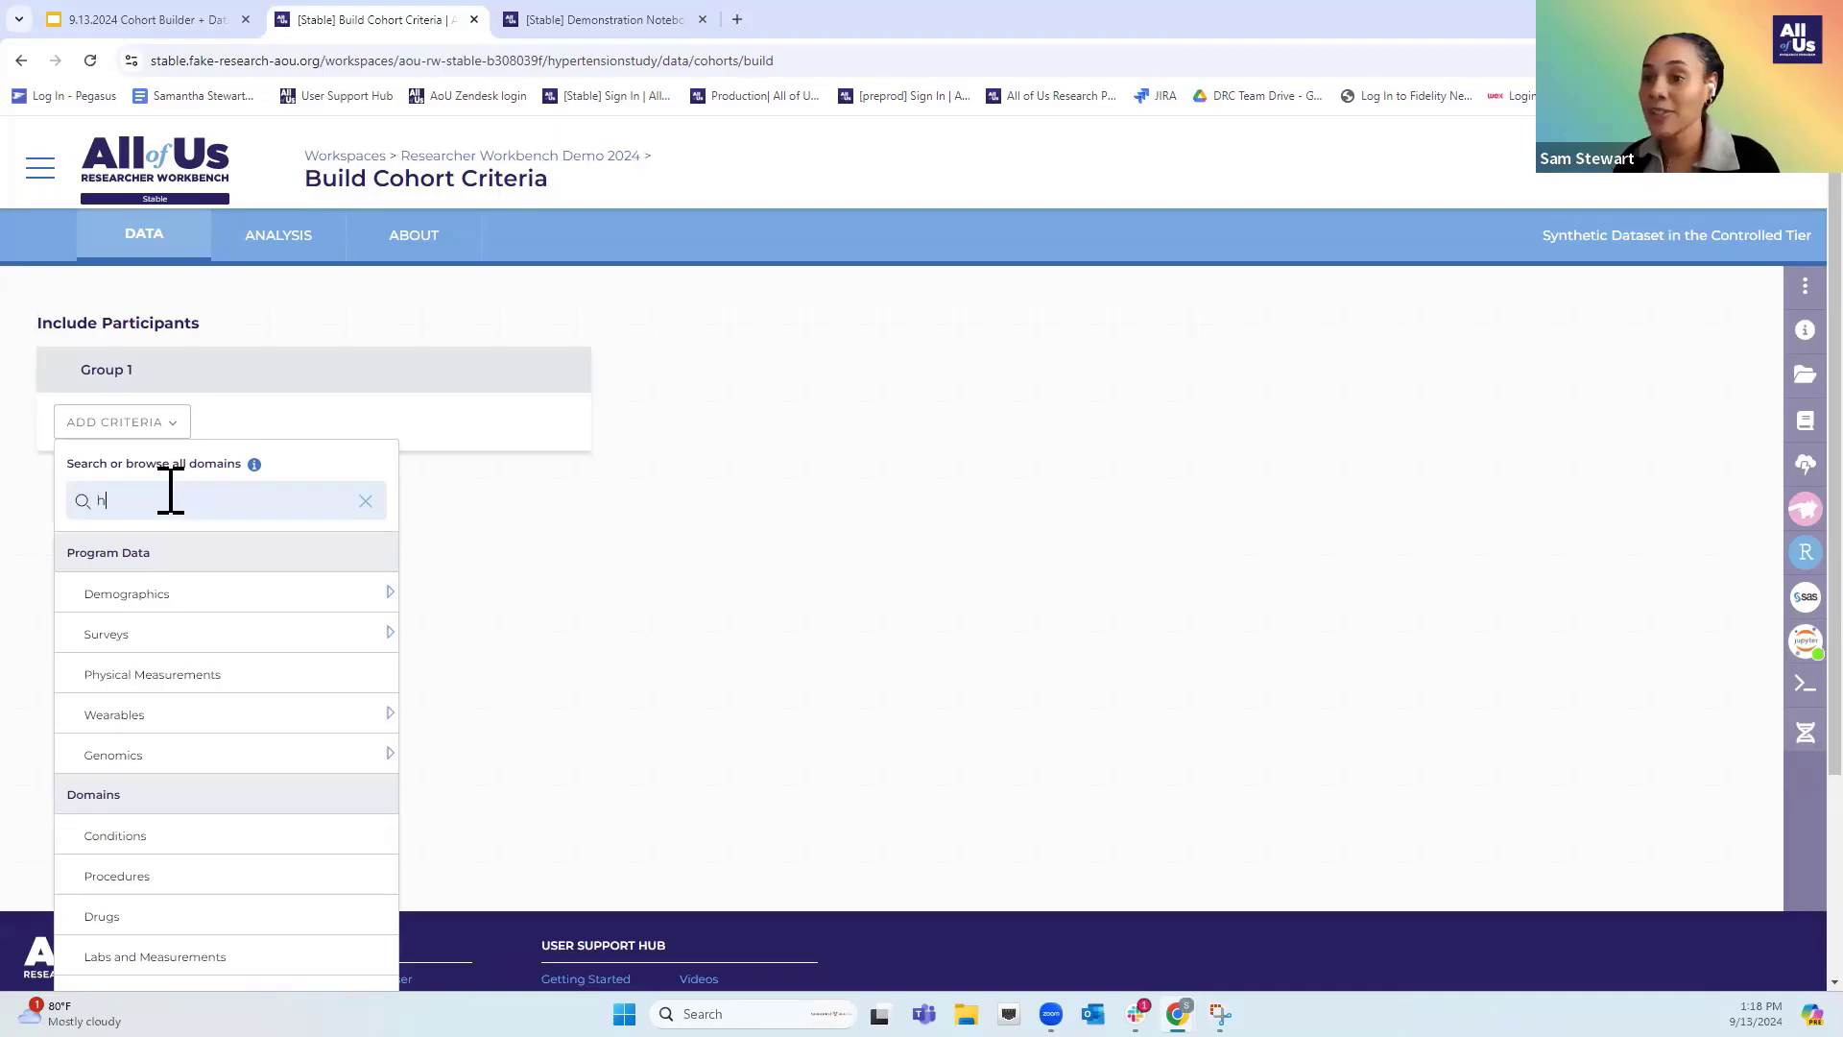
pyautogui.write('ypertension')
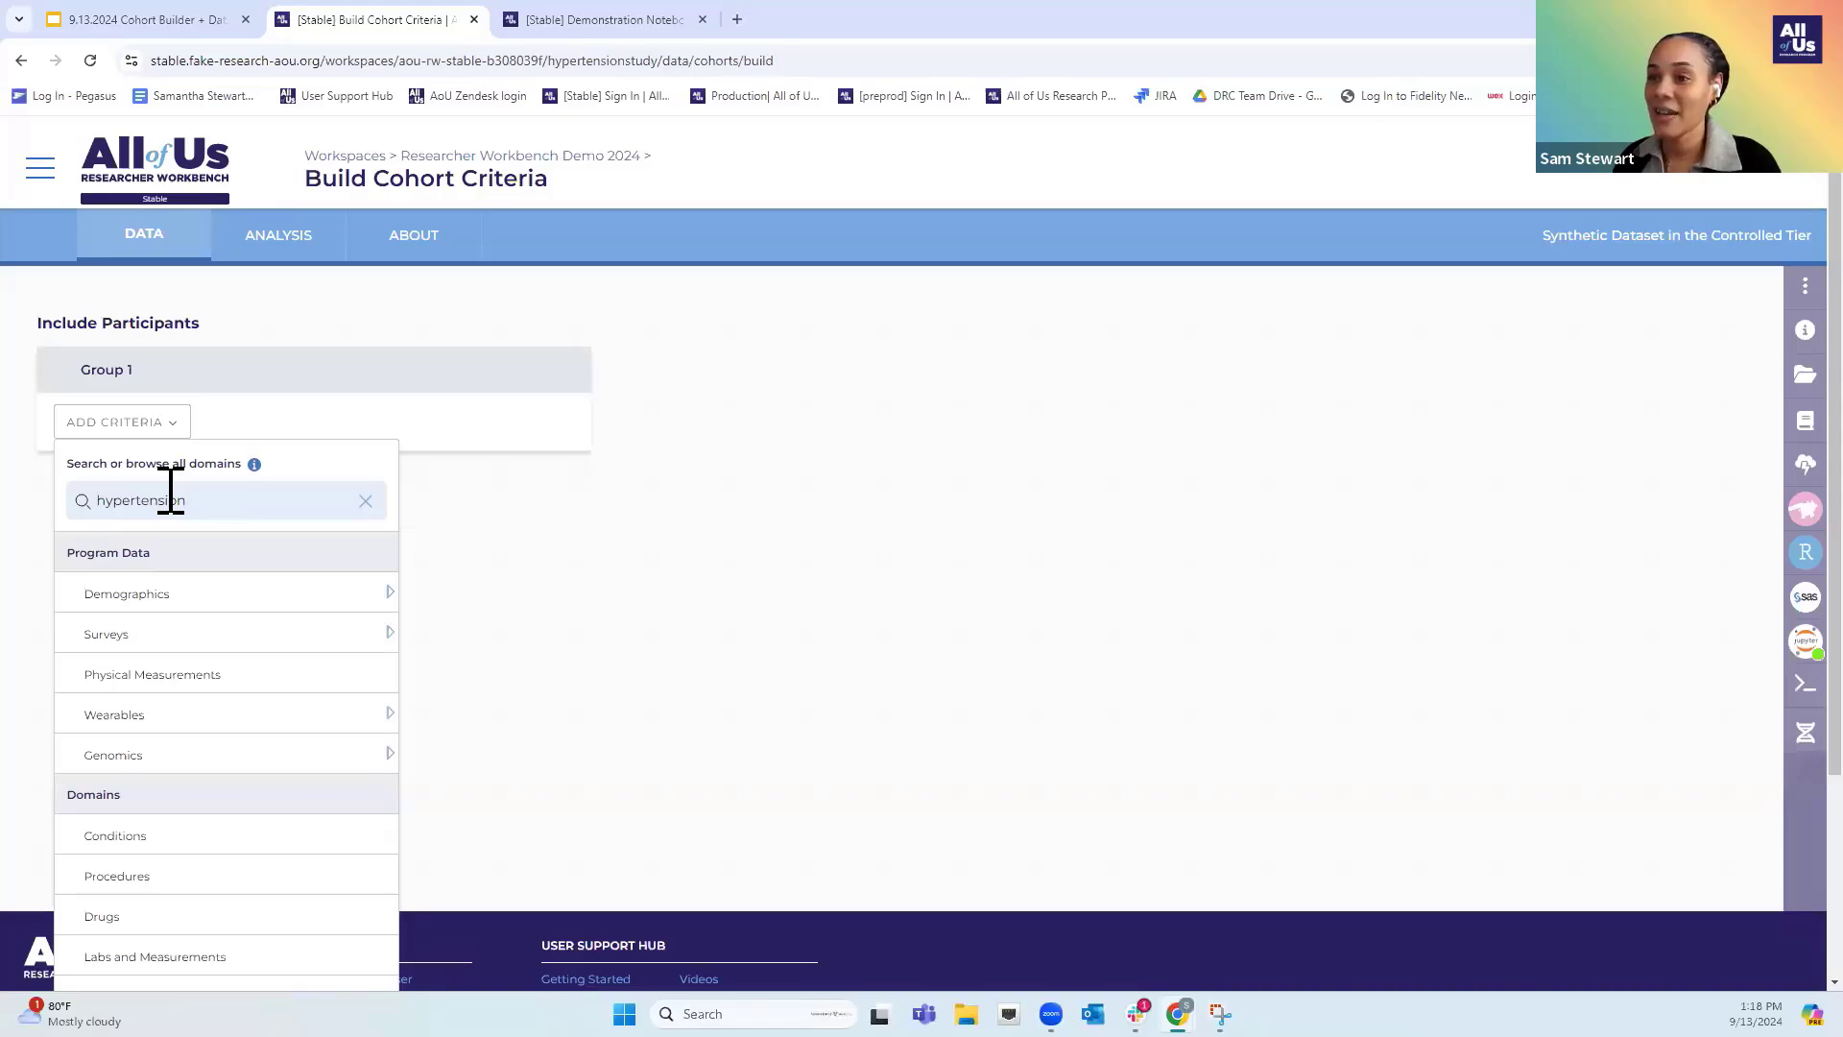
pyautogui.press('Return')
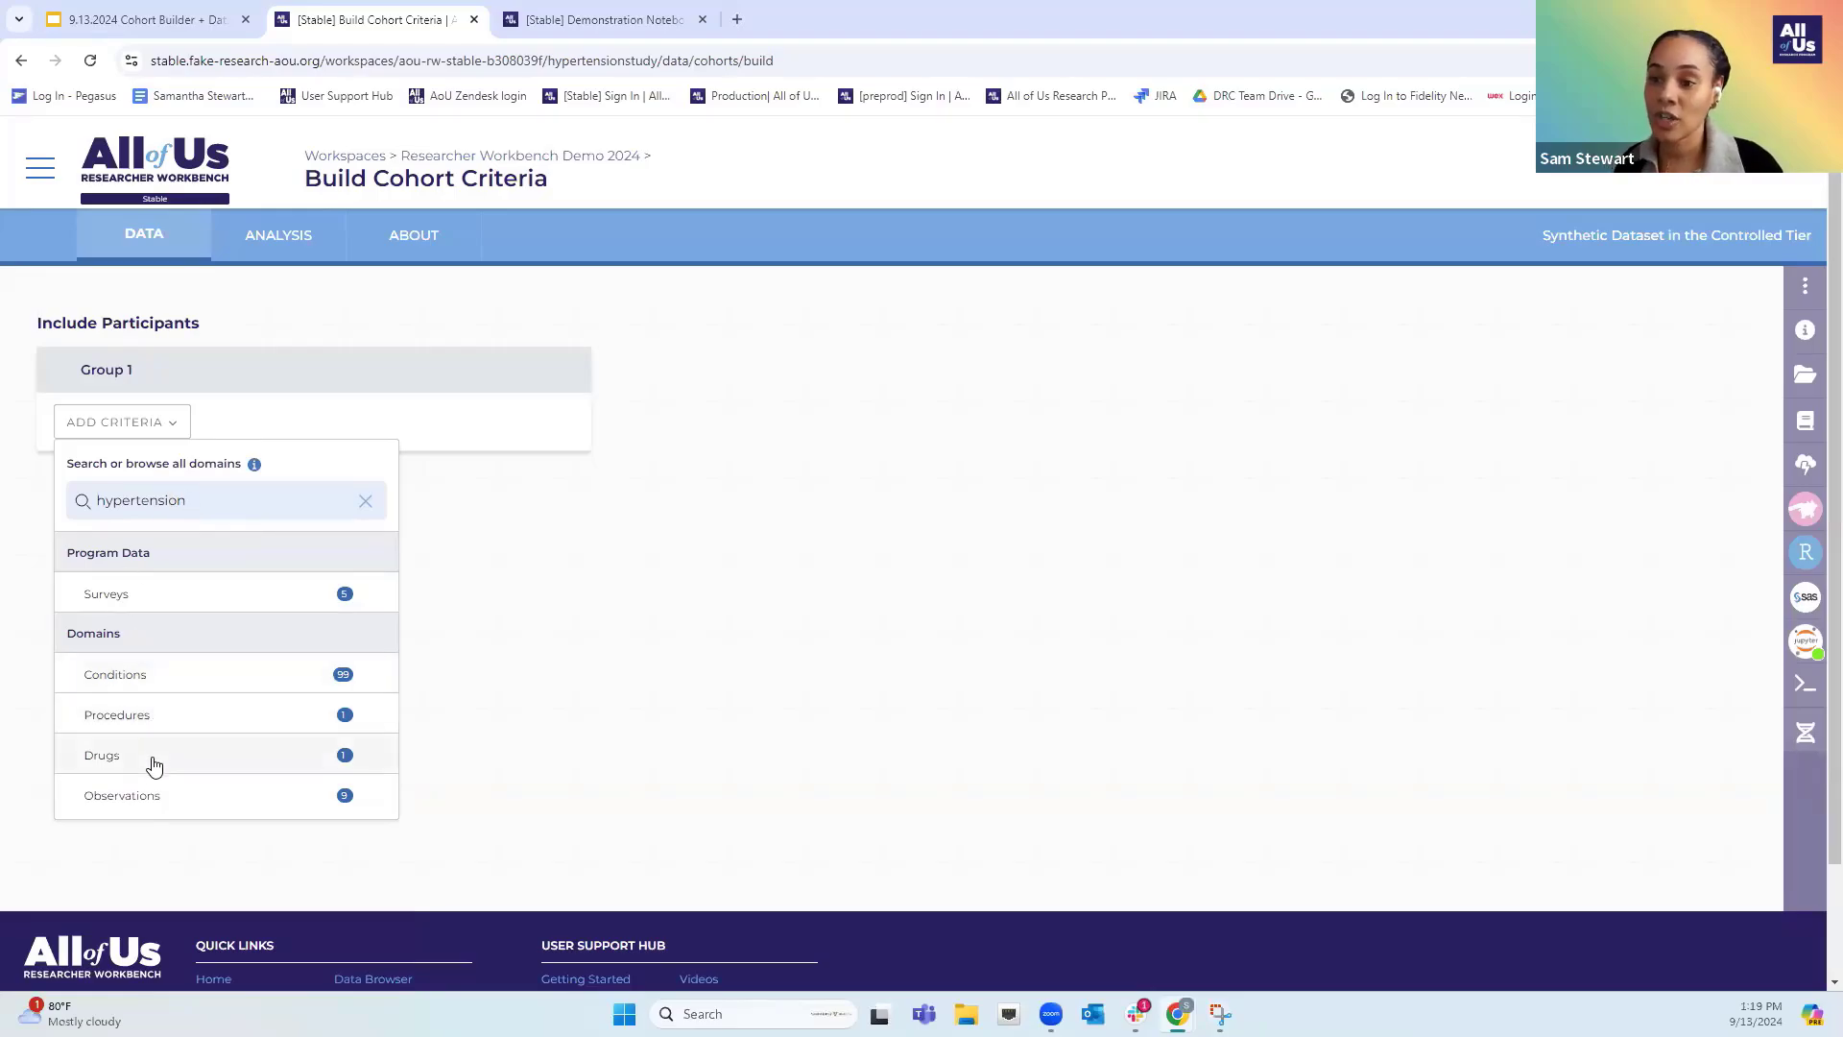
pyautogui.click(150, 676)
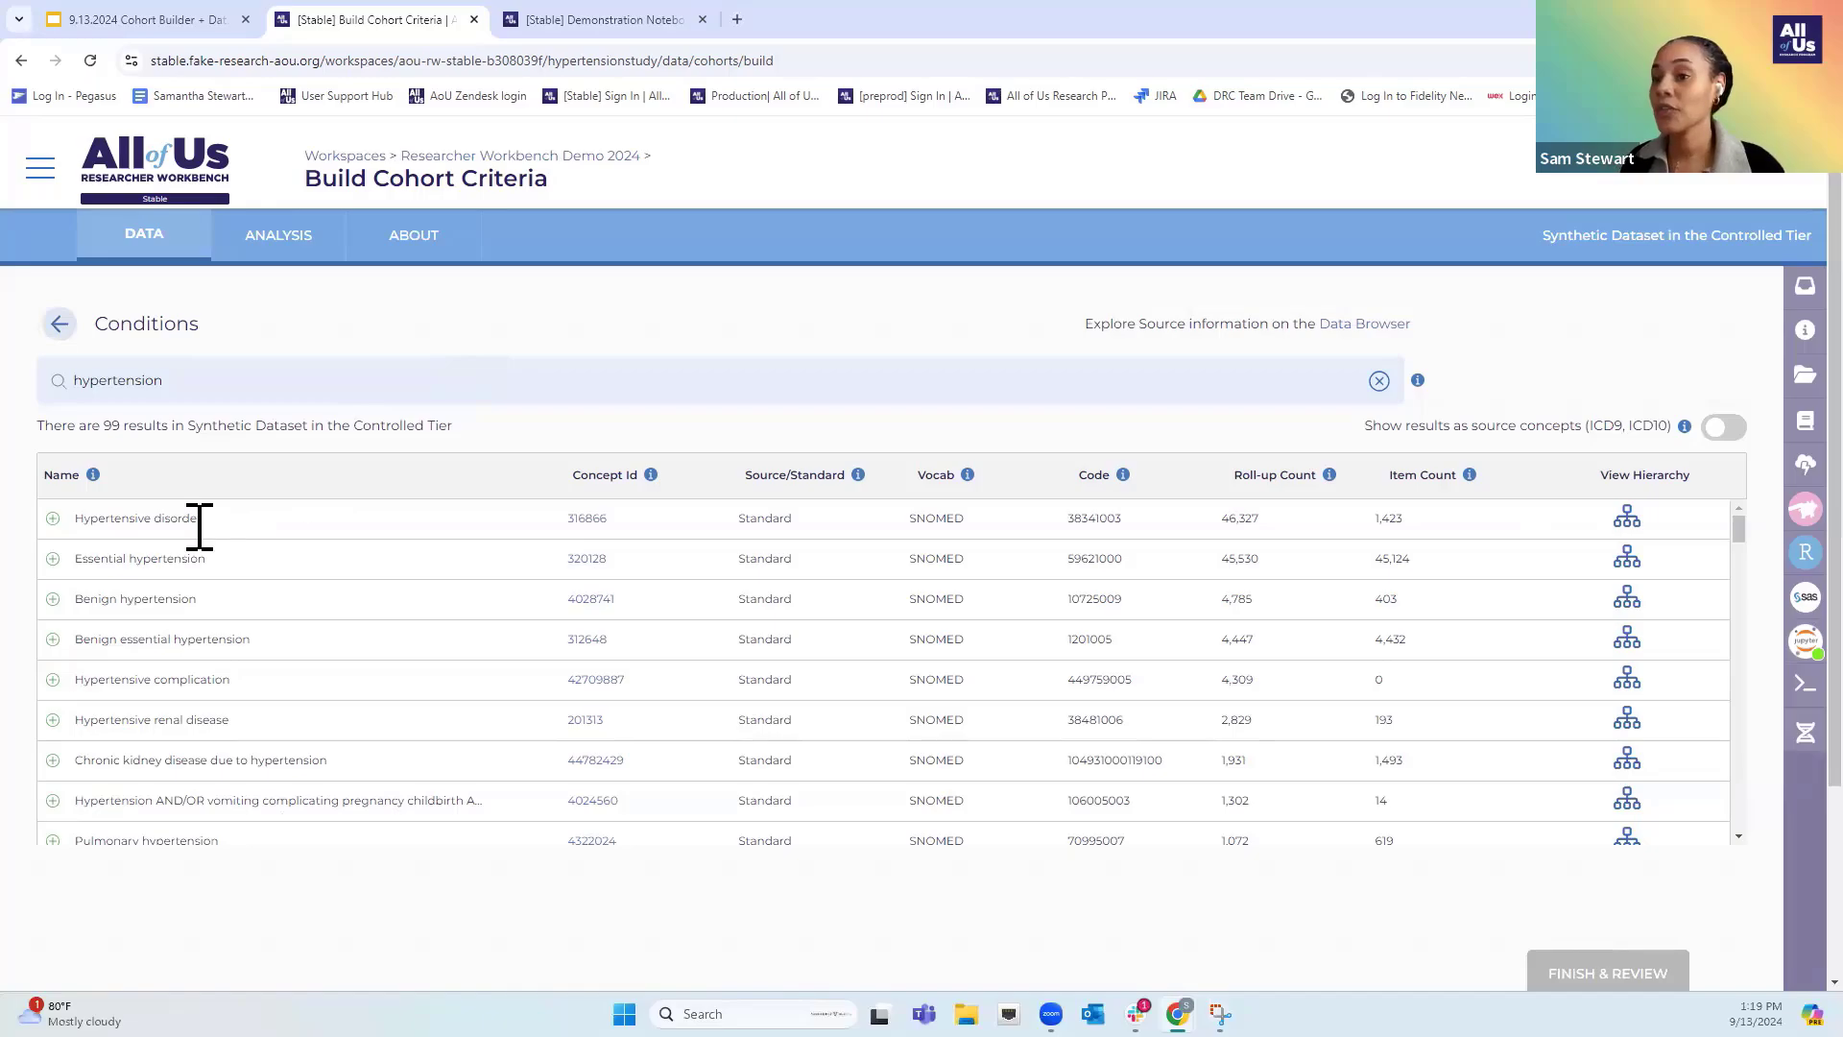
# Examine the hypertension condition results and their concept ID, source/standard, vocabulary, code, count and hierarchy columns
pyautogui.scroll(-2, 206, 610)
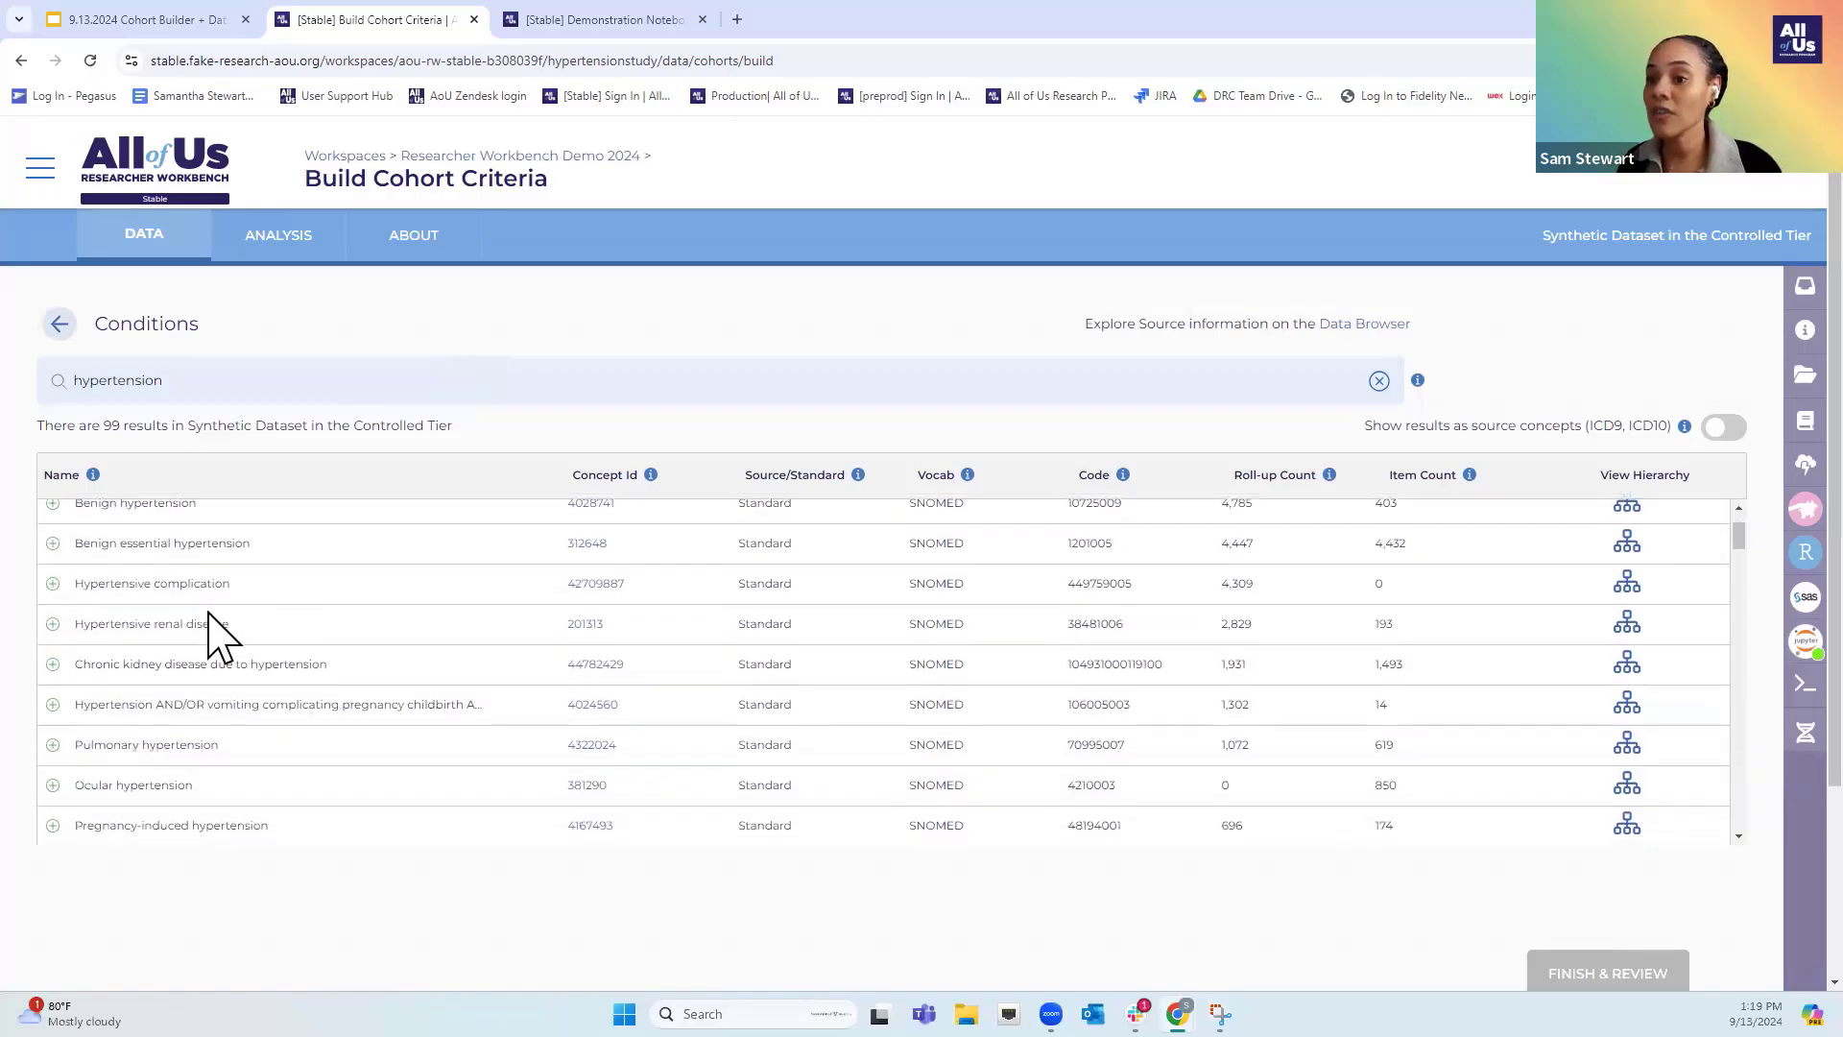
pyautogui.scroll(-4, 237, 652)
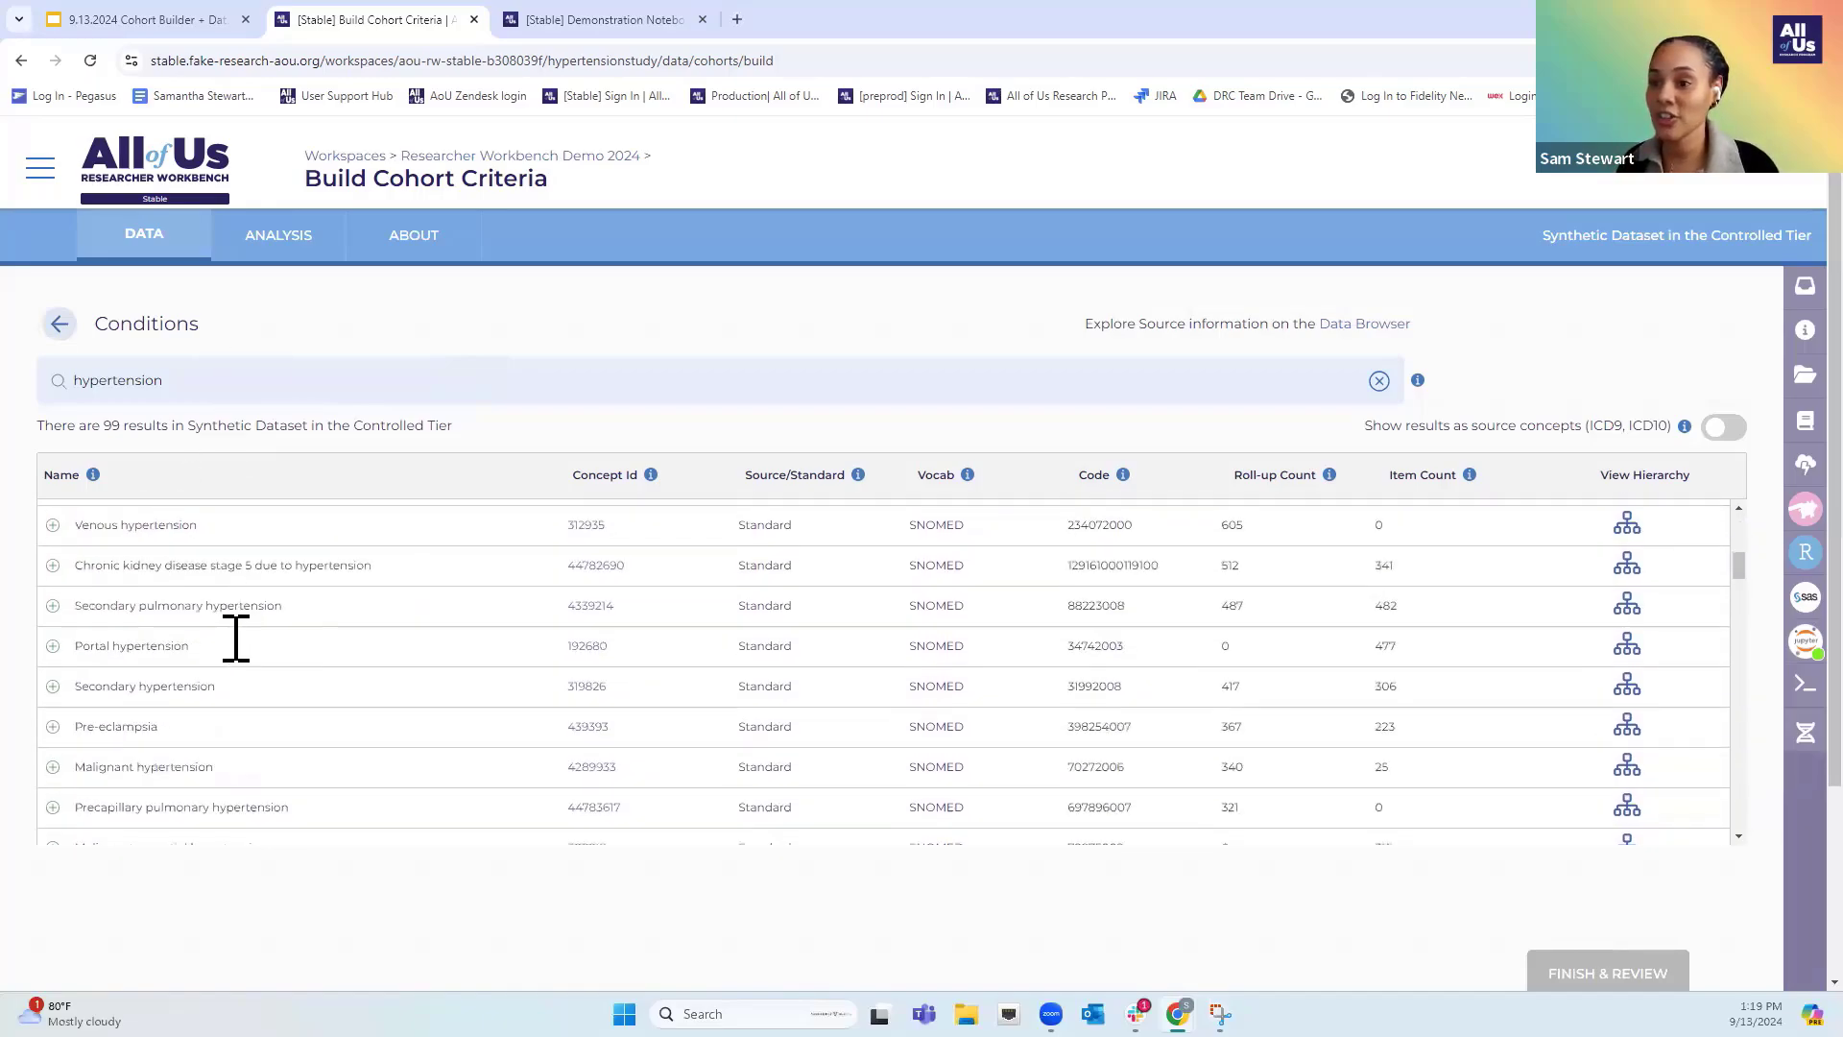
pyautogui.scroll(6, 235, 653)
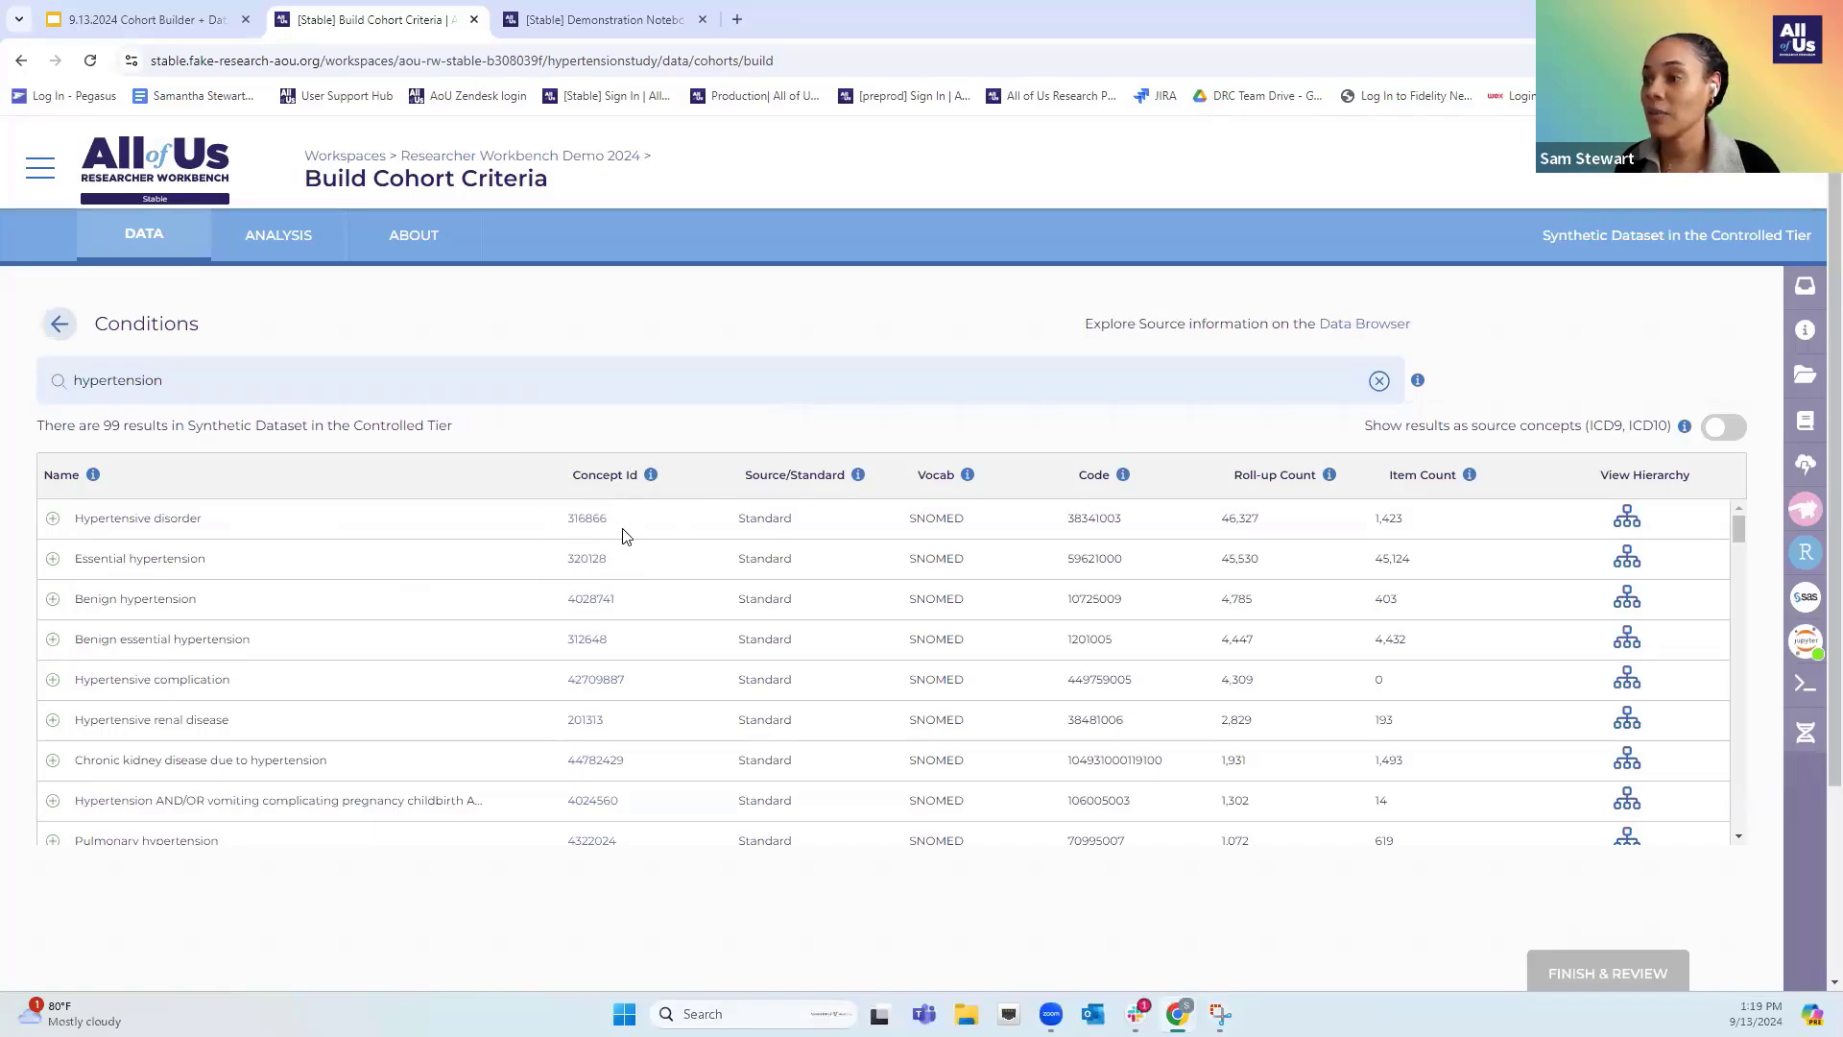
pyautogui.moveTo(652, 481)
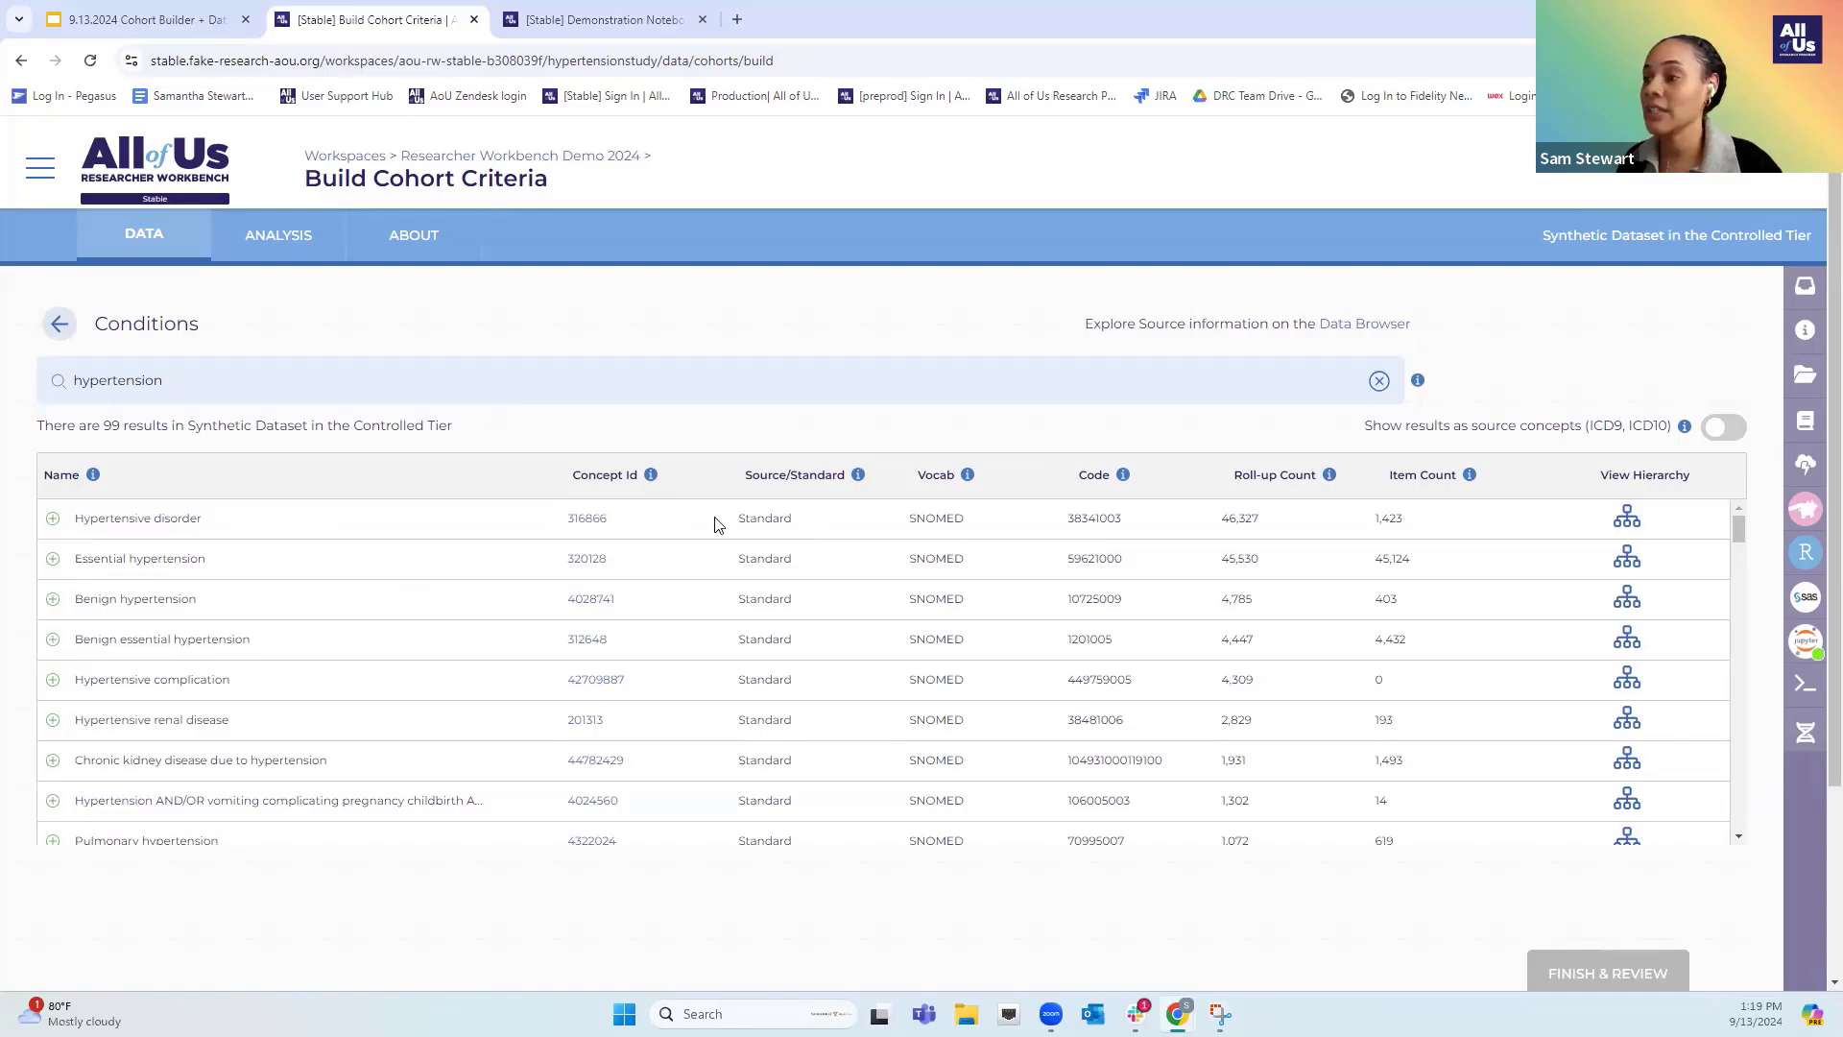
pyautogui.moveTo(734, 519); pyautogui.dragTo(794, 518)
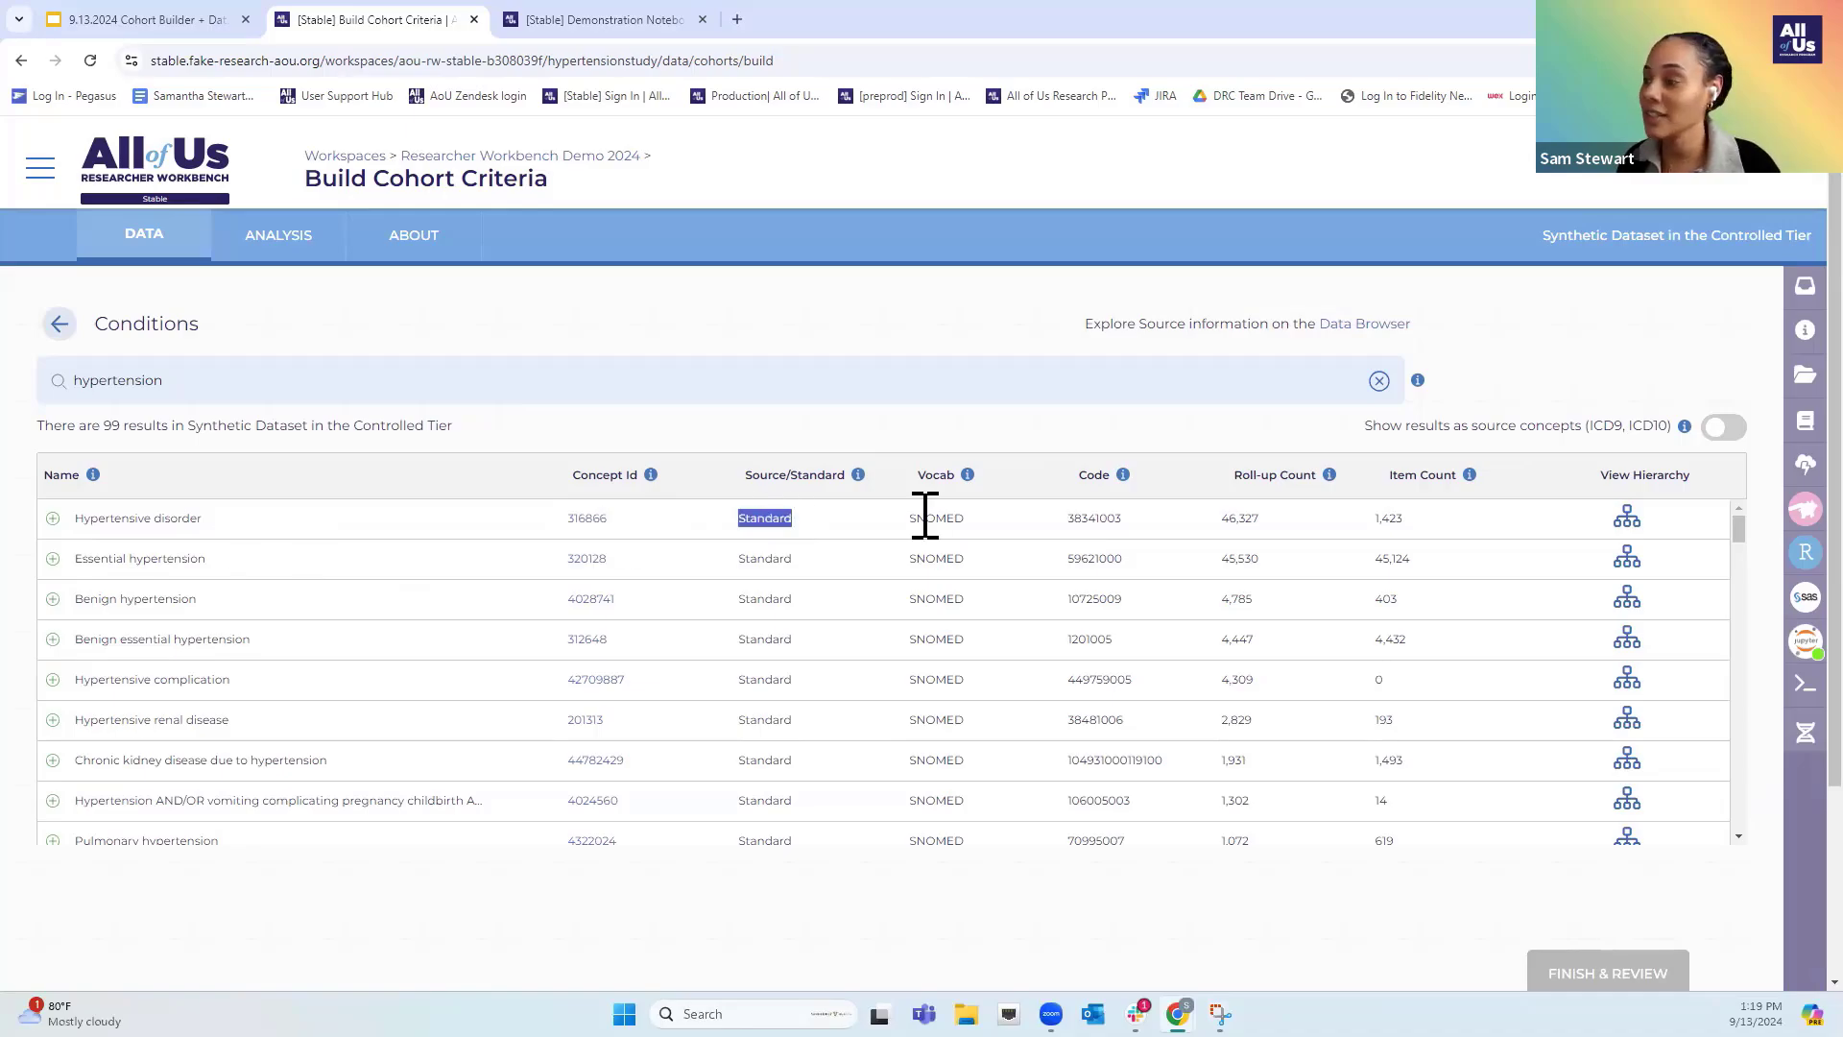
pyautogui.moveTo(969, 521); pyautogui.dragTo(875, 520)
pyautogui.moveTo(1124, 476)
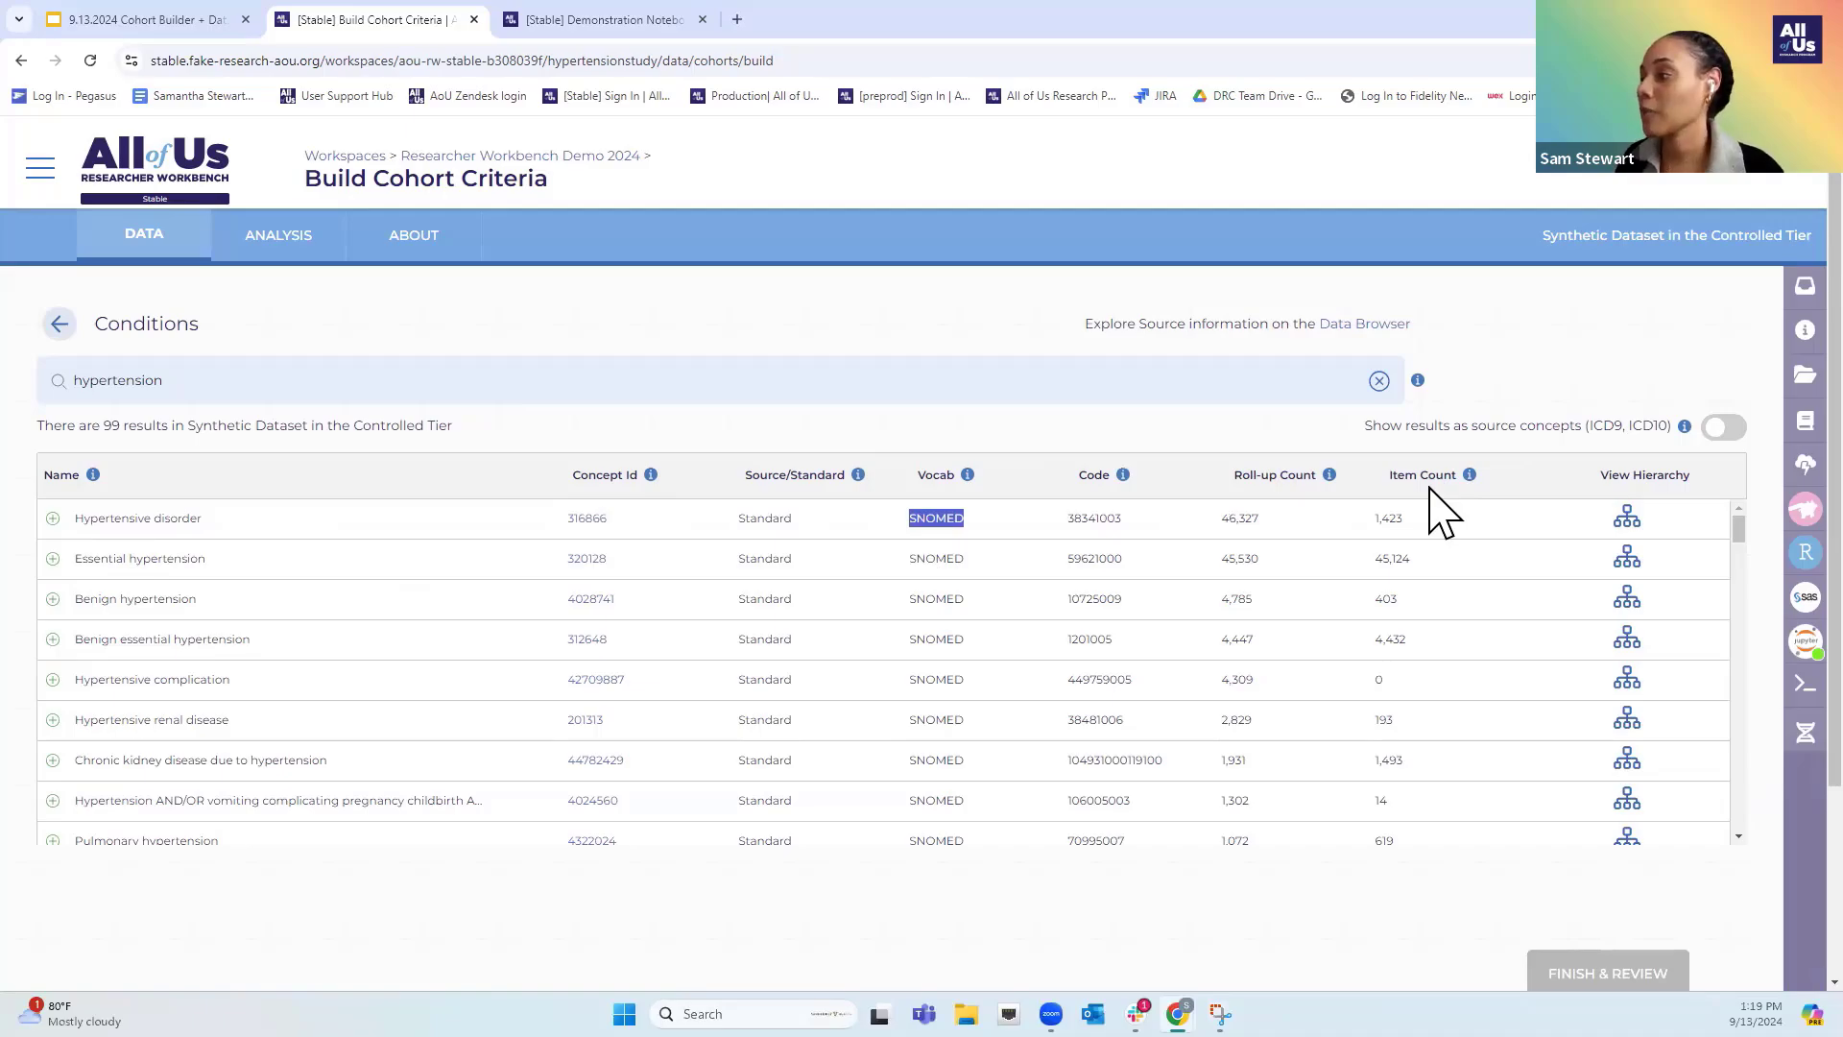
pyautogui.moveTo(1329, 475)
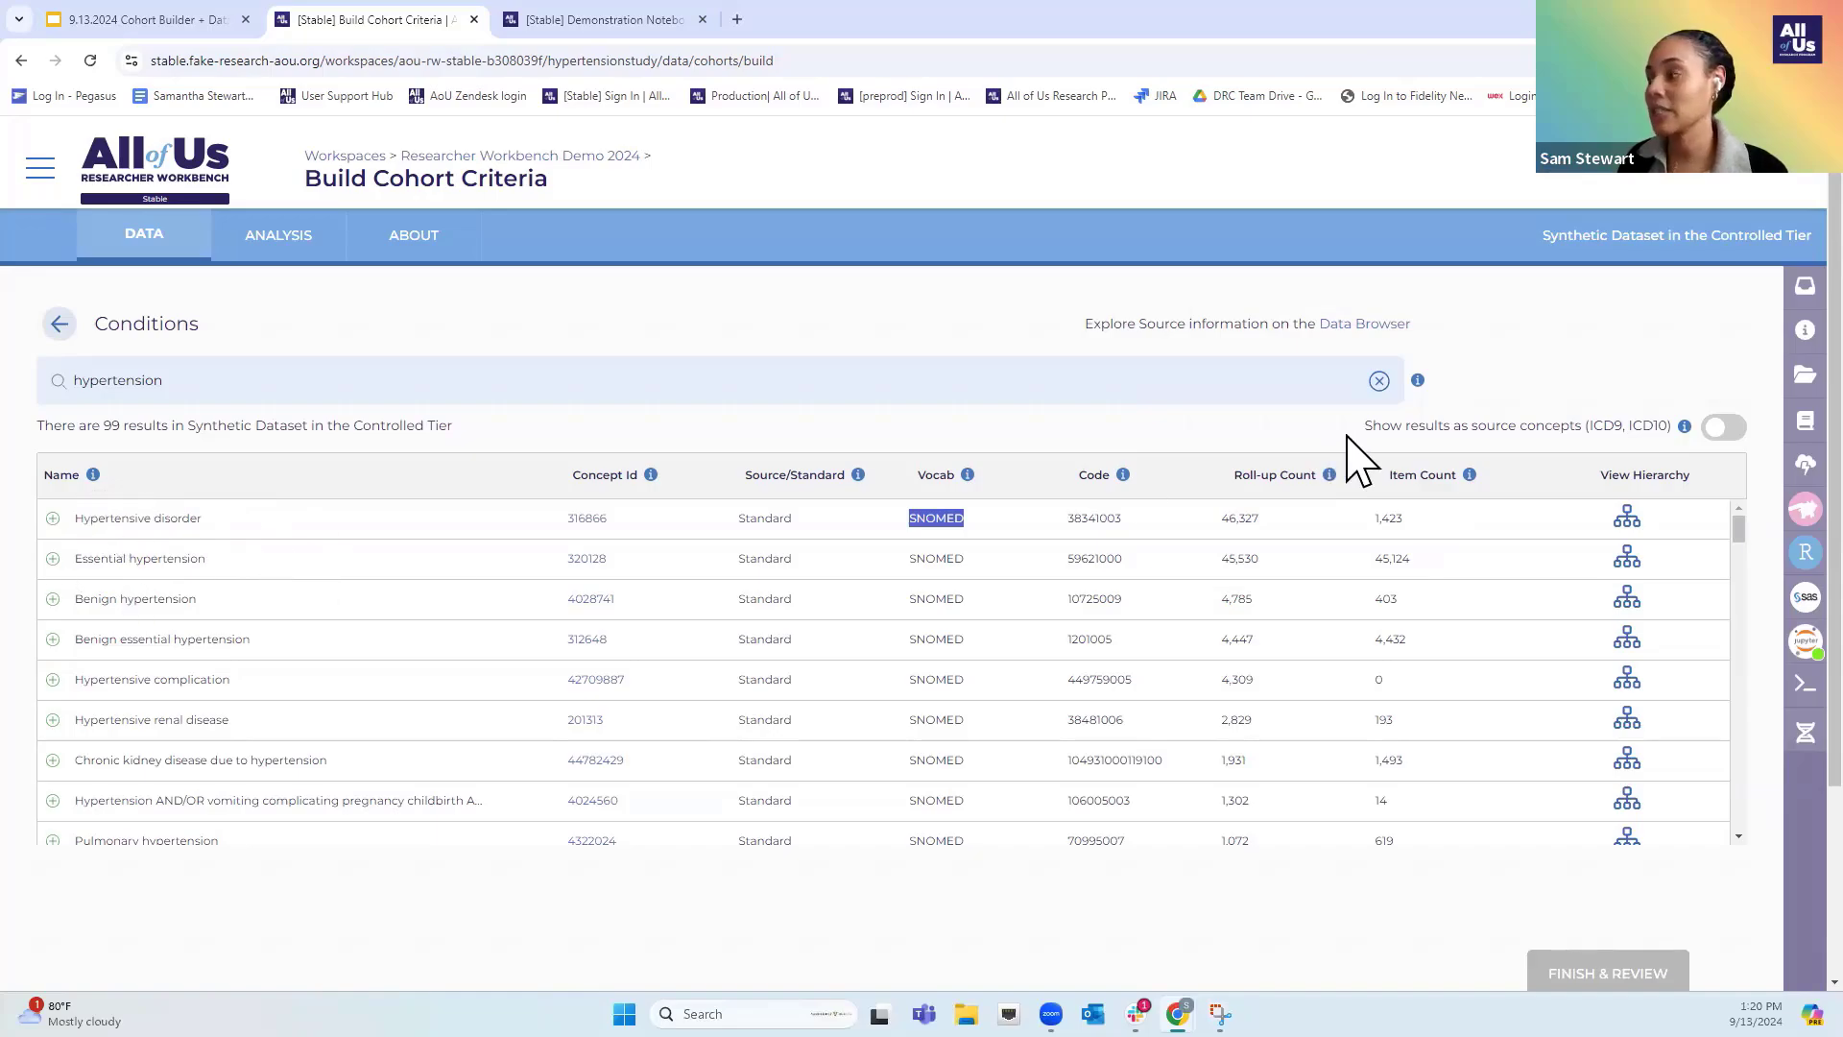
pyautogui.moveTo(1469, 477)
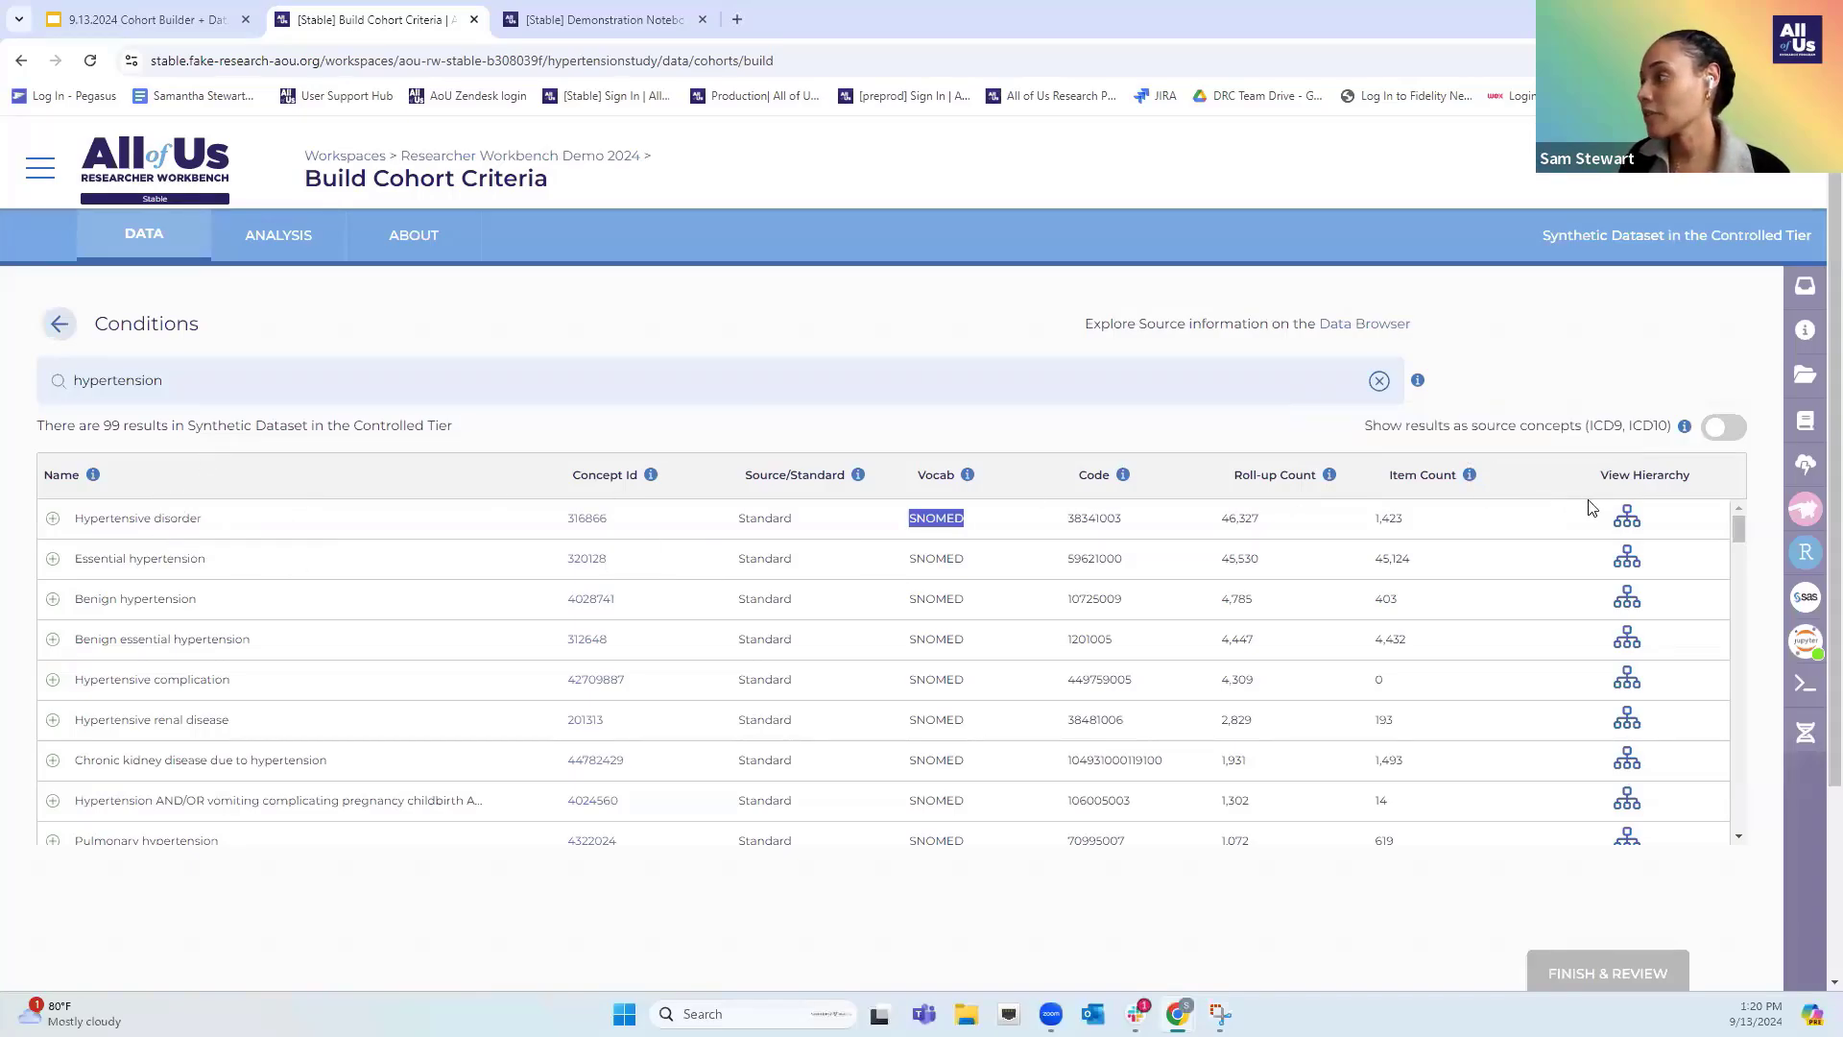
pyautogui.moveTo(1598, 475); pyautogui.dragTo(1716, 470)
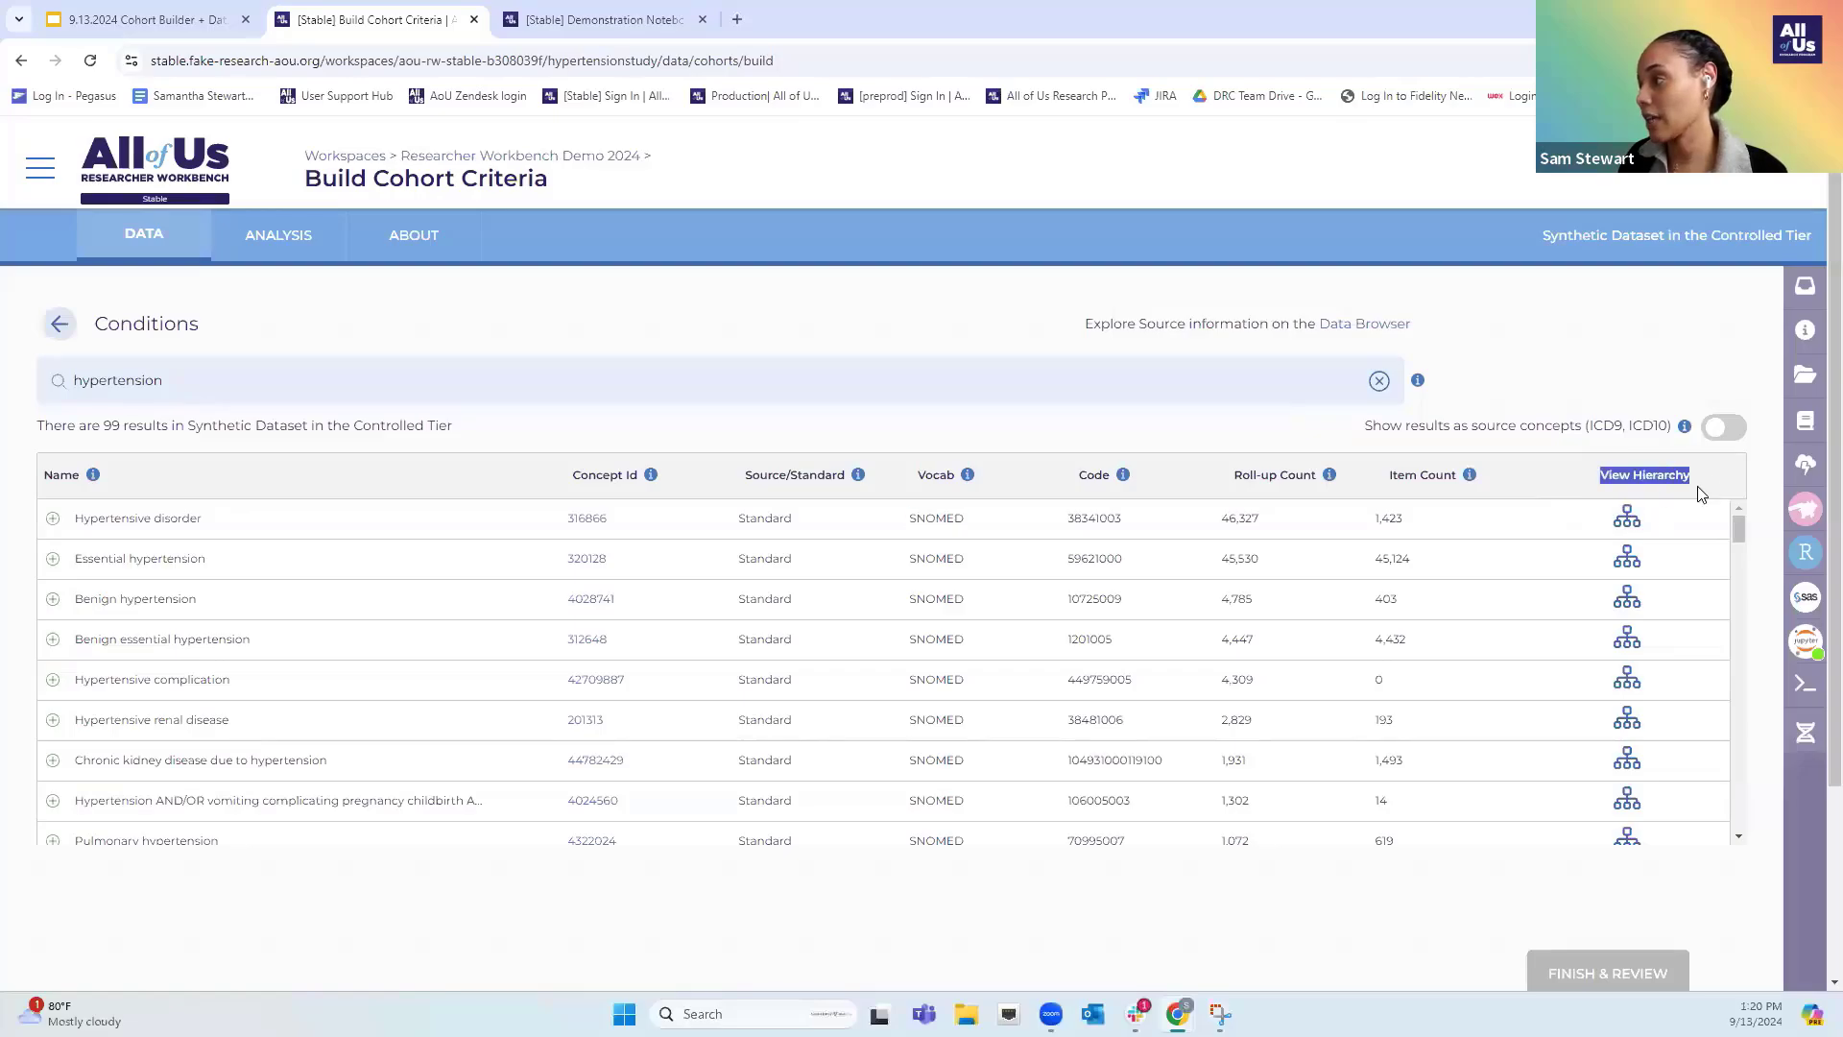
# Select the Hypertensive disorder parent concept in its hierarchy and proceed to review the selection
pyautogui.click(1626, 521)
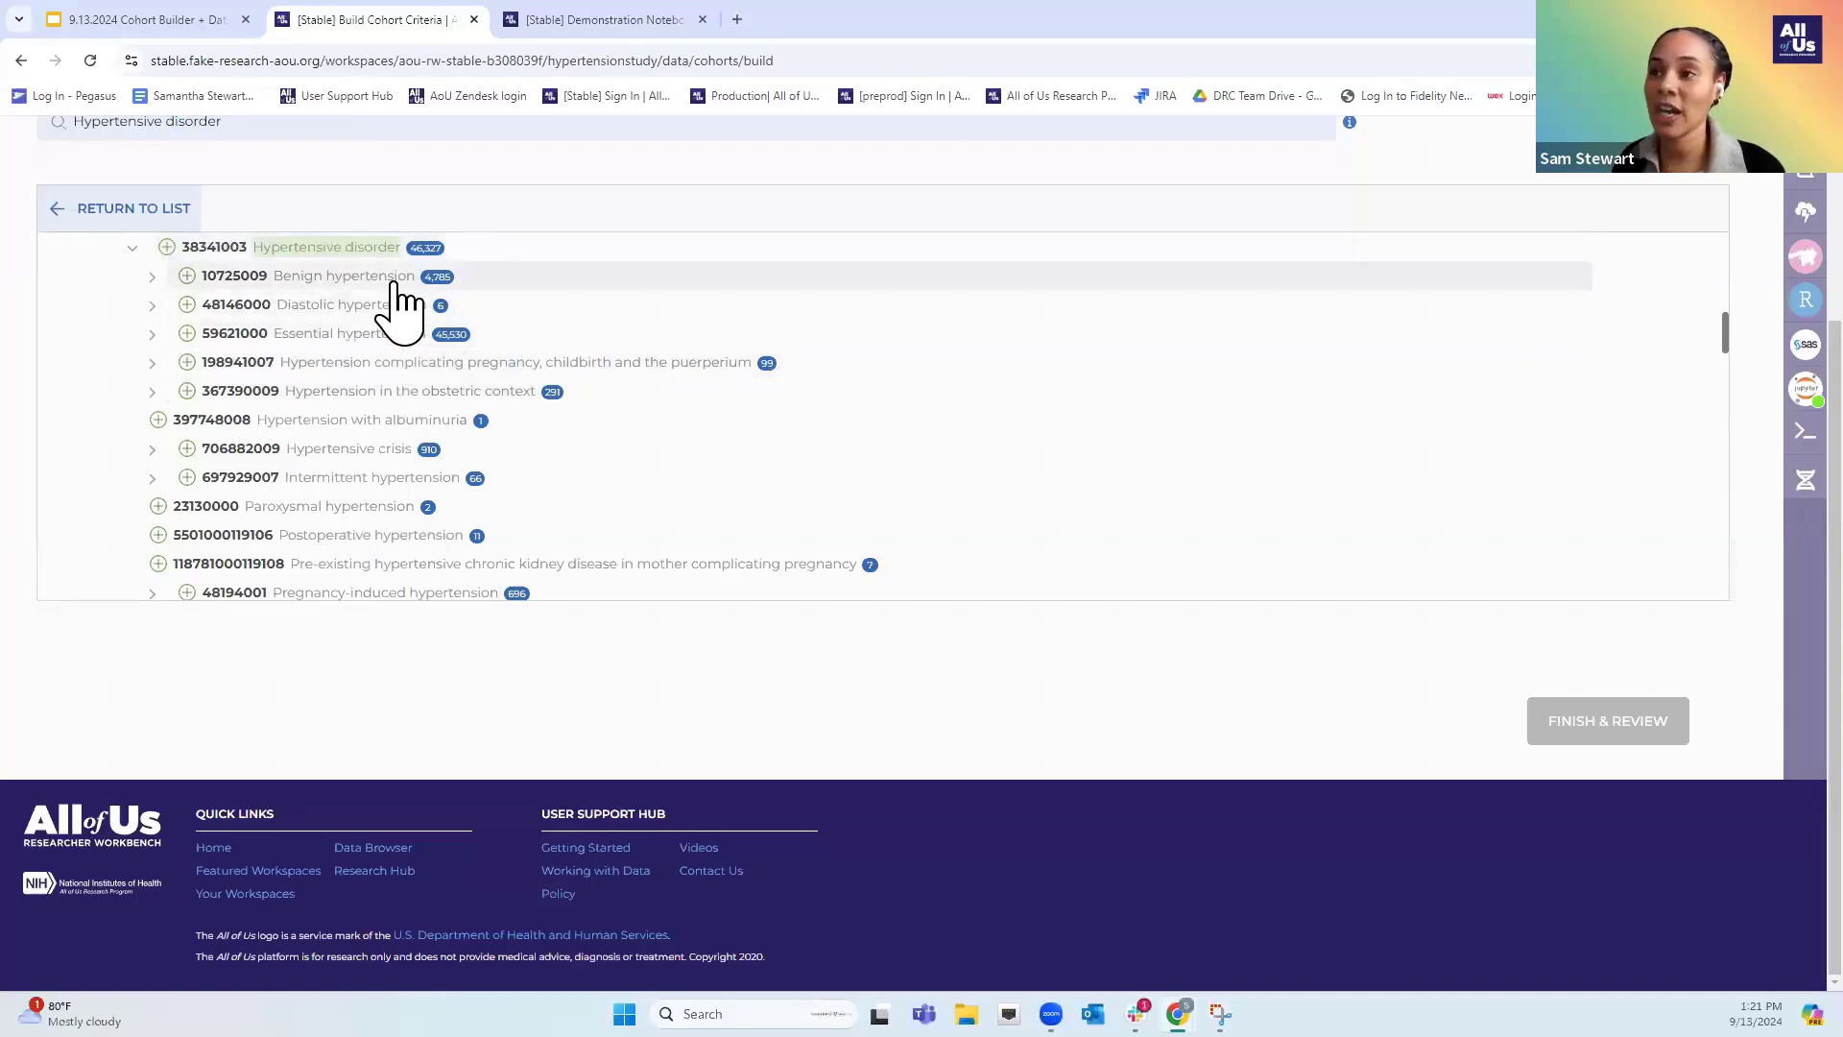
pyautogui.click(166, 247)
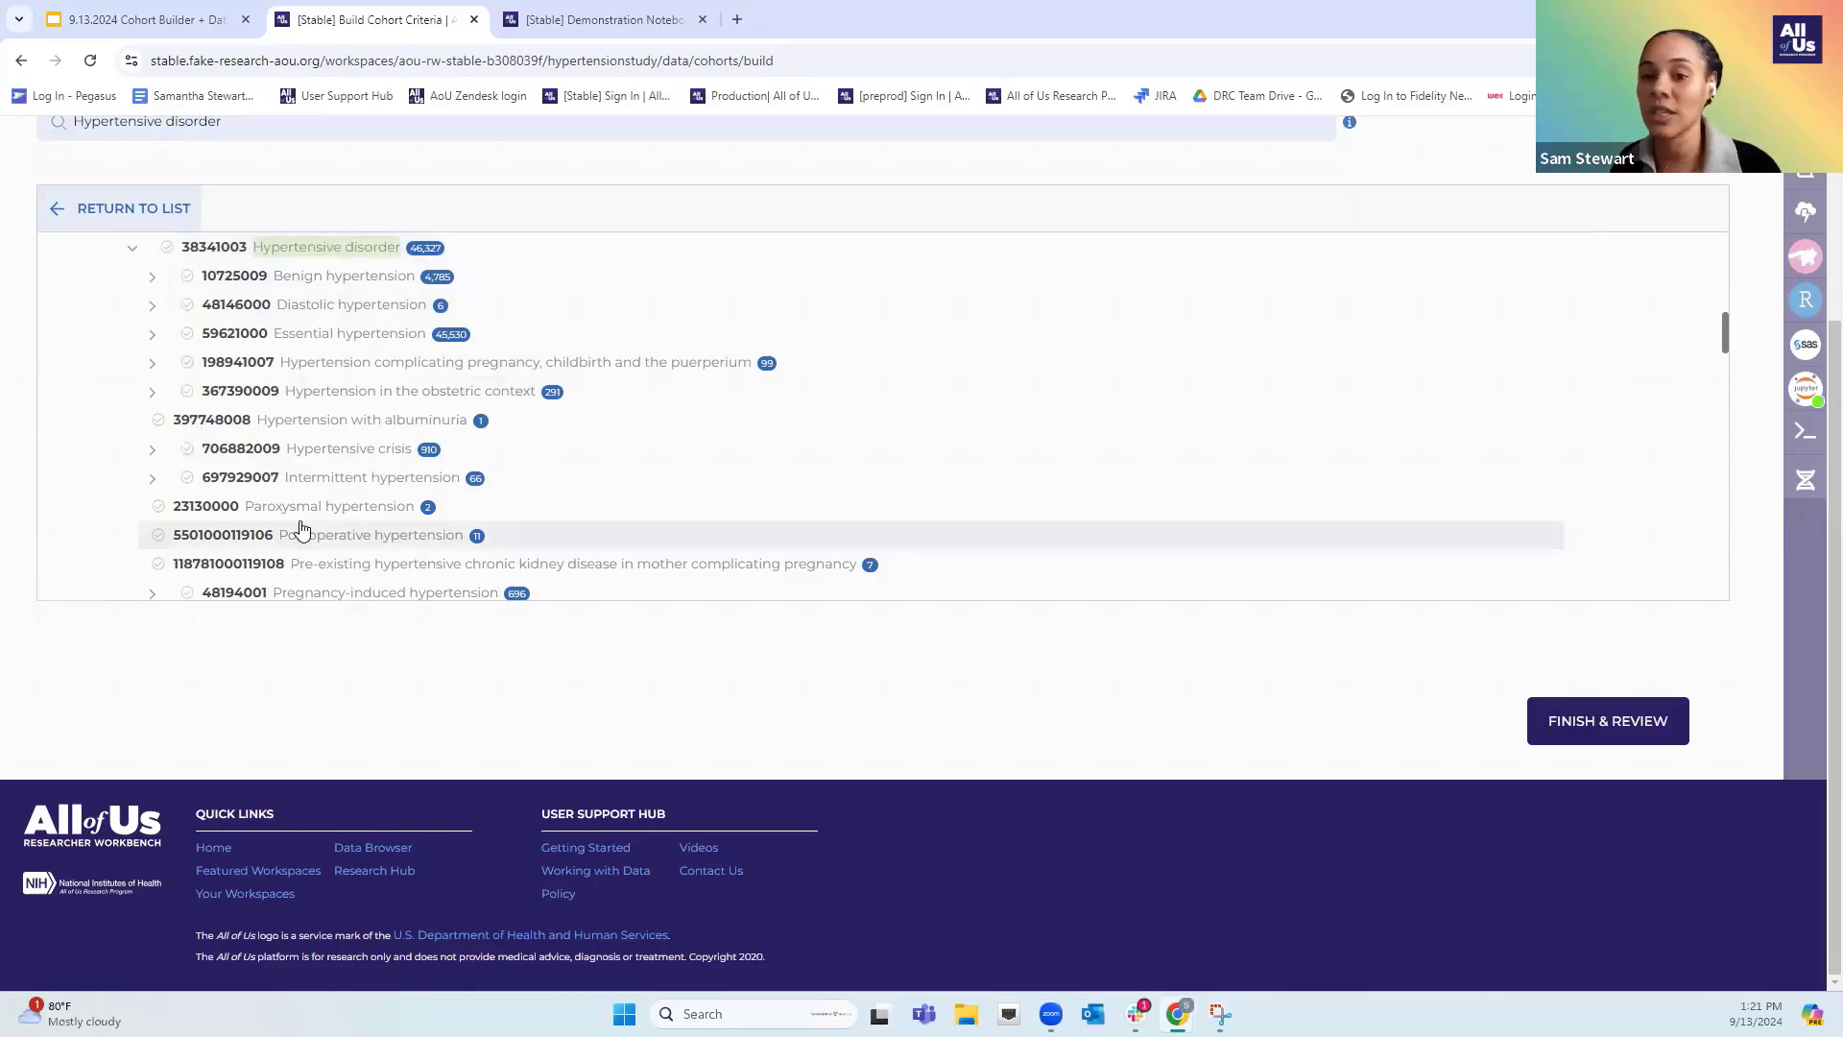
pyautogui.scroll(2, 1175, 475)
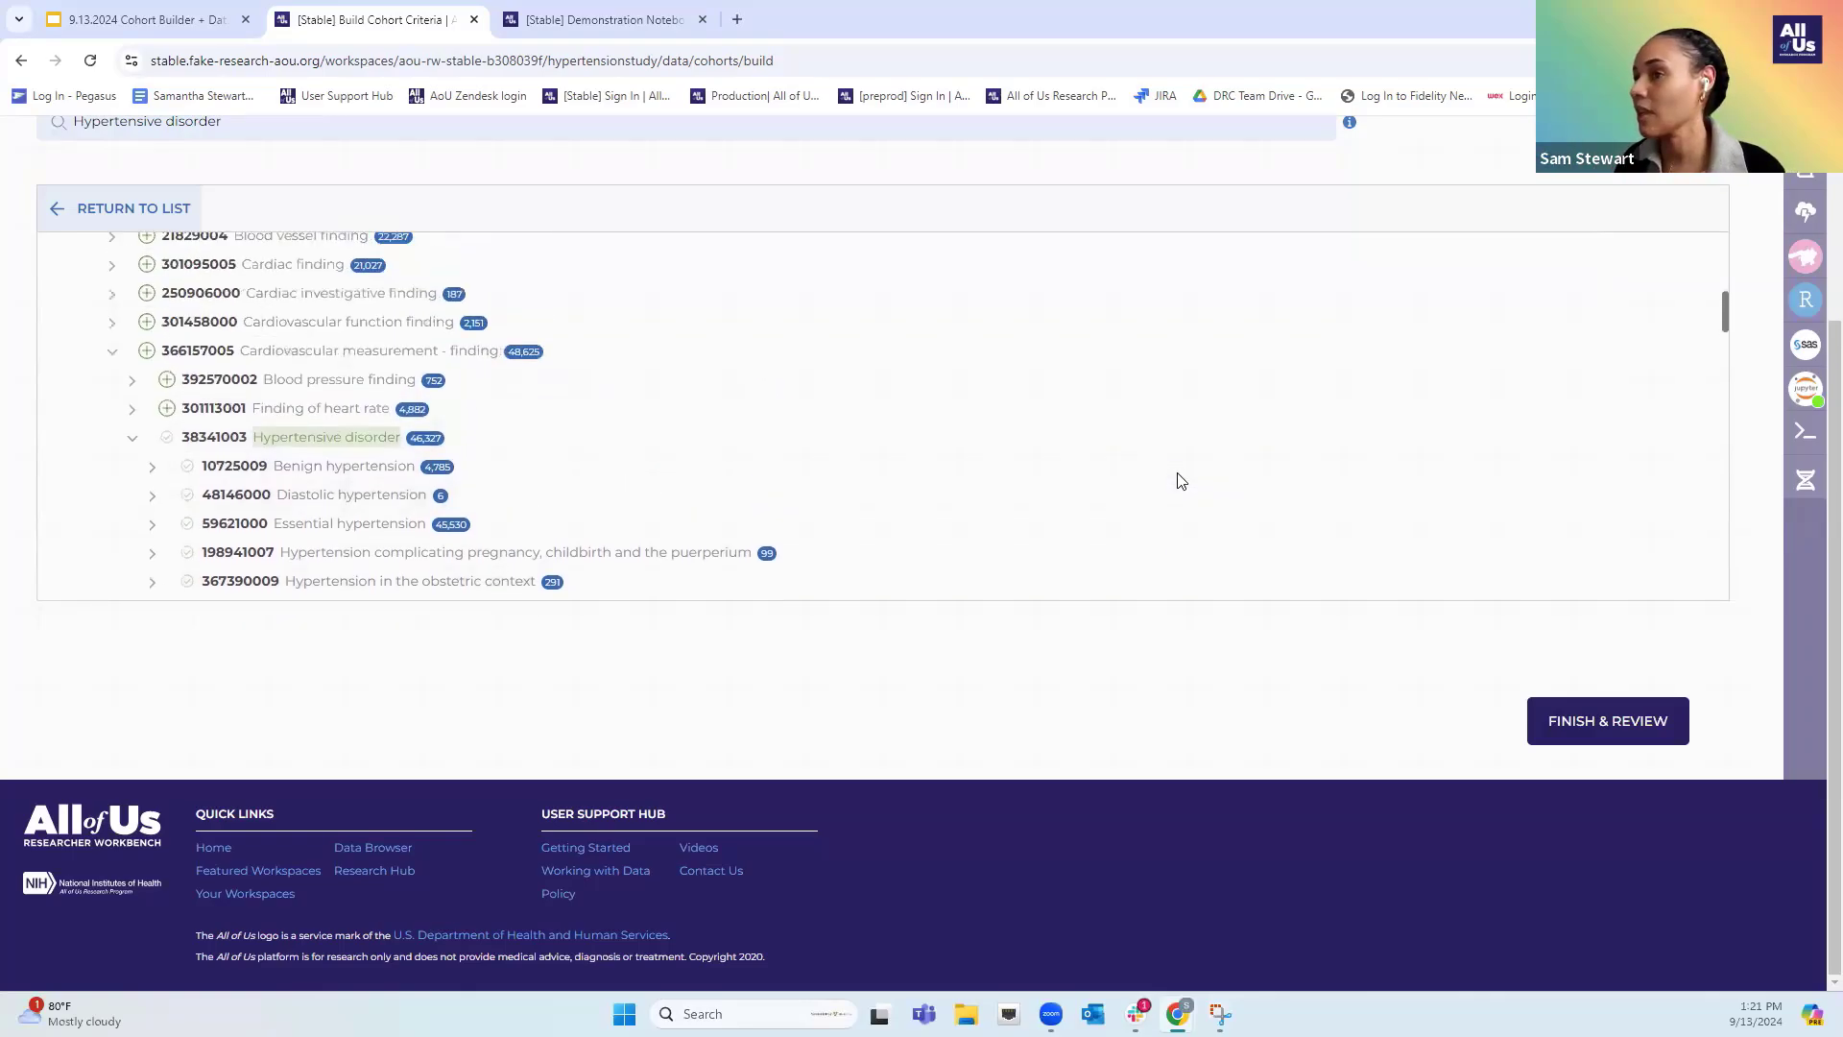
pyautogui.click(1585, 735)
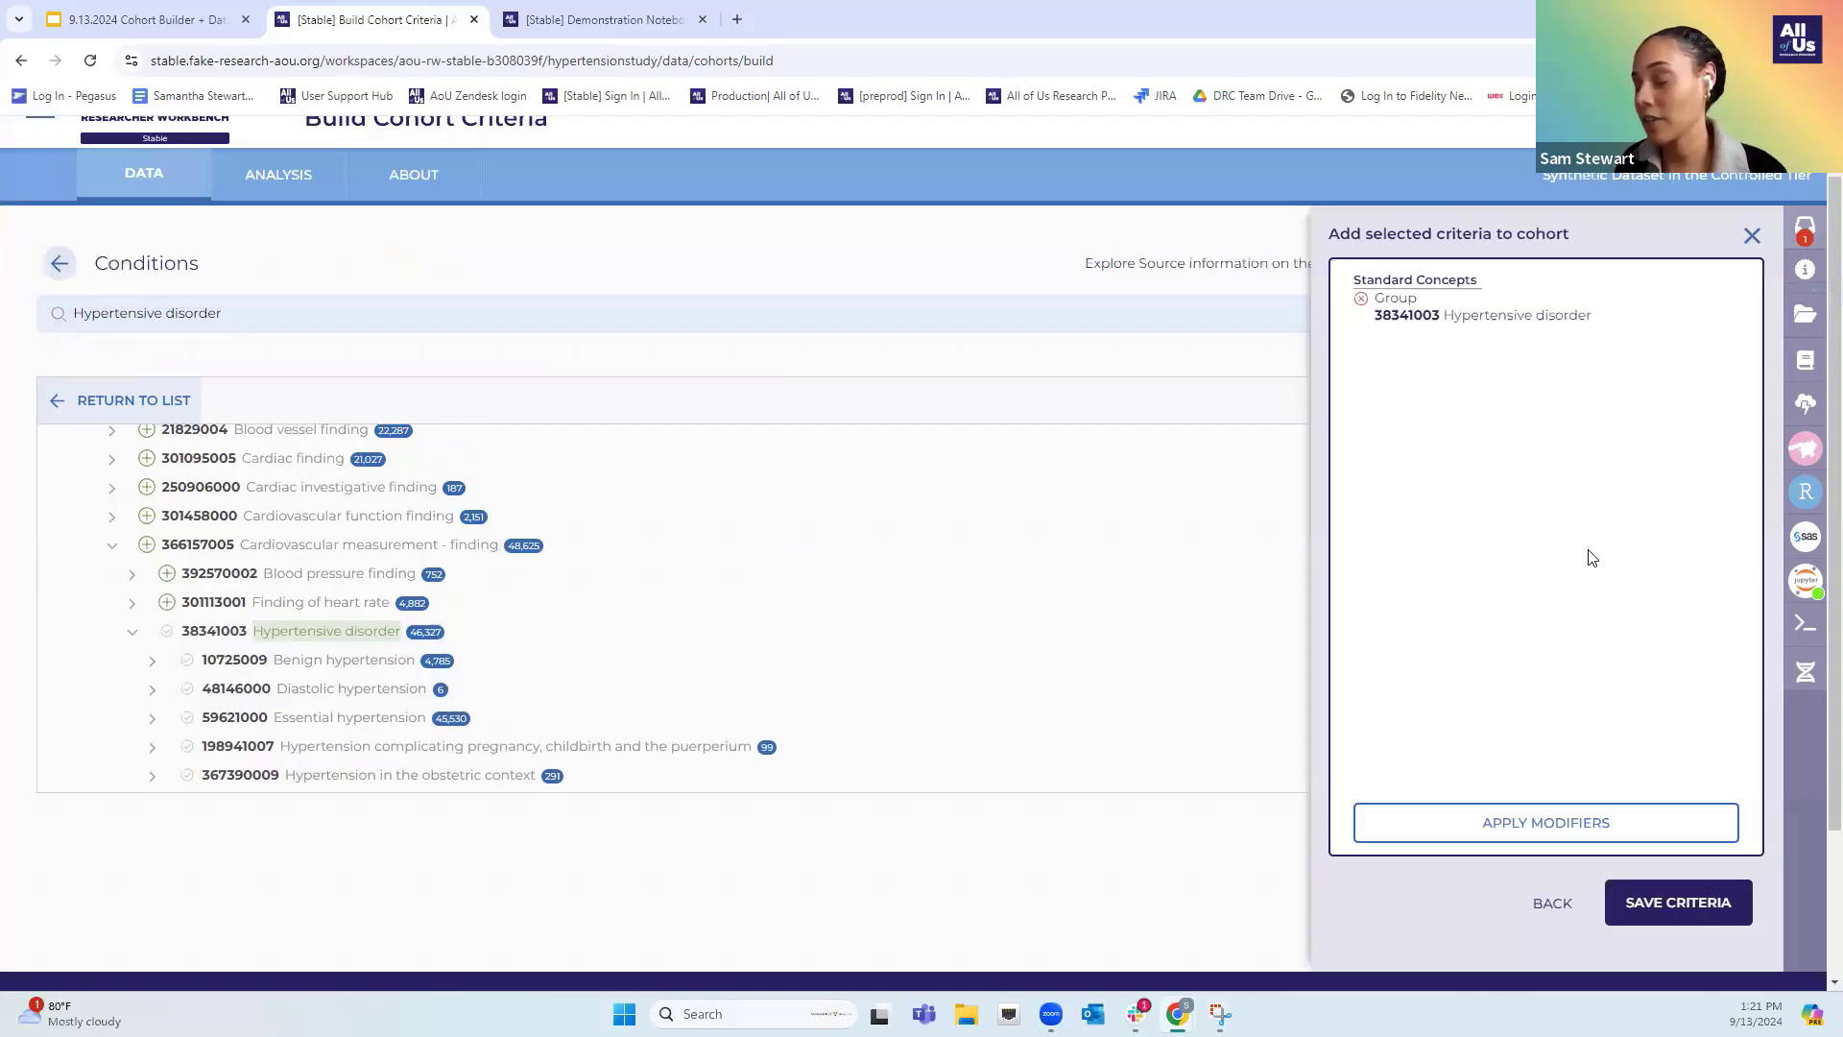
# Add an Age At Event modifier of Greater Than or Equal To 45 to the selected criteria
pyautogui.click(1546, 833)
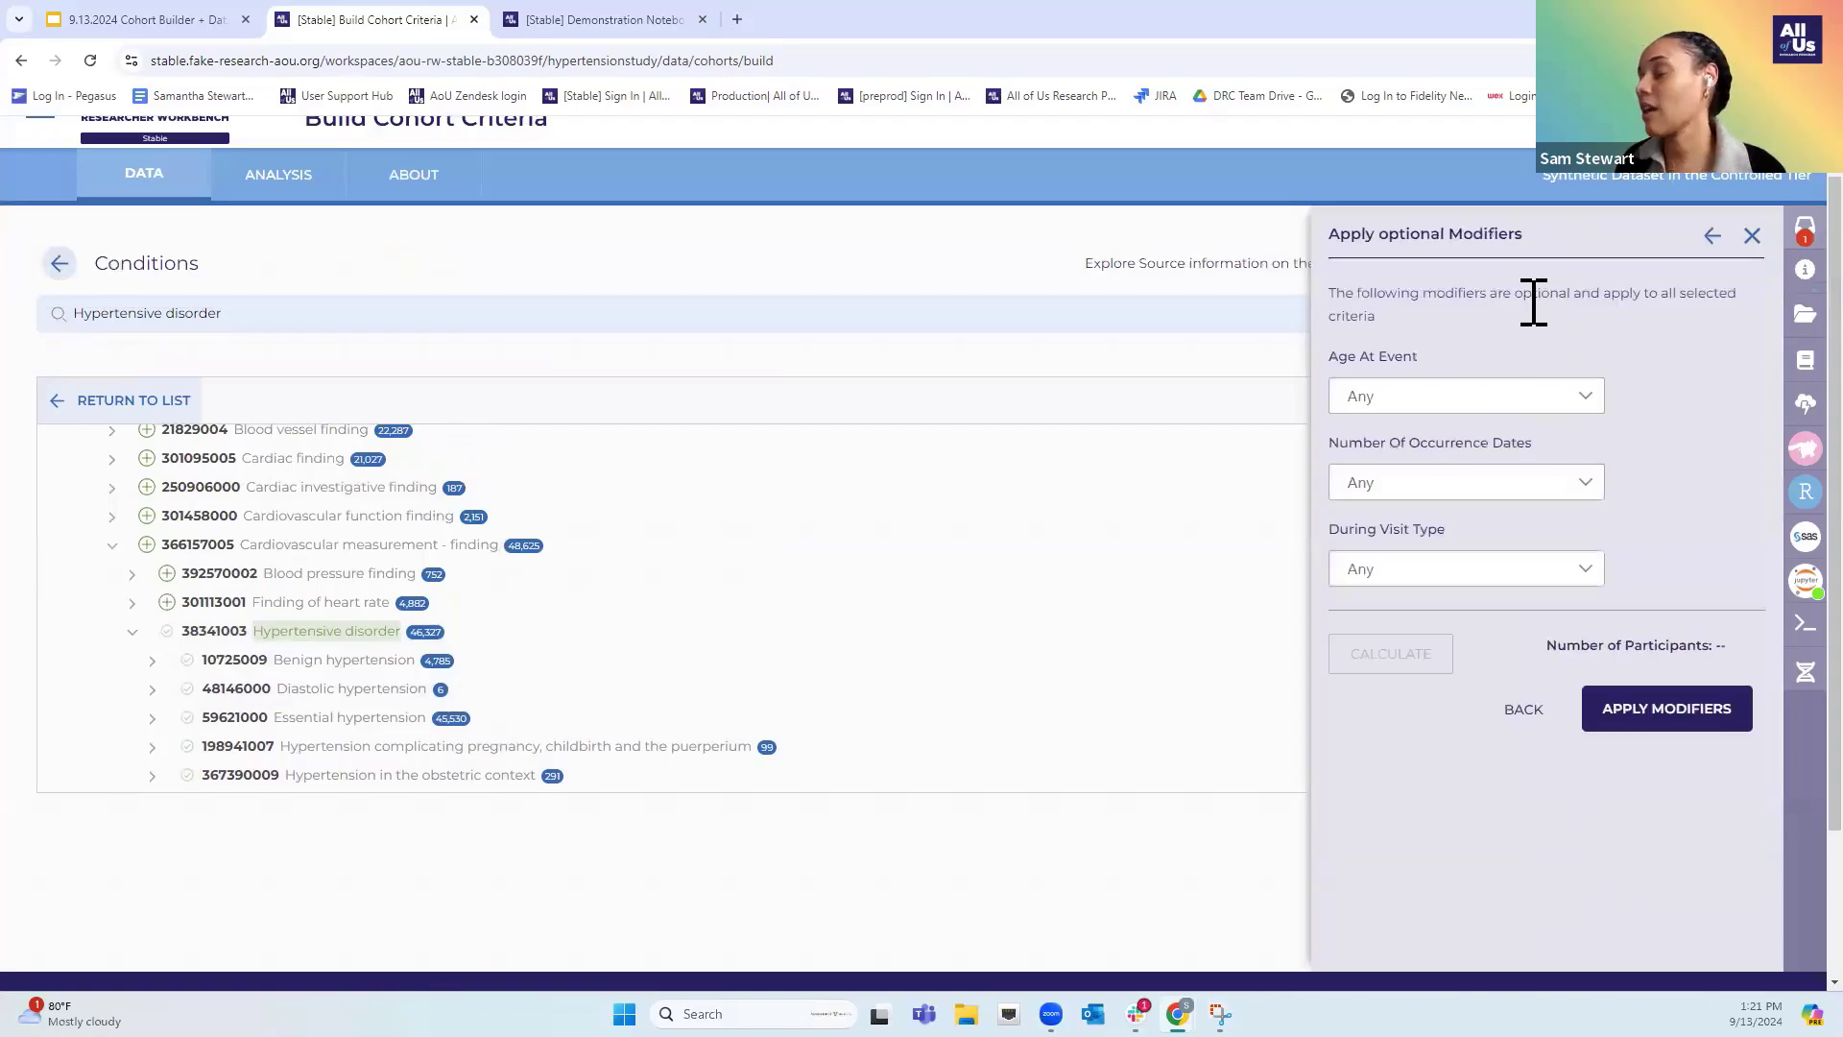
pyautogui.click(1478, 400)
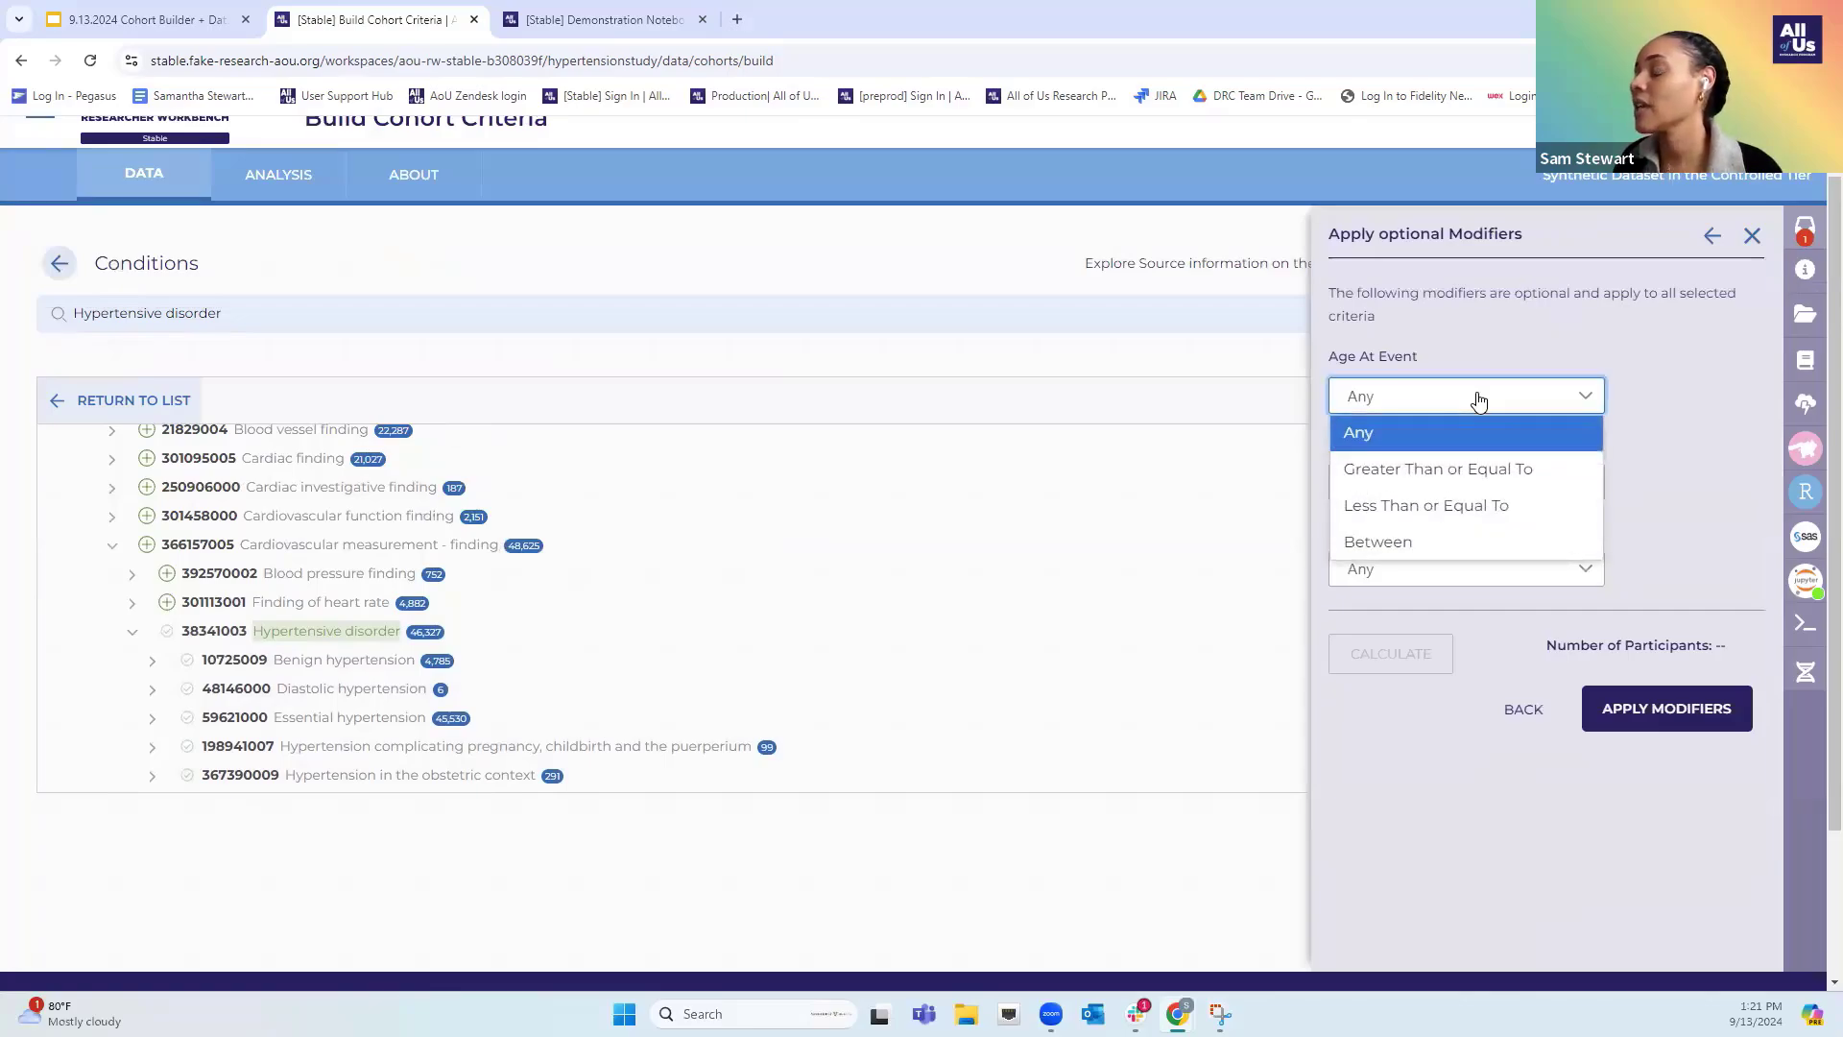
pyautogui.click(1486, 472)
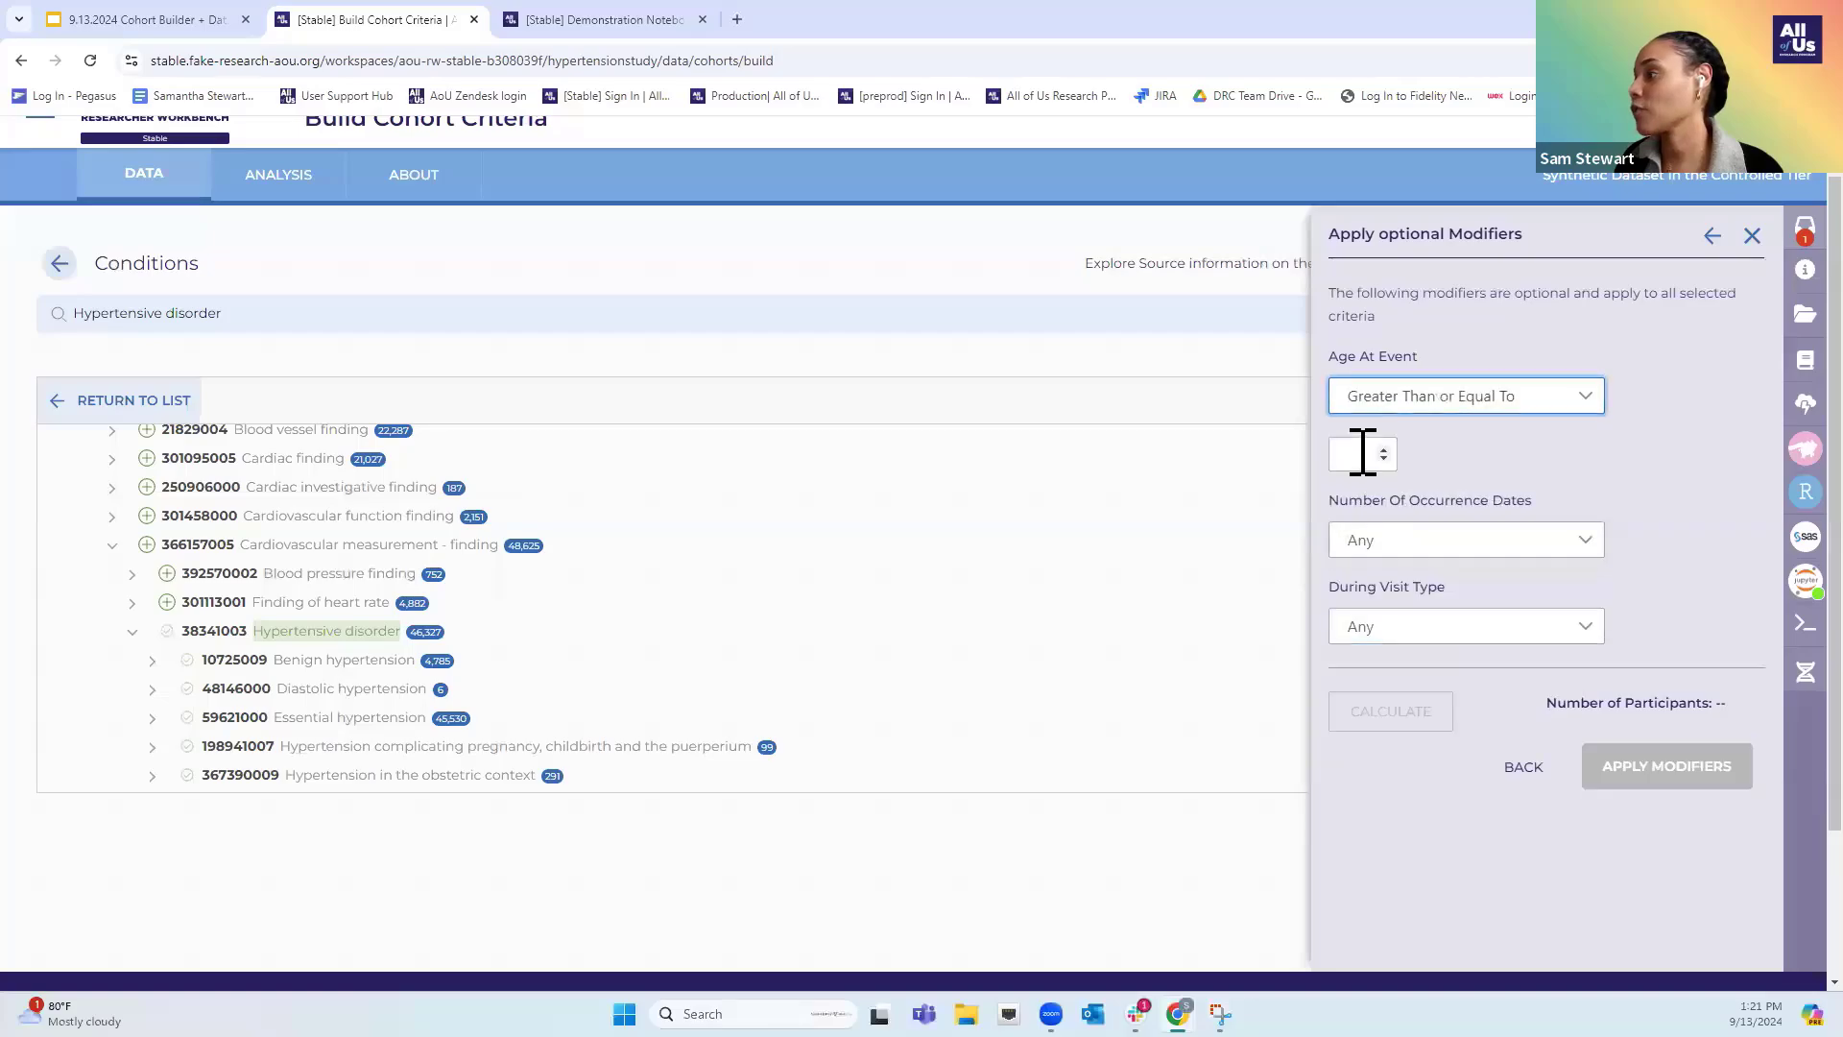
pyautogui.click(1364, 451)
pyautogui.write('45')
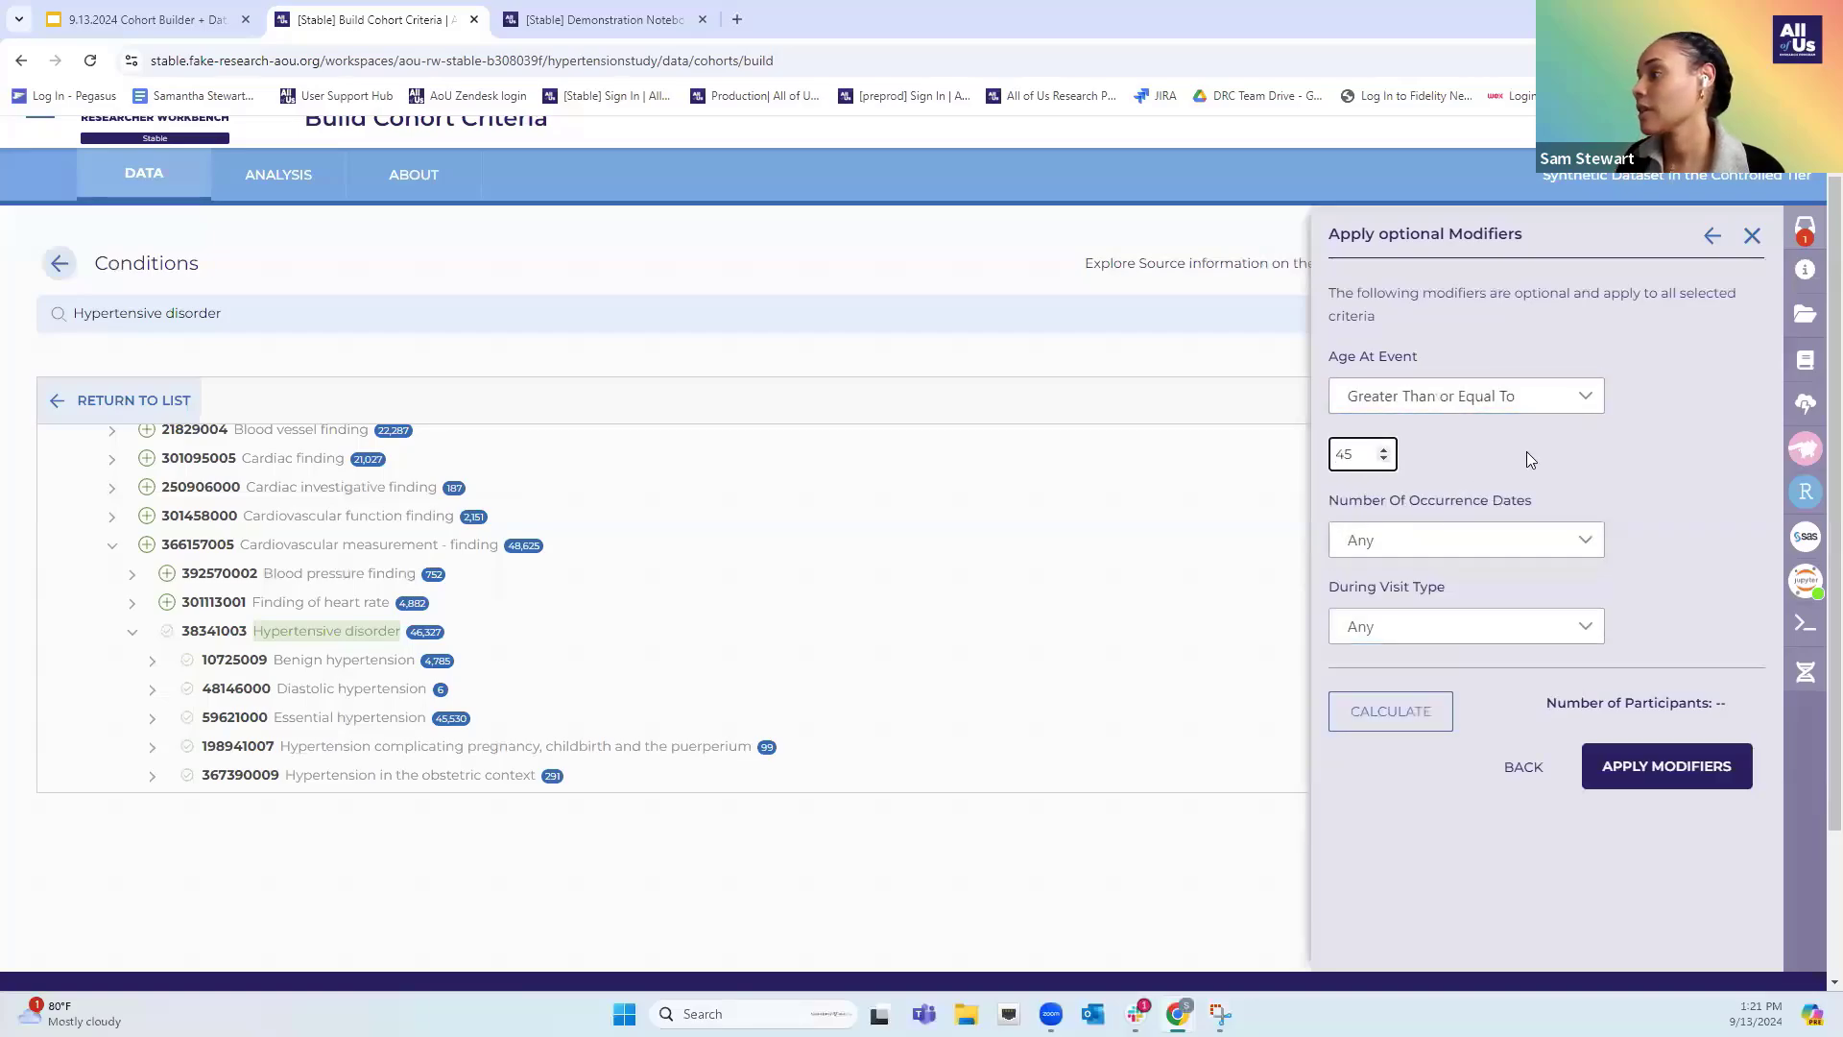
# Restrict the visit type to Emergency Room Visit and calculate the number of matching participants
pyautogui.click(1469, 641)
pyautogui.scroll(-3, 1498, 797)
pyautogui.scroll(3, 1506, 773)
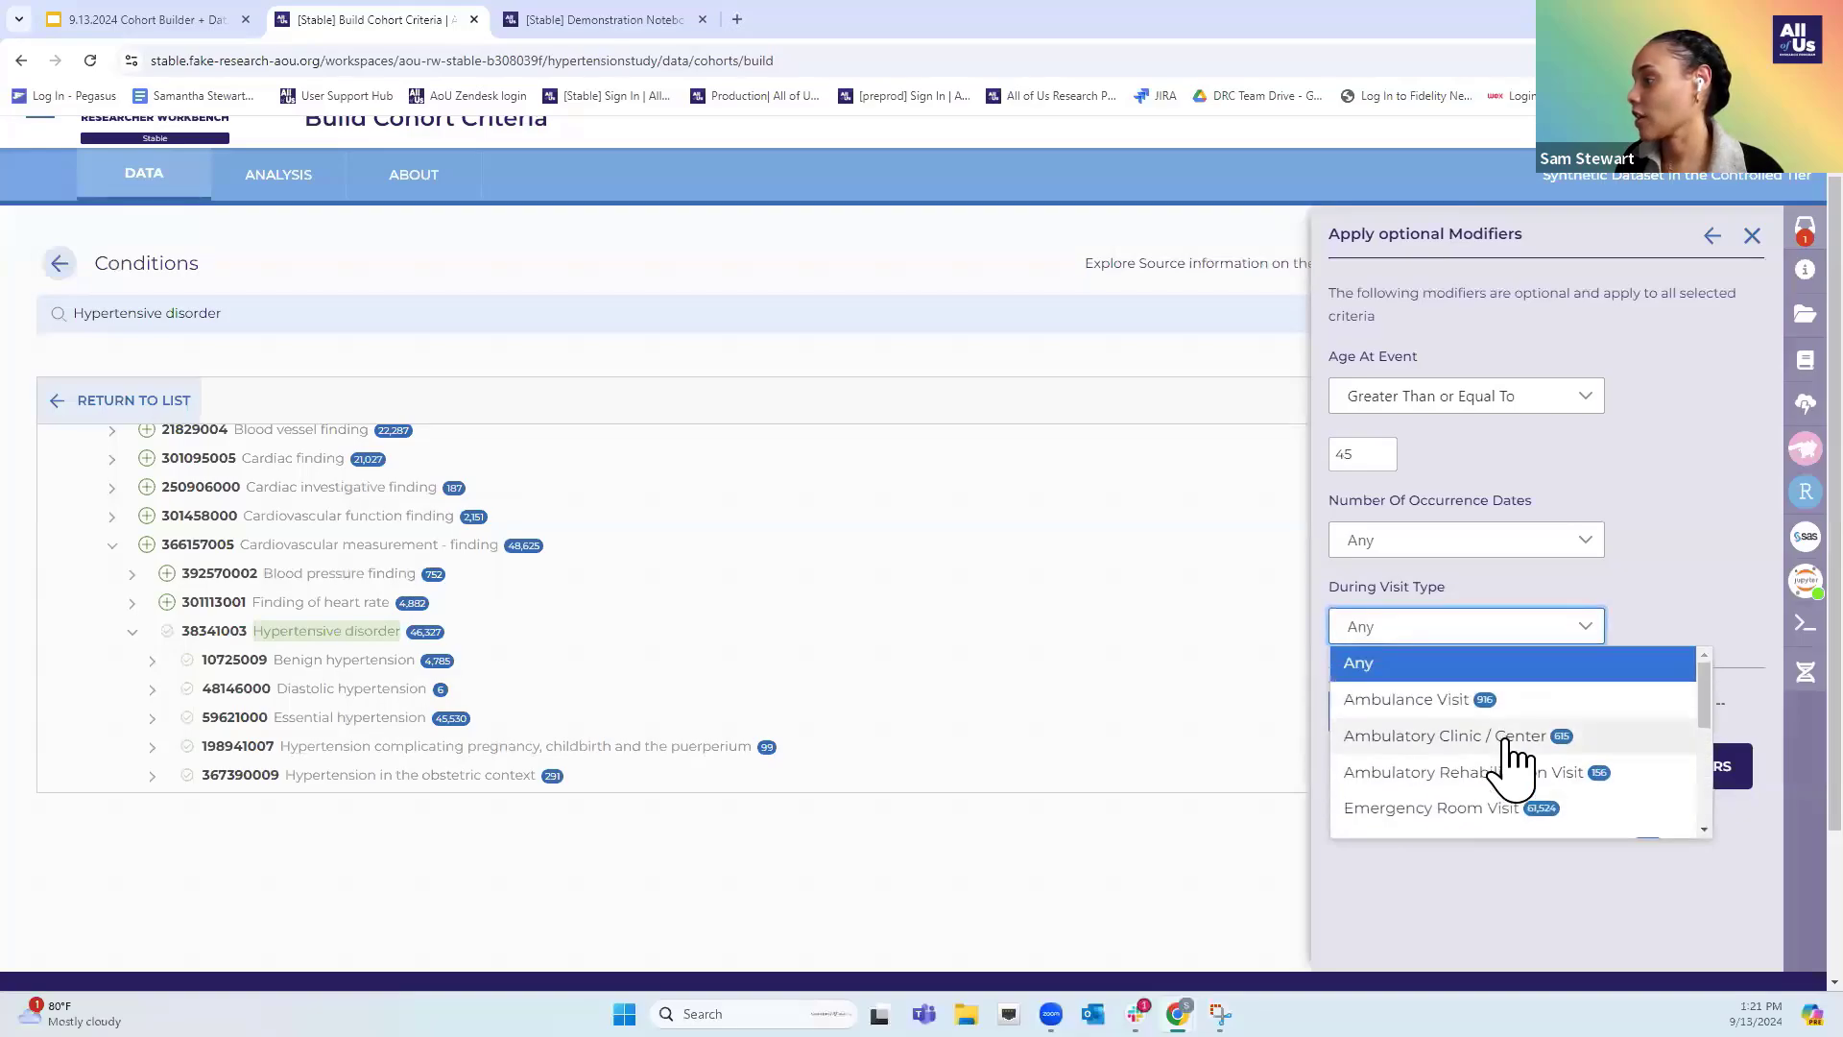
pyautogui.click(1503, 808)
pyautogui.scroll(-1, 1728, 466)
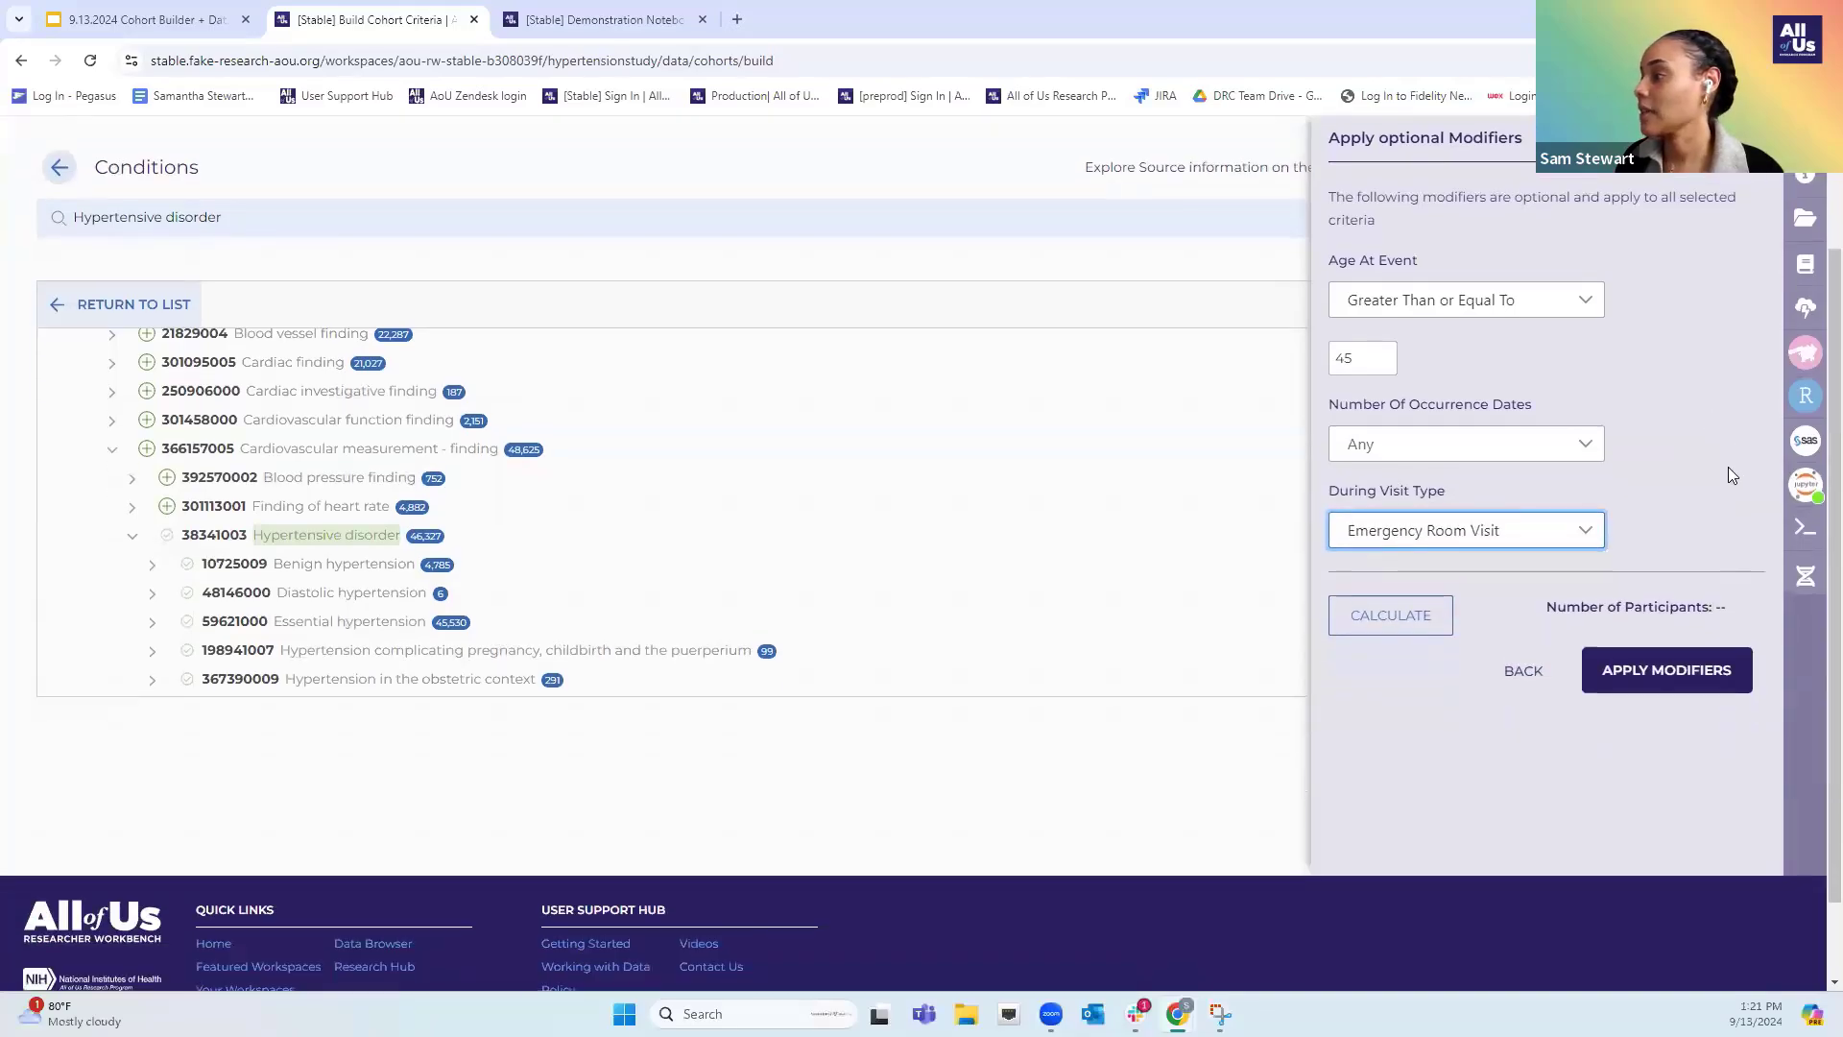
pyautogui.click(1391, 614)
pyautogui.scroll(2, 1646, 417)
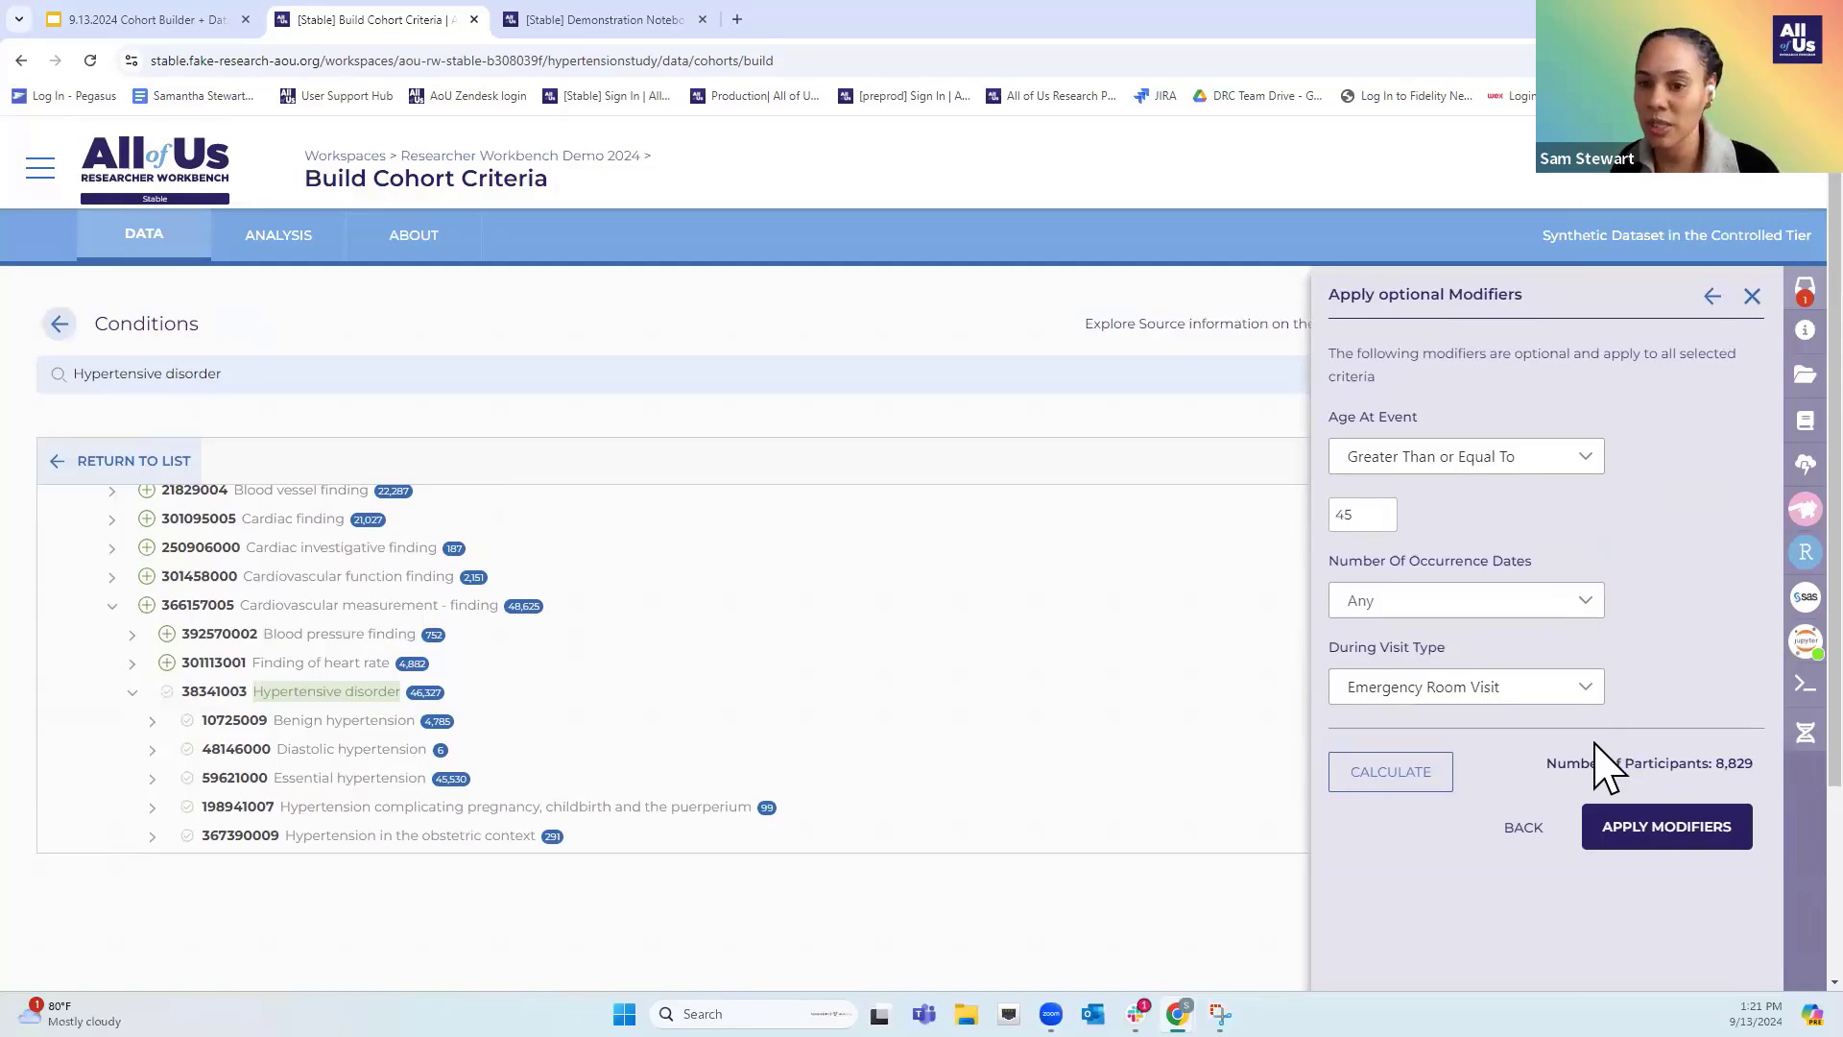
# Save the criteria to Group 1 with the modifiers applied and expand the saved condition's details
pyautogui.click(1696, 845)
pyautogui.scroll(-2, 1699, 826)
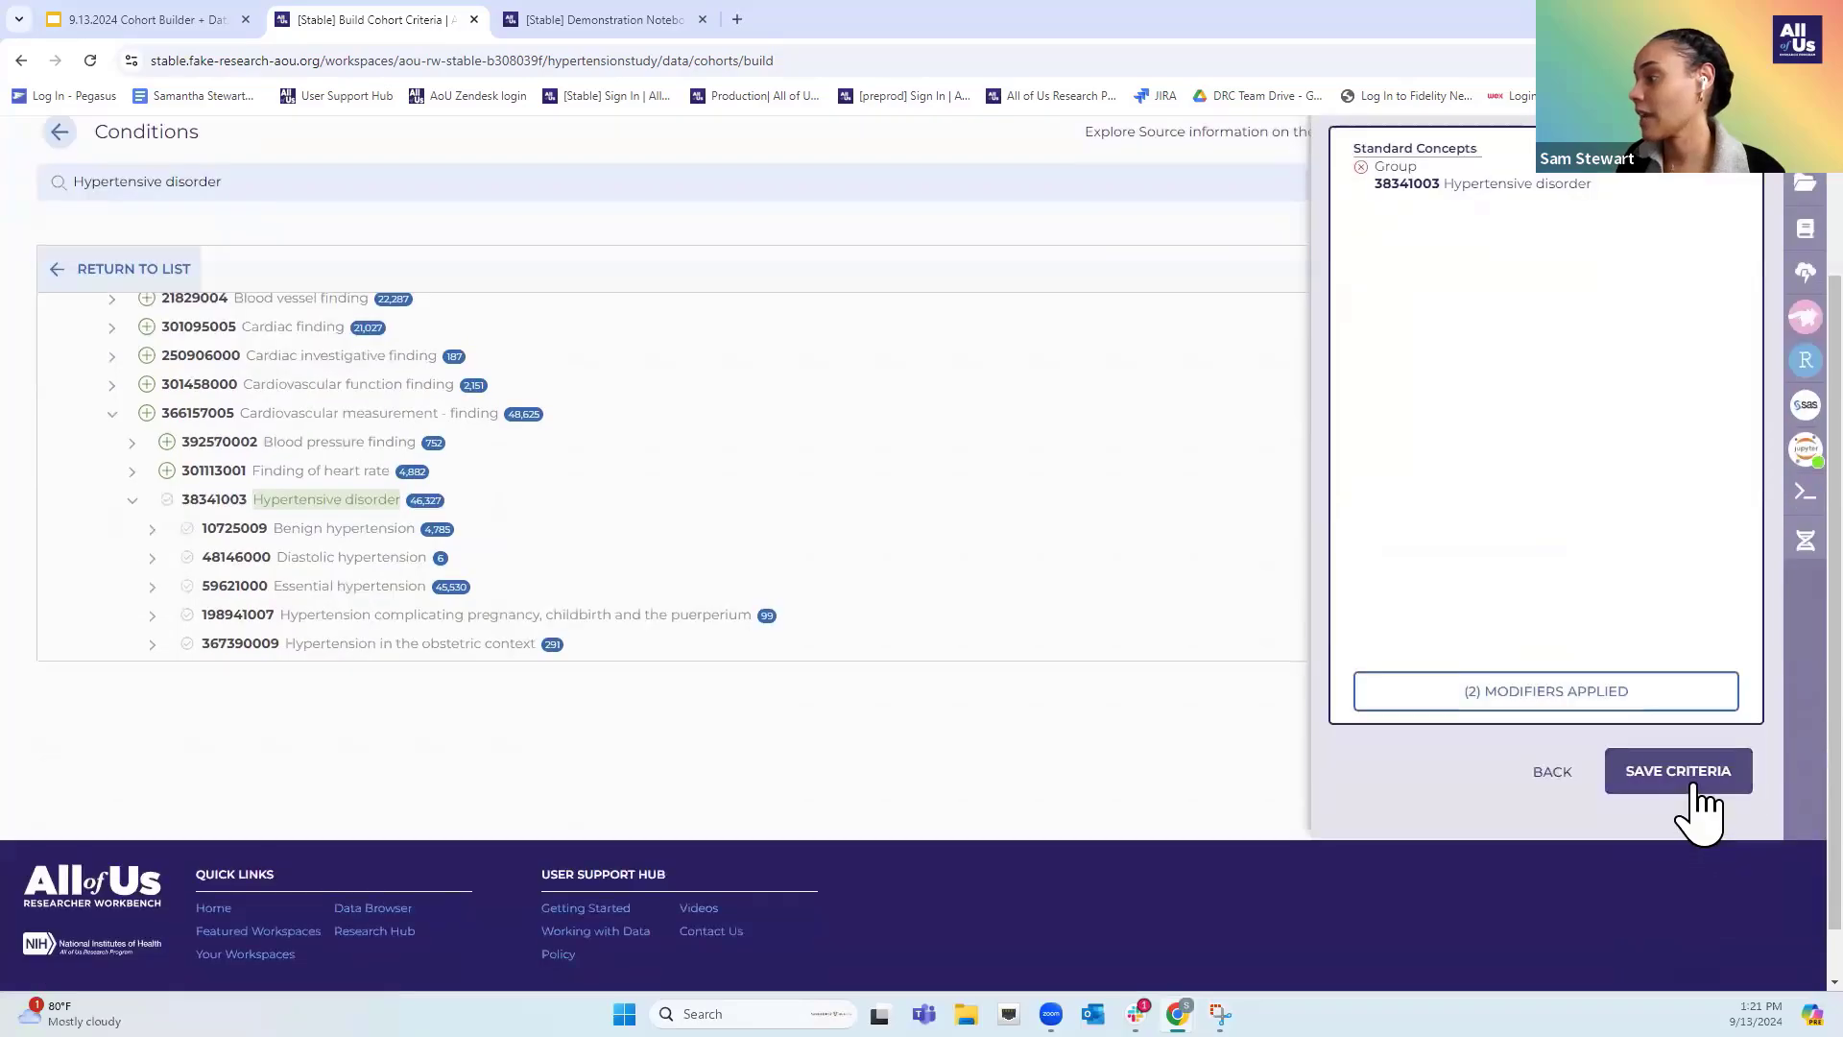
pyautogui.click(1695, 789)
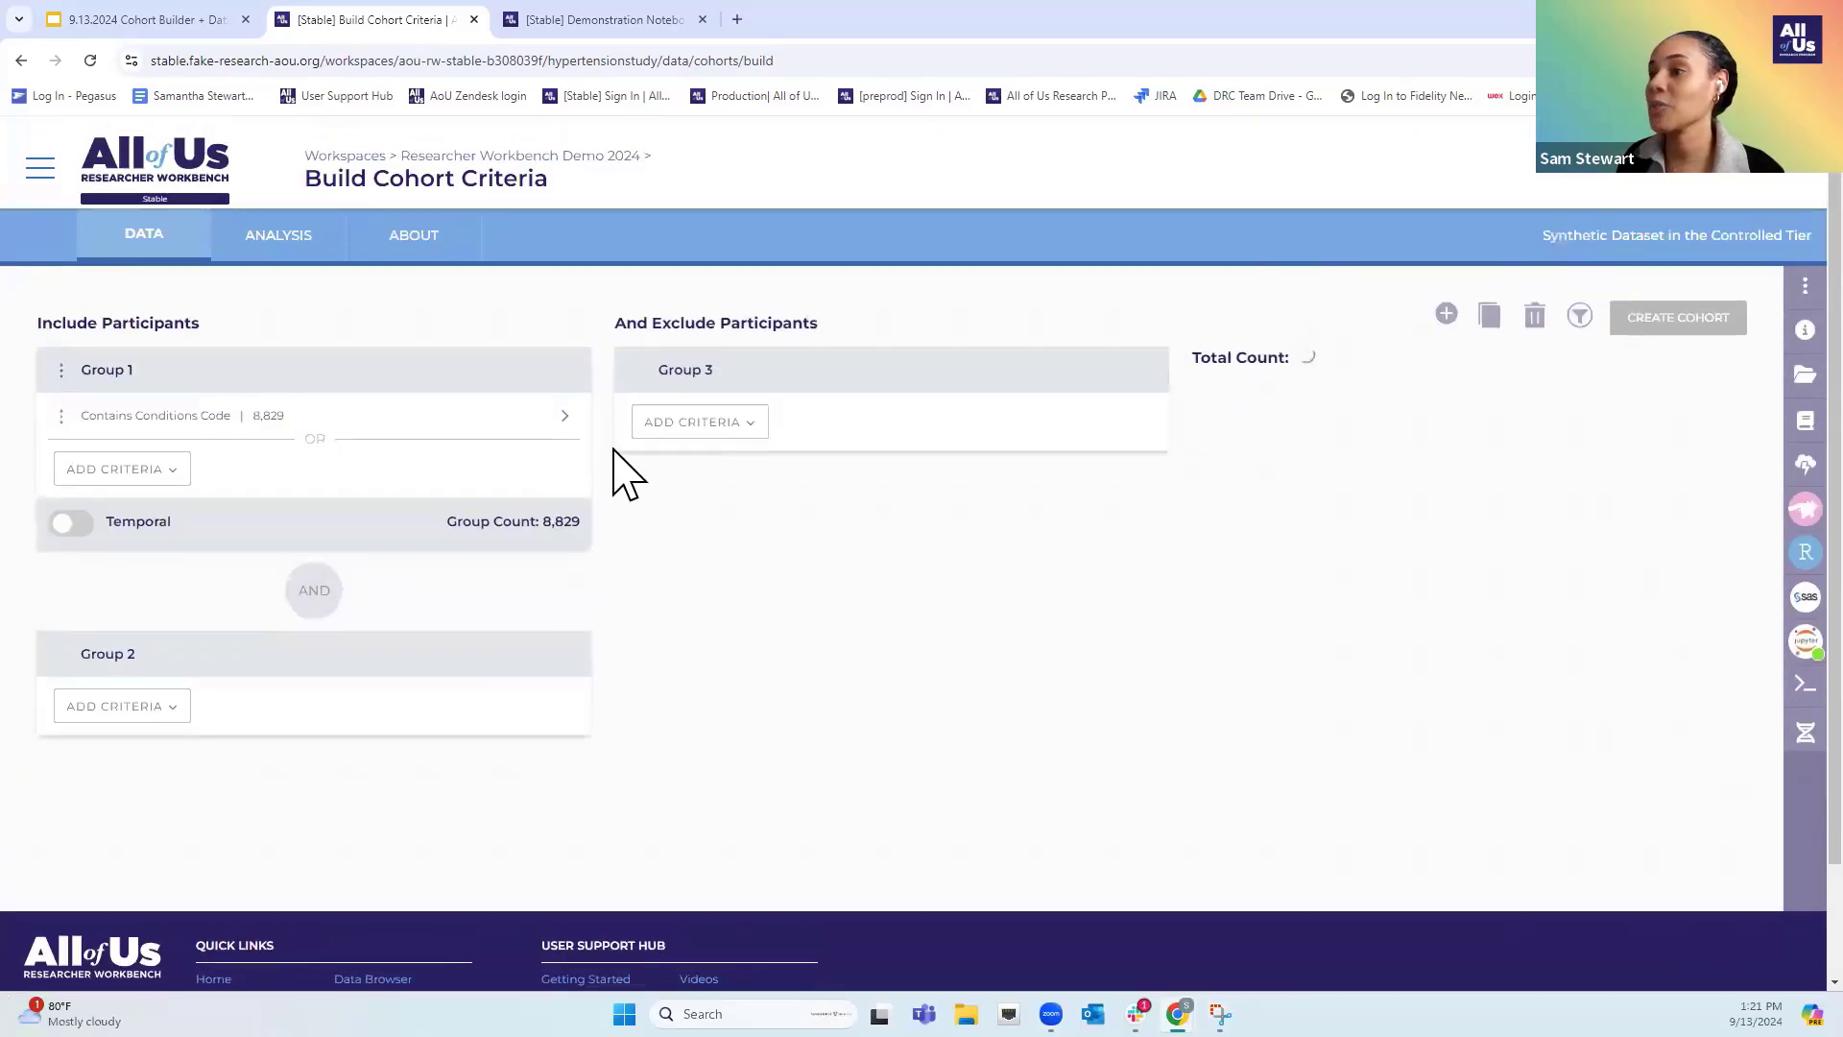
pyautogui.click(564, 415)
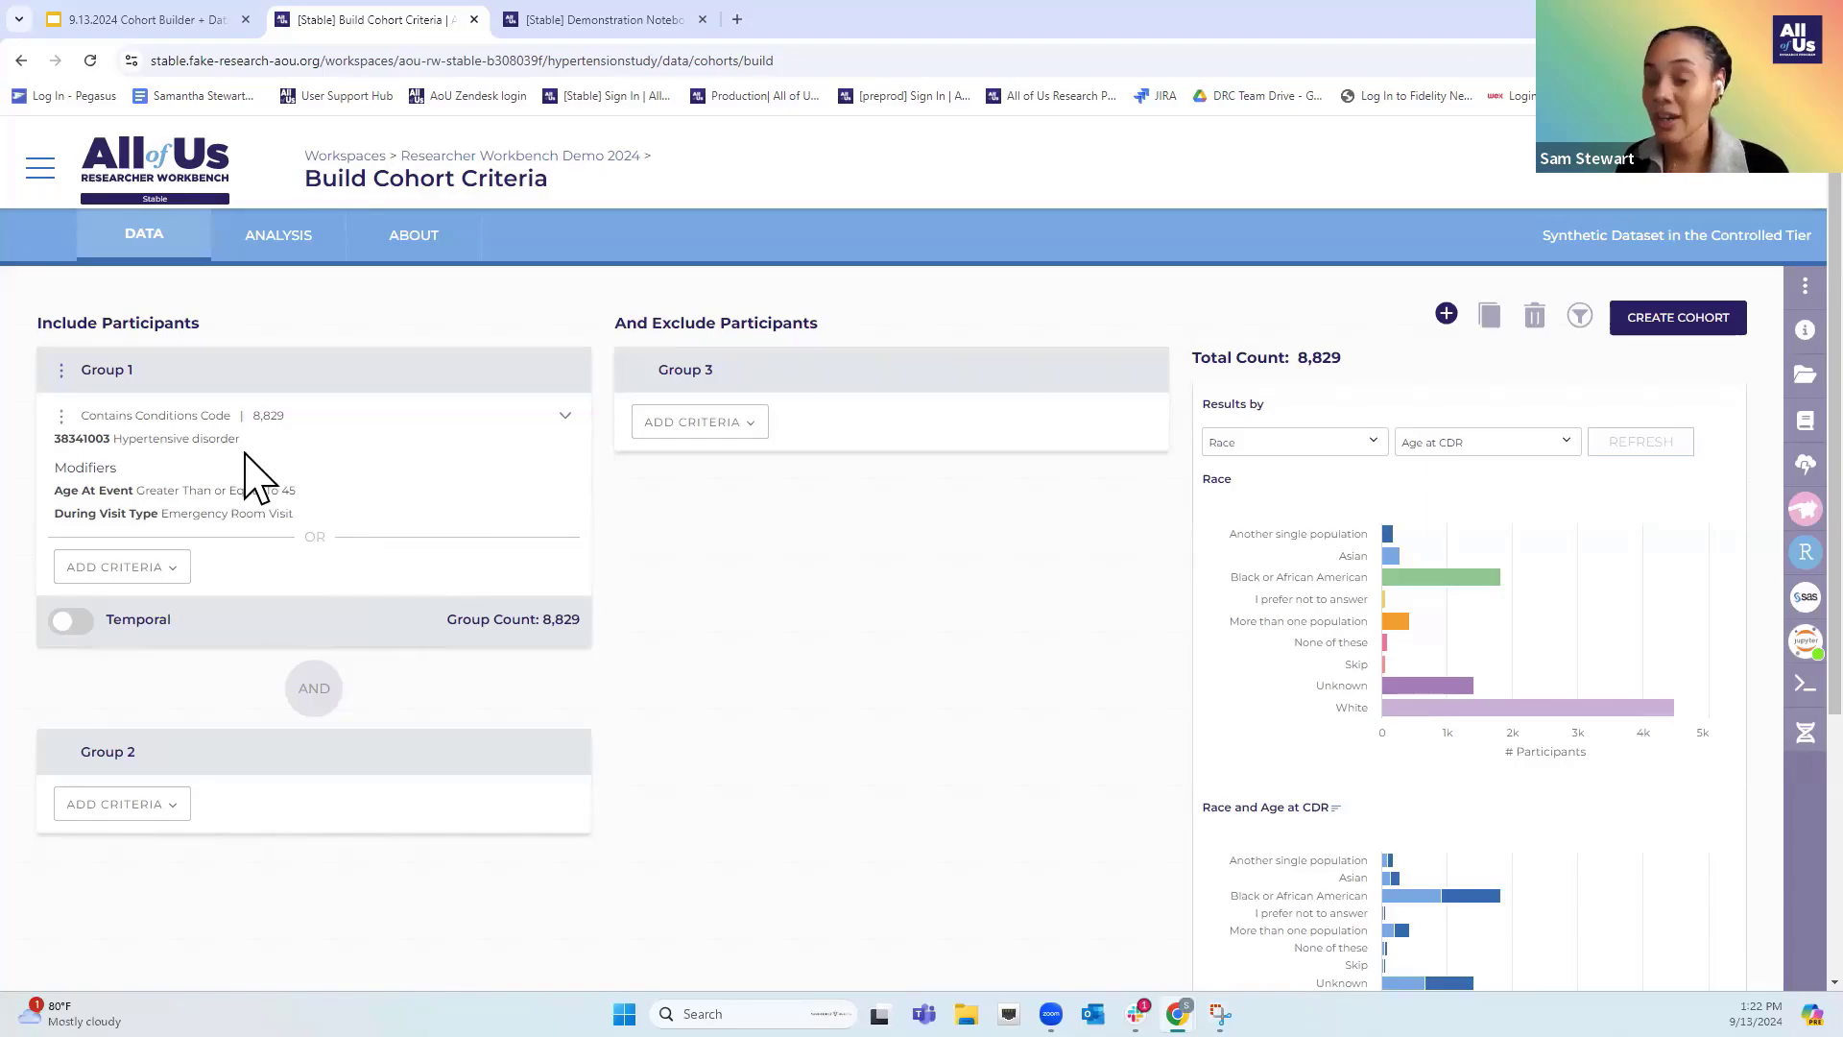
# Select the race criteria Black Or African American, Asian and Another Single Population from the demographics for Group 2
pyautogui.click(117, 804)
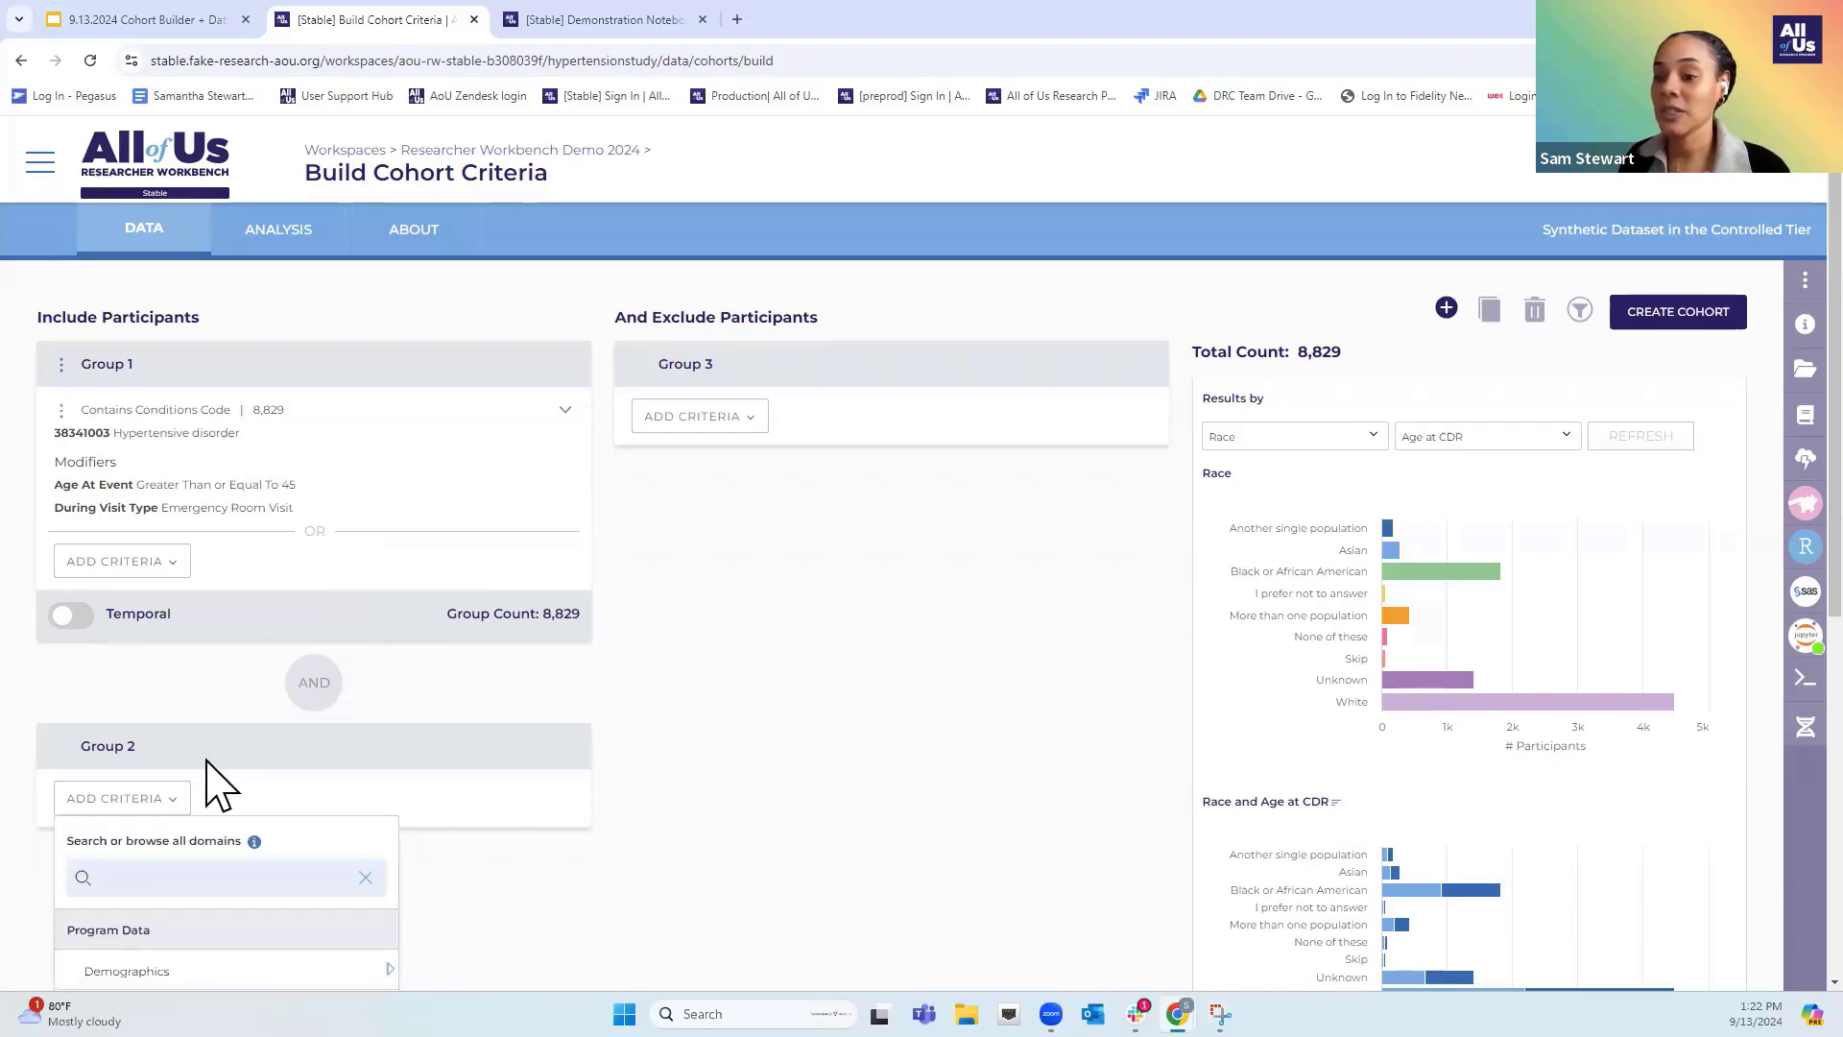
pyautogui.scroll(-1, 212, 825)
pyautogui.moveTo(212, 872)
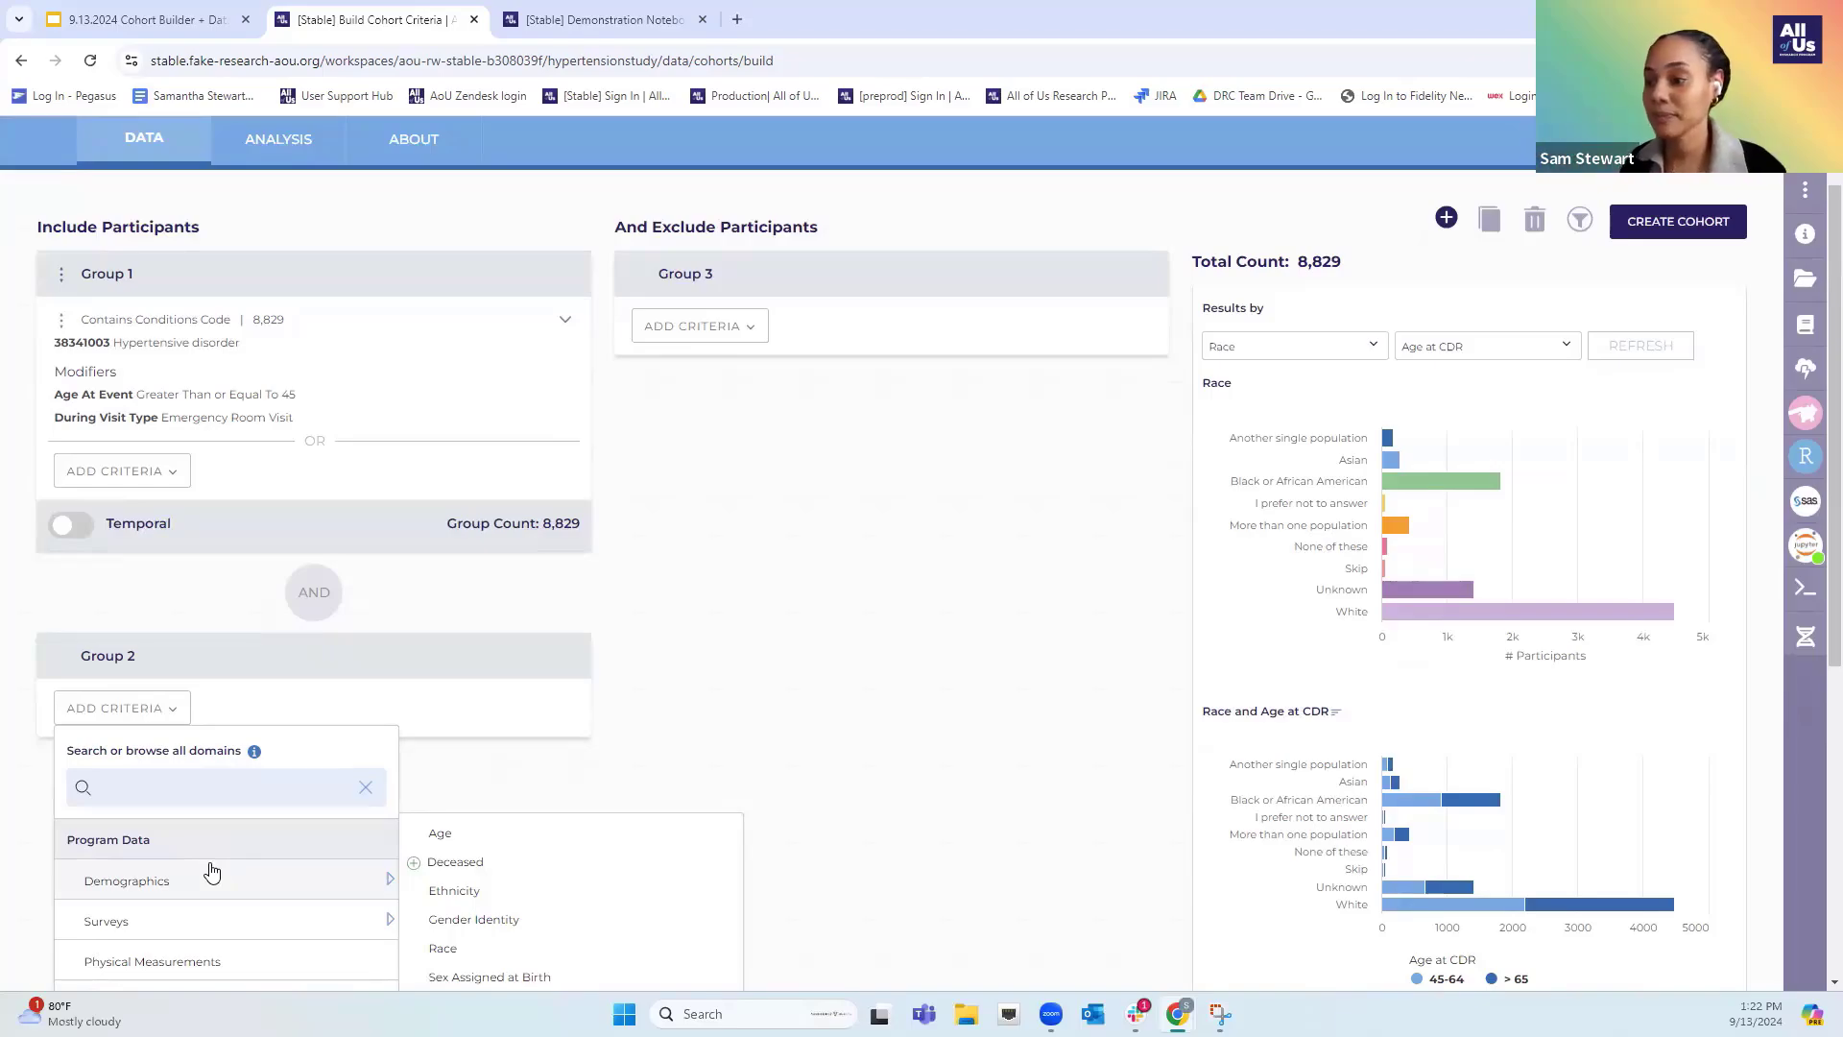
pyautogui.scroll(-1, 460, 864)
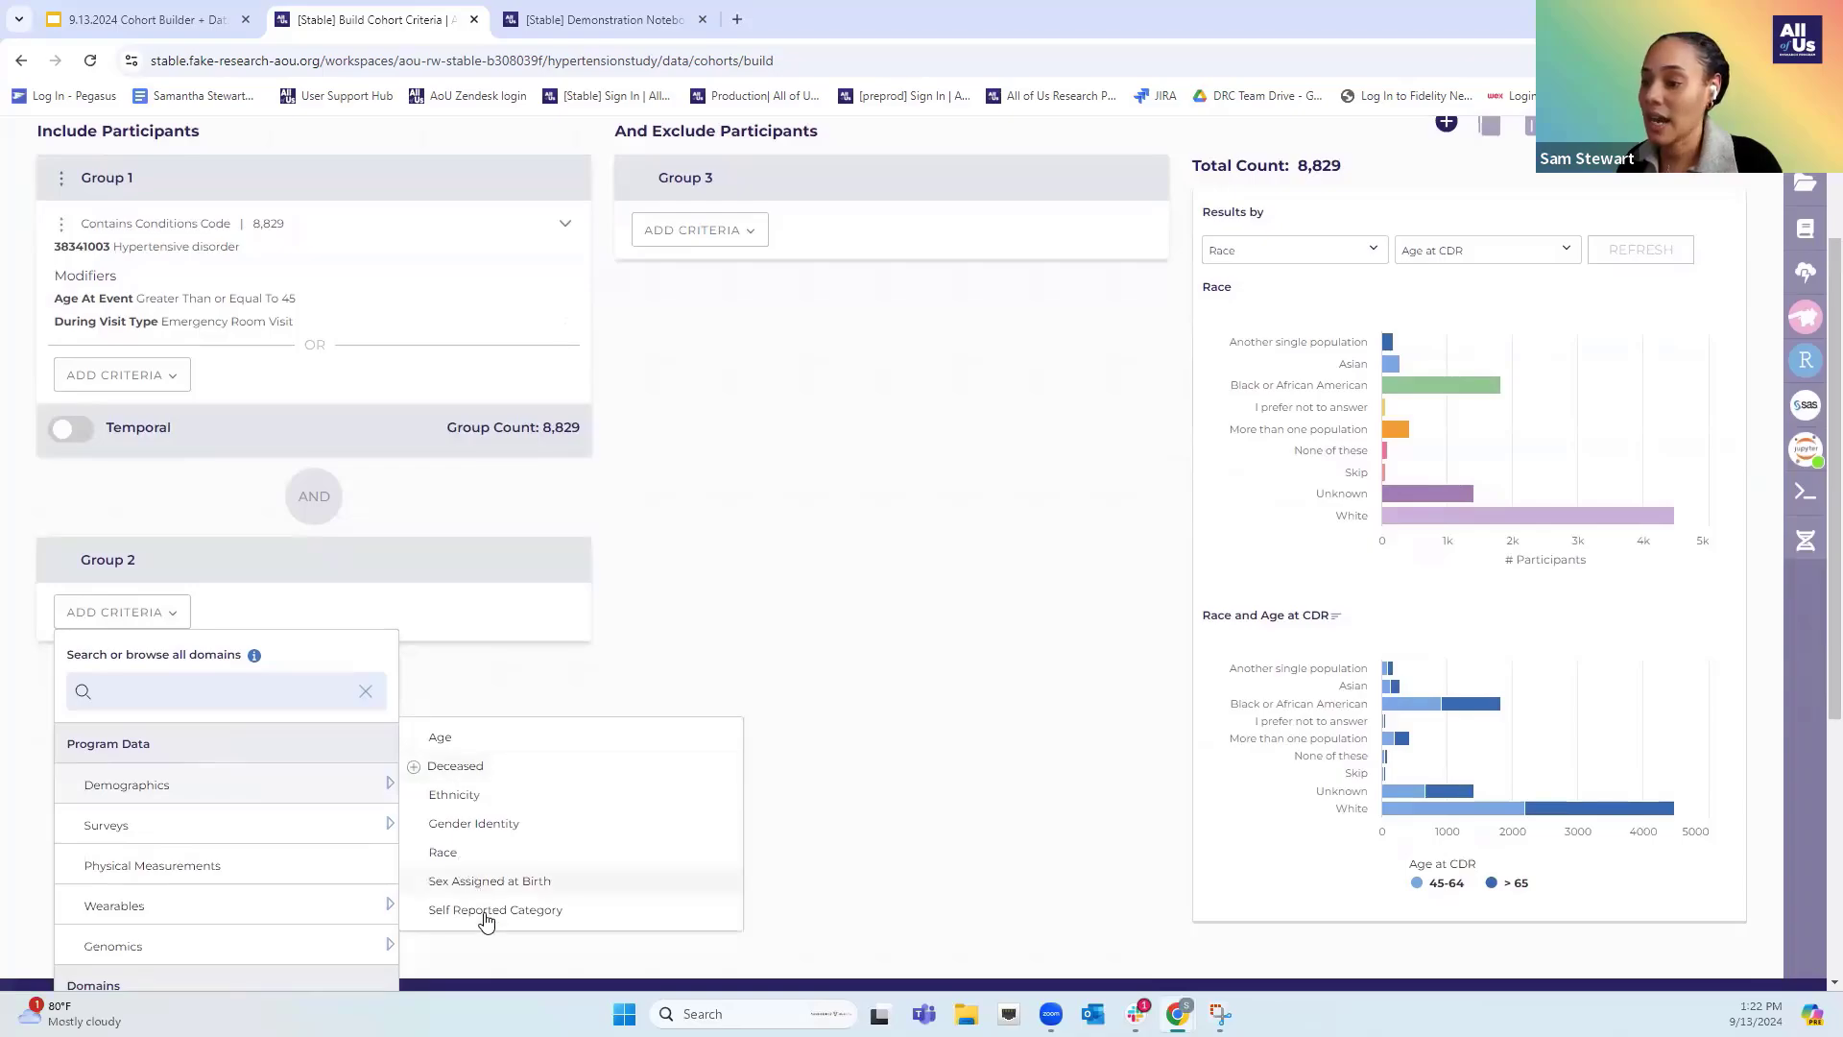
pyautogui.moveTo(250, 787)
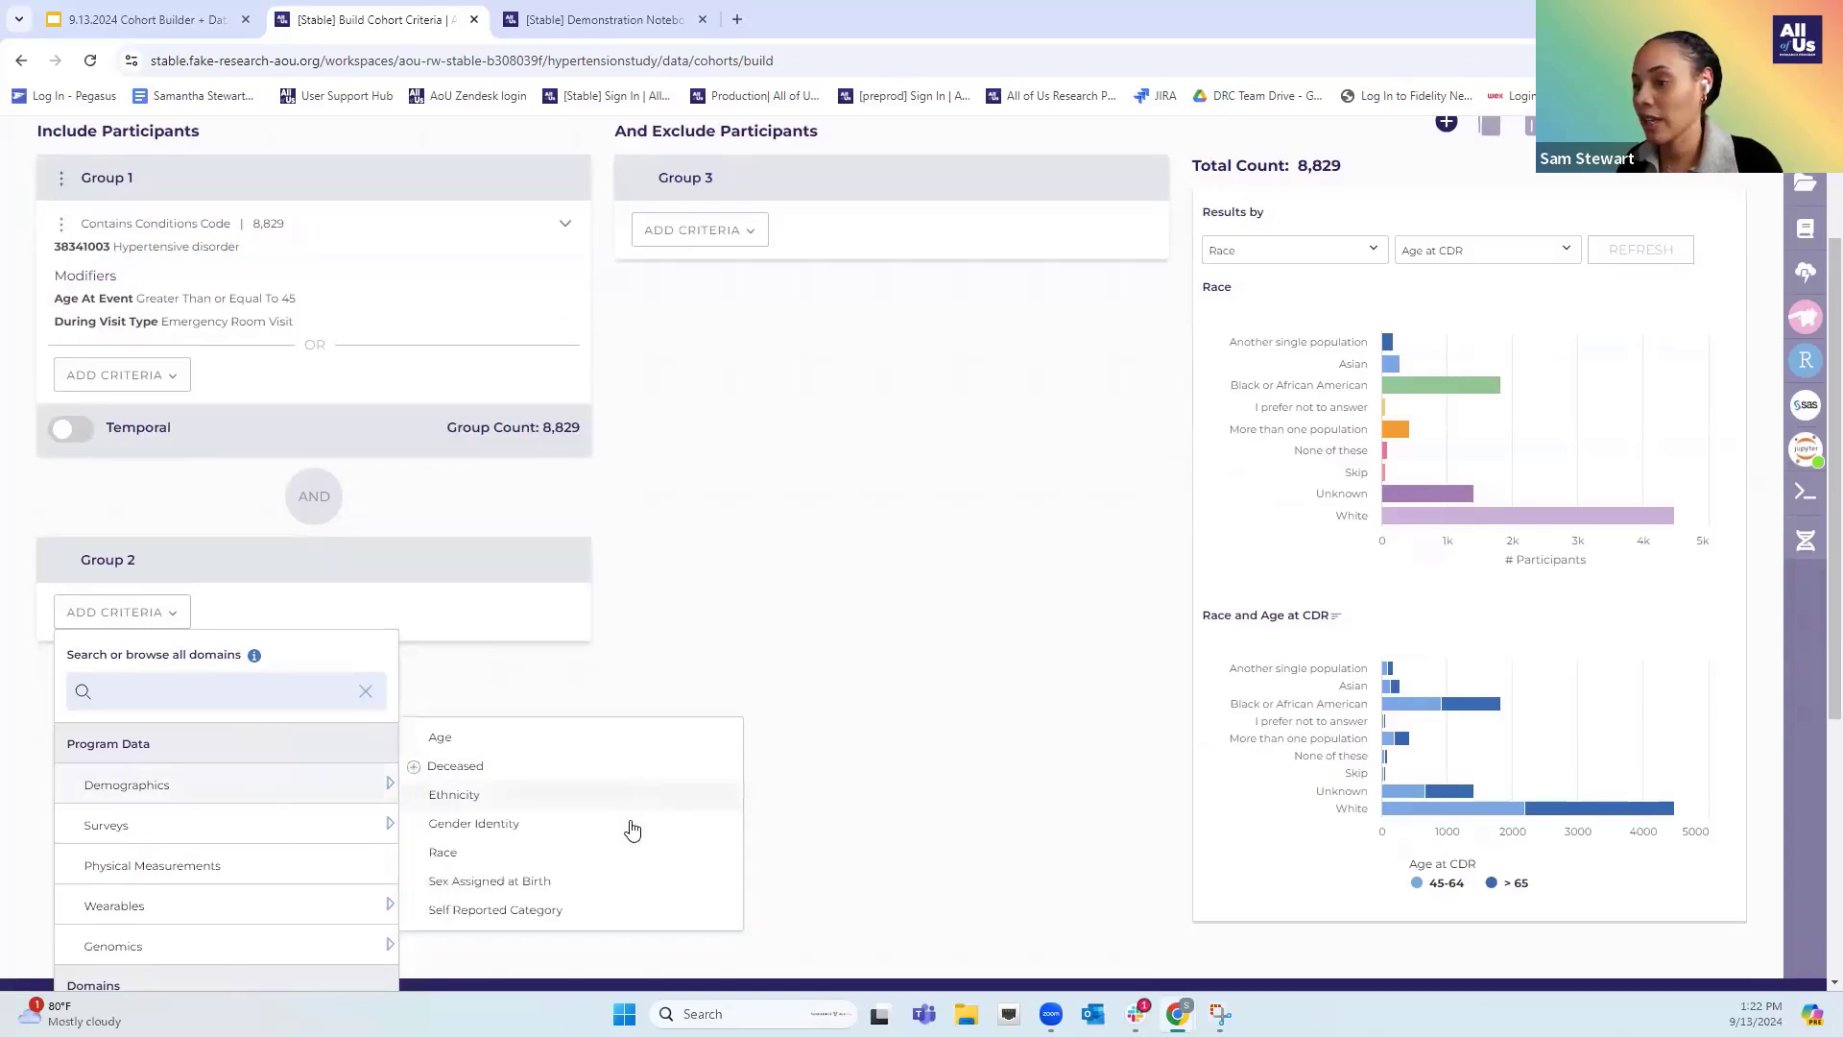
pyautogui.click(622, 852)
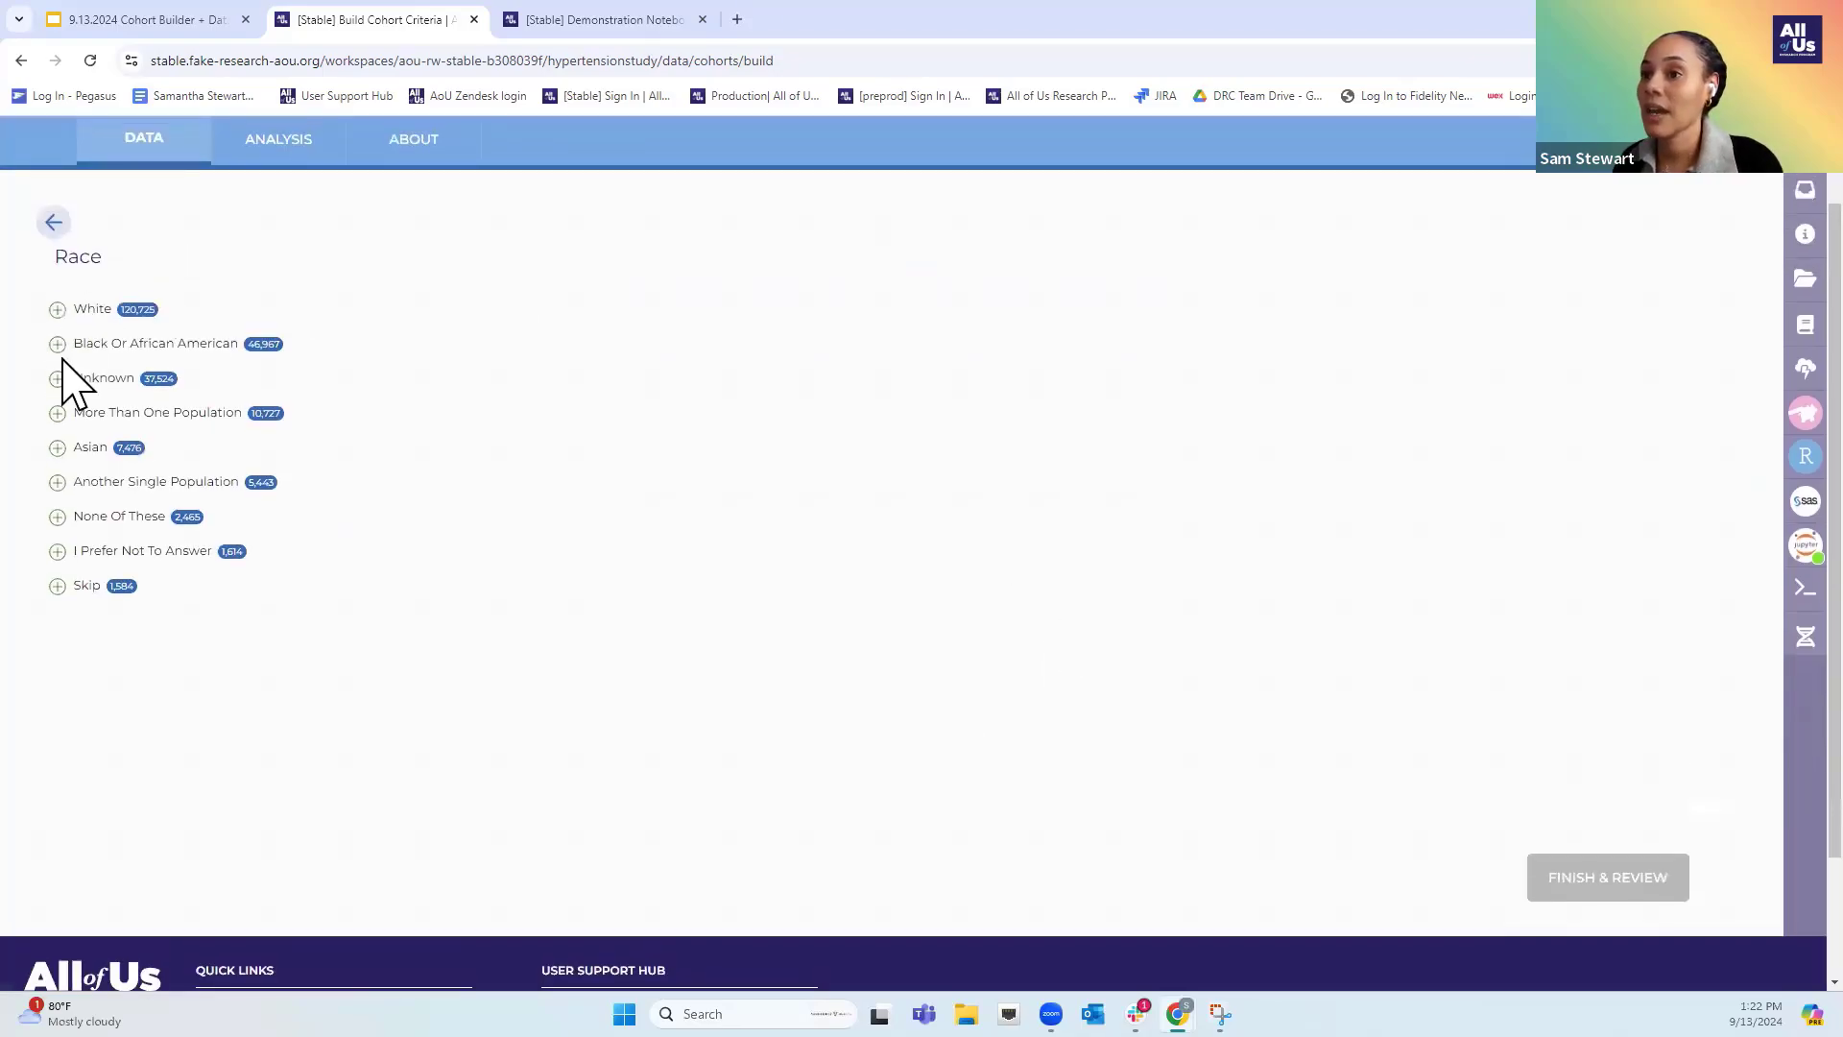
pyautogui.click(58, 344)
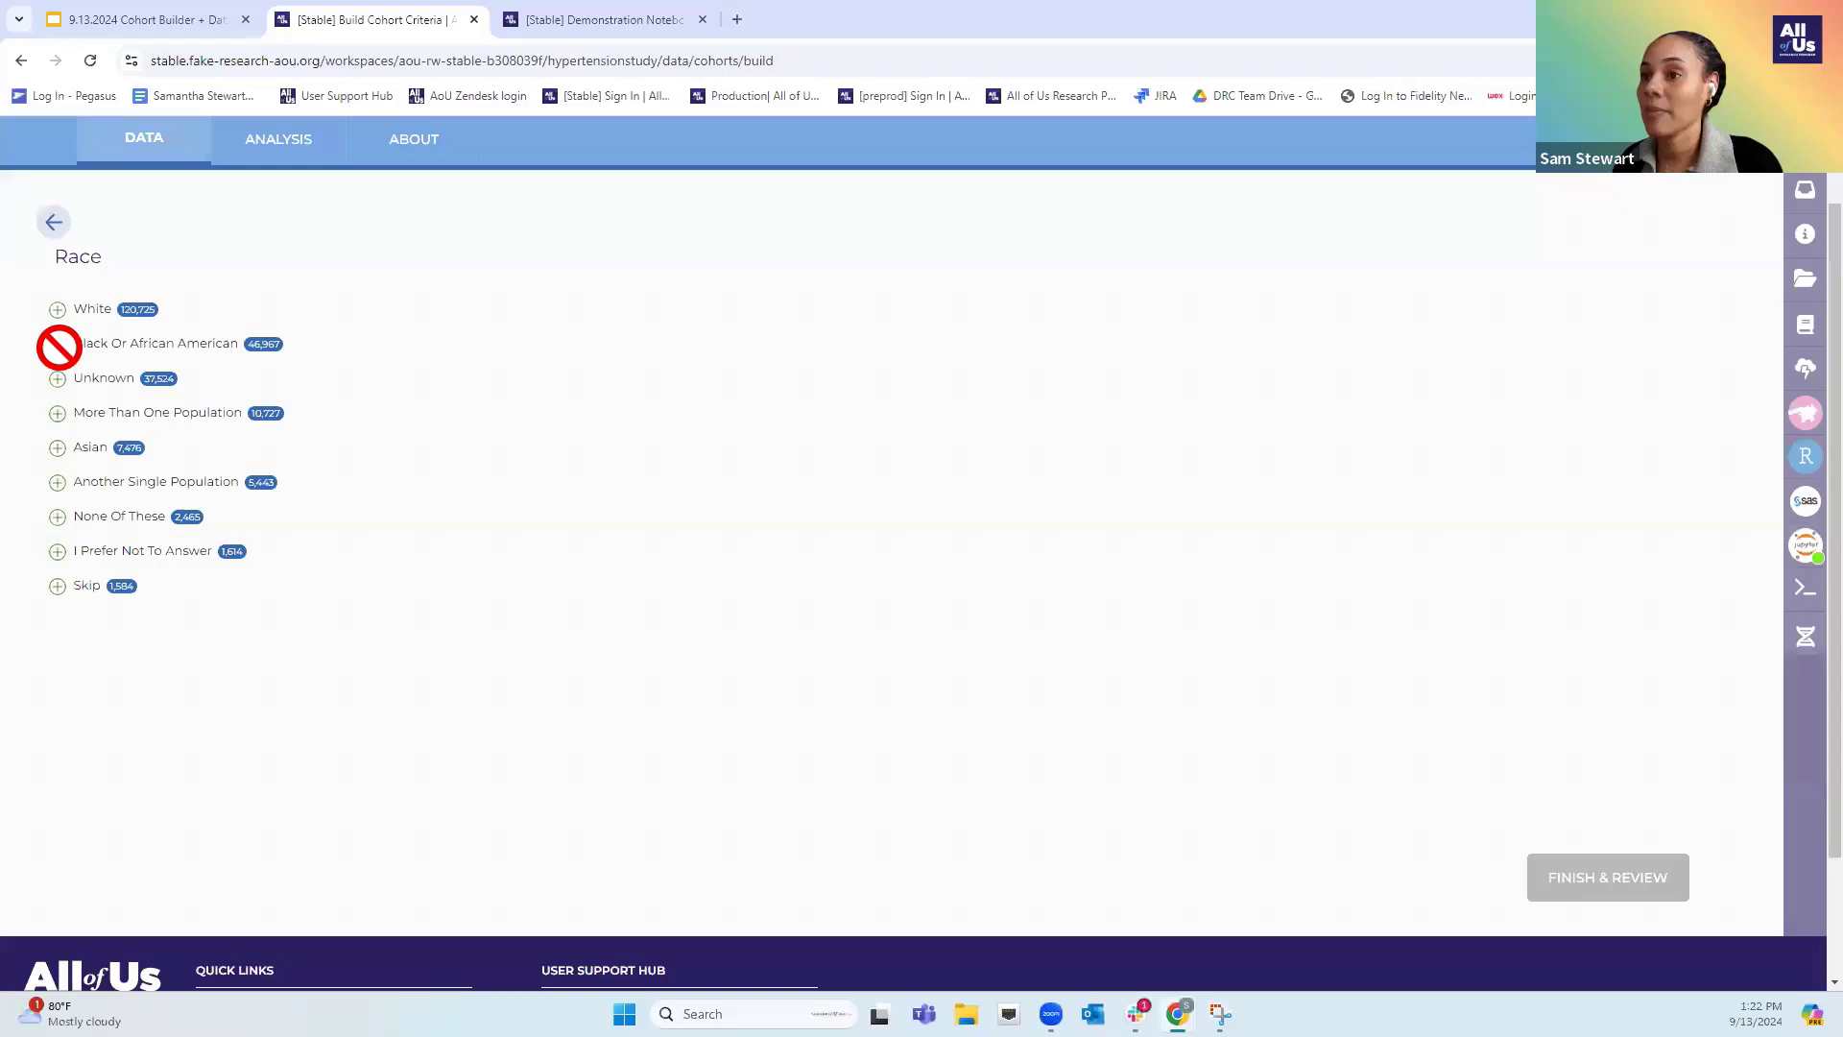
pyautogui.click(58, 447)
pyautogui.click(58, 482)
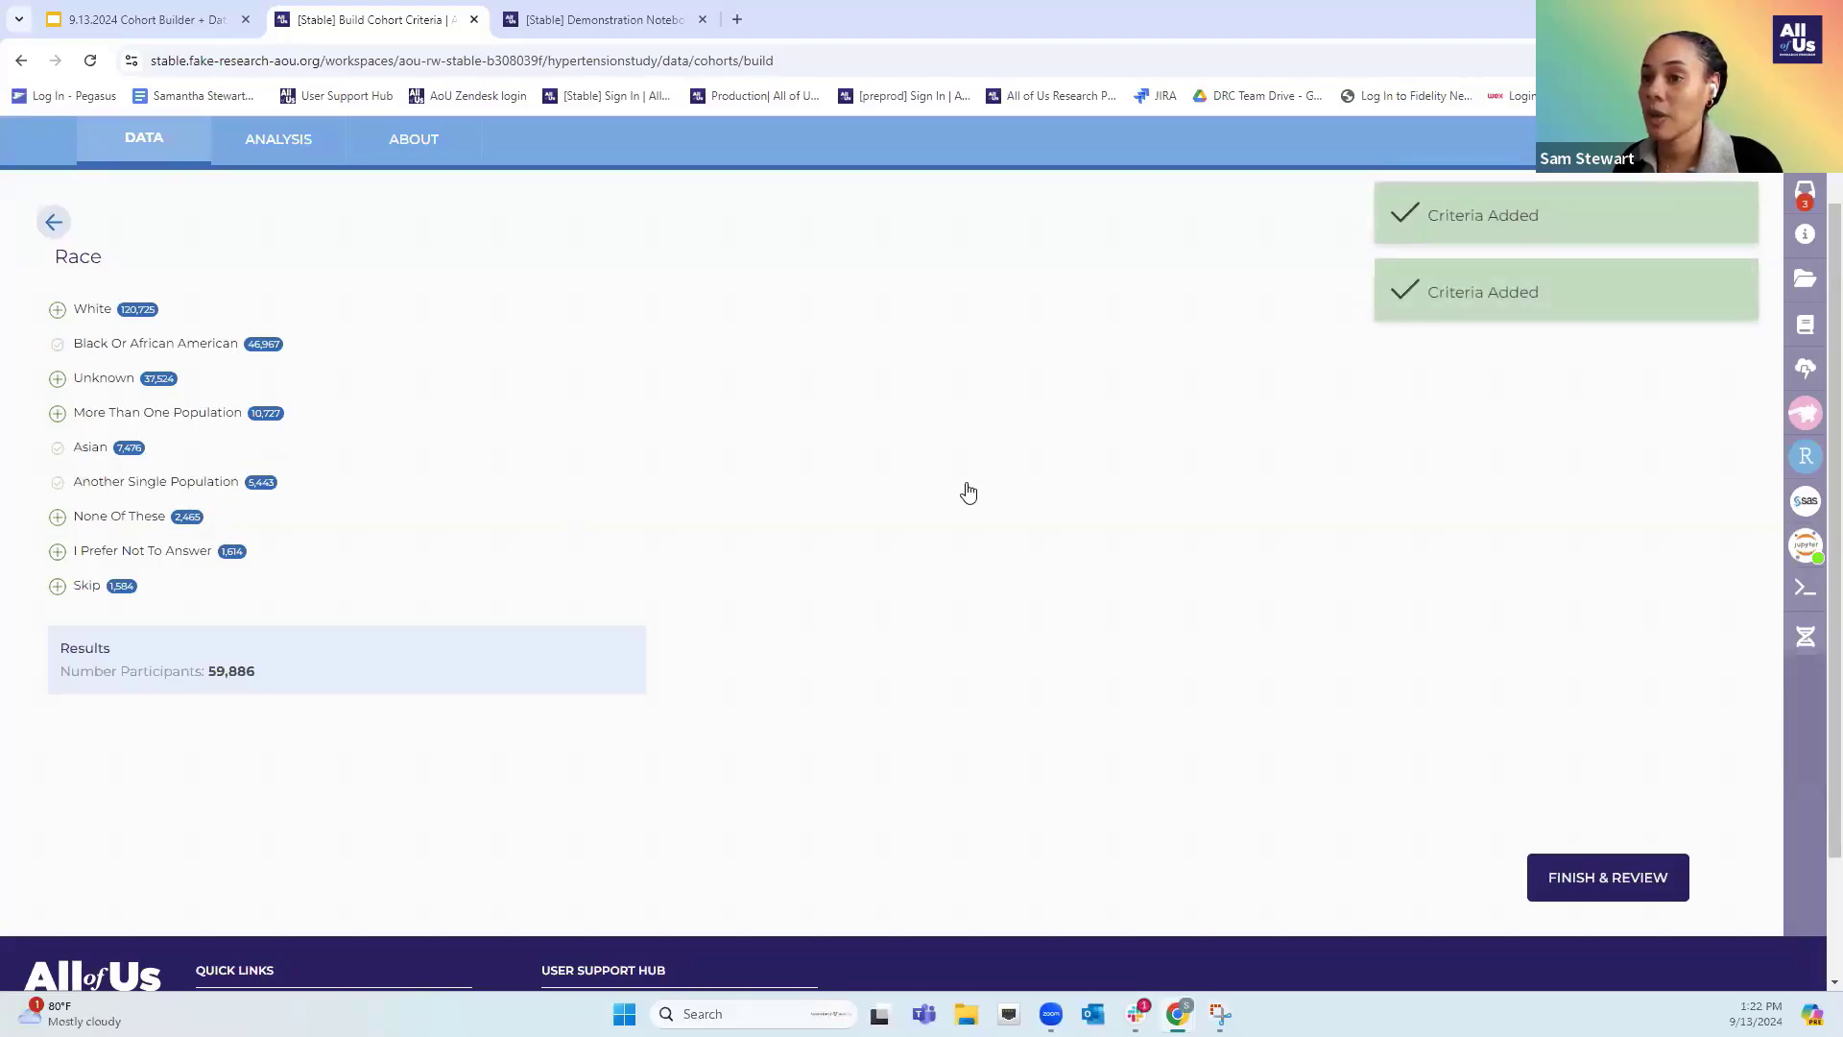
# Review and save the selected race criteria to Group 2, and expand the saved criteria's details
pyautogui.click(1635, 885)
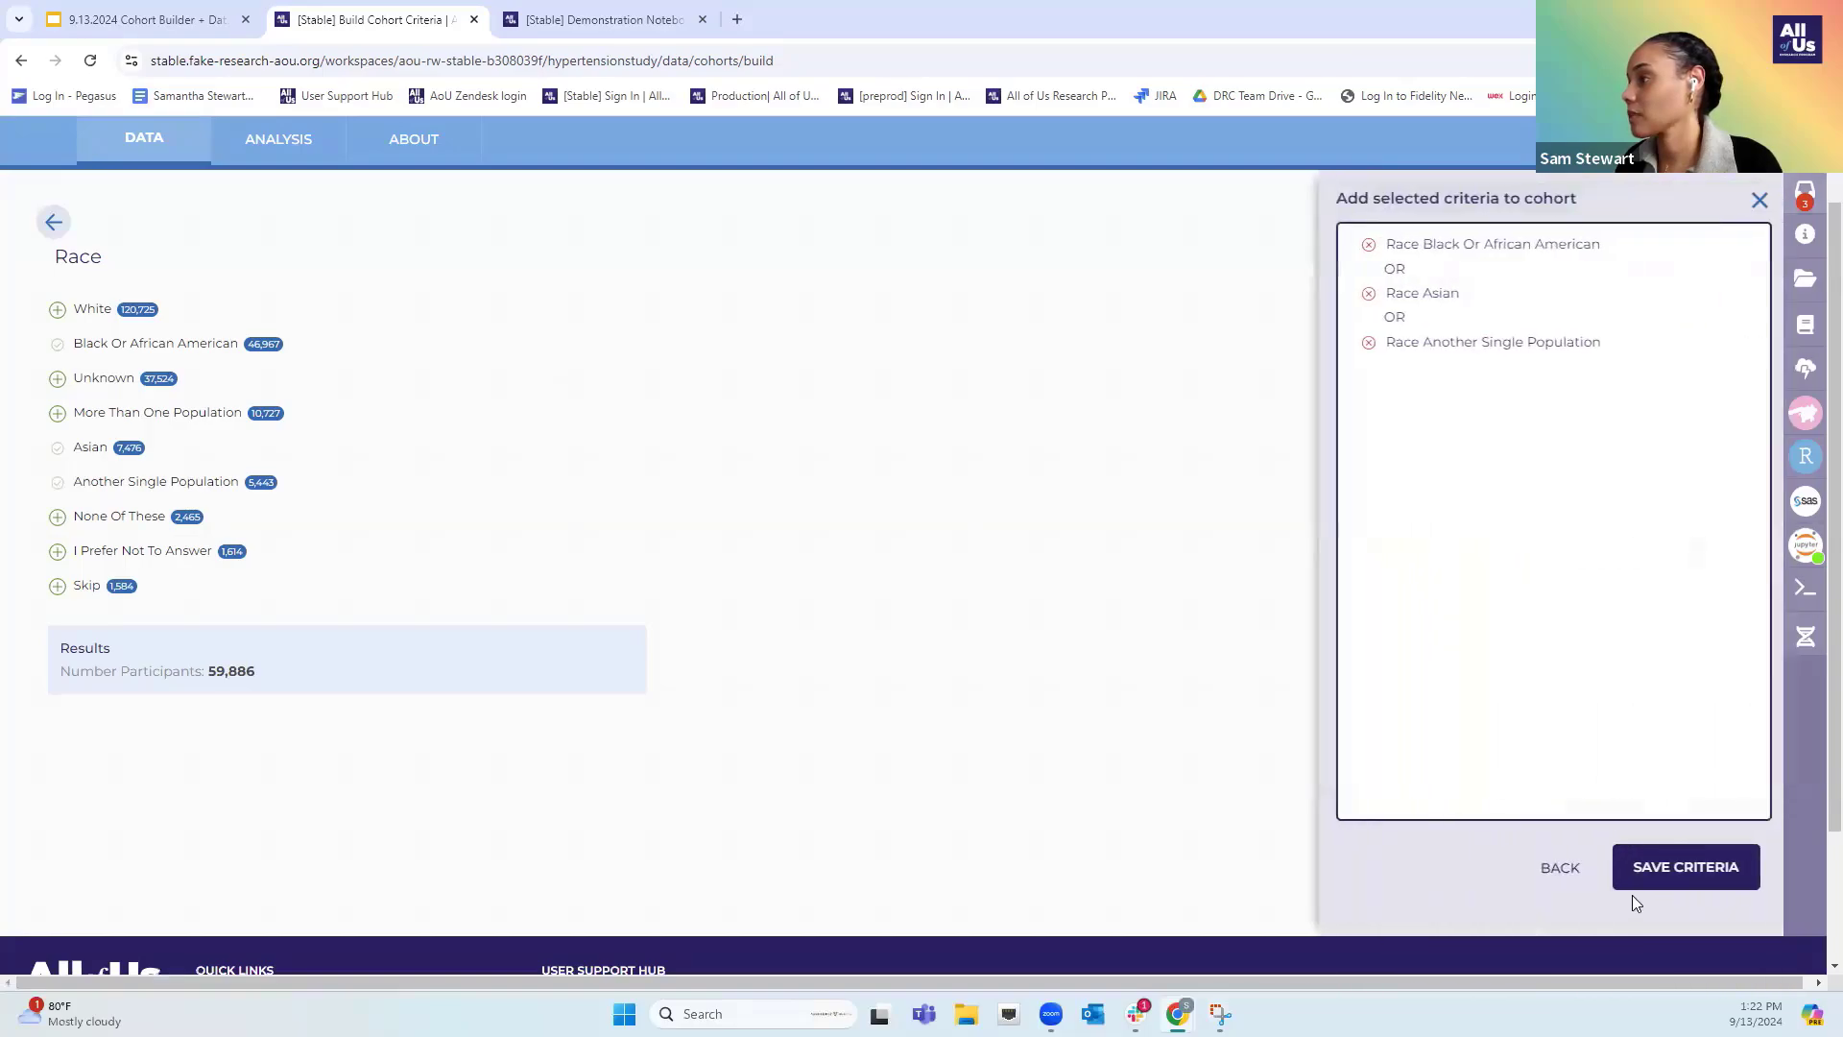
pyautogui.click(1682, 875)
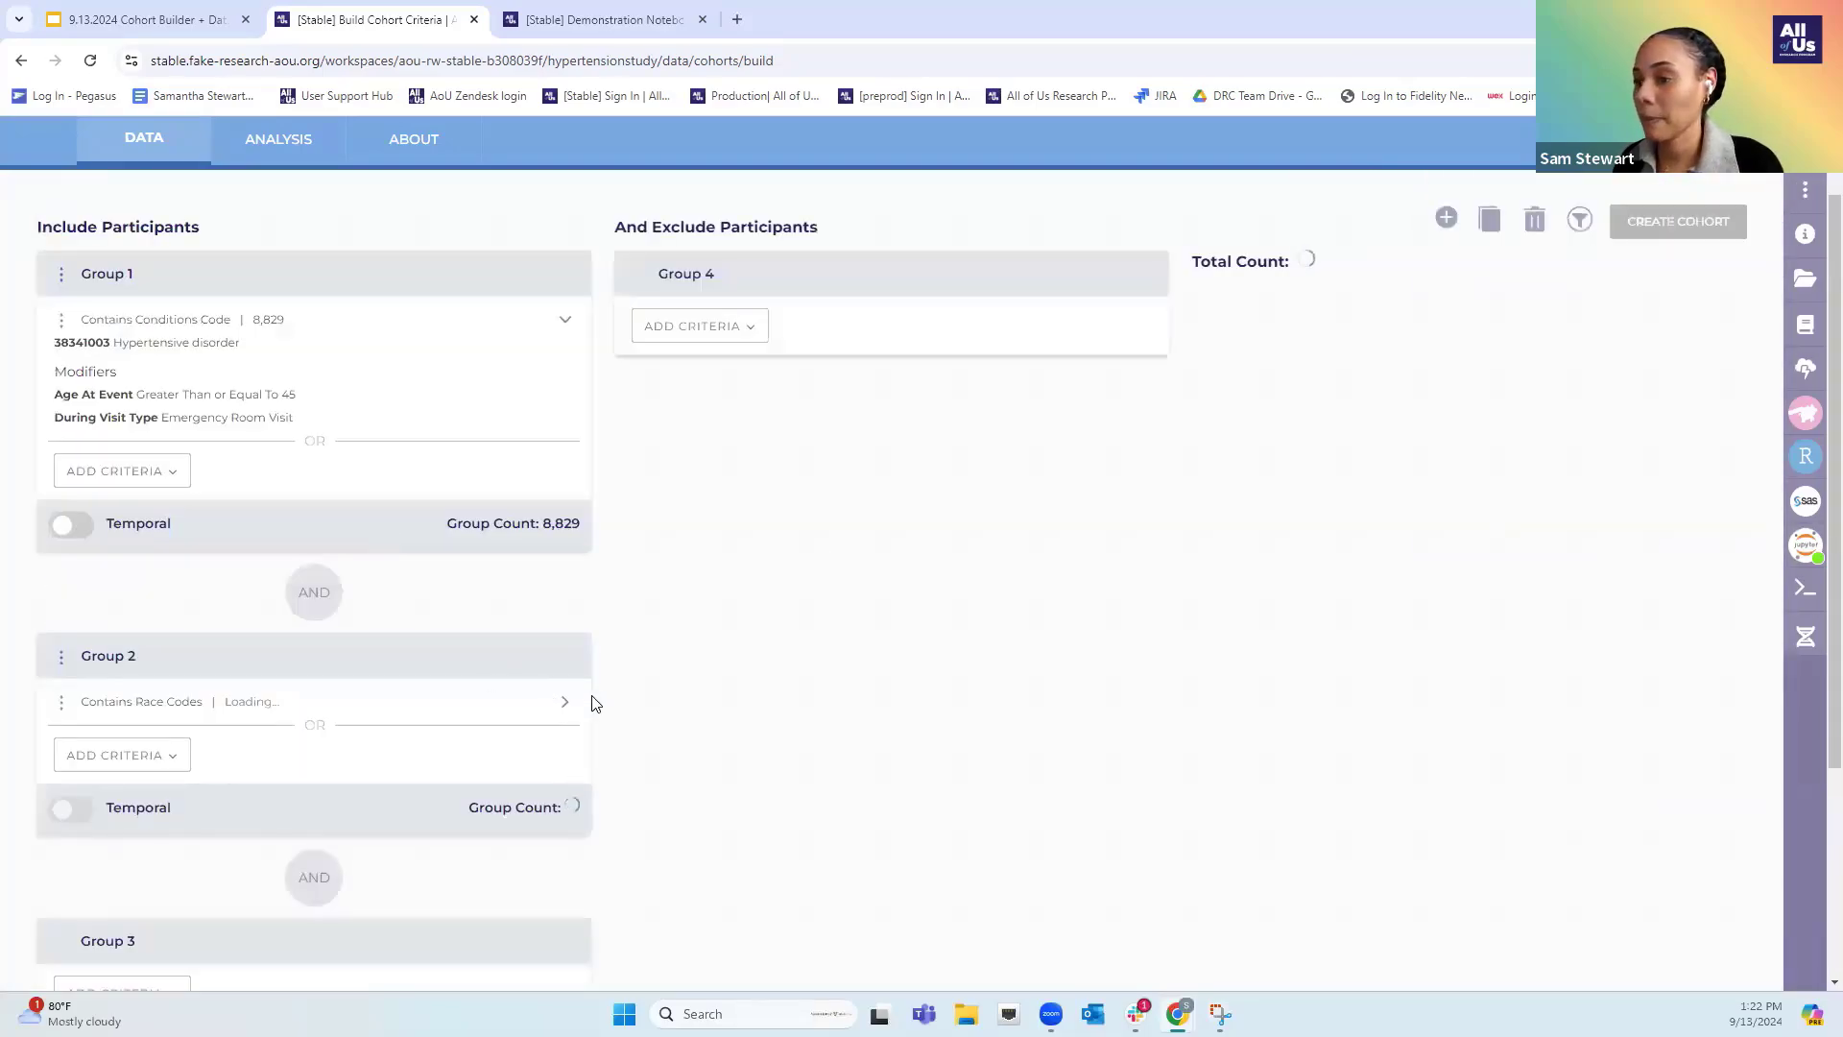
pyautogui.click(566, 704)
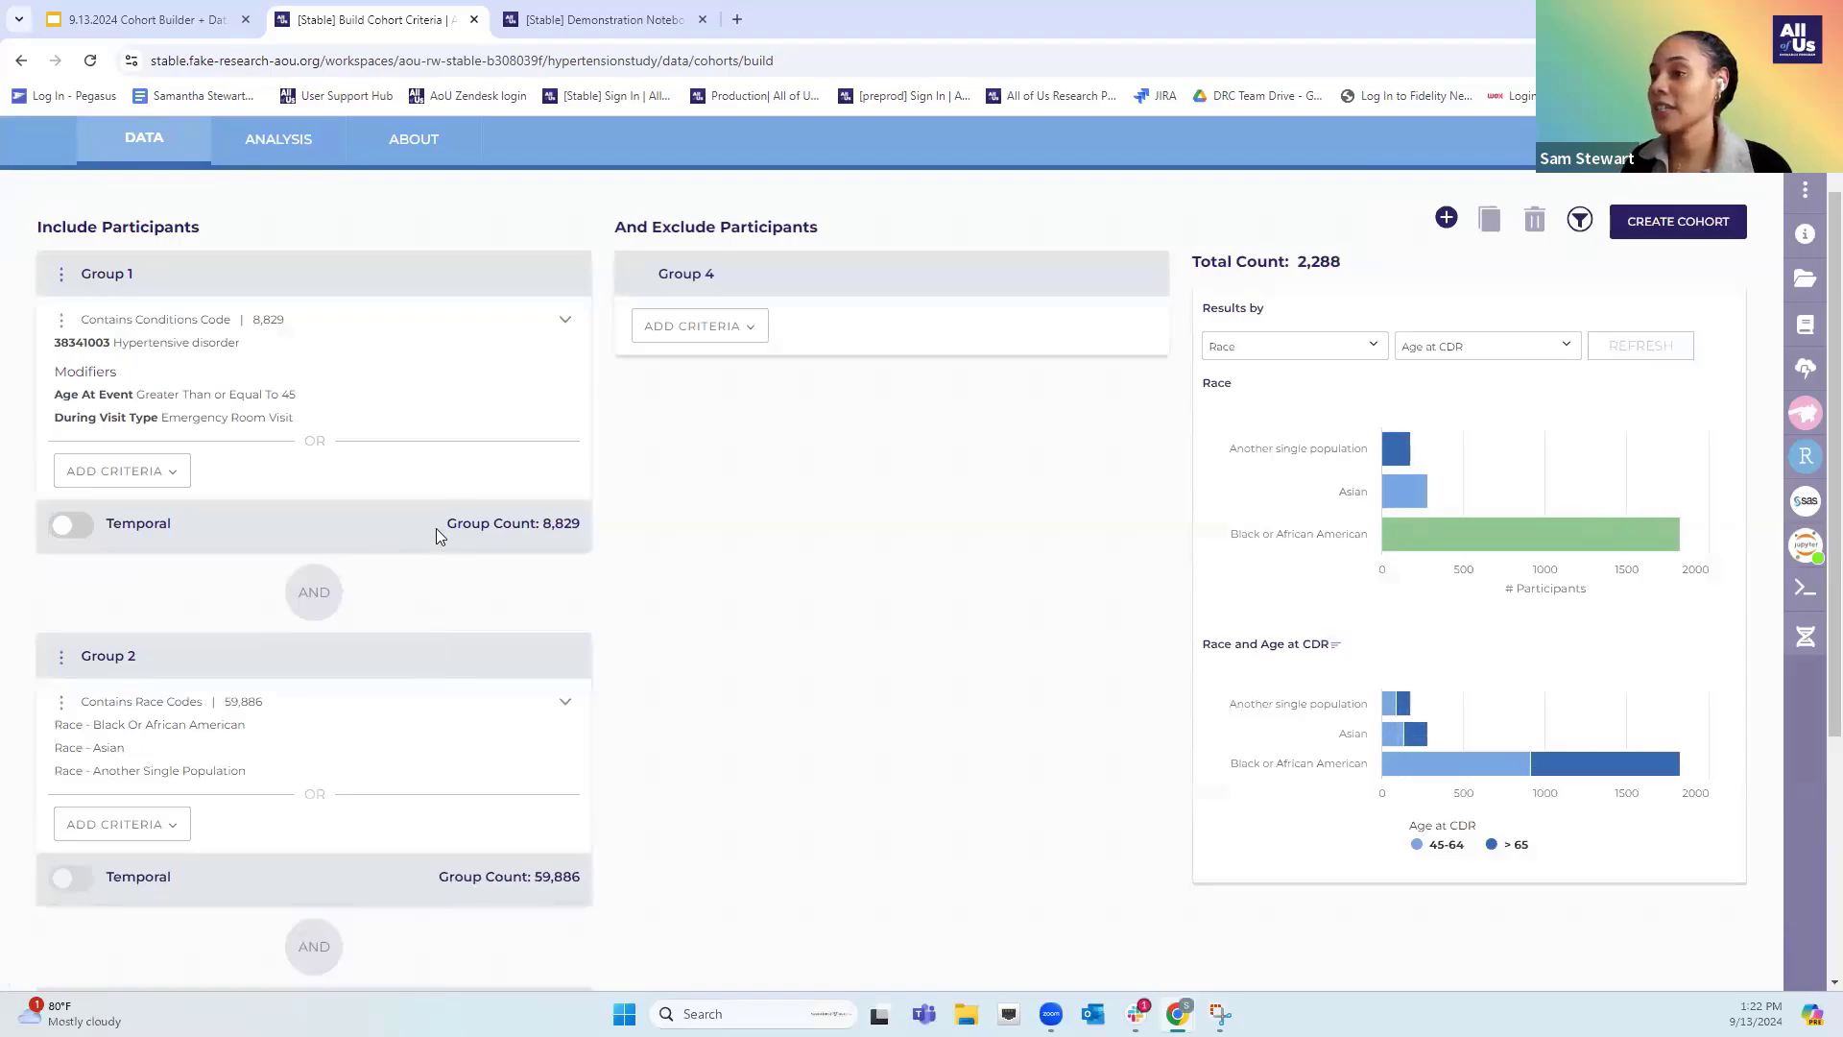
# Examine the Group 1 count, the cohort's total count and the charts breaking down participants by race and age
pyautogui.moveTo(440, 533); pyautogui.dragTo(582, 525)
pyautogui.moveTo(518, 524)
pyautogui.mouseDown()
pyautogui.moveTo(475, 891)
pyautogui.moveTo(433, 871)
pyautogui.moveTo(506, 490)
pyautogui.mouseUp()
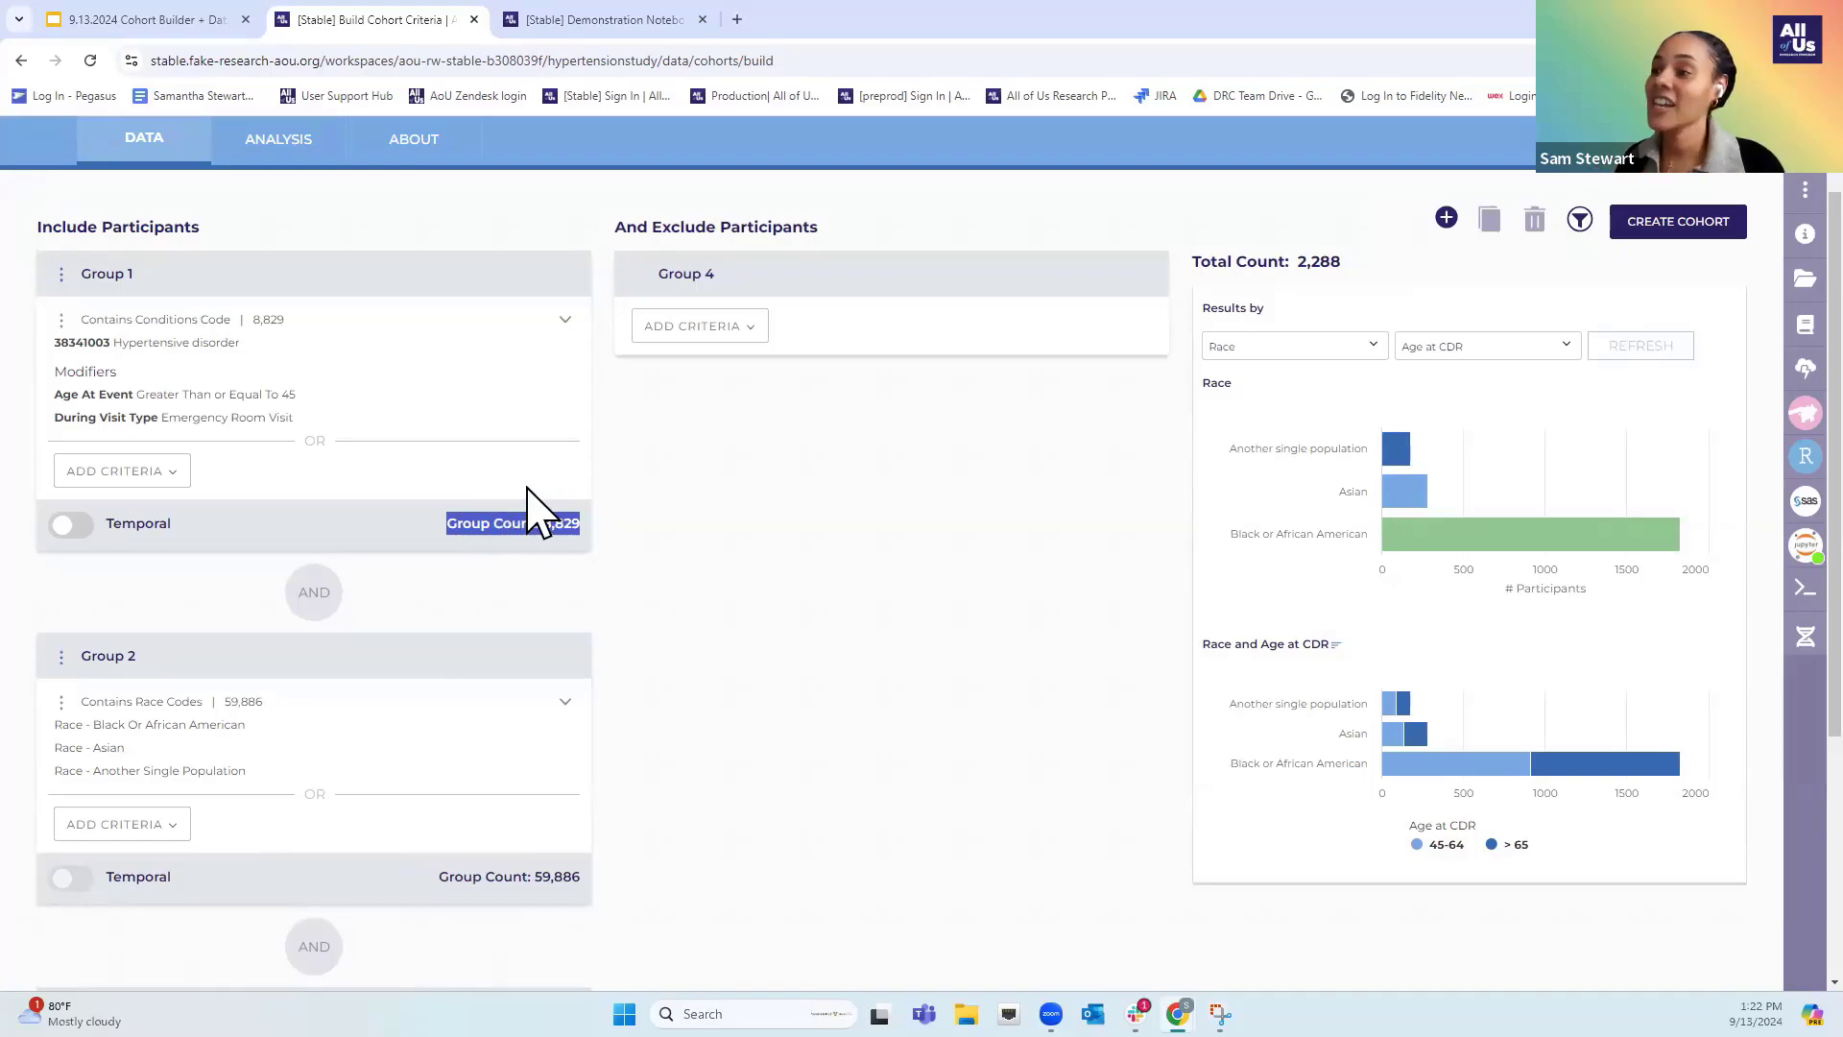
pyautogui.click(526, 543)
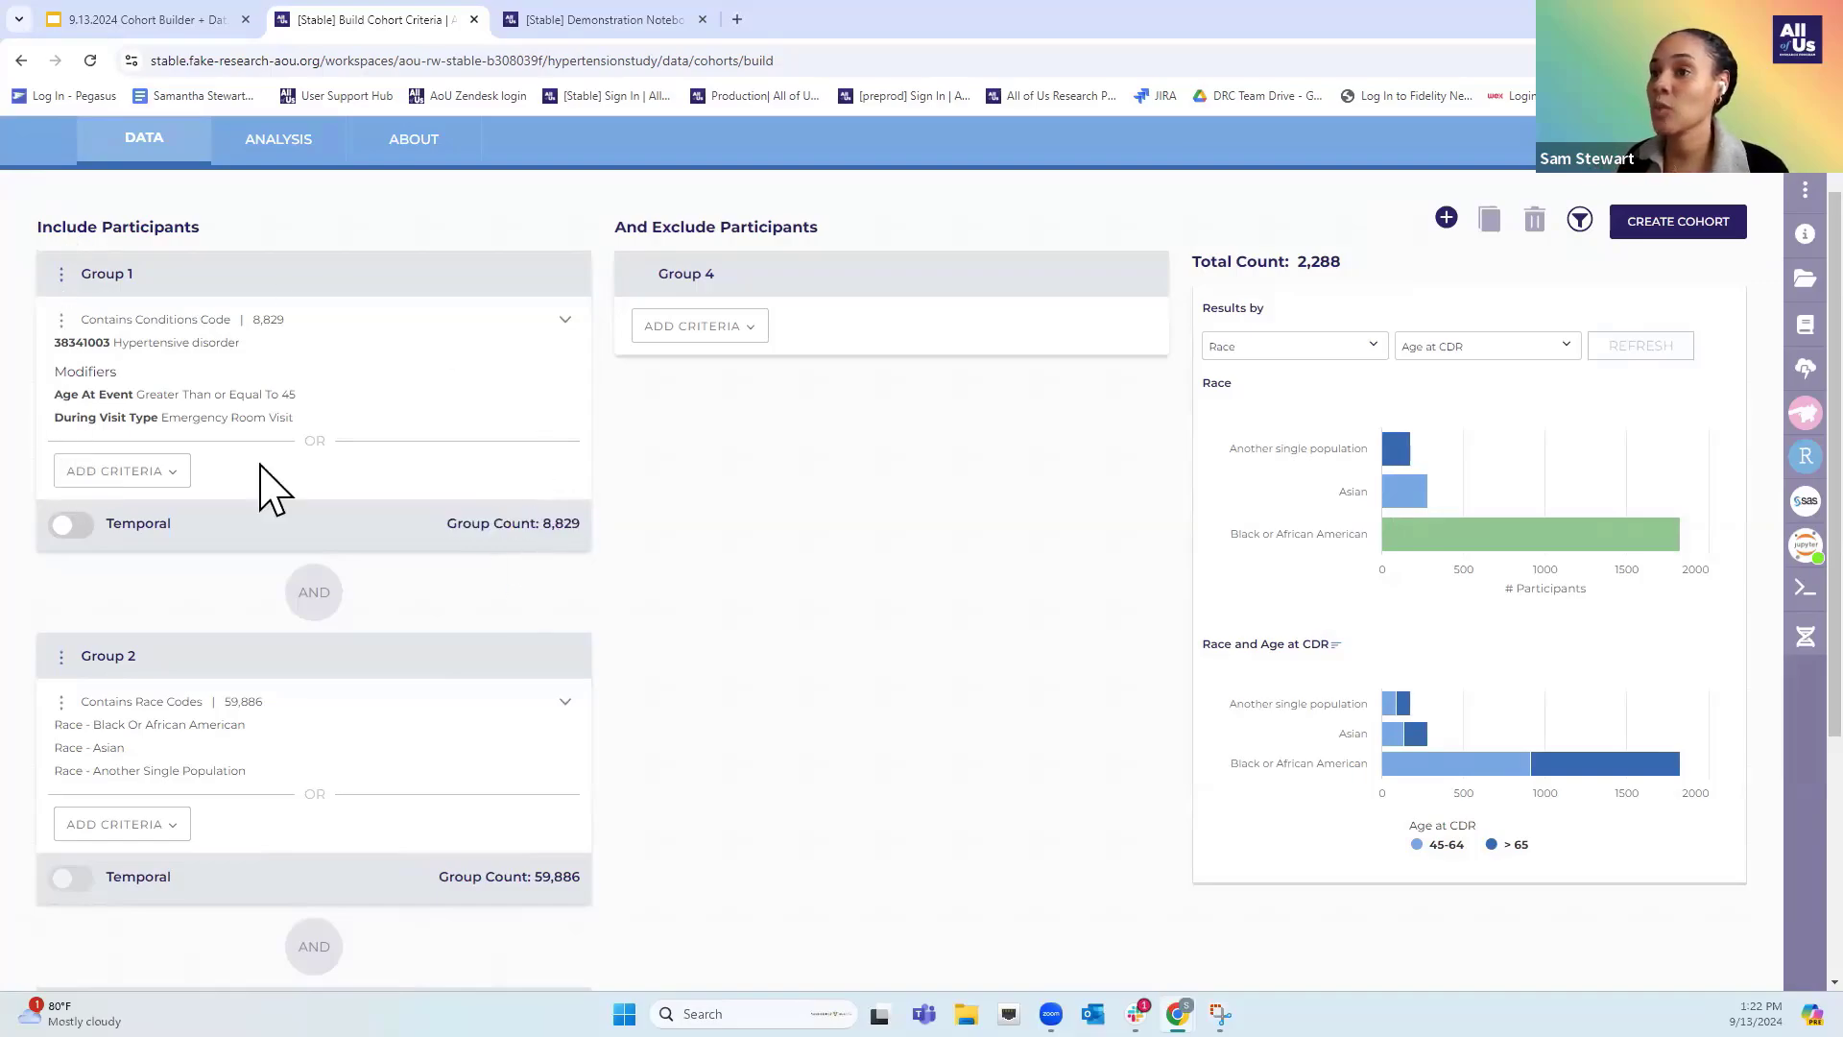
pyautogui.moveTo(445, 530); pyautogui.dragTo(580, 530)
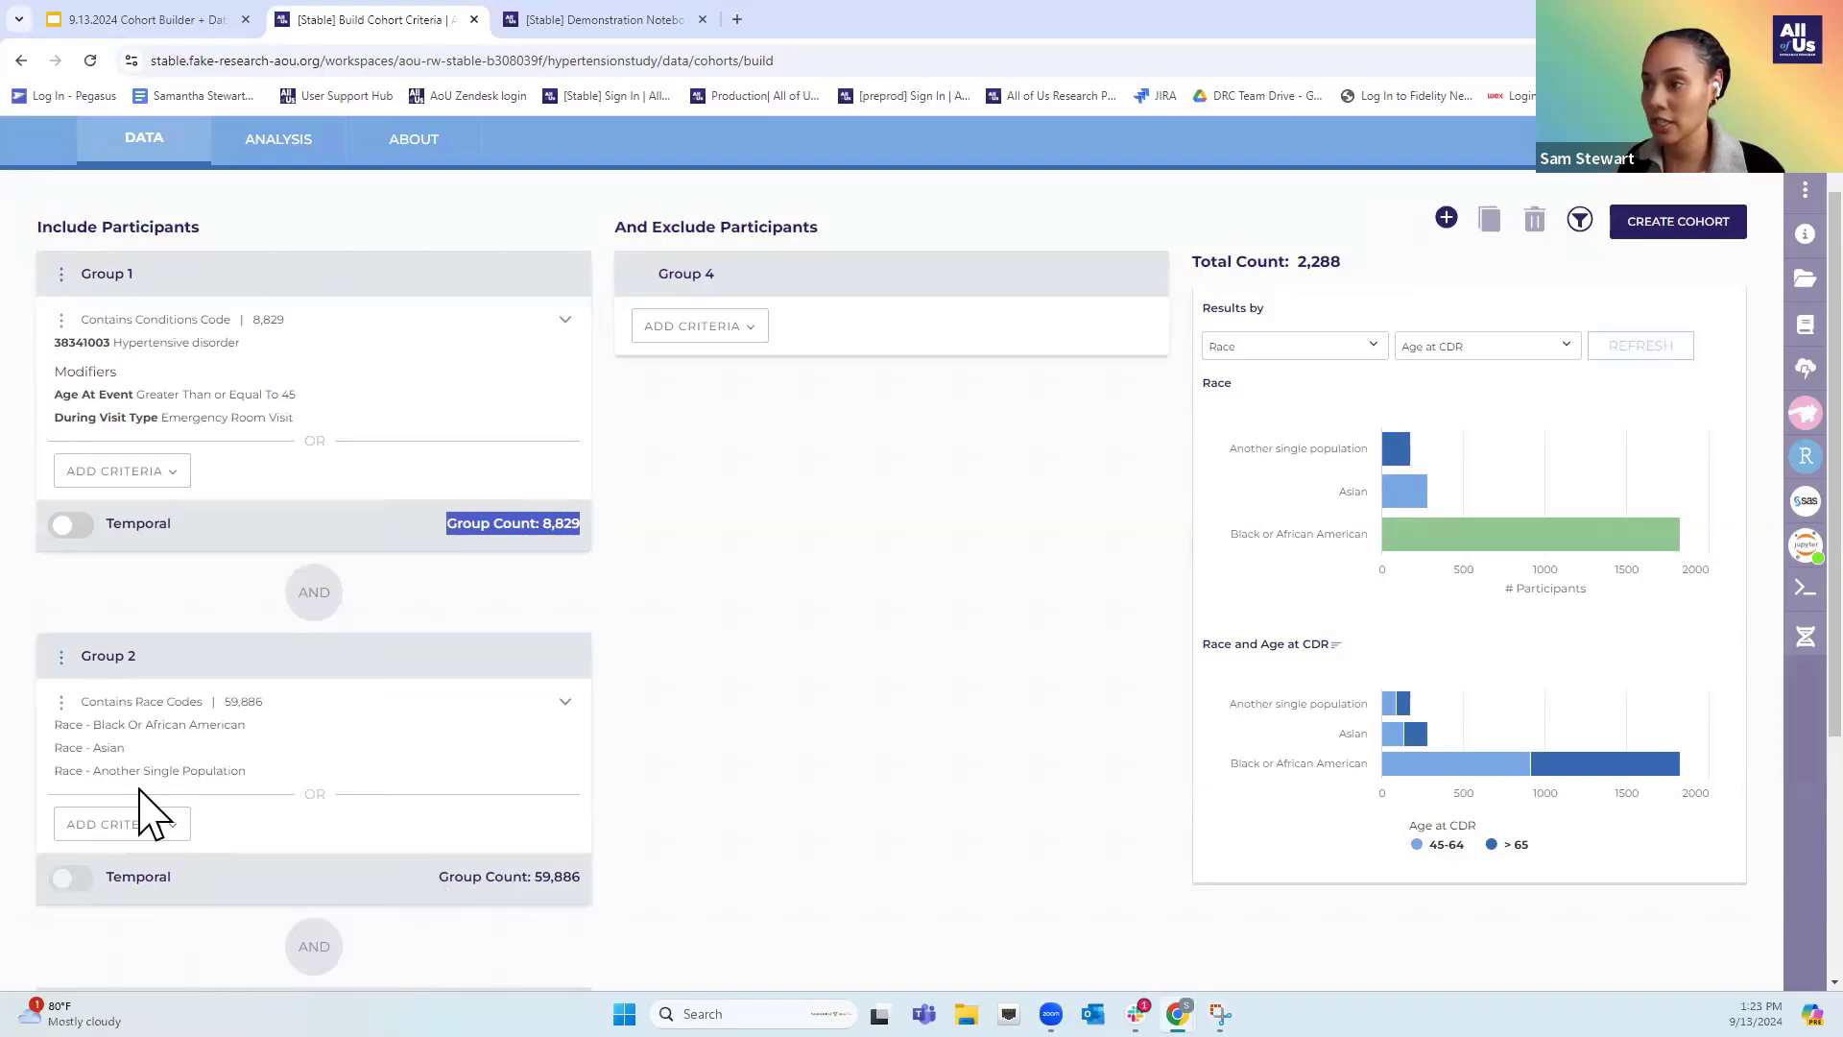
pyautogui.moveTo(1190, 264); pyautogui.dragTo(1356, 268)
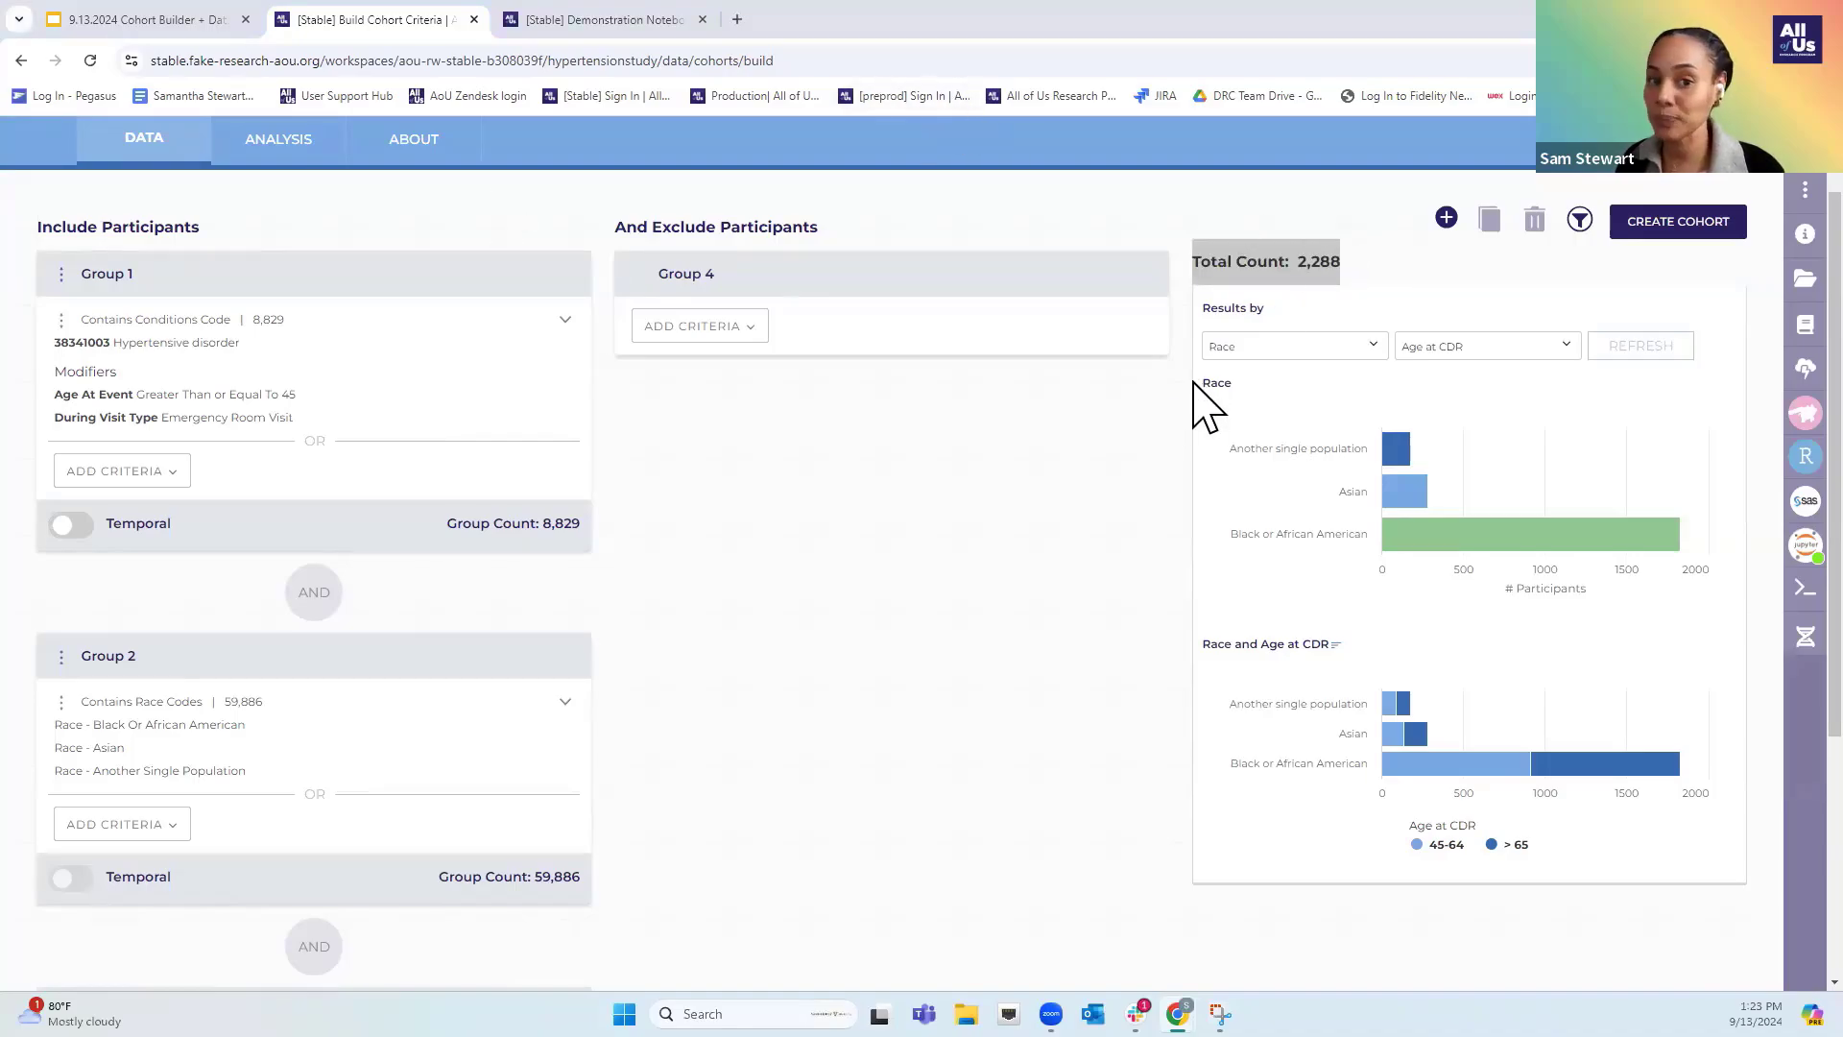
pyautogui.scroll(-1, 1363, 389)
pyautogui.scroll(1, 957, 434)
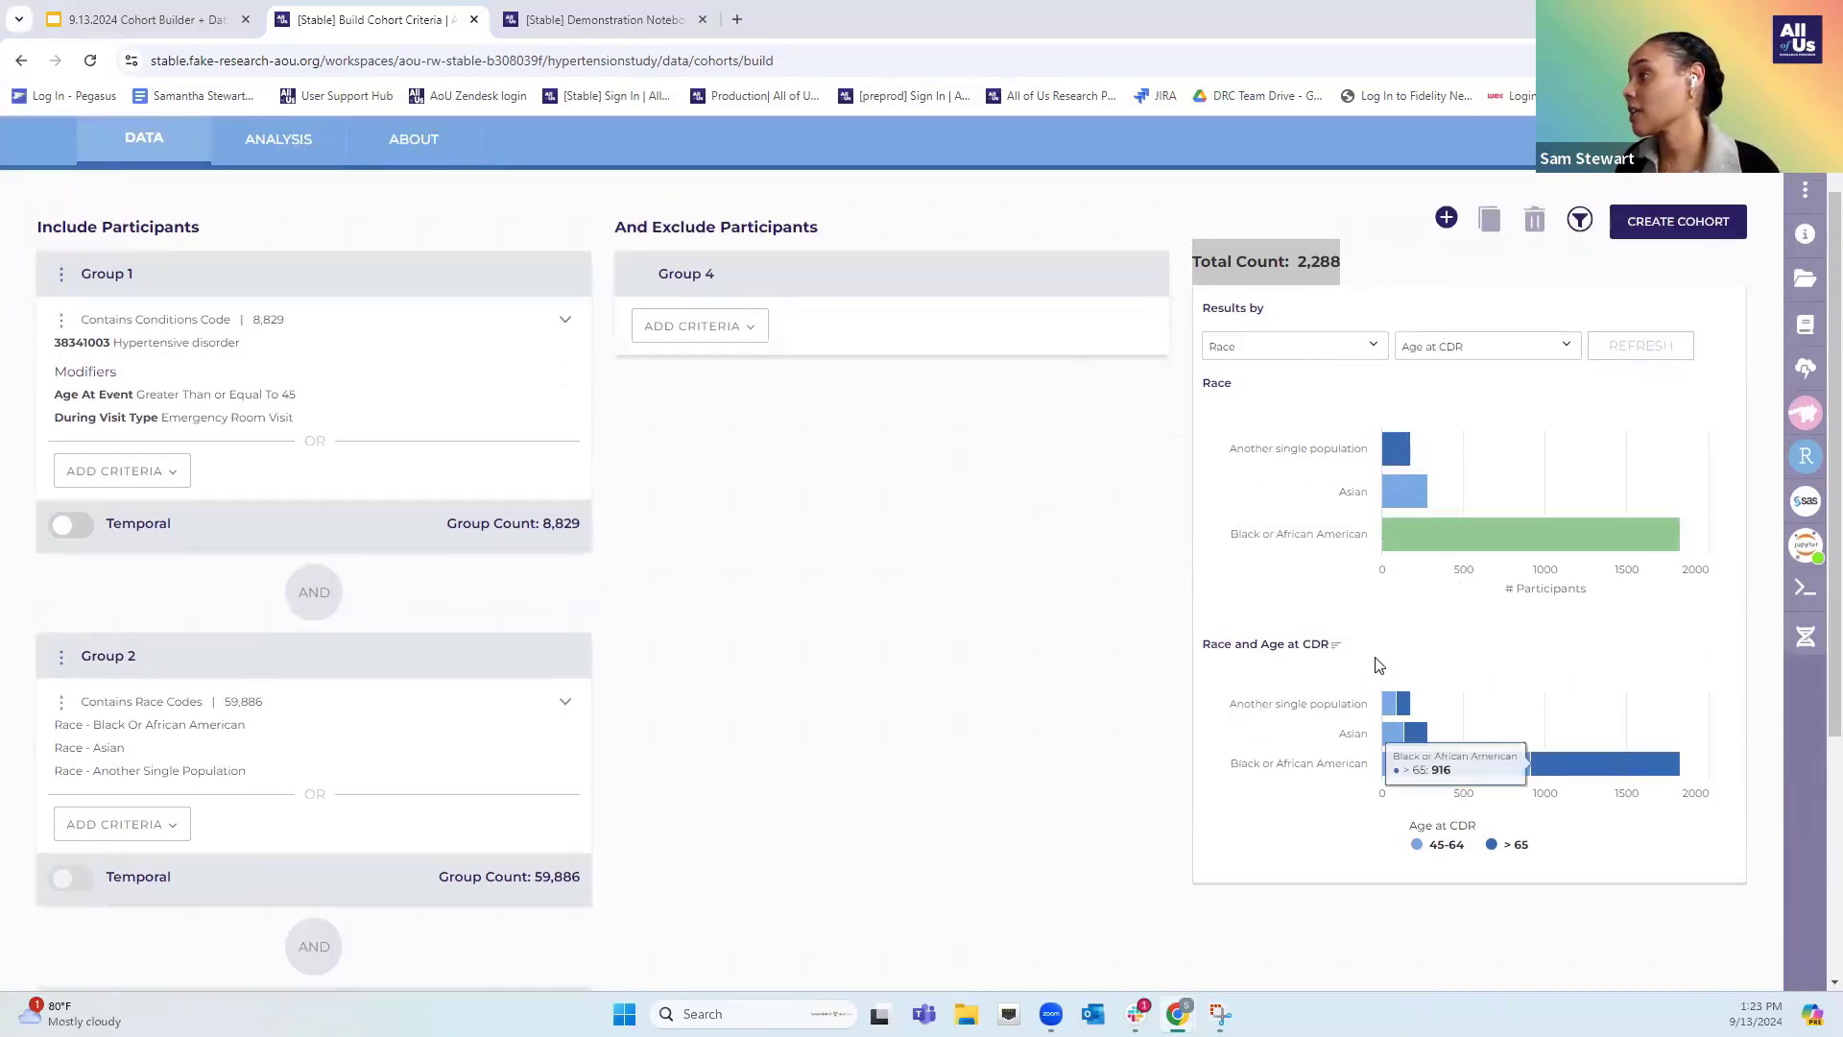
pyautogui.scroll(1, 1377, 657)
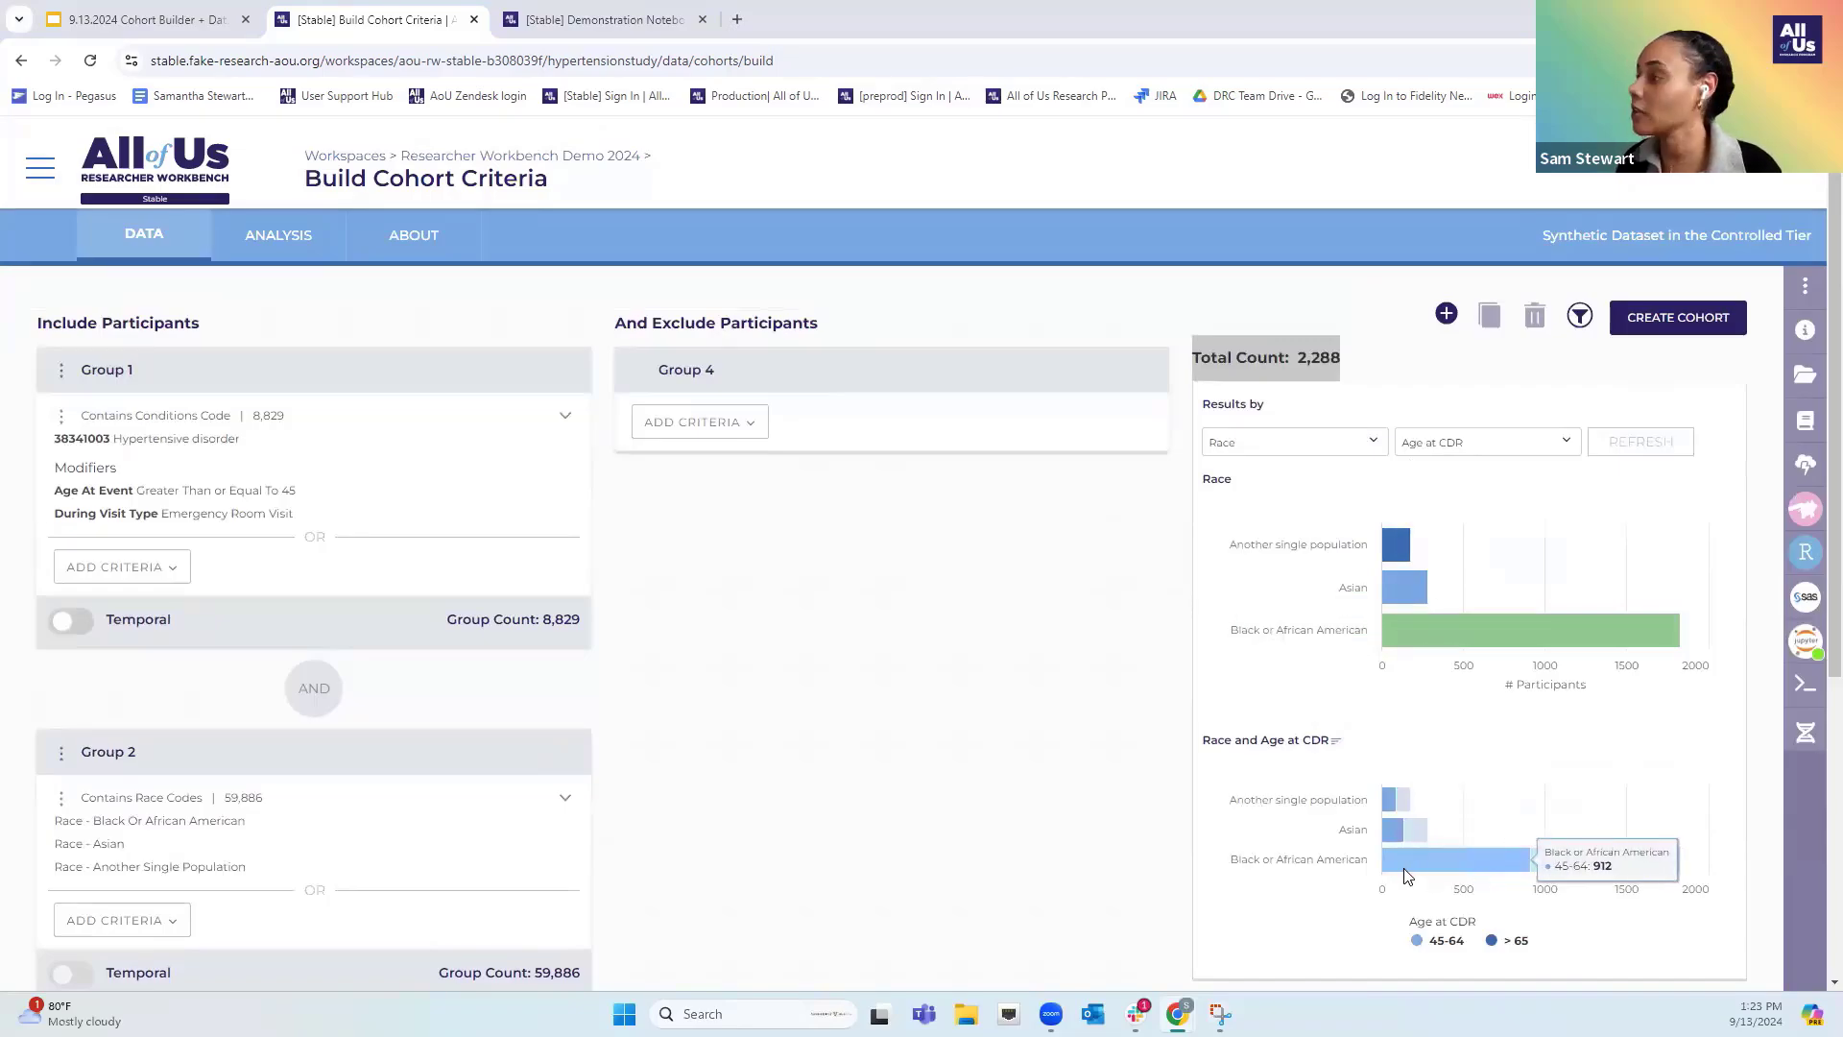
# Change the results grouping from Race to Sex at Birth, and view and close the funnel chart of the included groups
pyautogui.click(1281, 442)
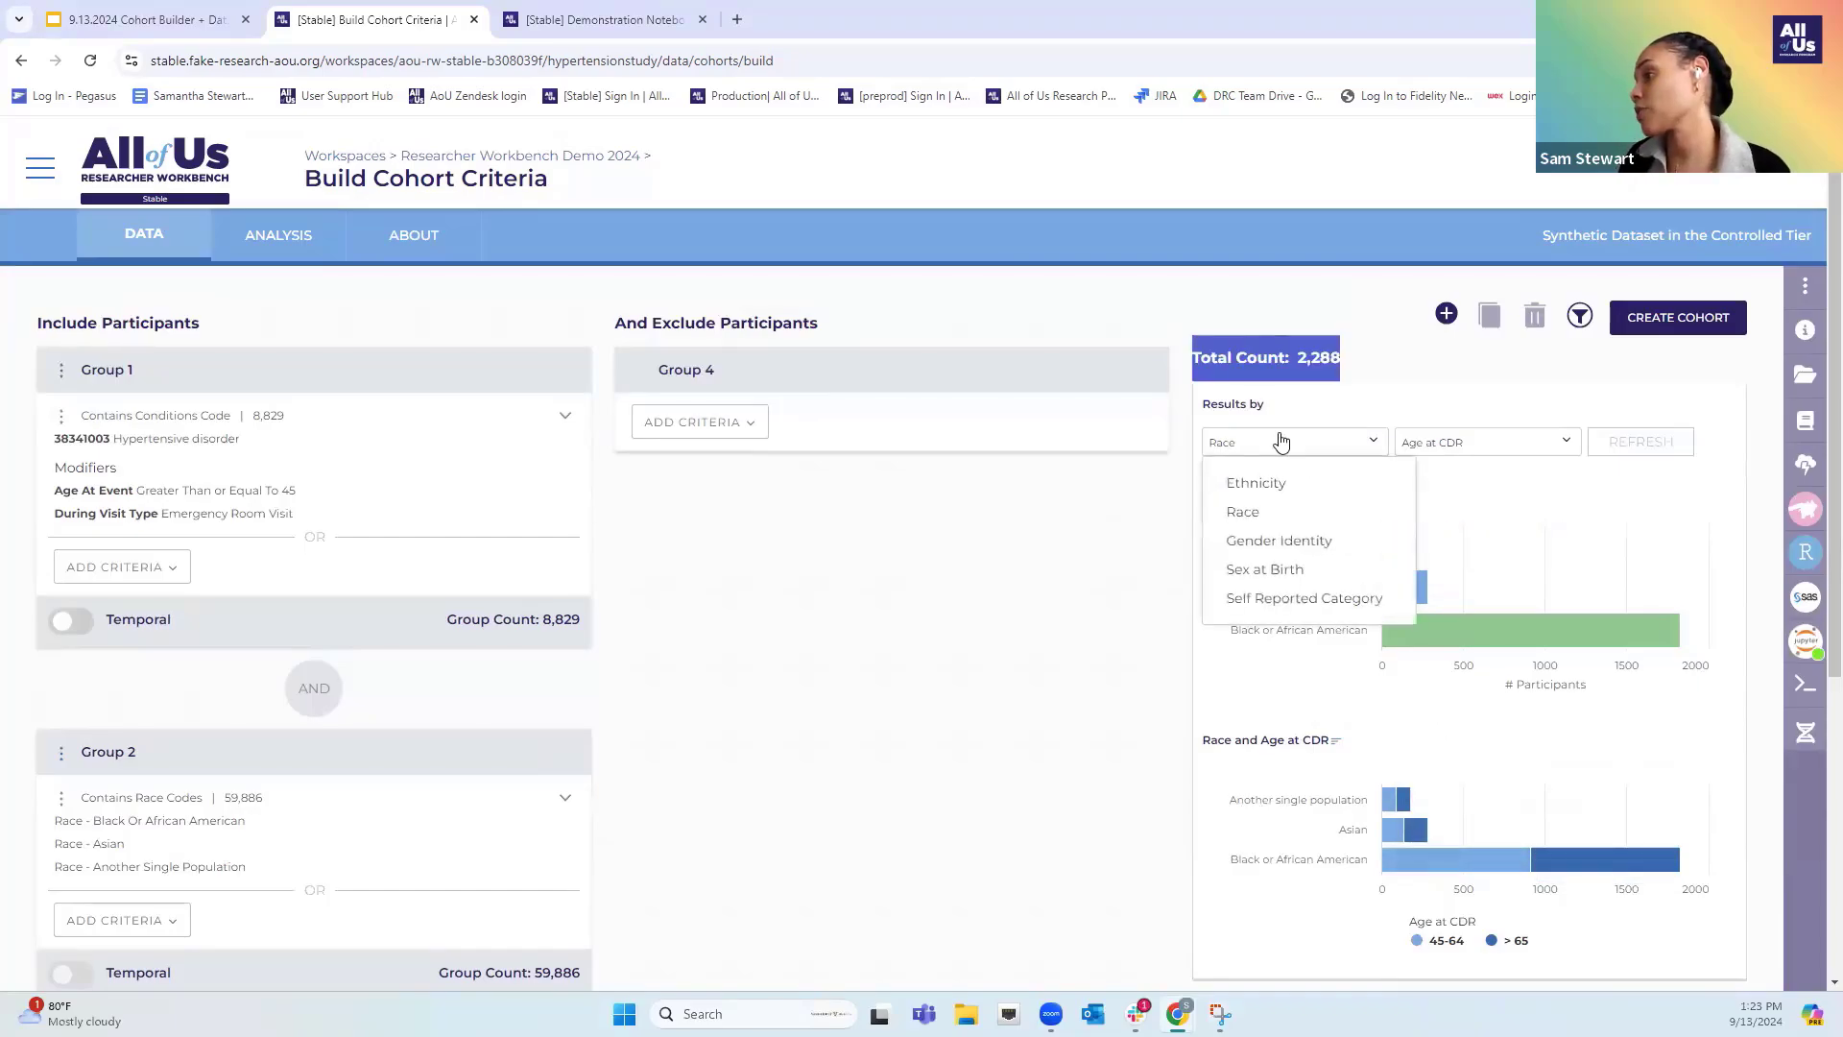
pyautogui.click(1281, 570)
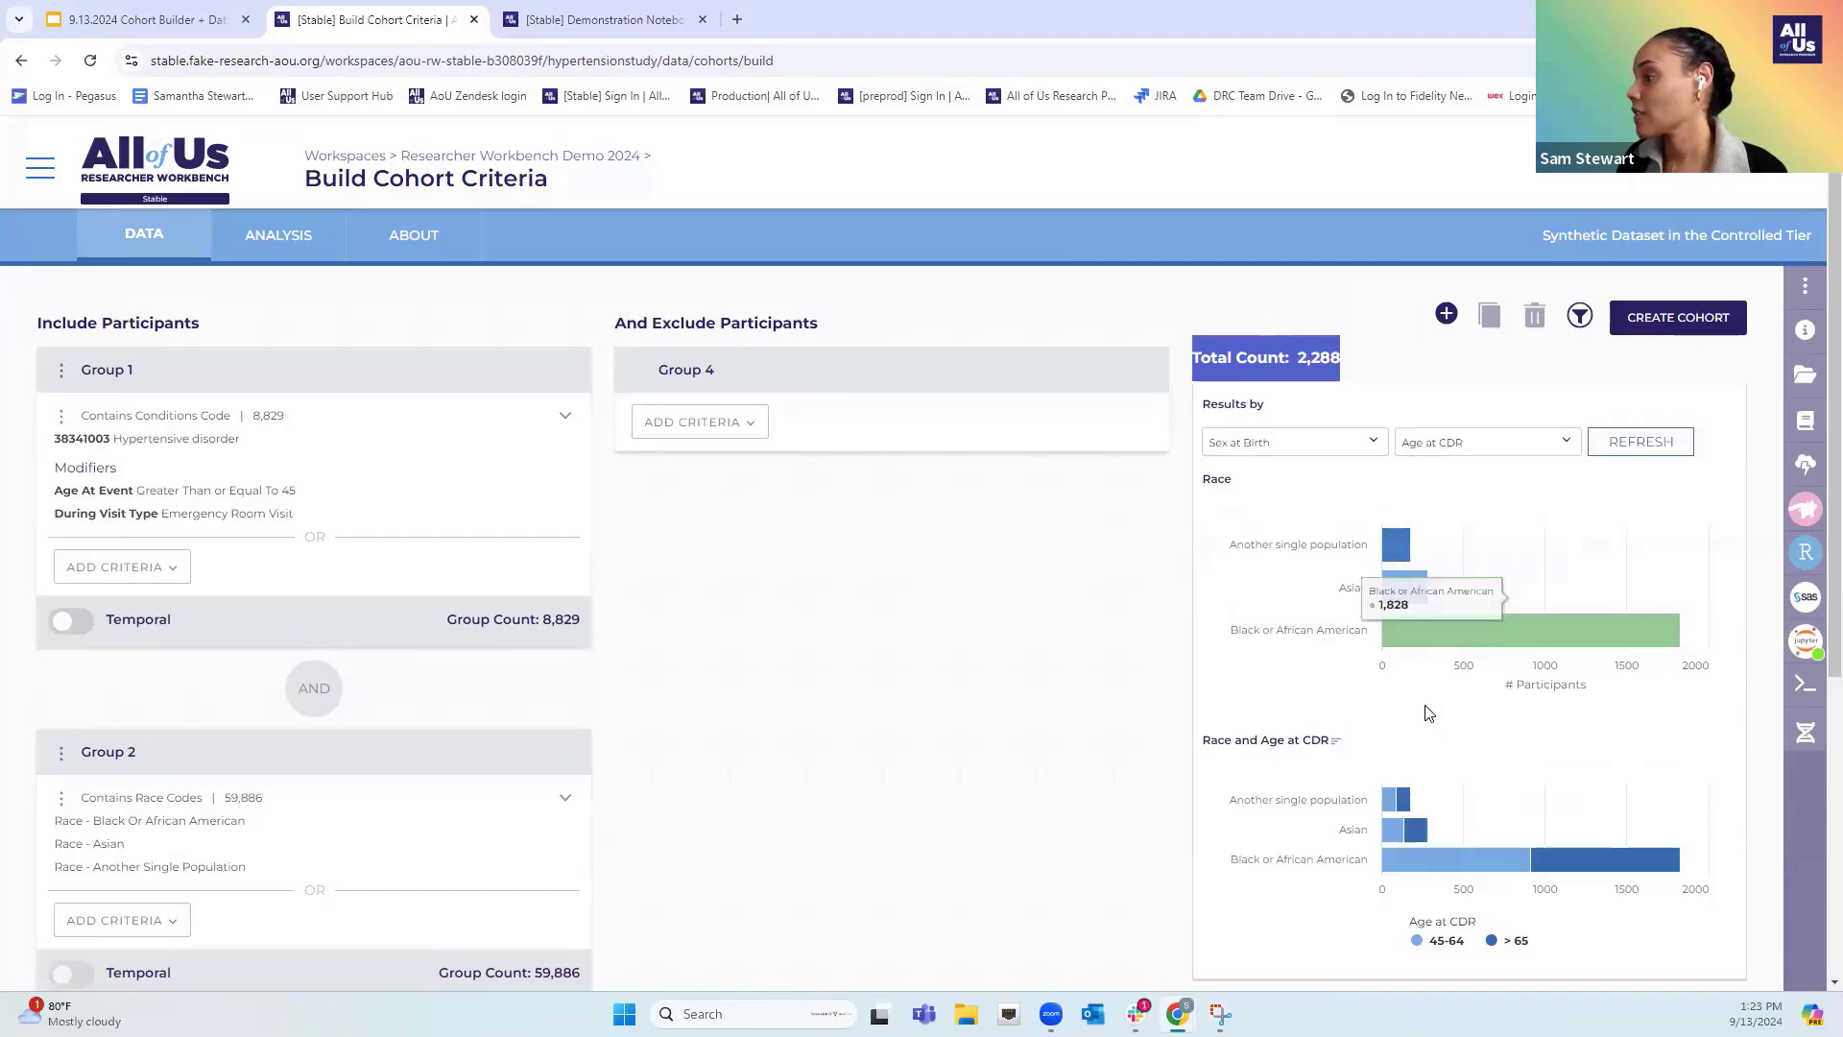
pyautogui.click(1397, 365)
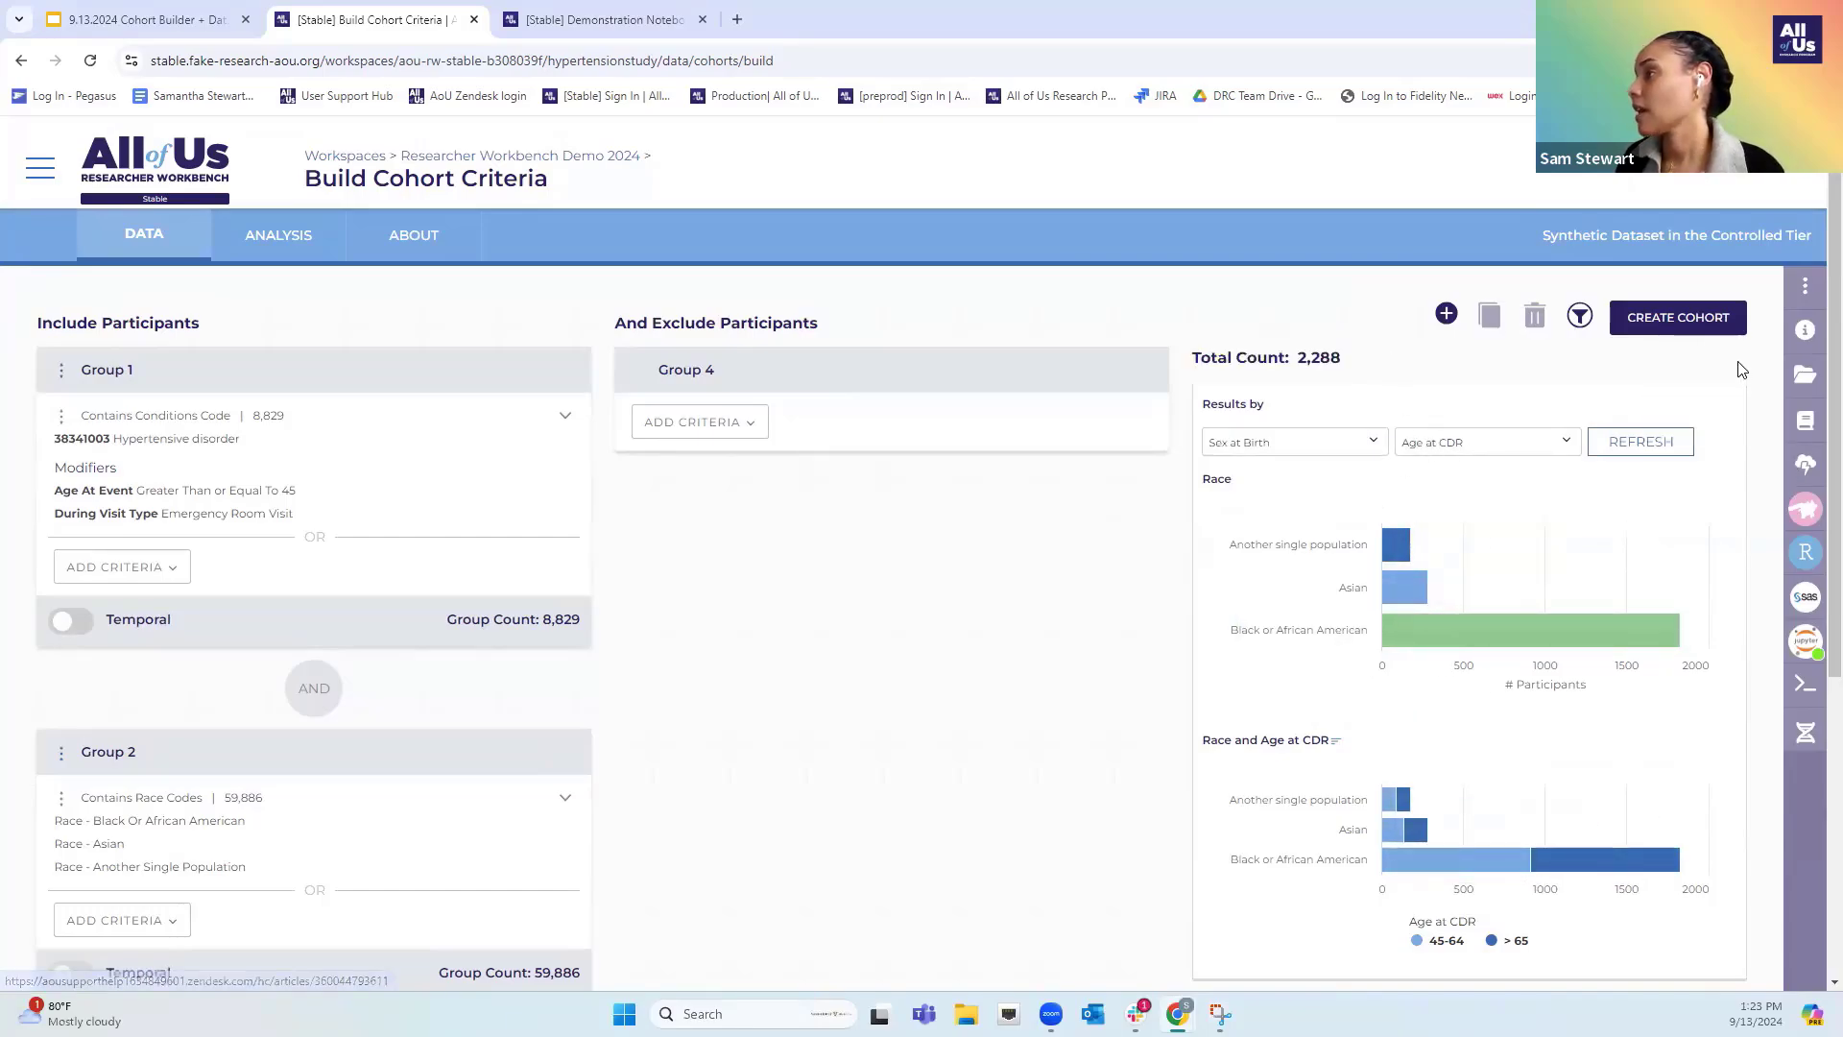
pyautogui.click(1580, 316)
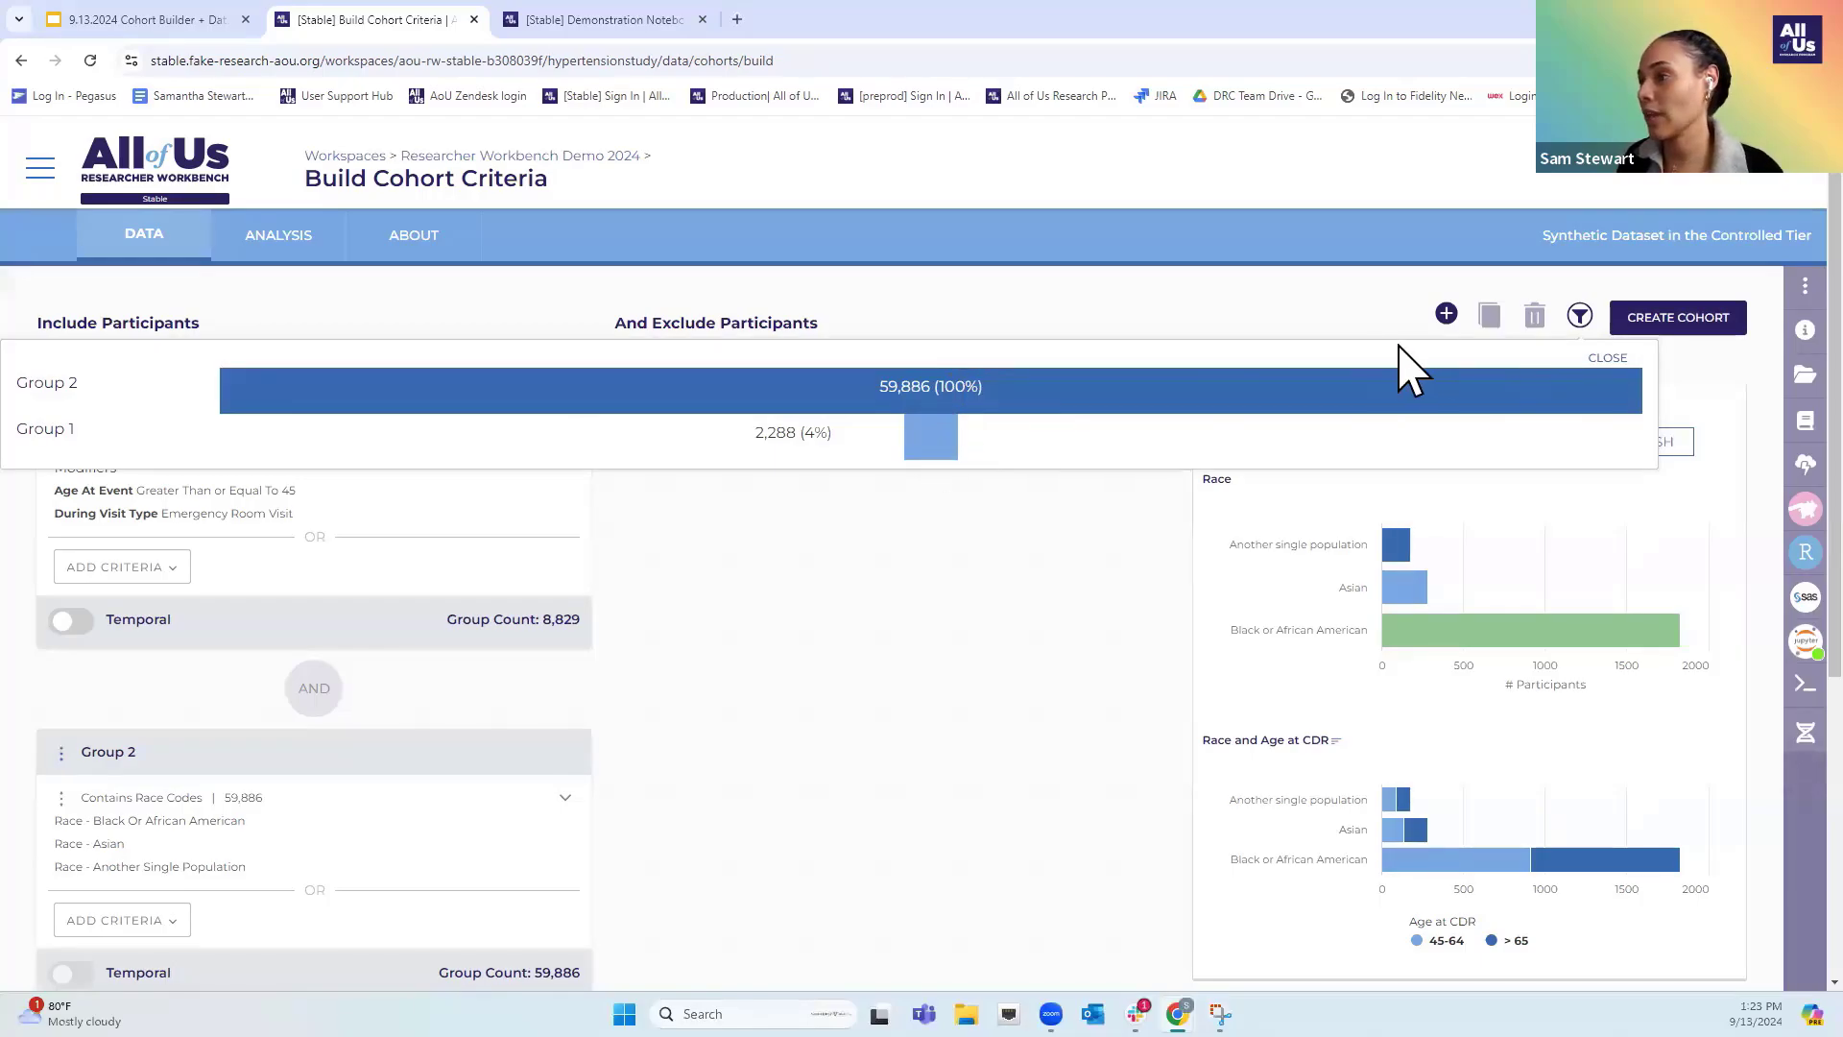
pyautogui.click(1606, 359)
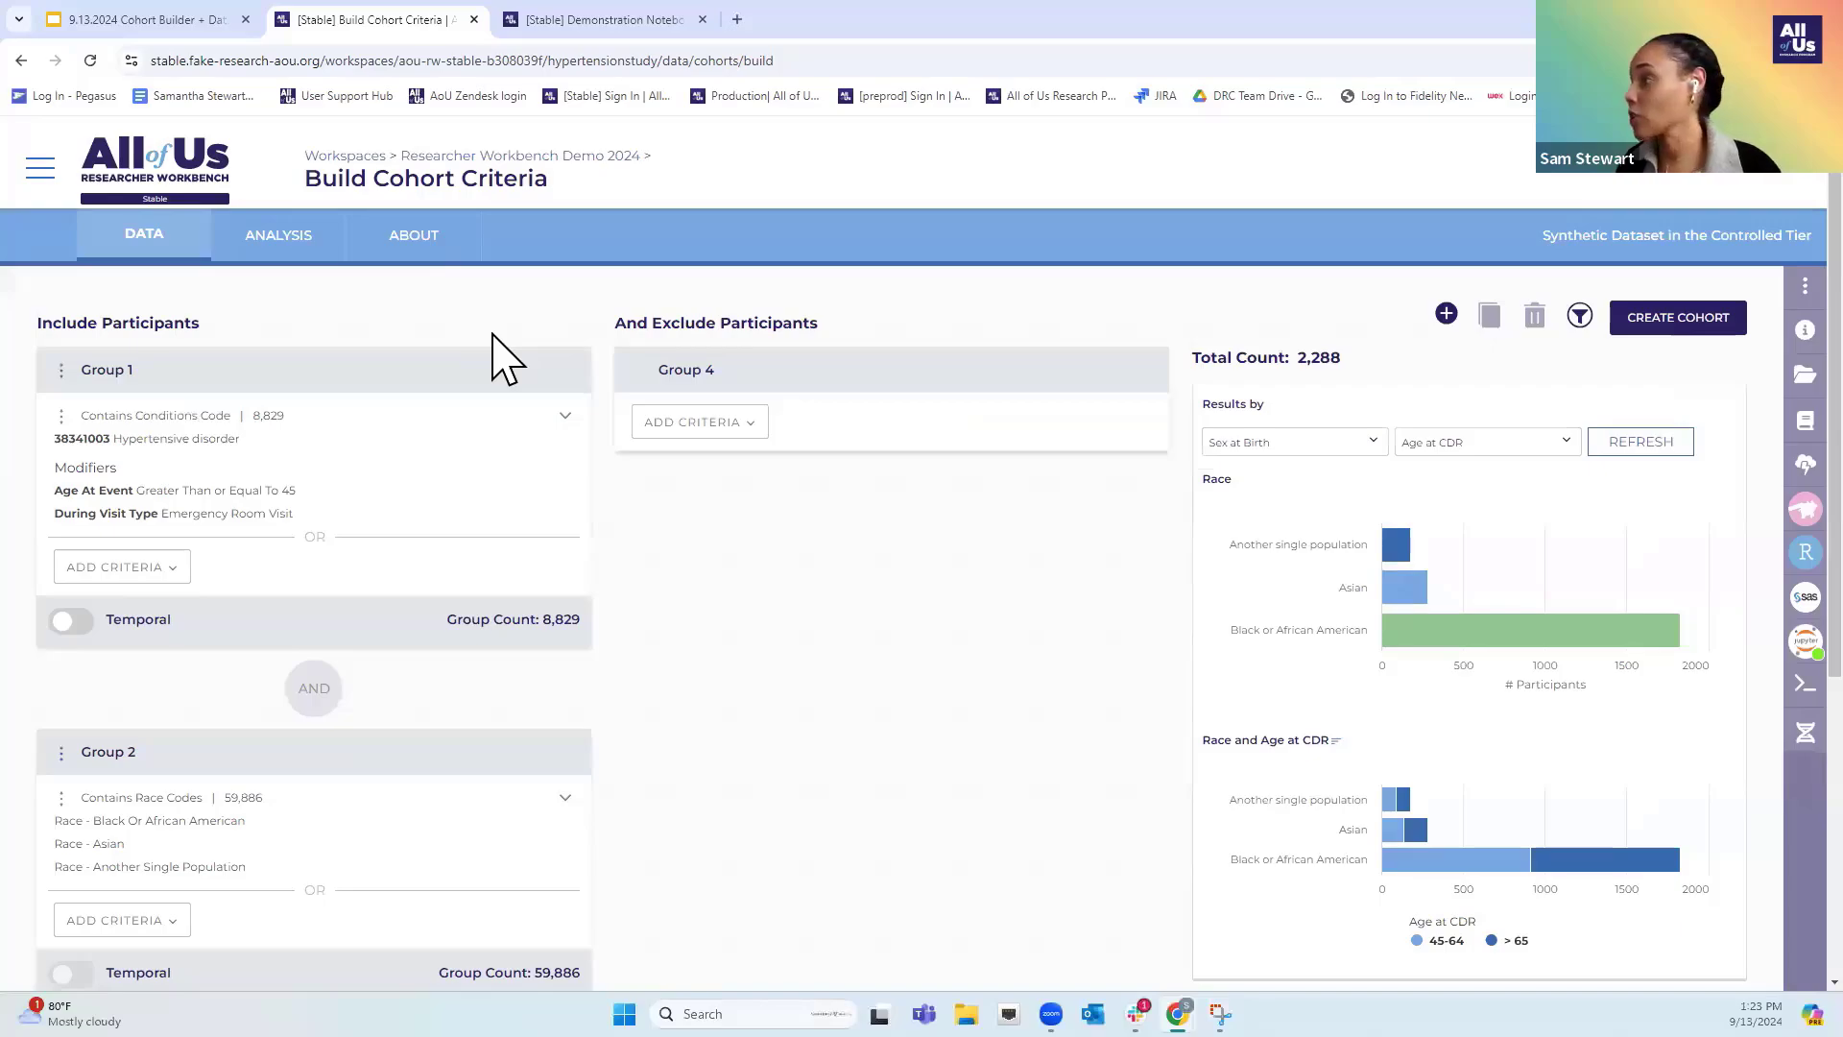
# Create the cohort with the name hypertension_9_13, leaving the description empty, and save it
pyautogui.click(1661, 327)
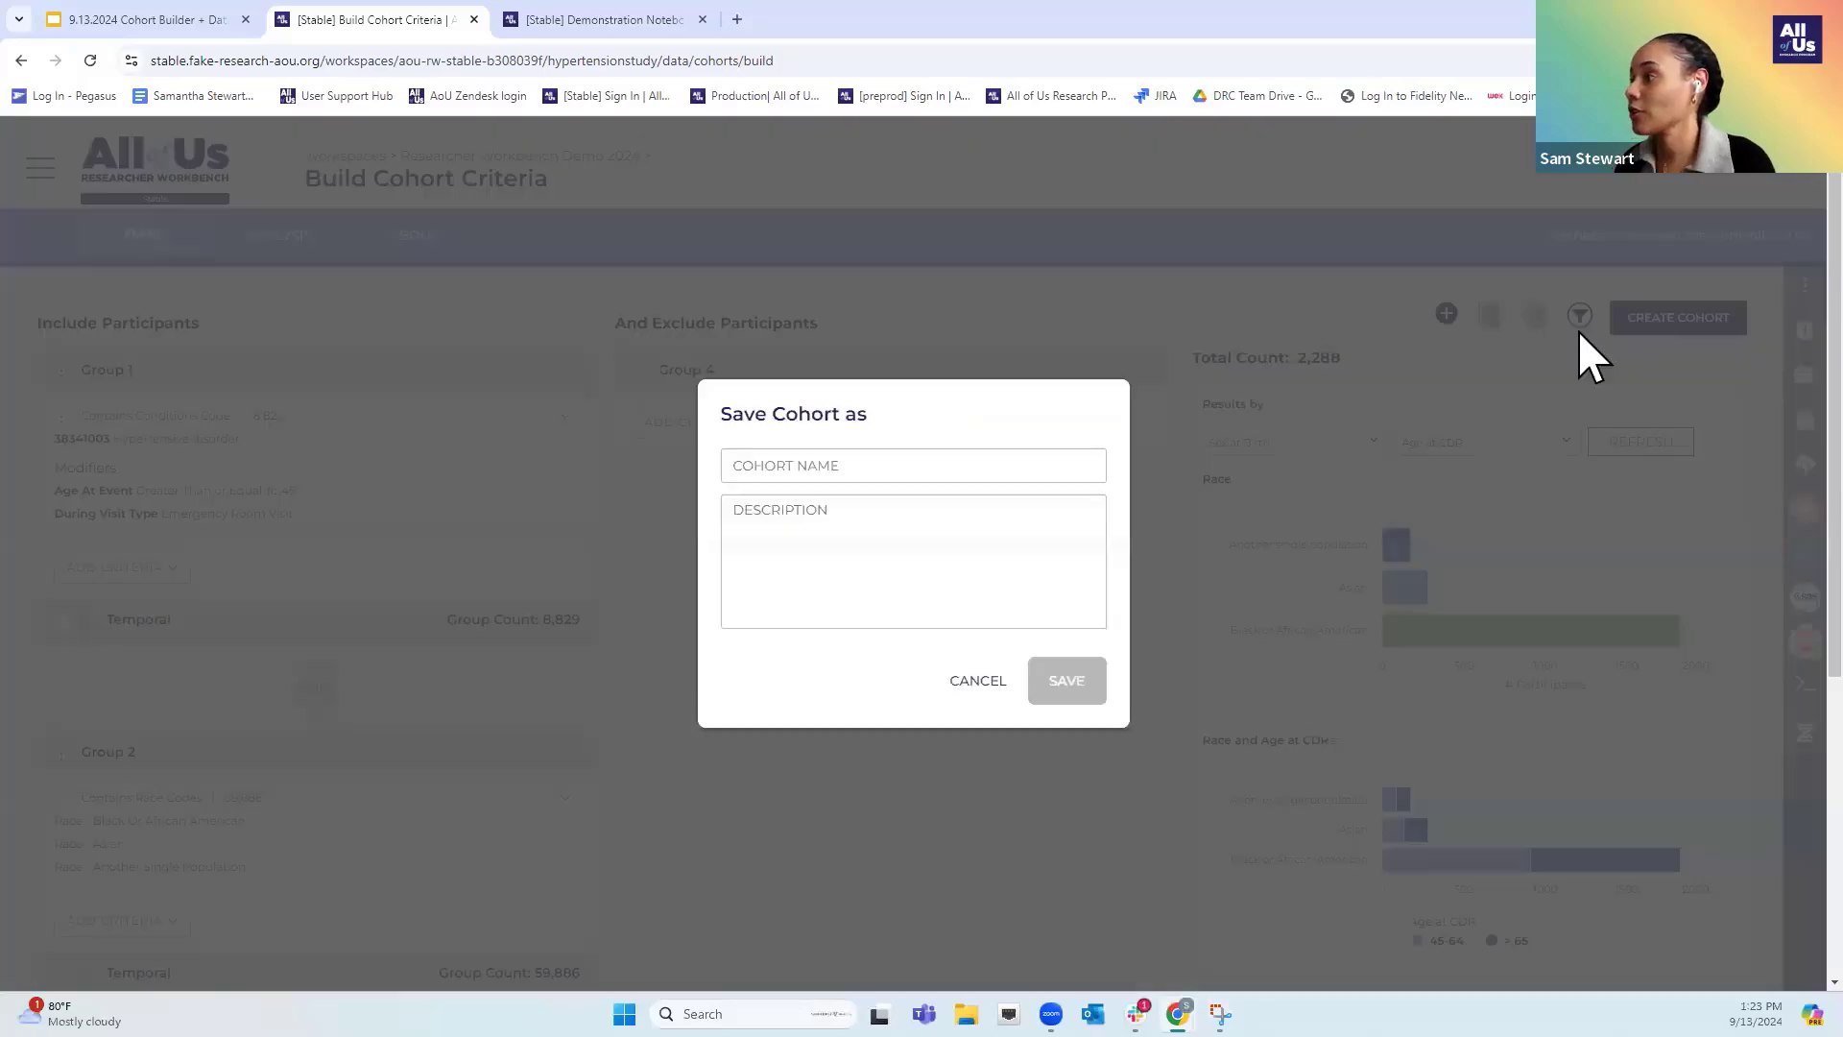
pyautogui.click(818, 471)
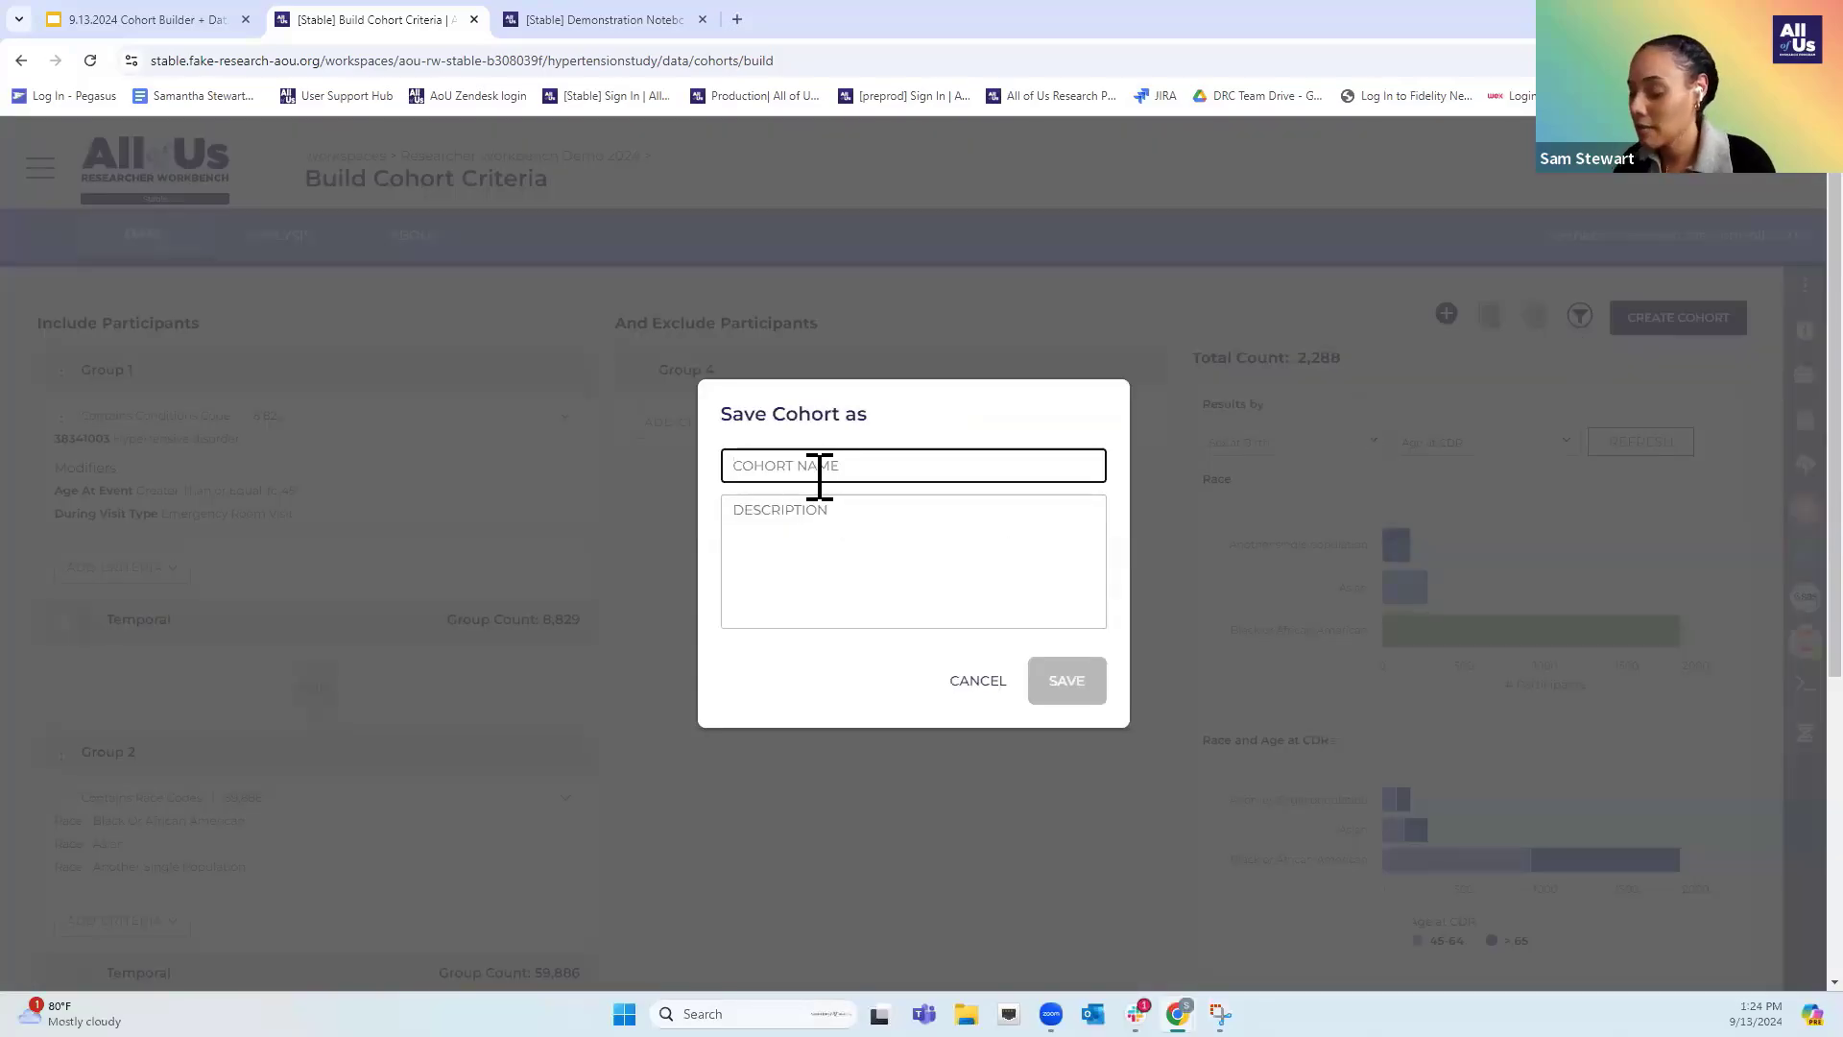
pyautogui.write('hypertension_9_13')
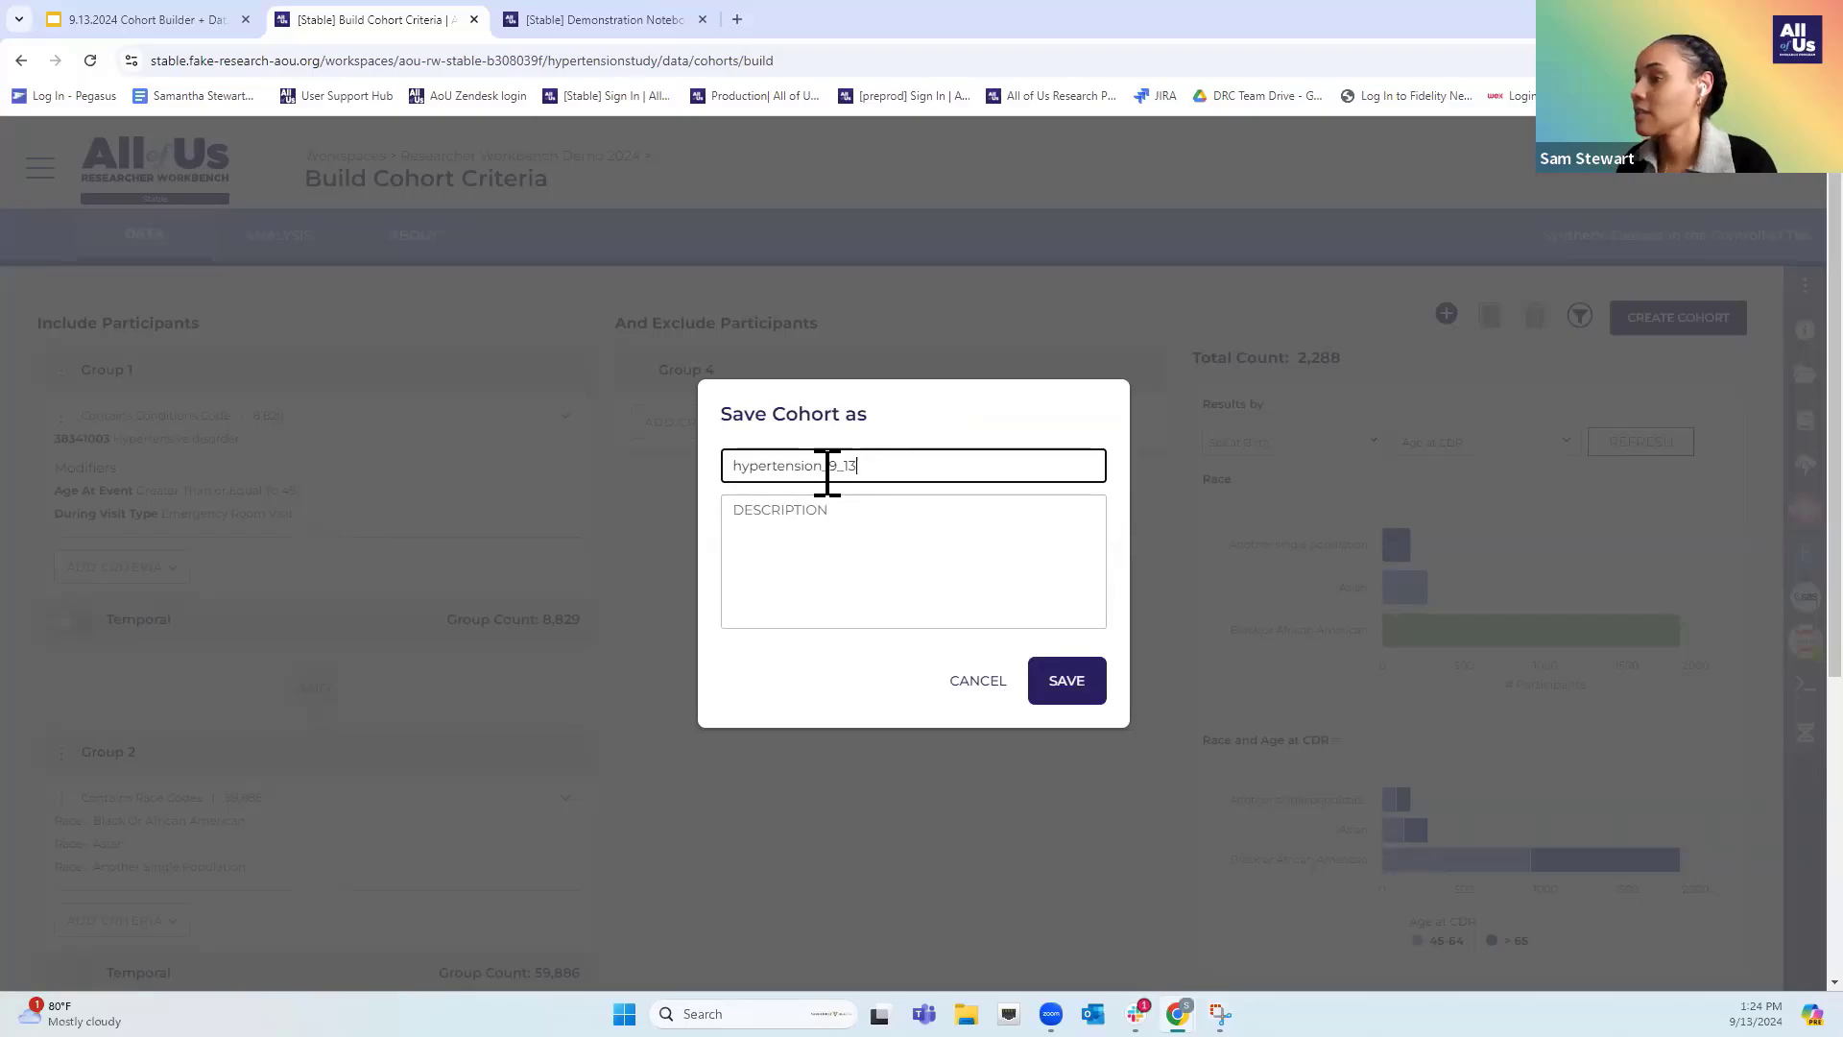
pyautogui.click(848, 525)
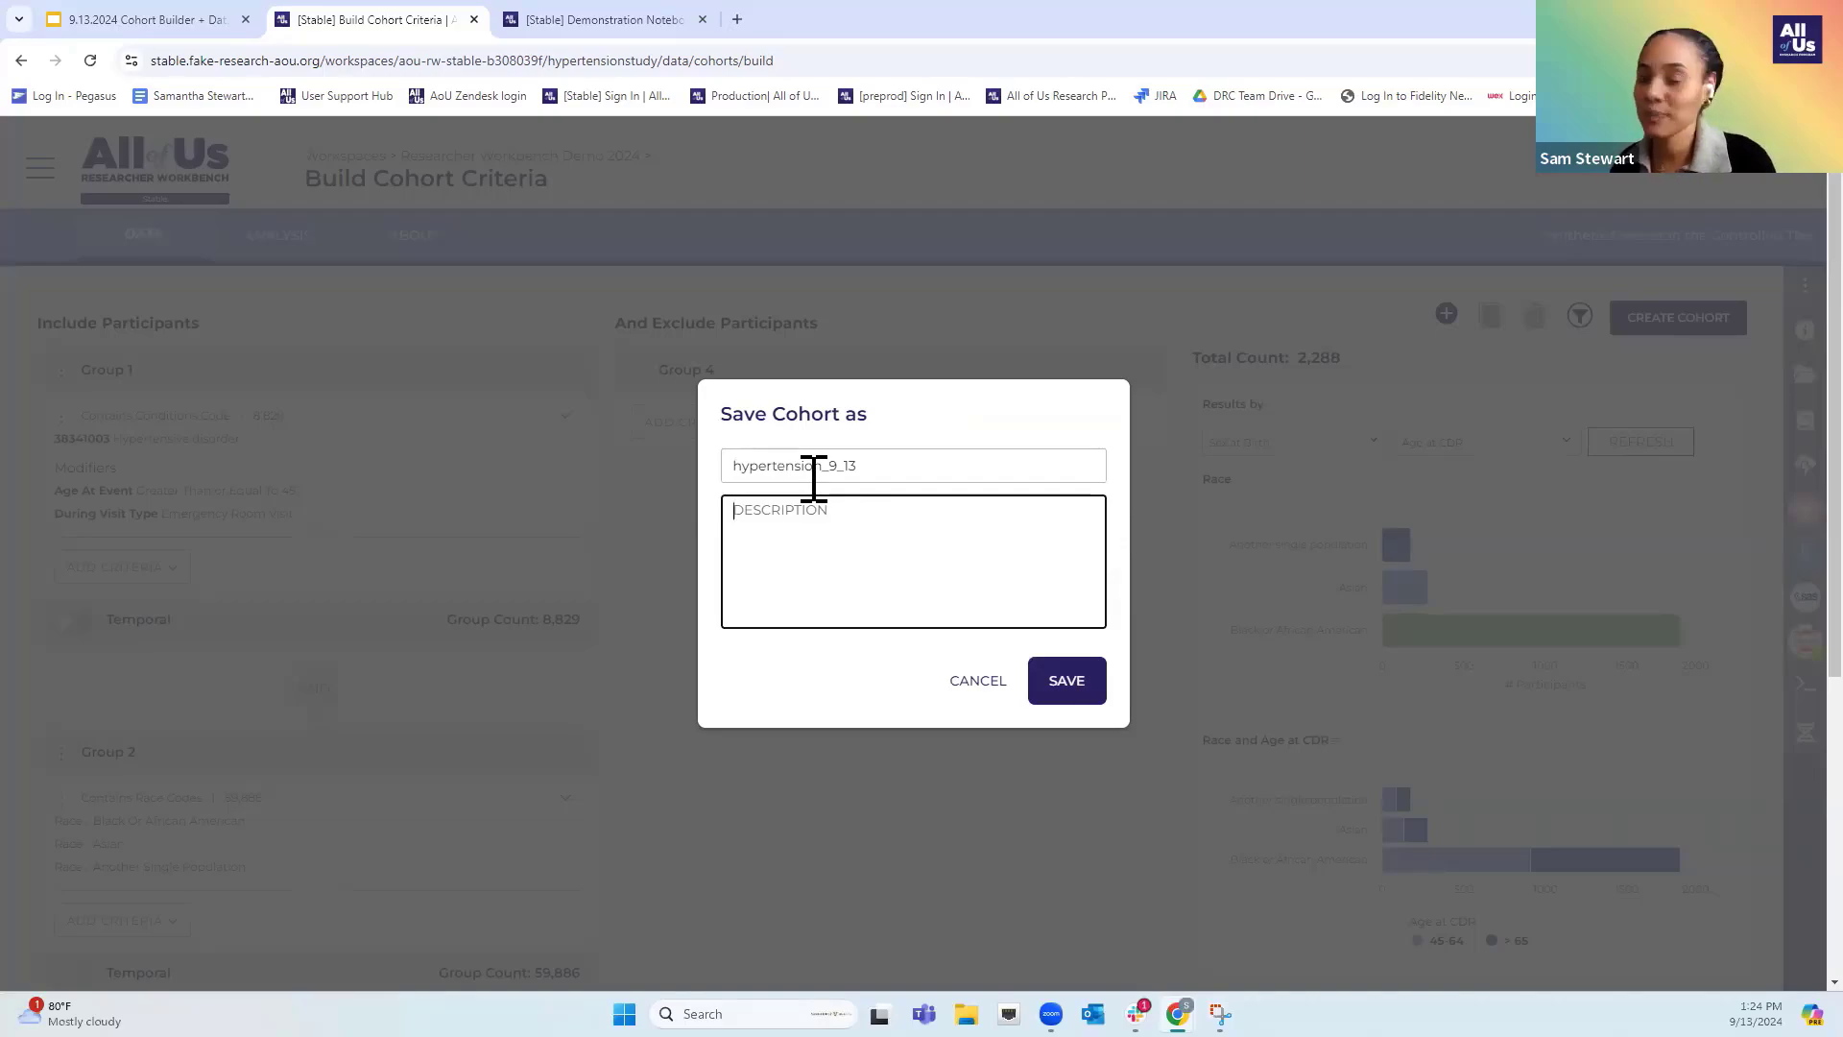
pyautogui.click(1062, 683)
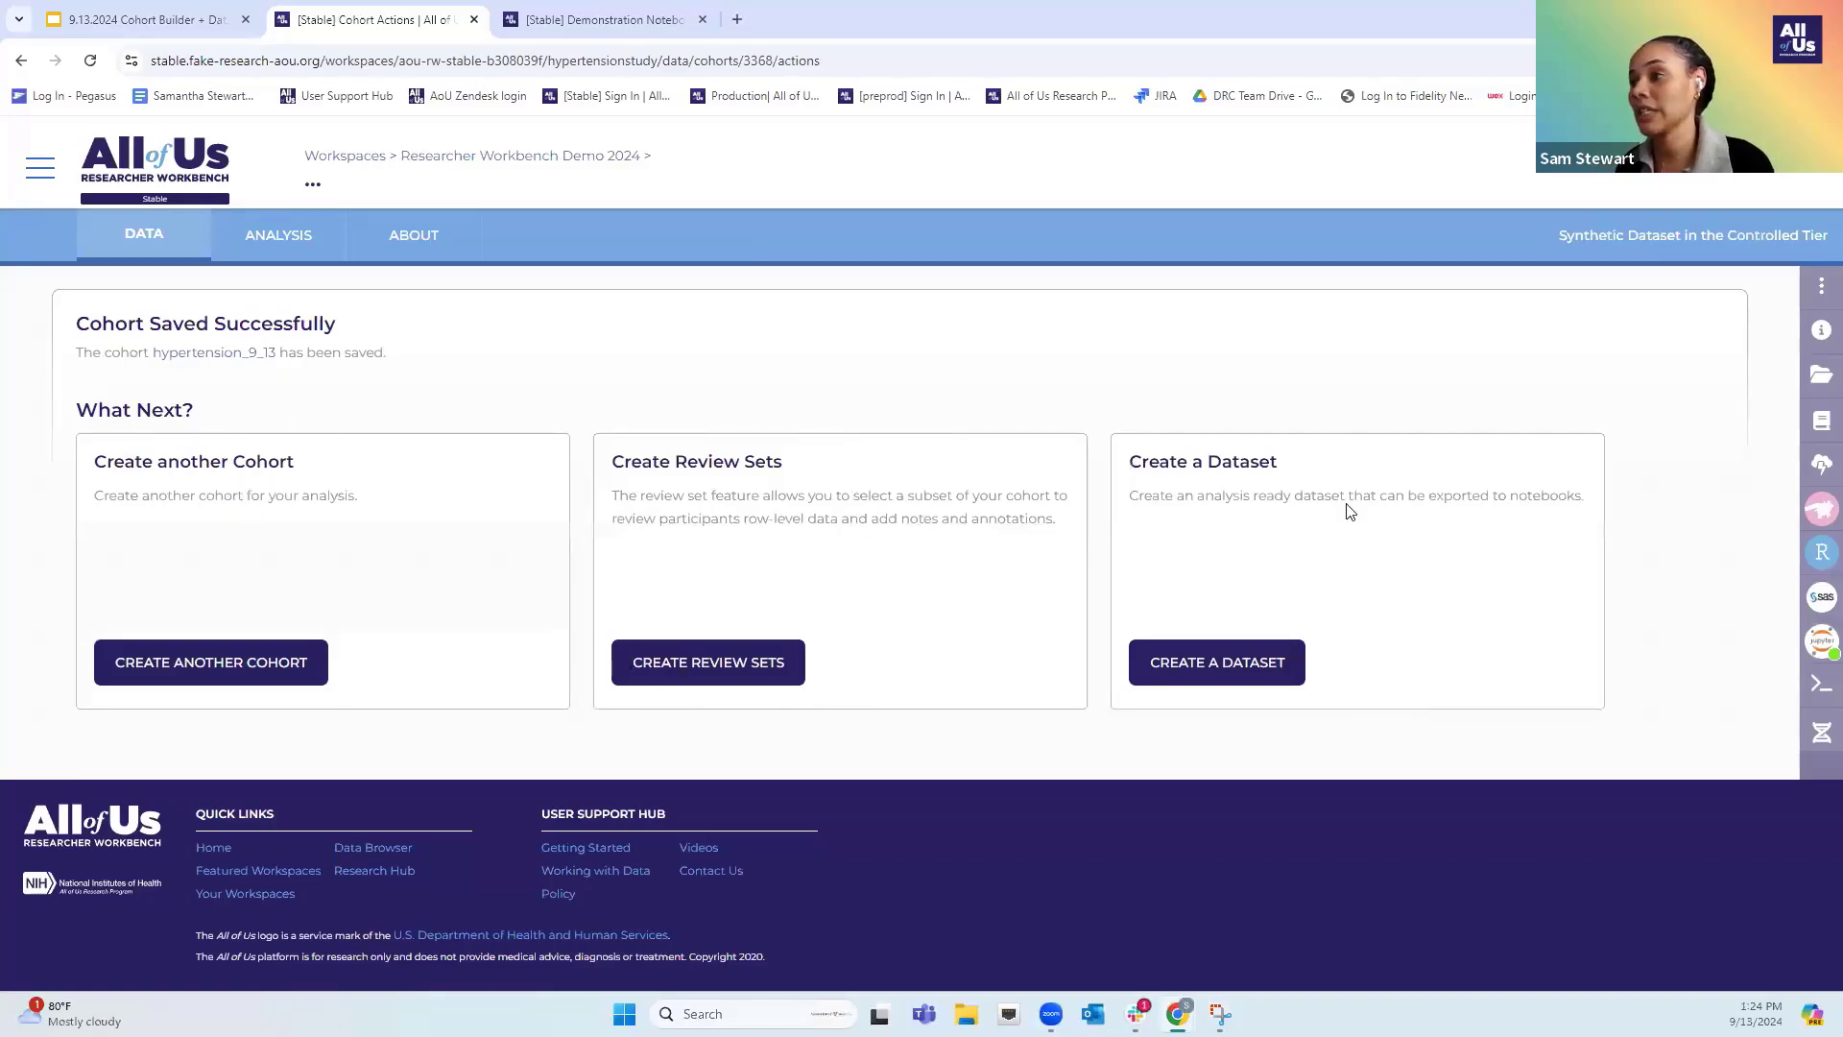
# Create a review set named hypertension_cohort_review with 2000 participants from the saved cohort
pyautogui.click(728, 672)
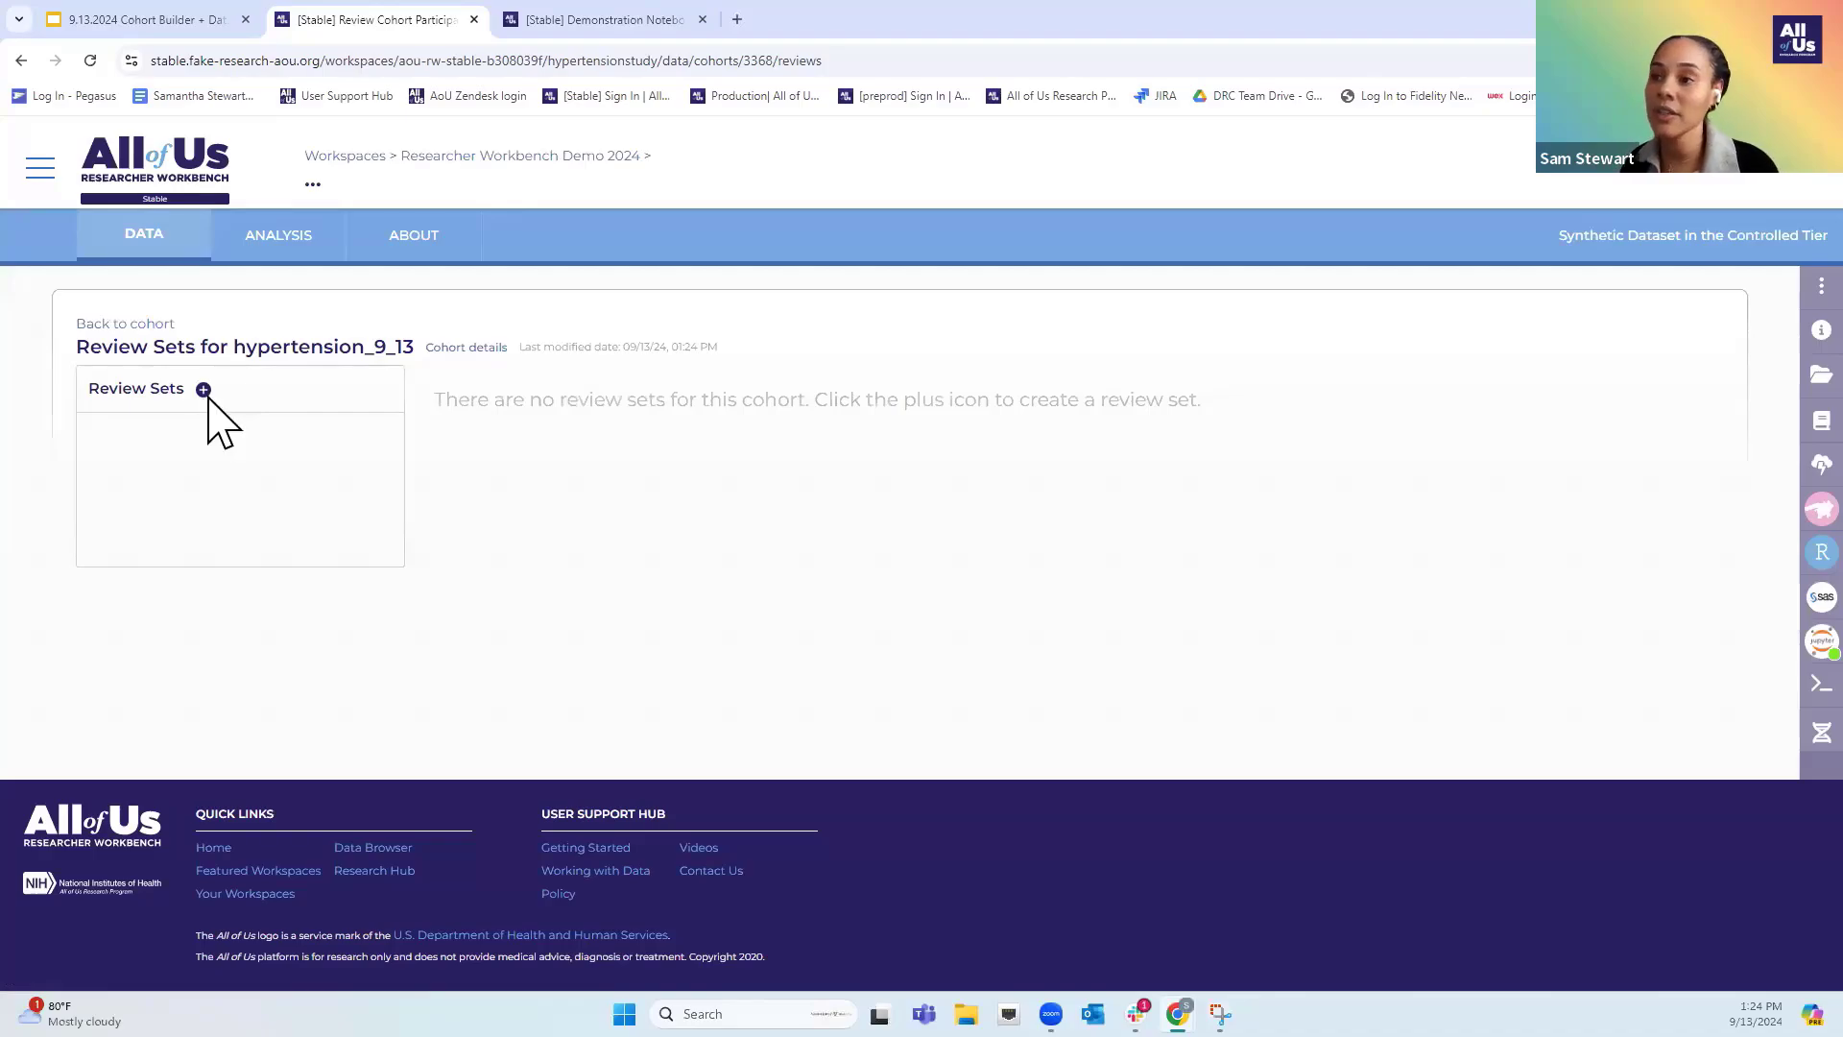
pyautogui.click(204, 392)
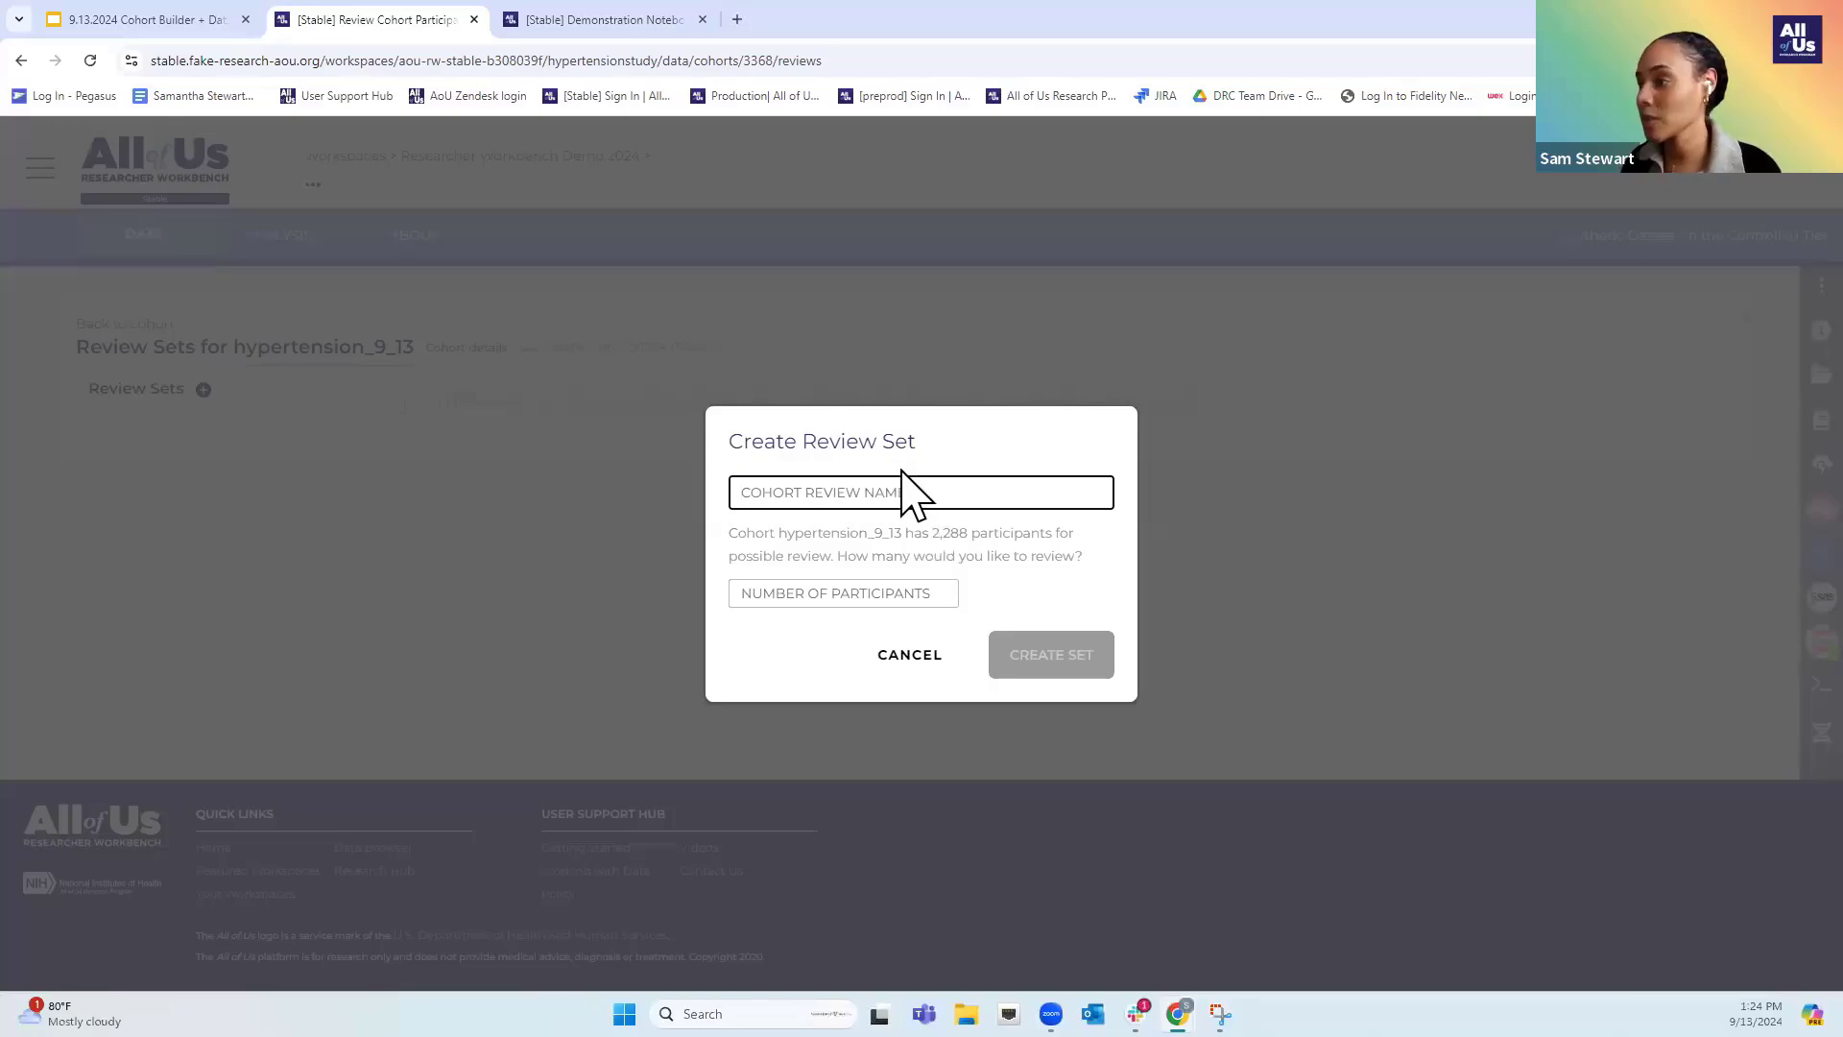
pyautogui.write('2000')
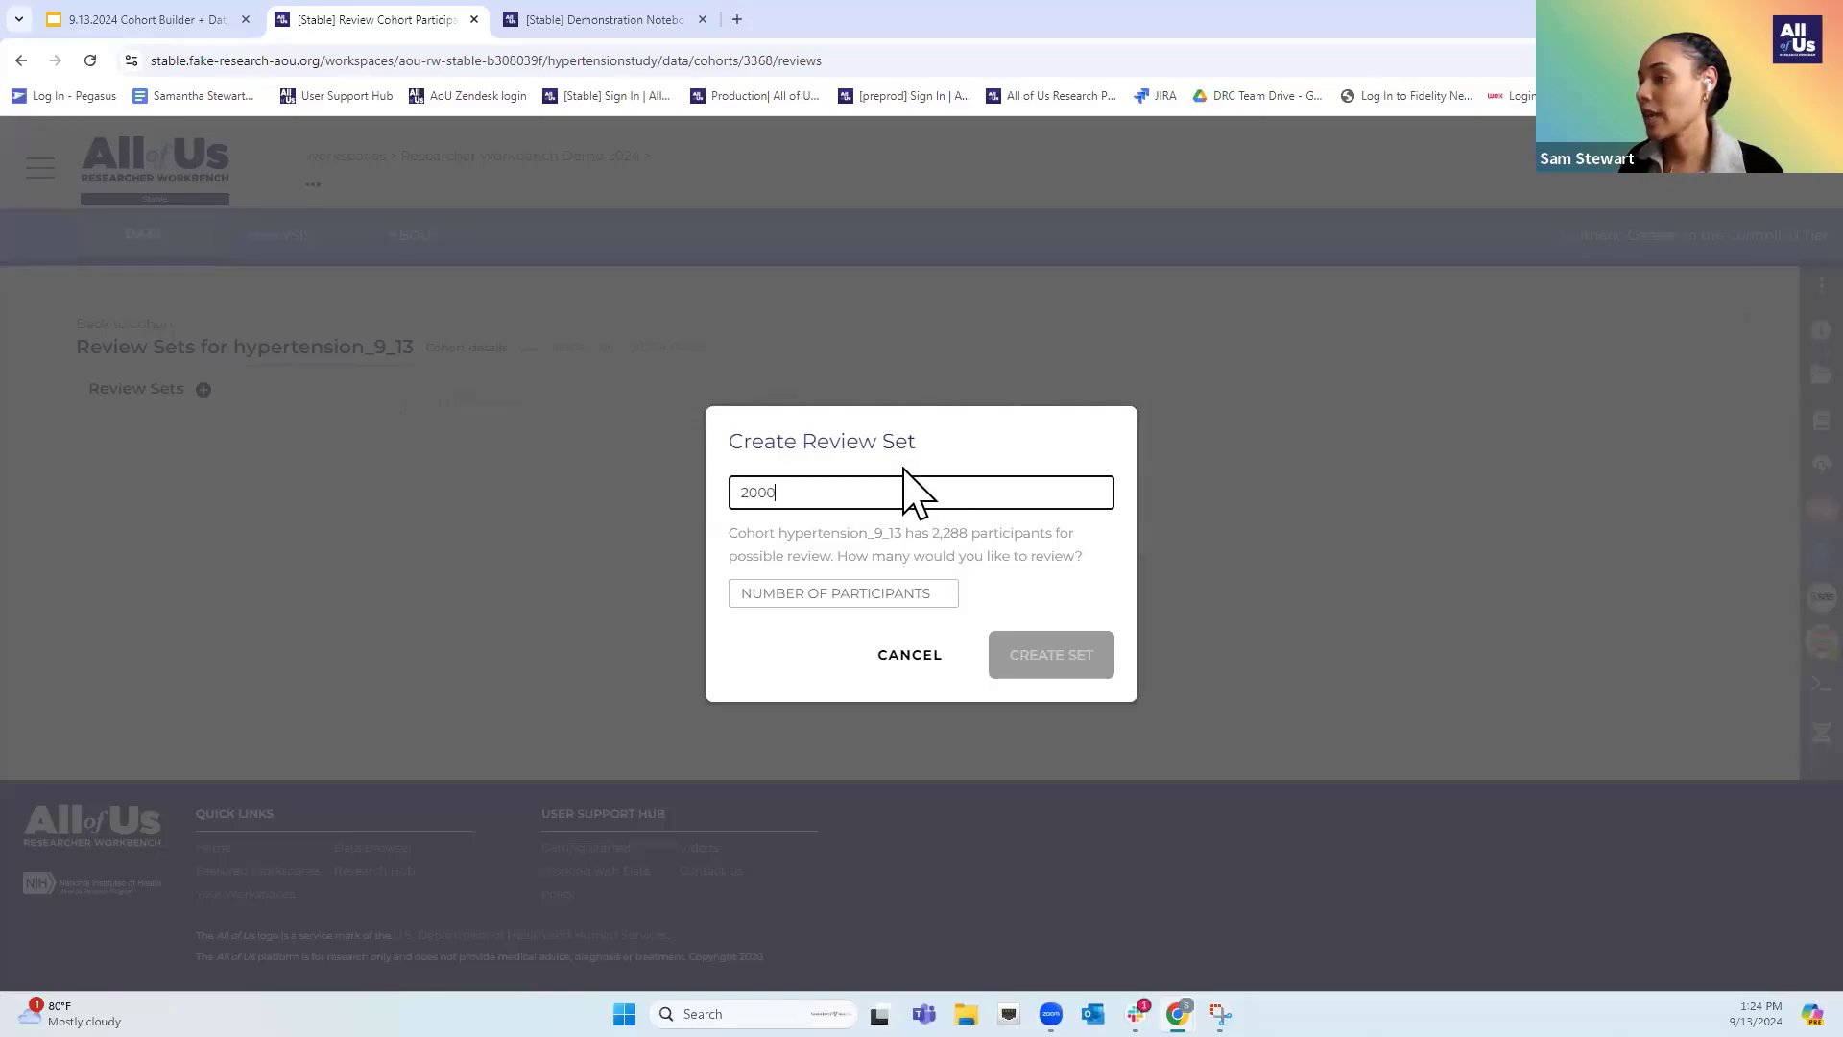
pyautogui.press('BackSpace')
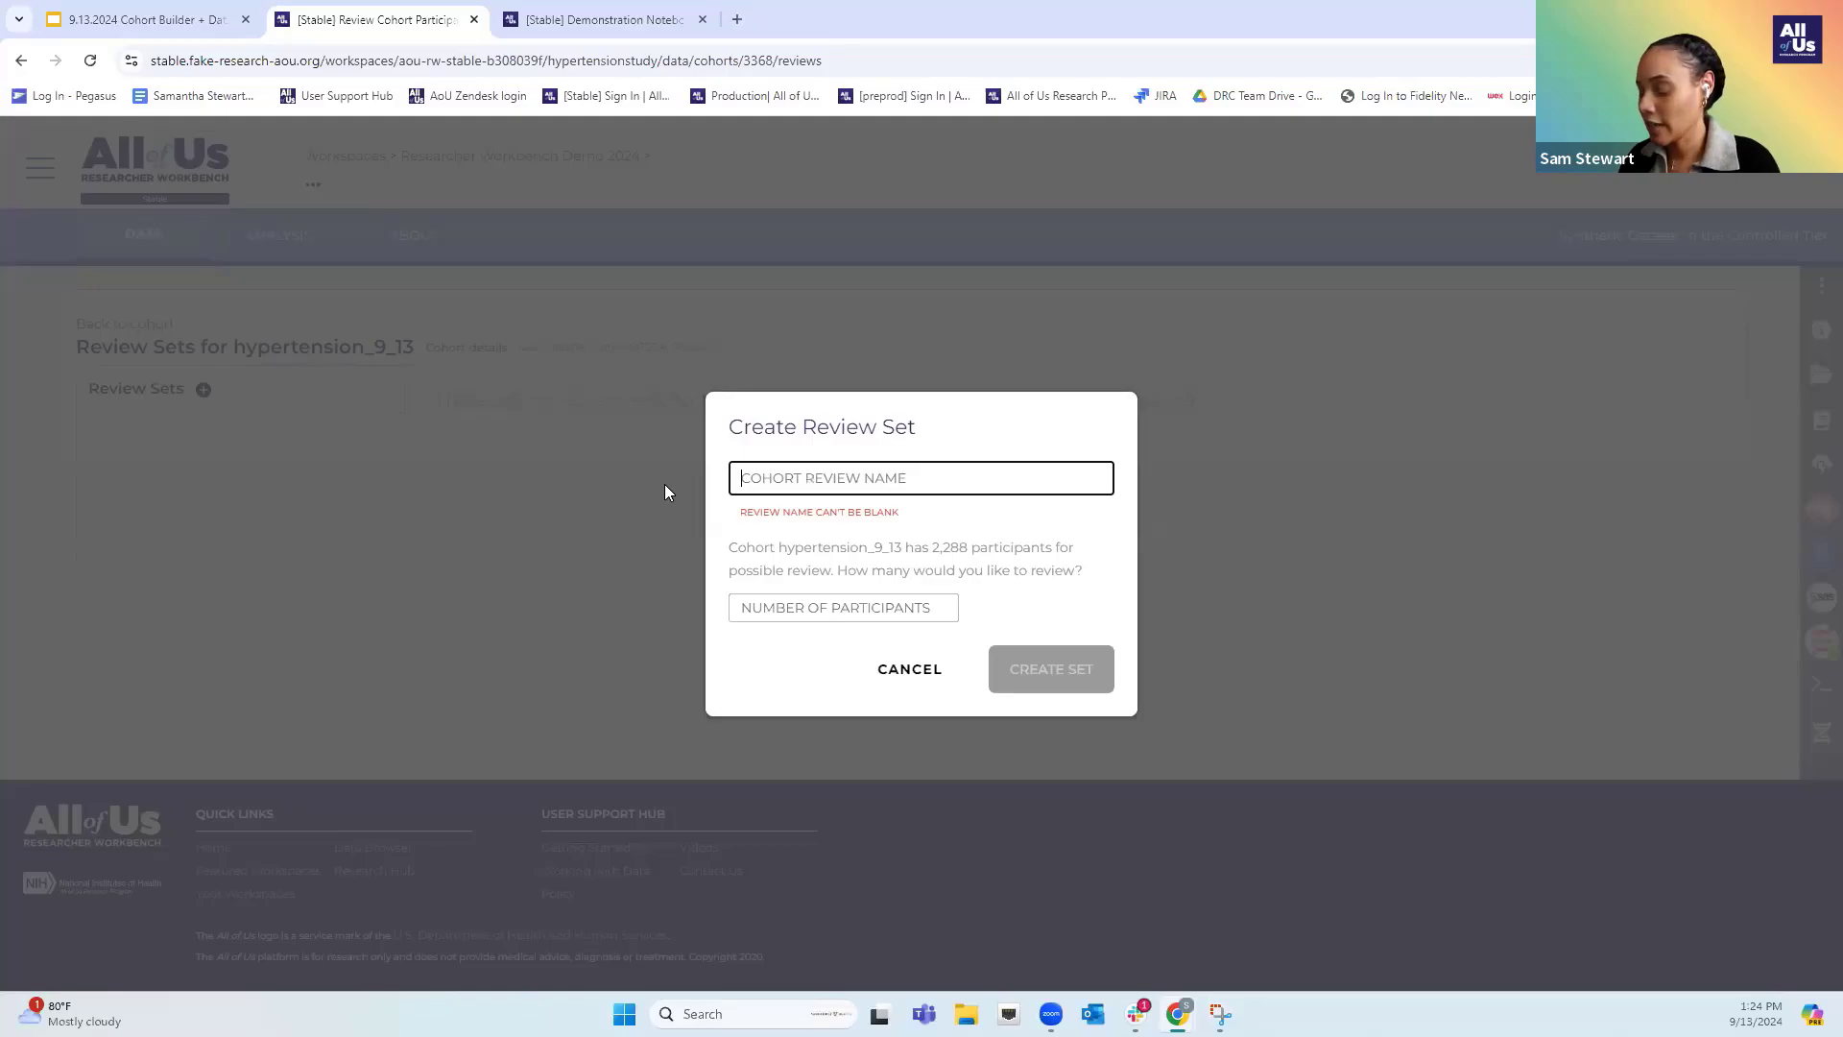
pyautogui.write('hypertent')
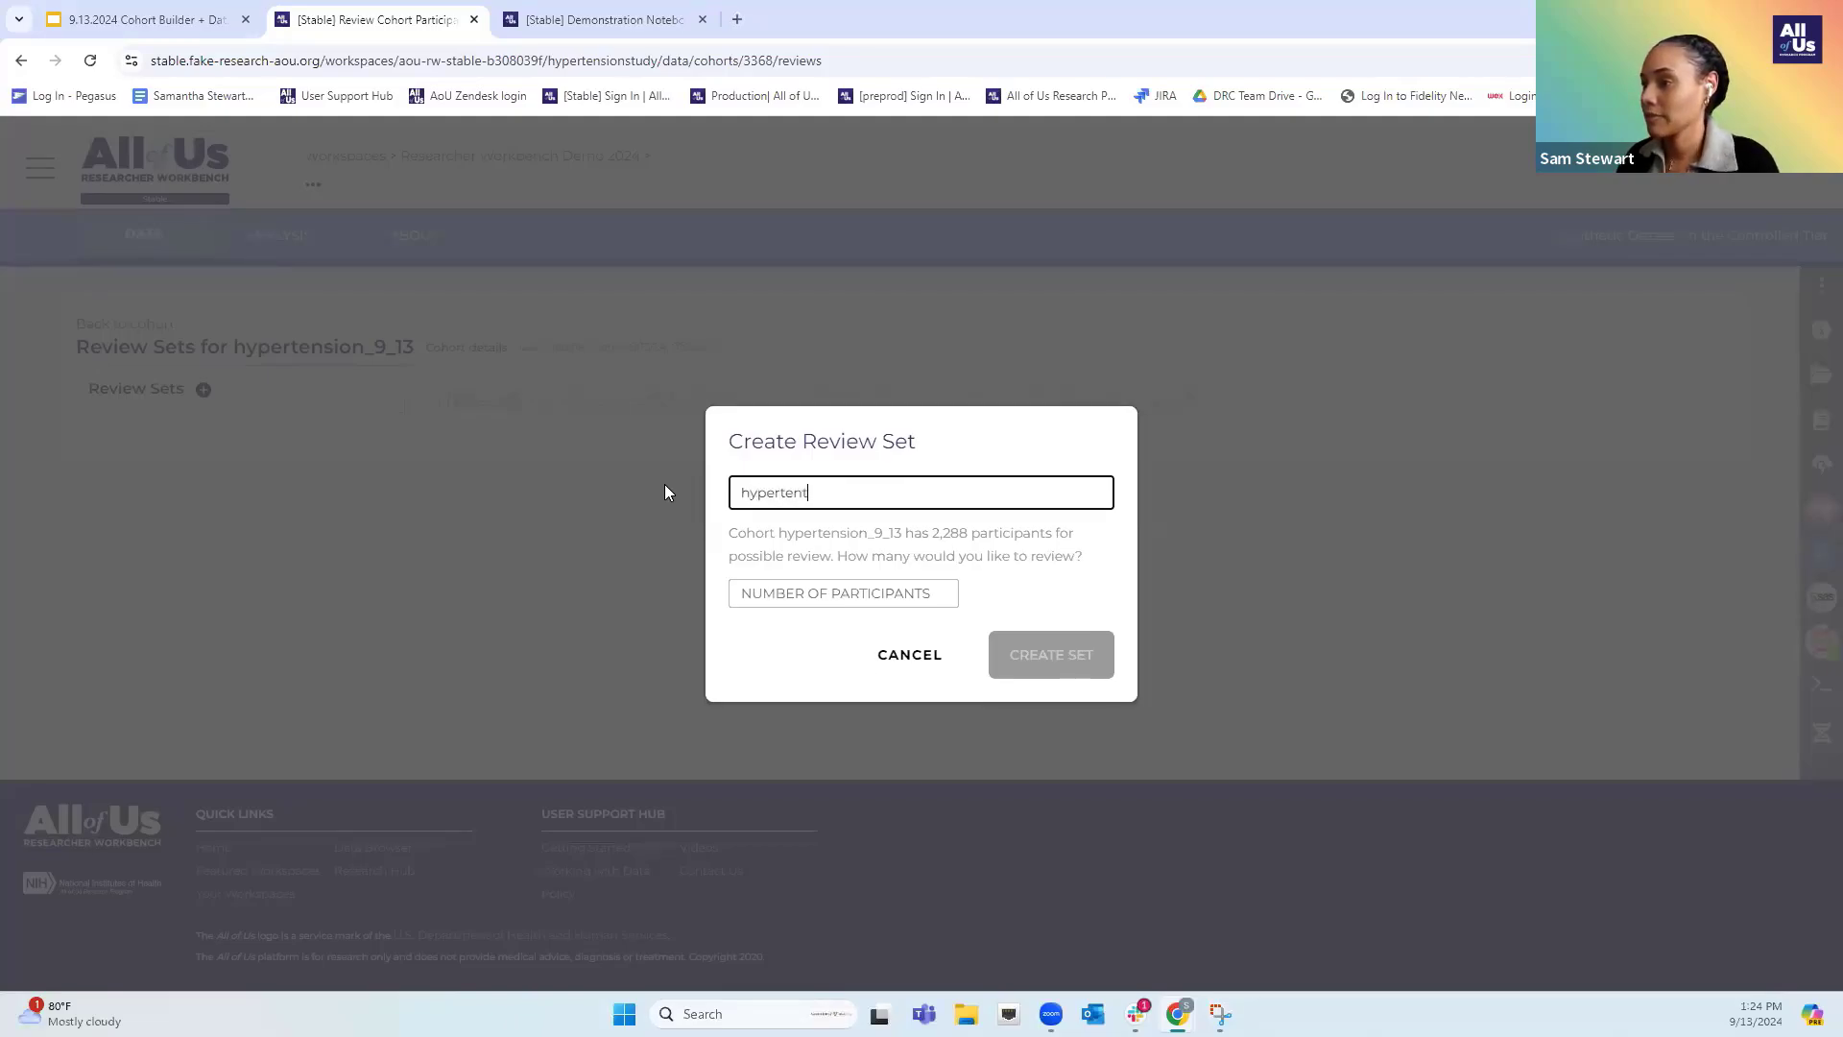
pyautogui.press('BackSpace')
pyautogui.write('sion_cohor')
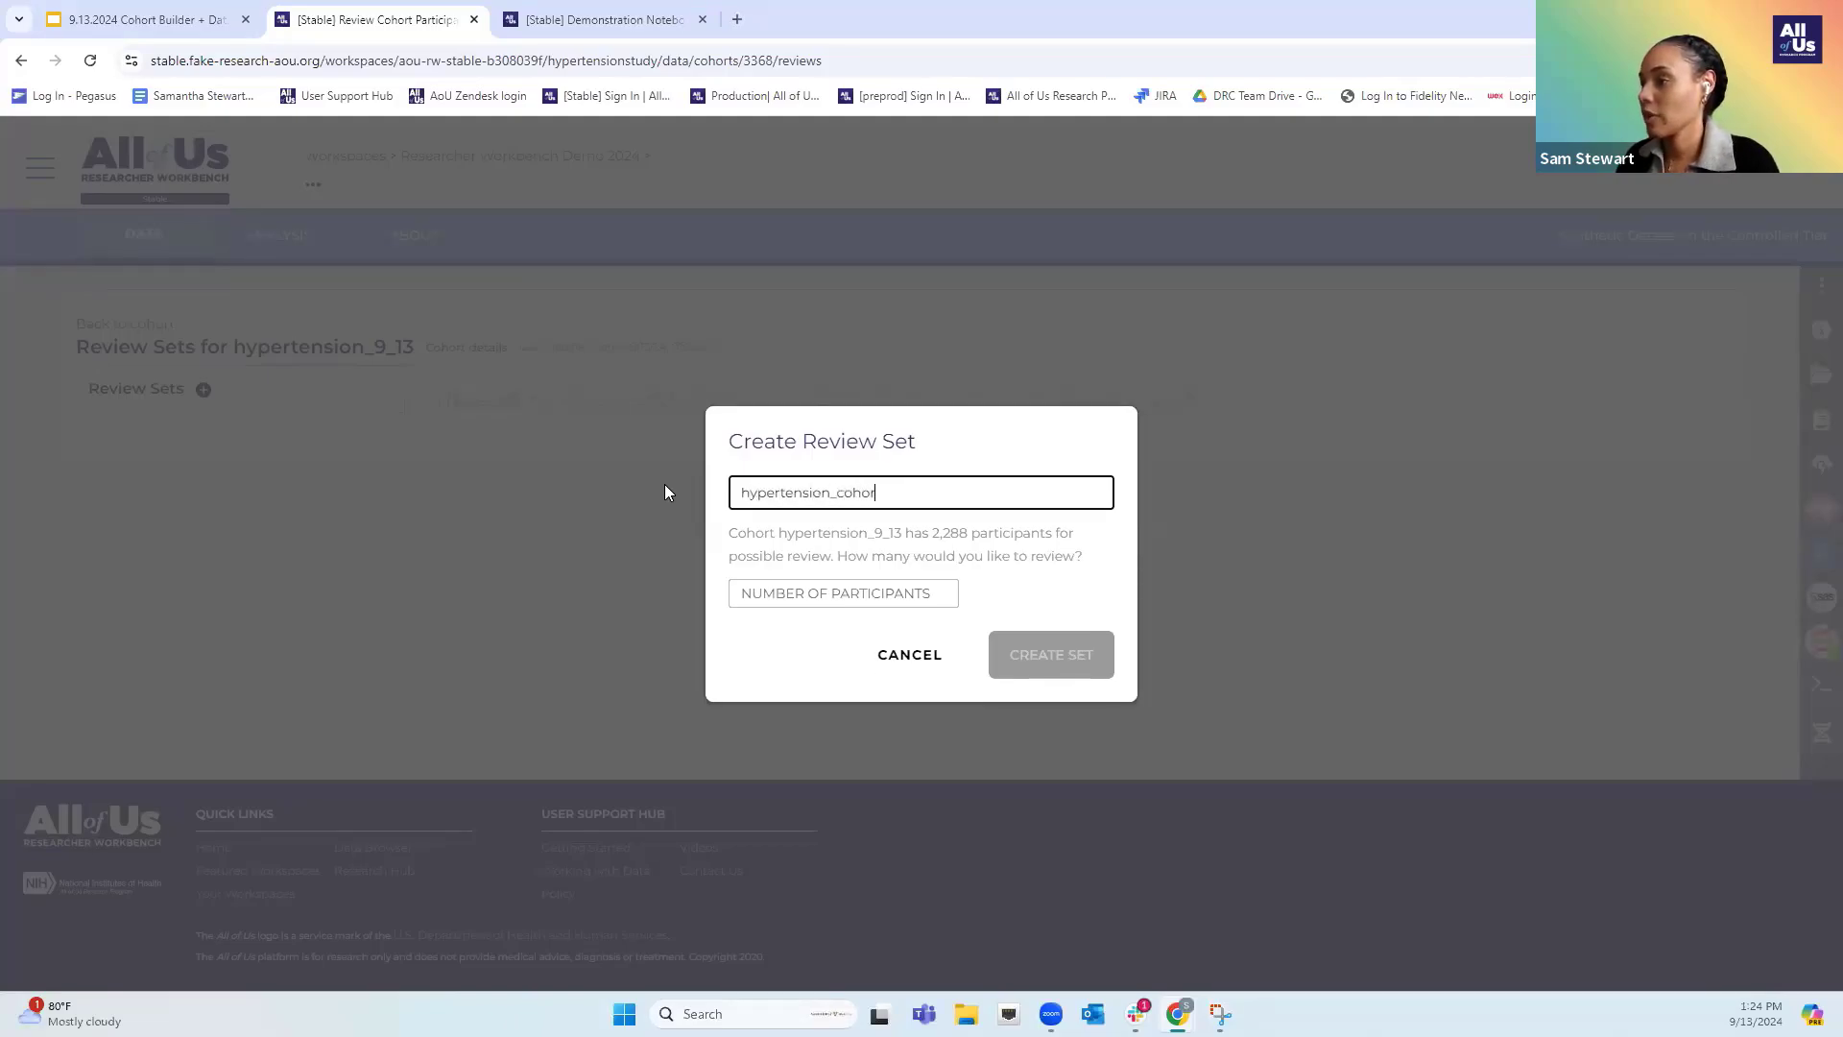
pyautogui.write('t_review')
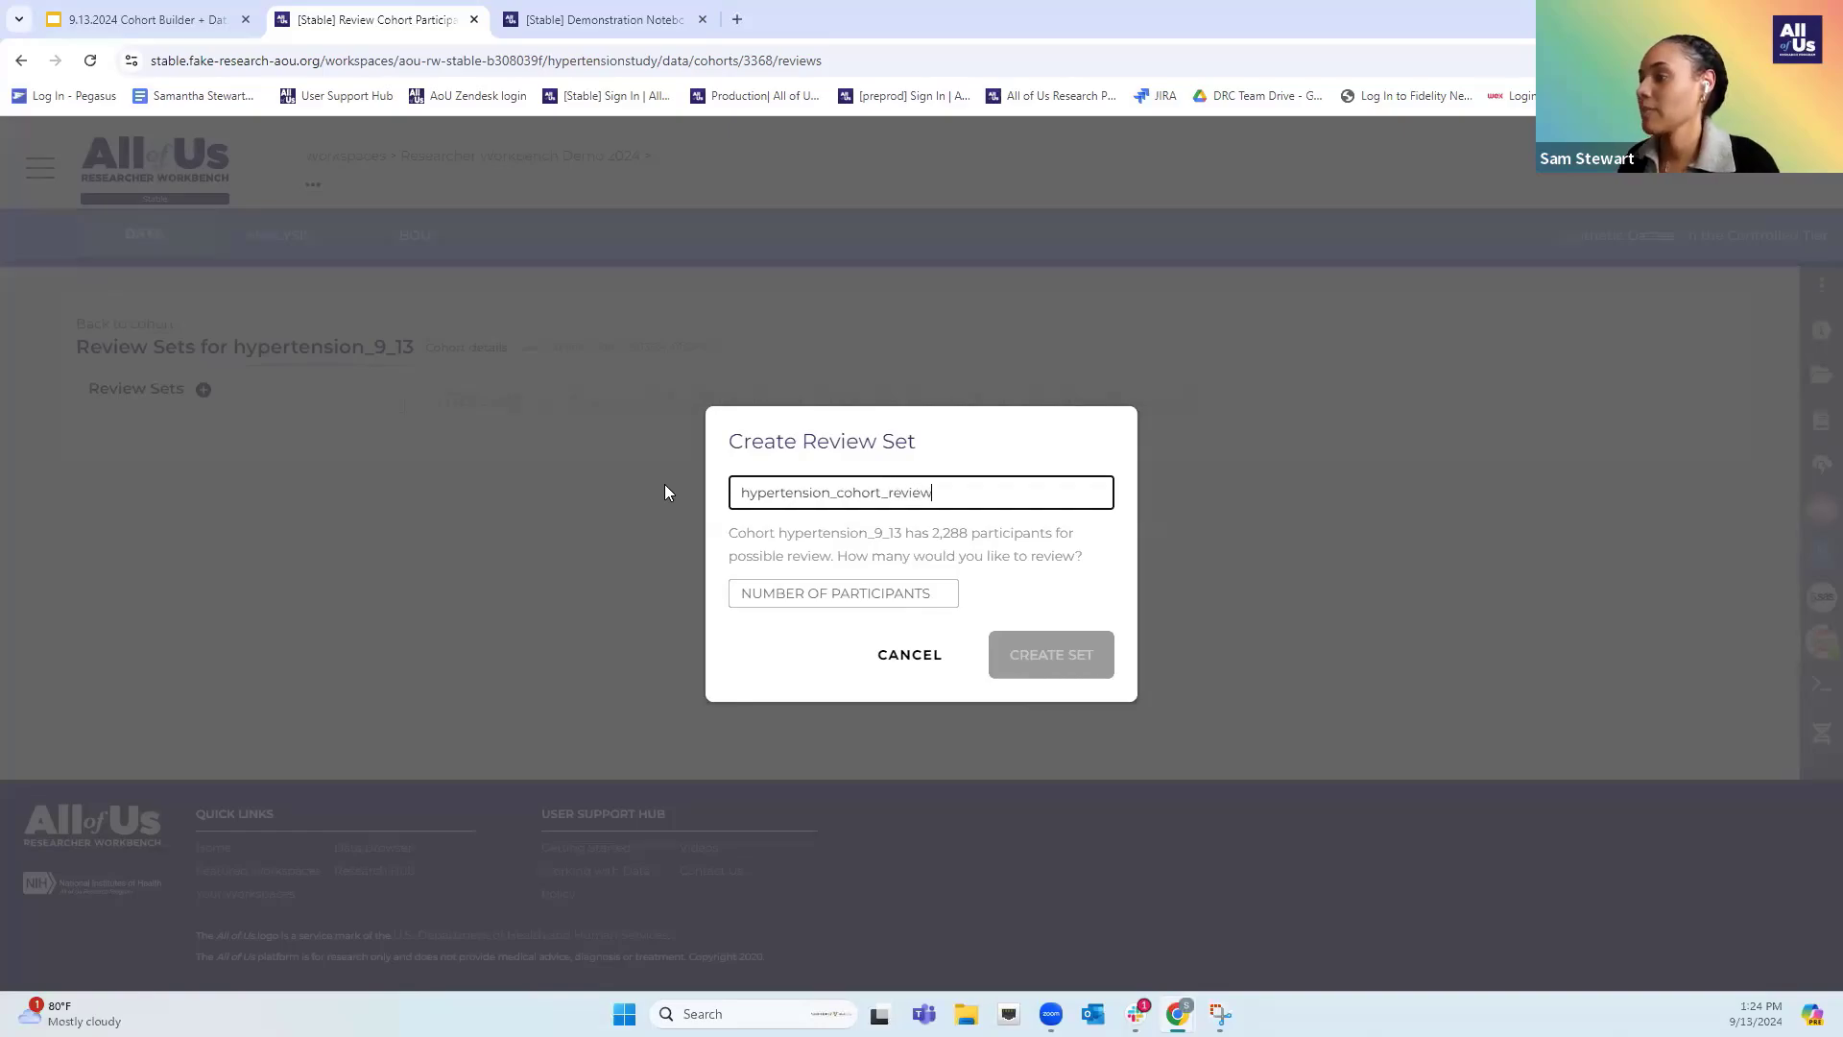
pyautogui.click(852, 593)
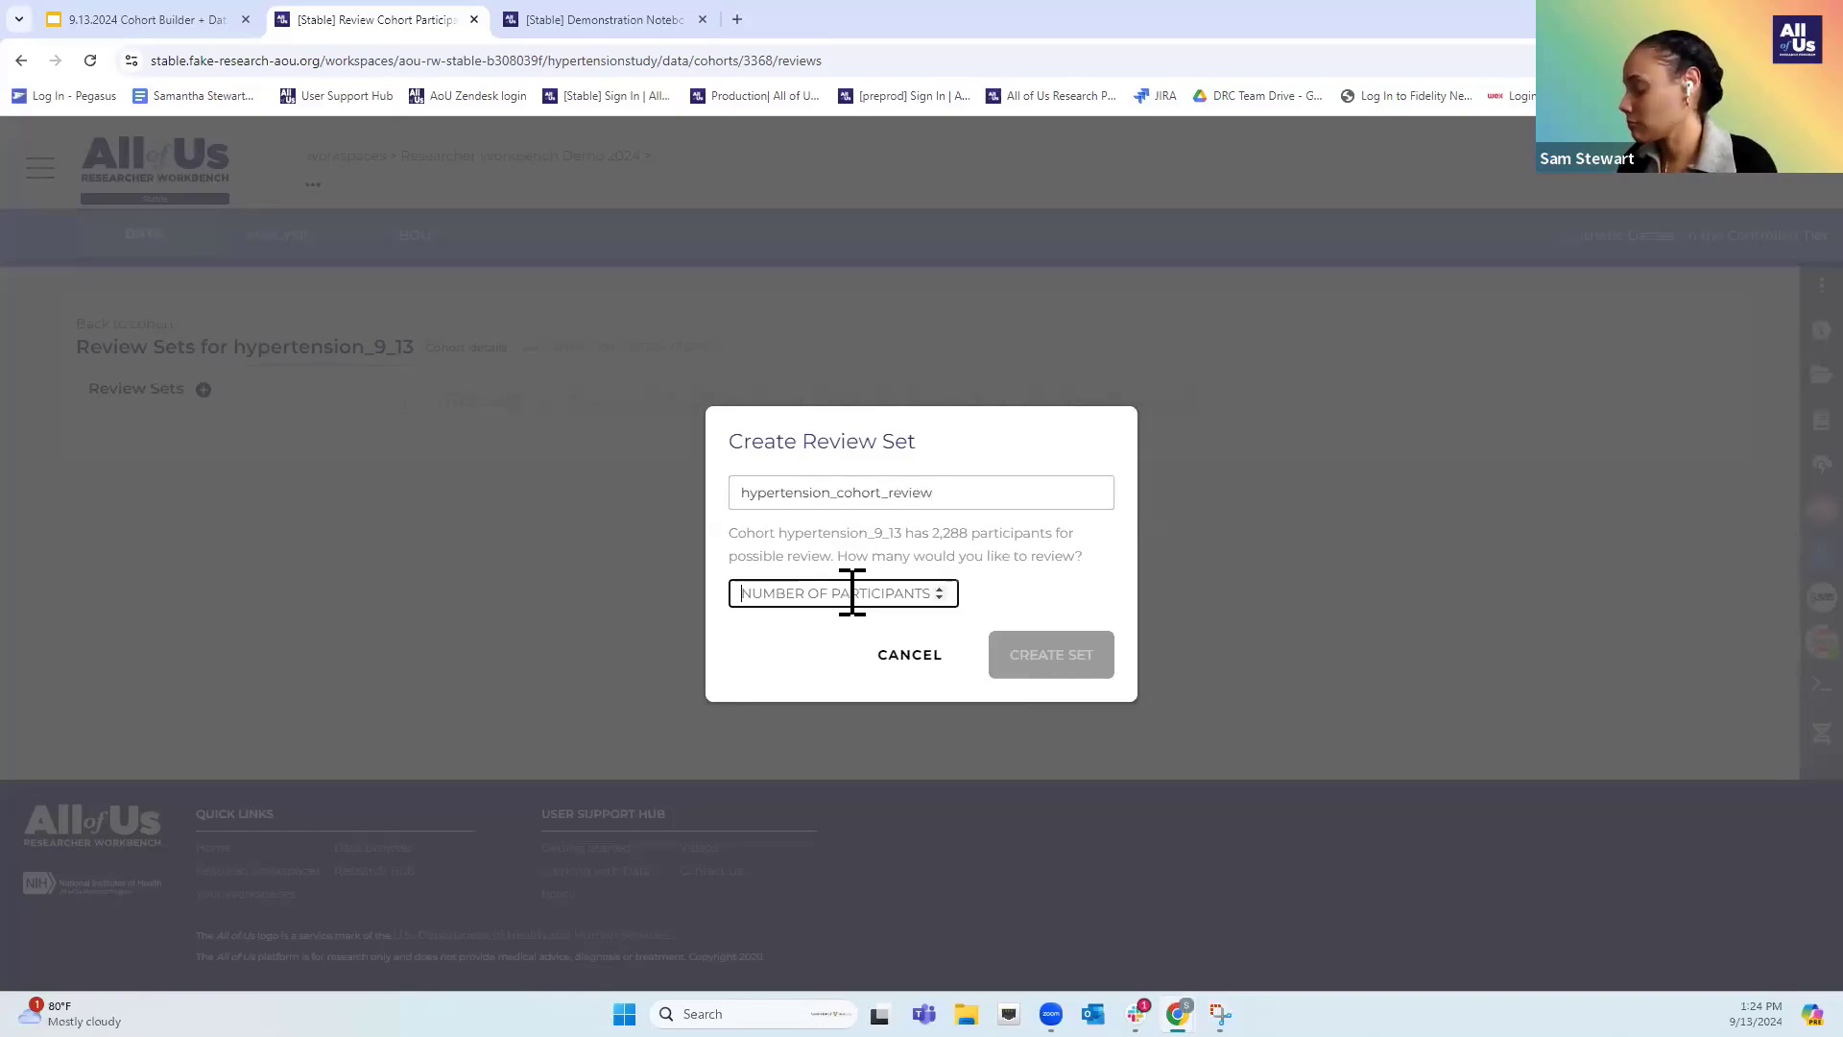
pyautogui.write('2000')
pyautogui.click(1094, 662)
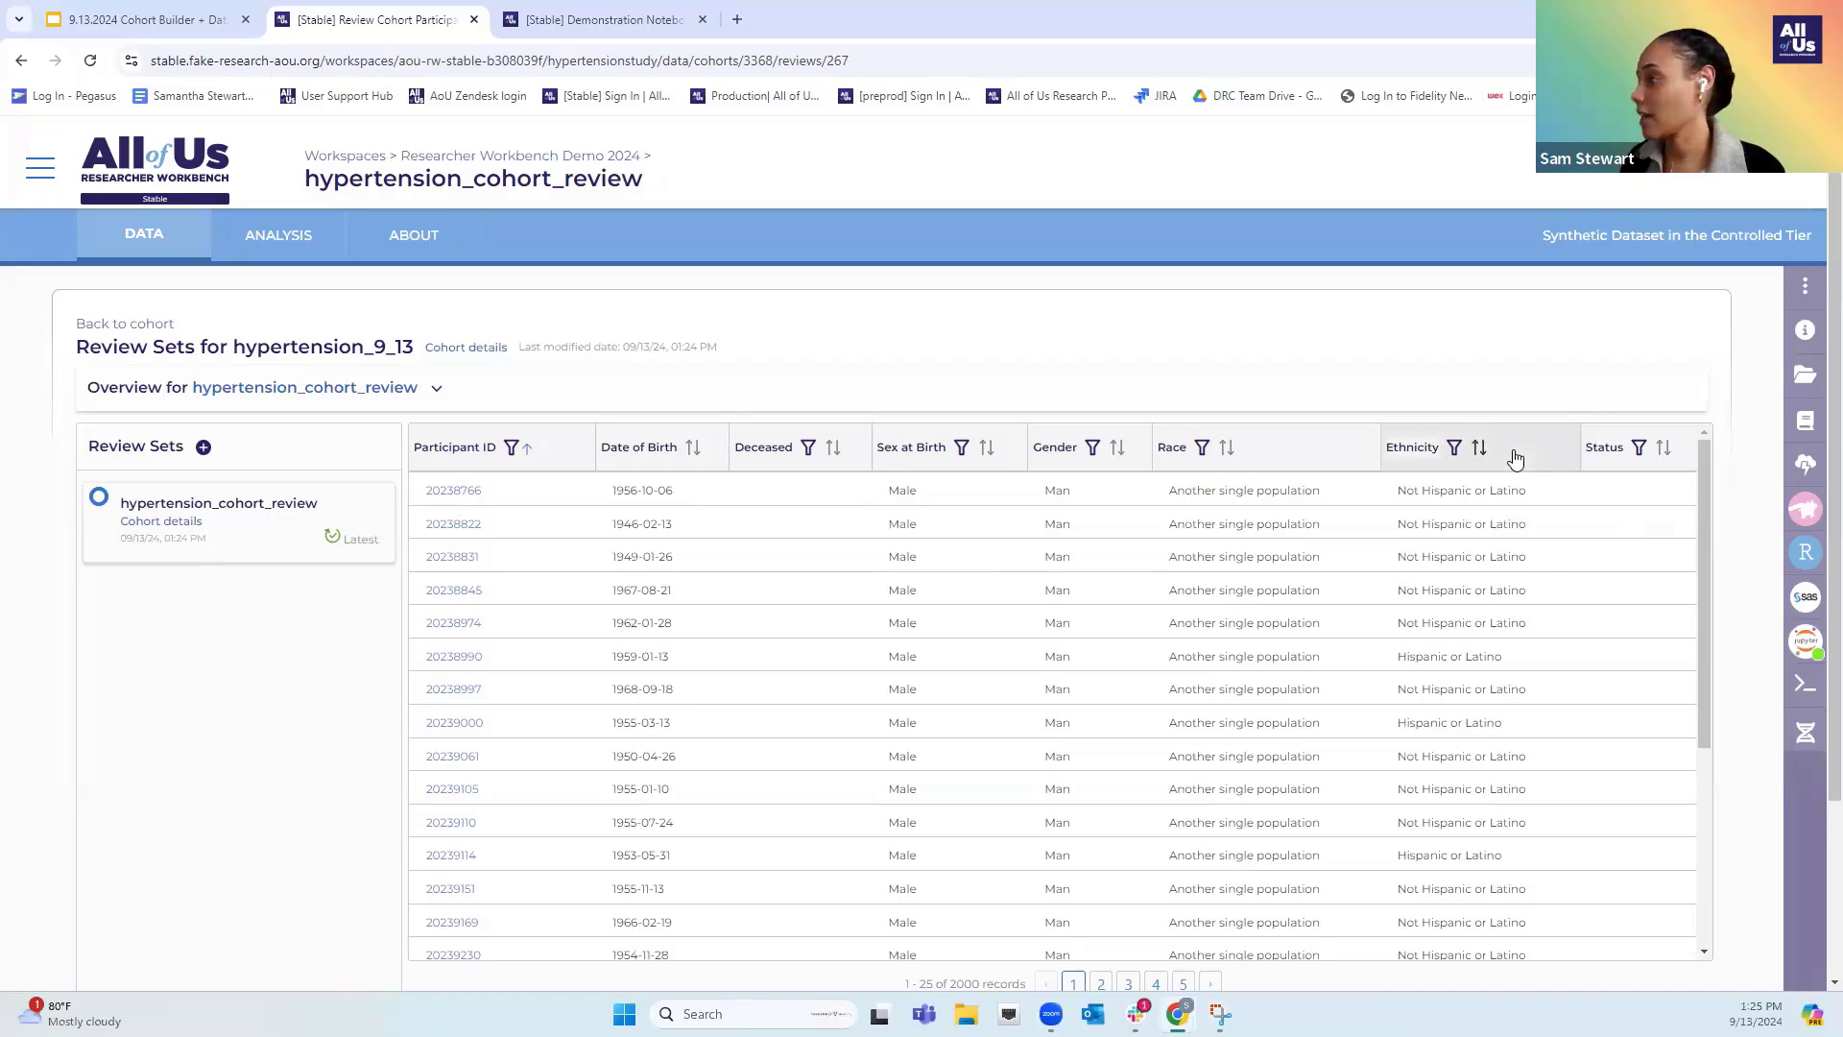
# Look through the hypertension_cohort_review participants, open the first one and view the charts of top conditions, procedures and drugs over time
pyautogui.moveTo(1708, 504); pyautogui.dragTo(1719, 734)
pyautogui.scroll(4, 1518, 700)
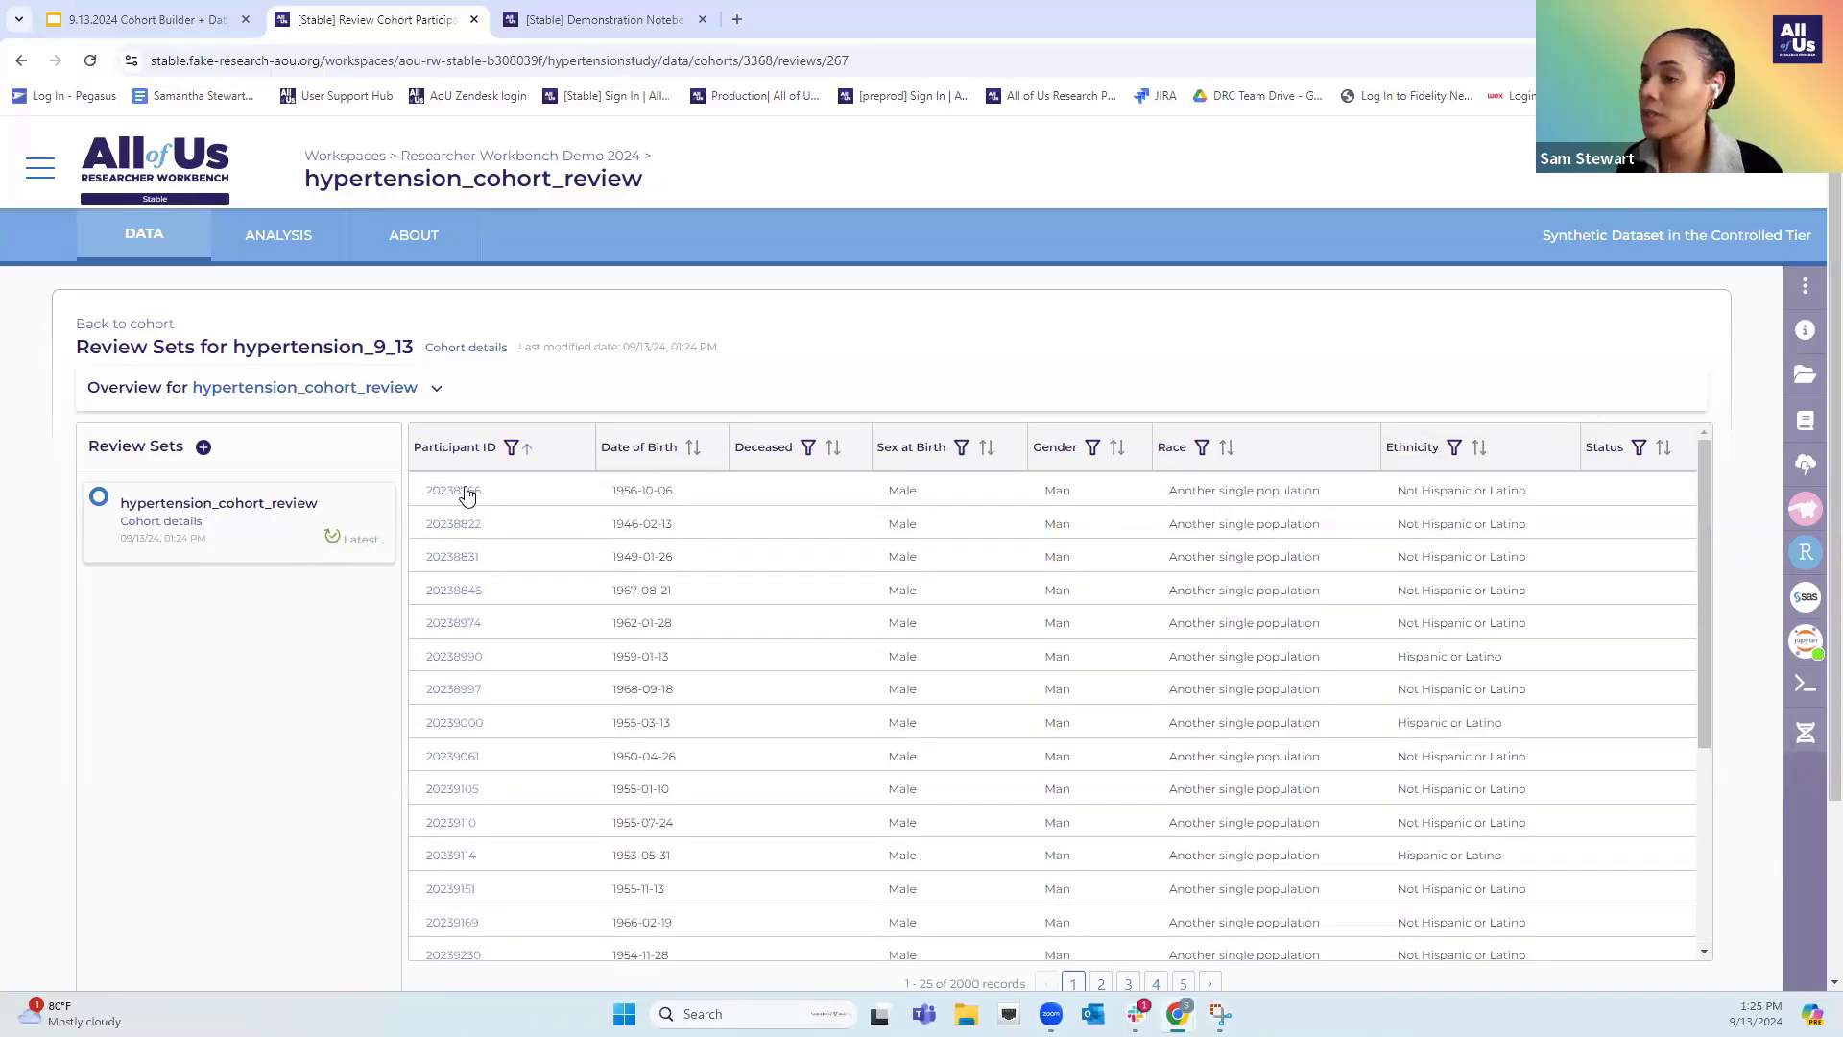
pyautogui.click(467, 493)
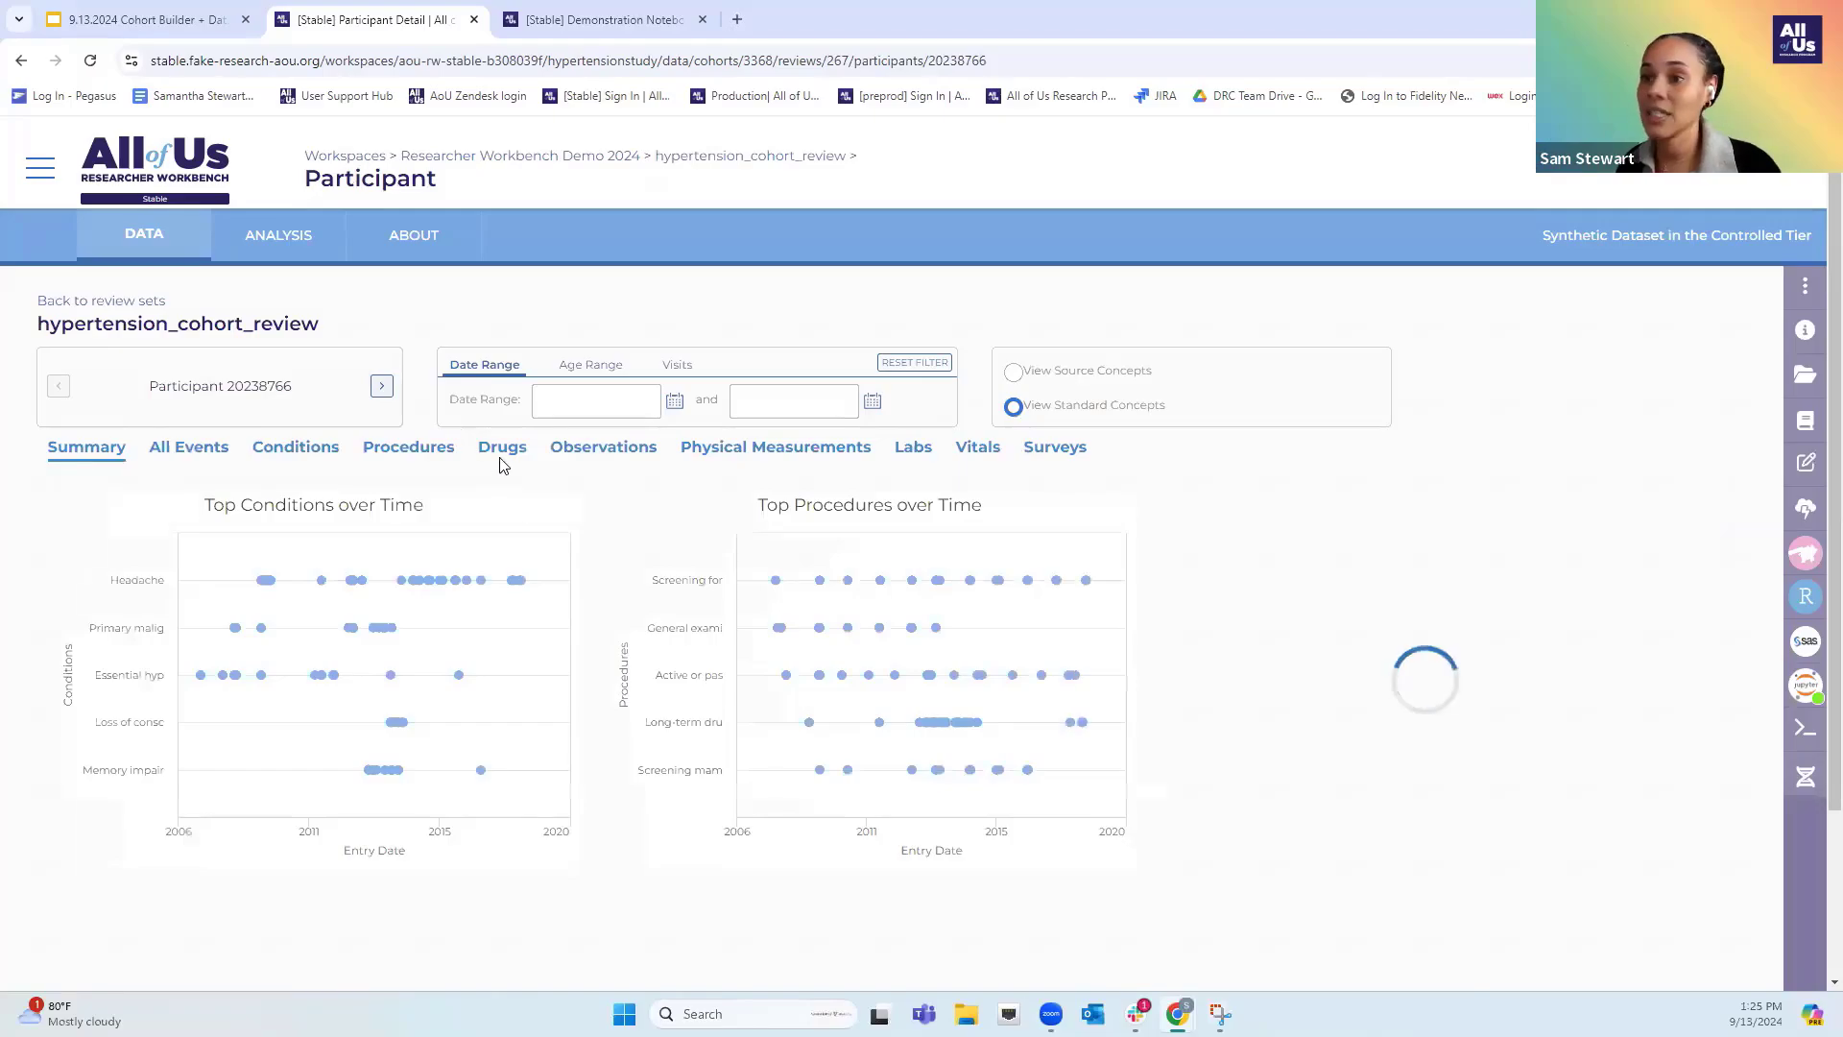
pyautogui.scroll(-1, 630, 563)
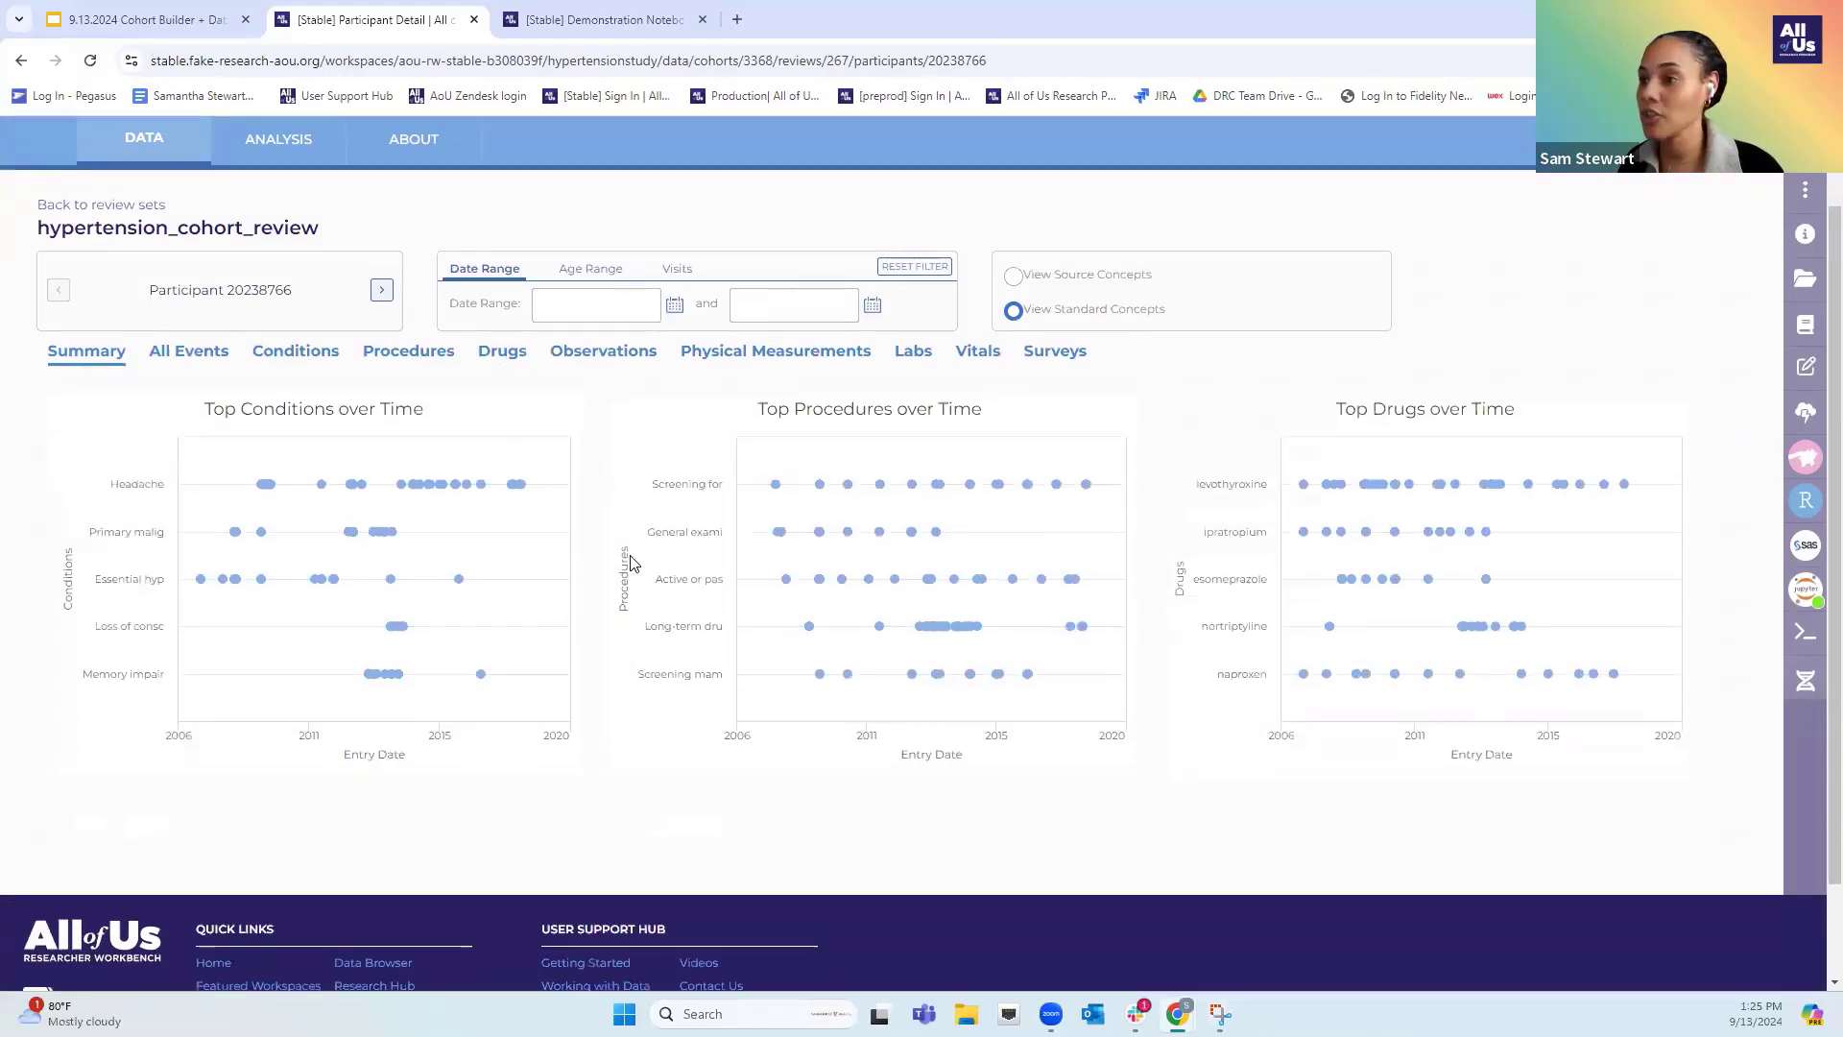
pyautogui.scroll(1, 631, 563)
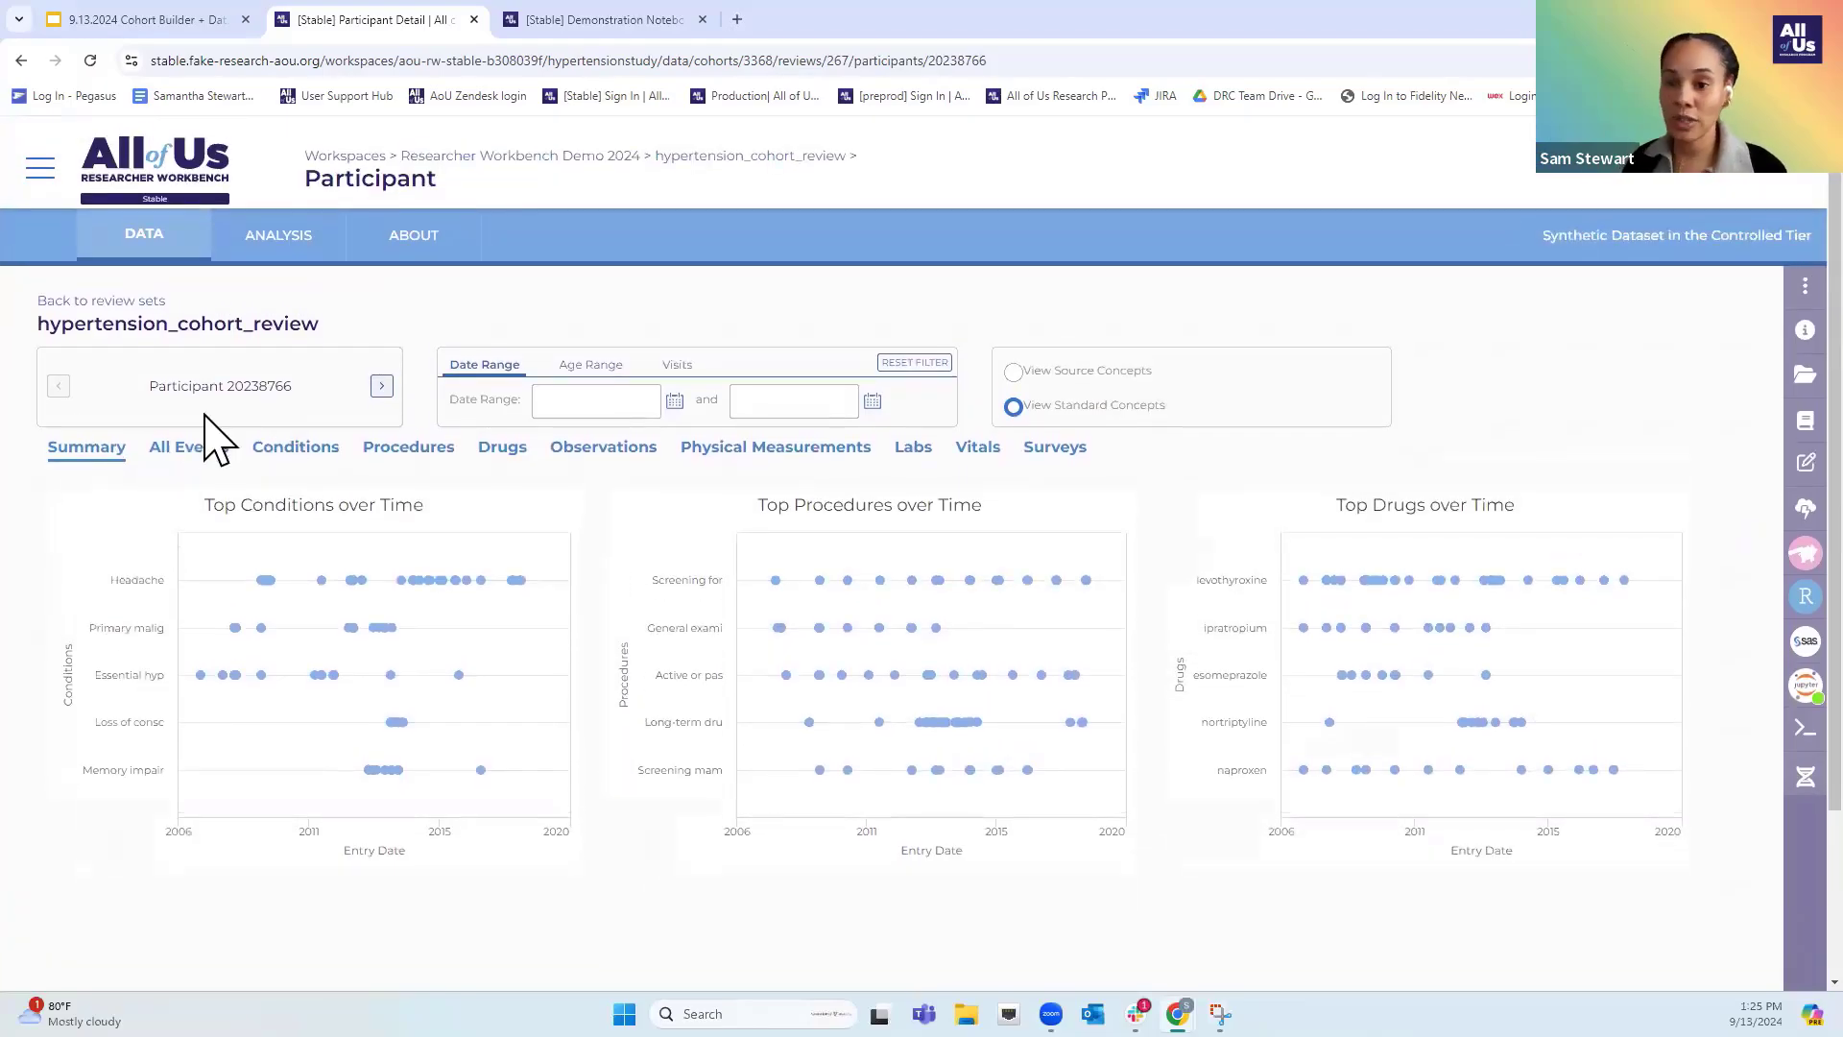
# Examine the participant's recorded conditions, including standard codes, names, age at event and visit types
pyautogui.click(317, 456)
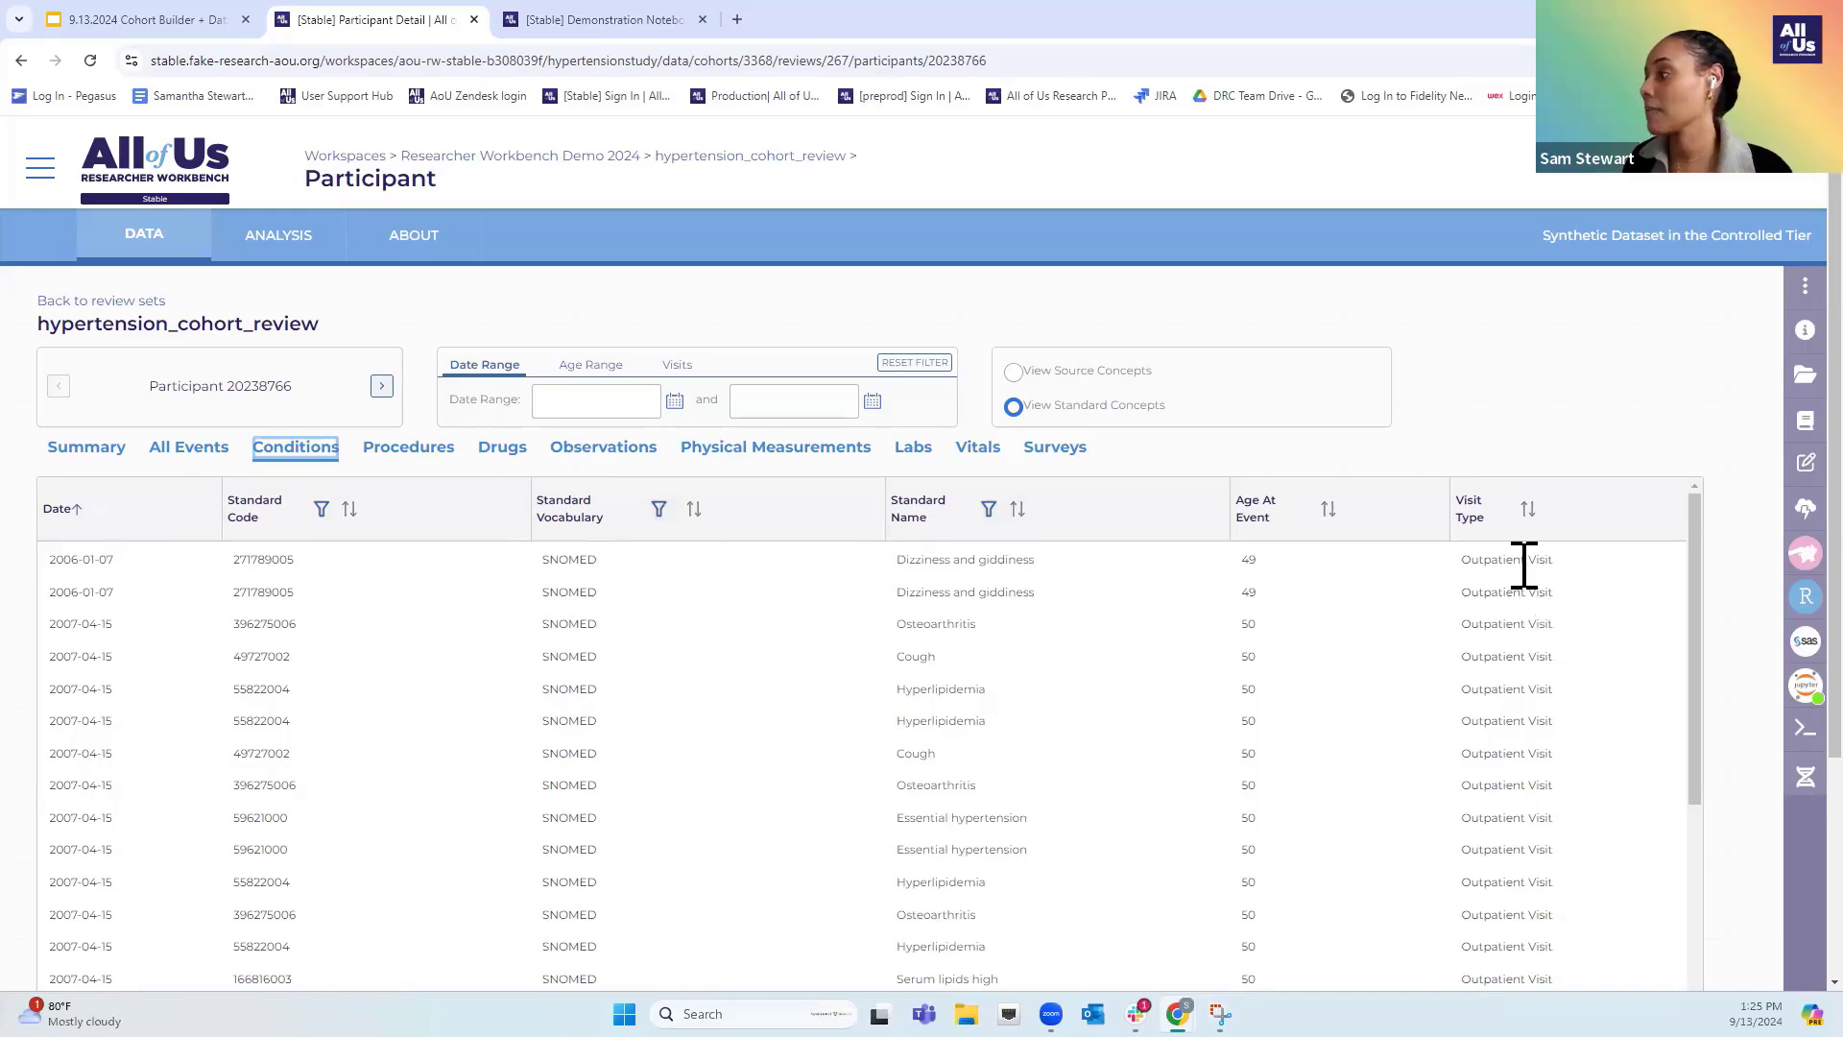
pyautogui.scroll(-3, 901, 724)
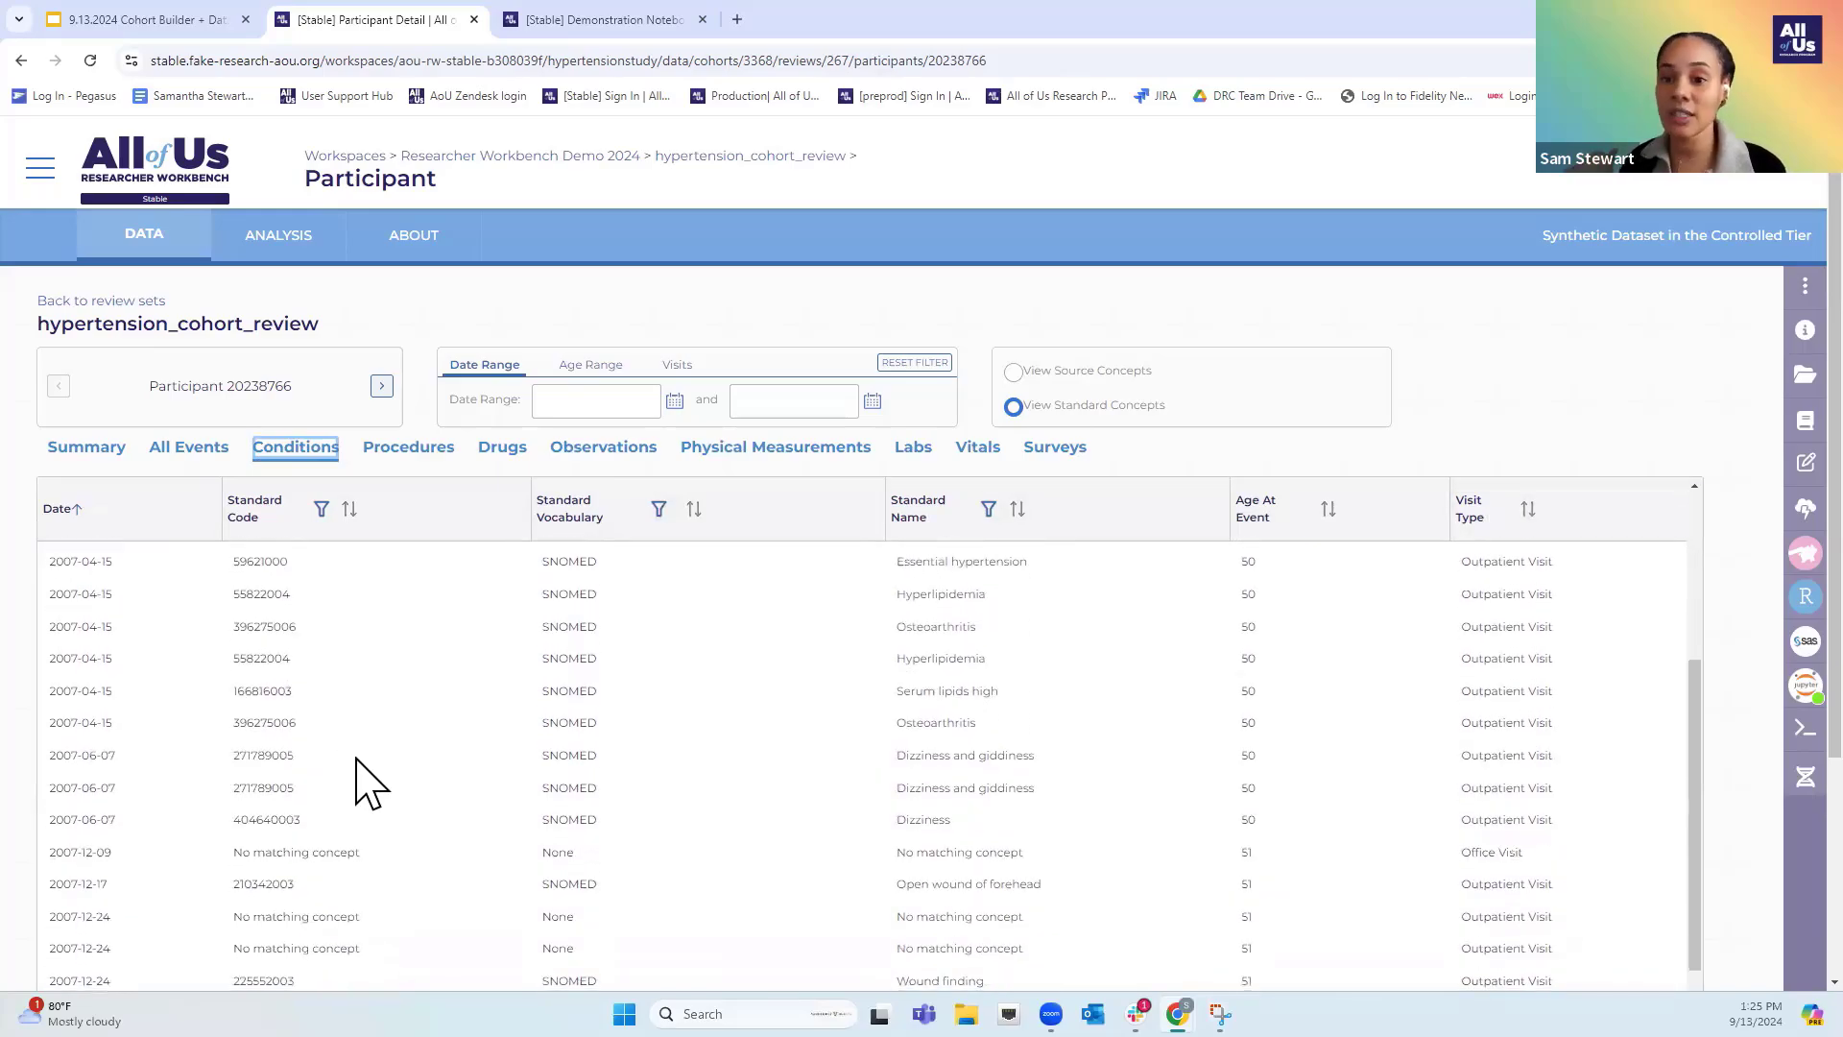
pyautogui.scroll(5, 365, 782)
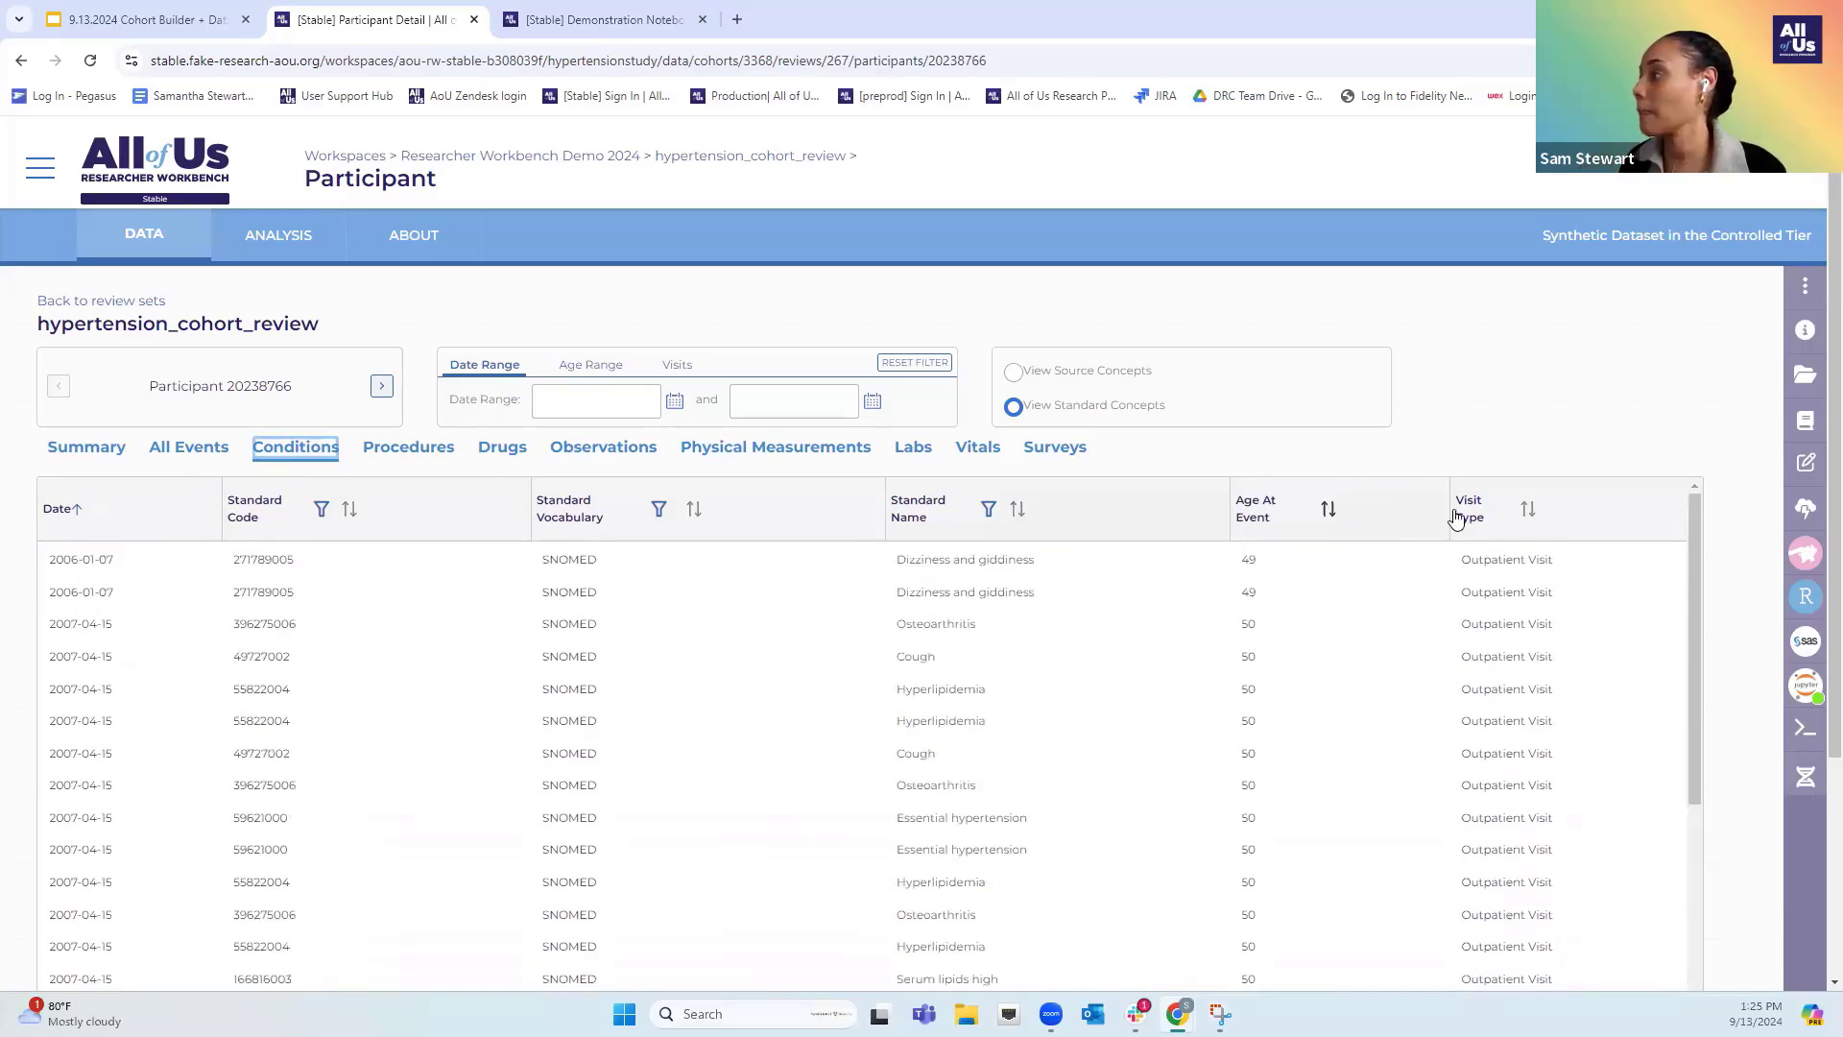
# View the participant's review status and annotation options and the available review-wide annotation field types, without creating a field
pyautogui.click(1803, 463)
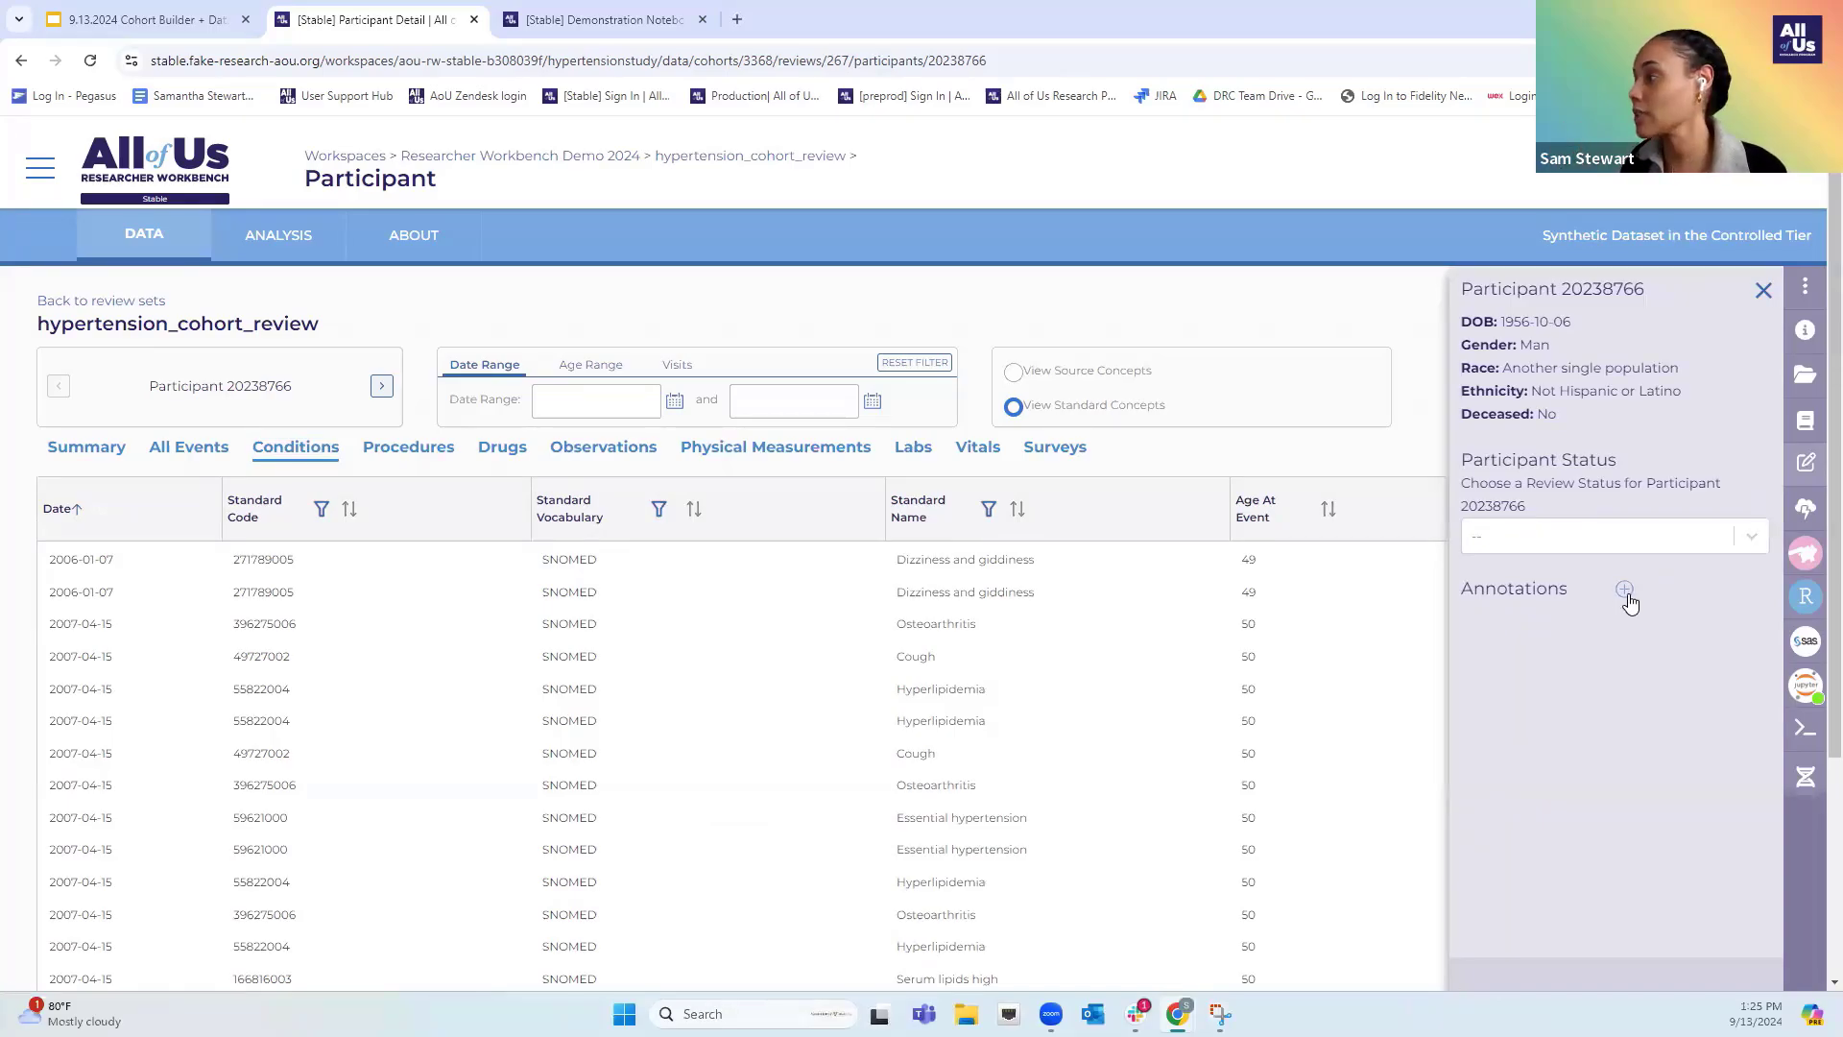
pyautogui.click(1624, 590)
pyautogui.click(907, 533)
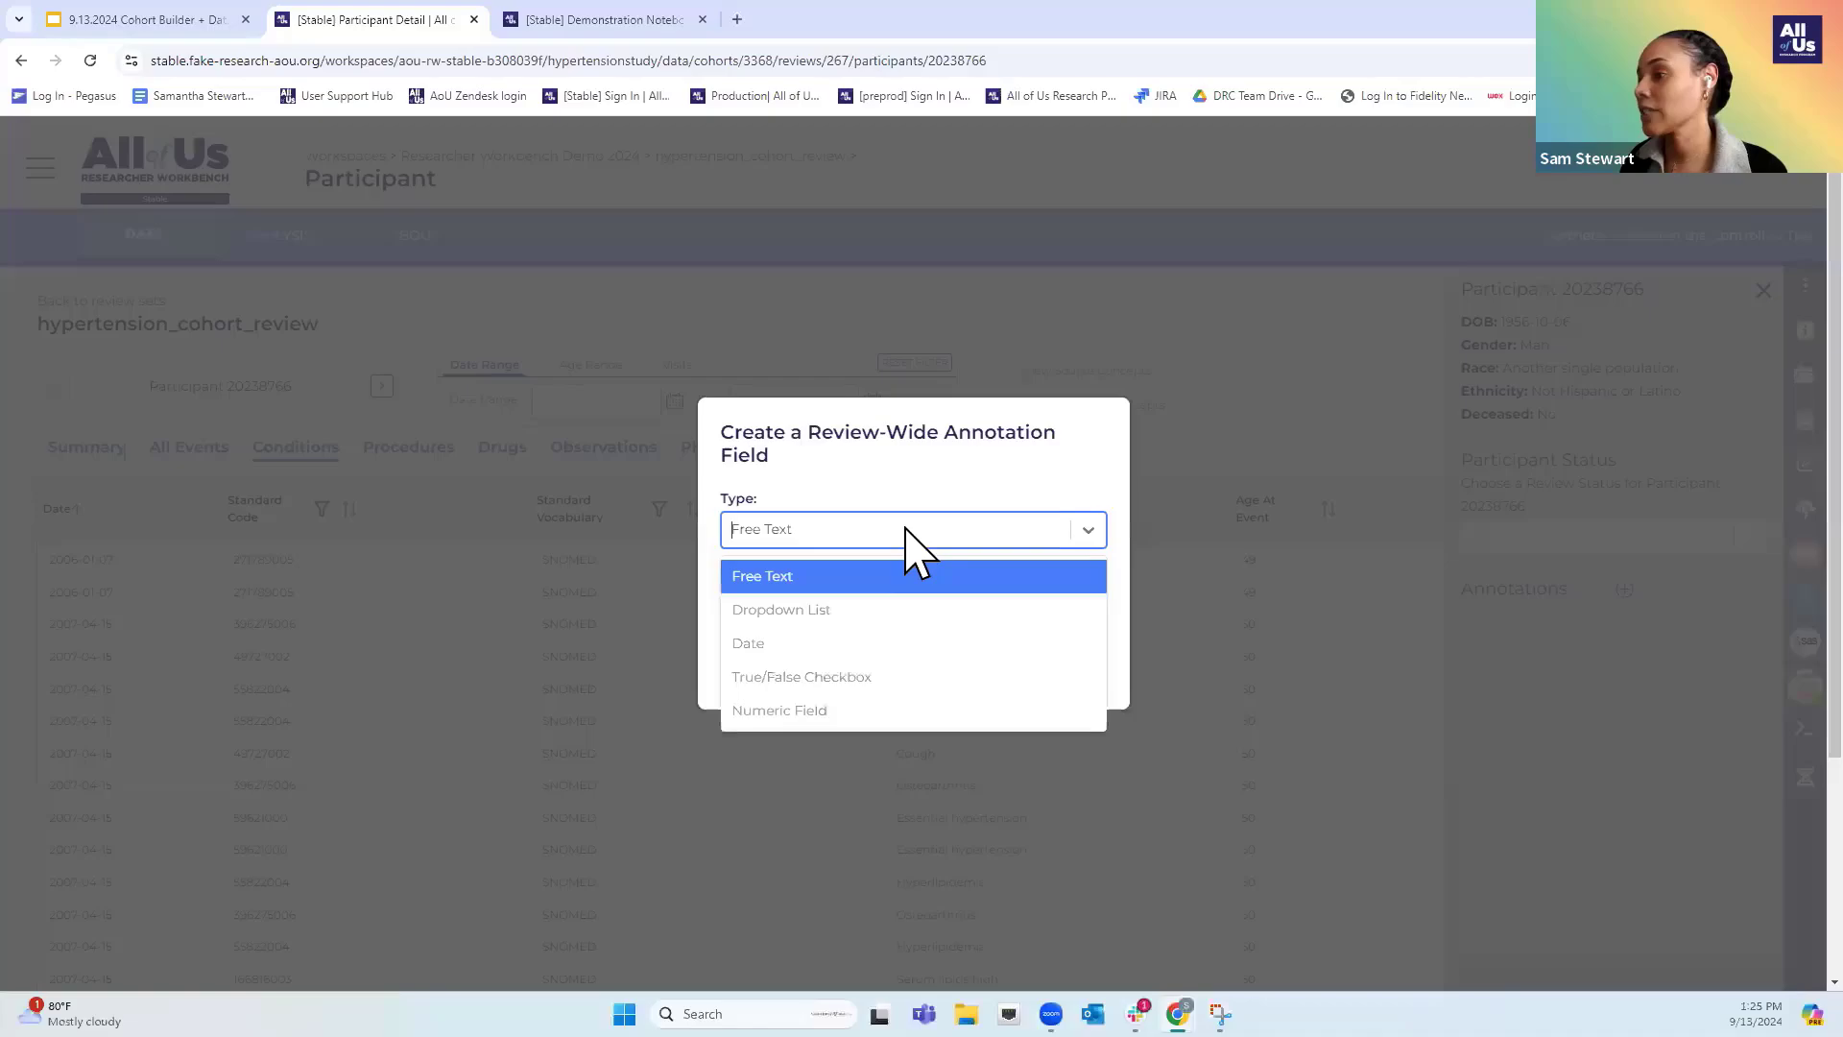
pyautogui.click(879, 614)
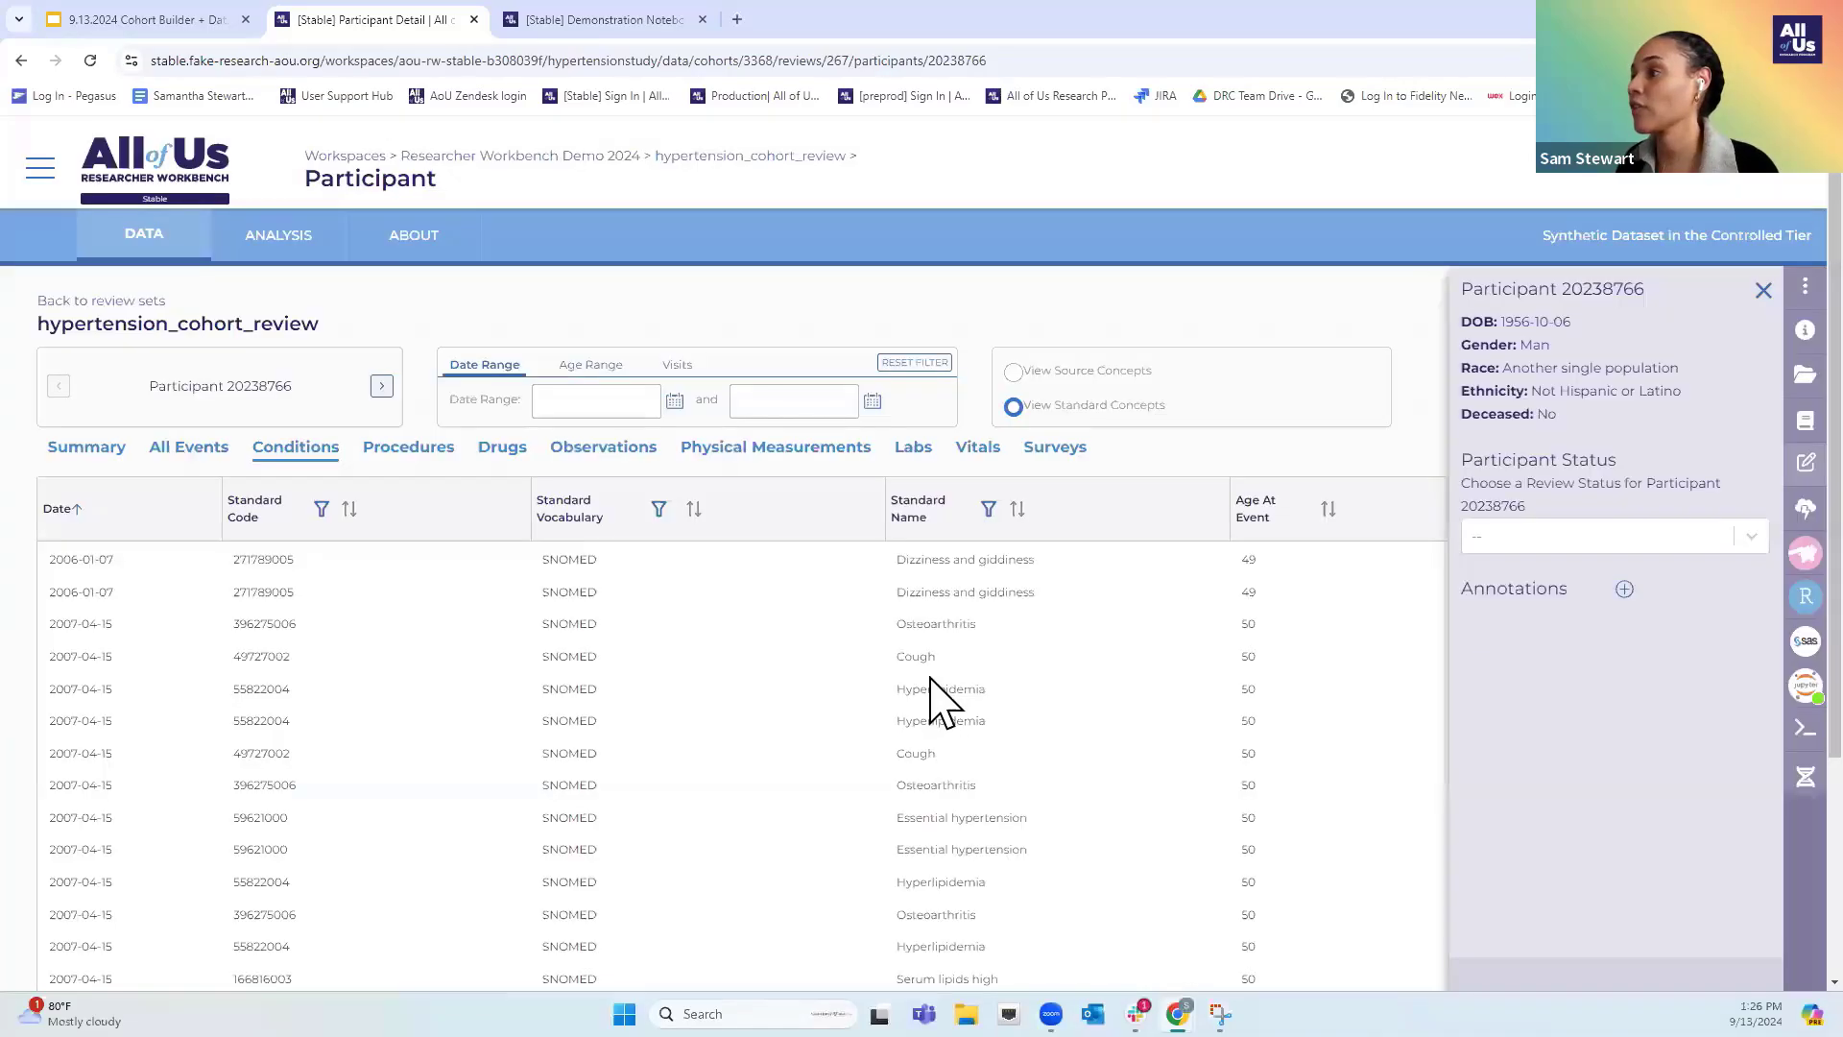
pyautogui.click(948, 710)
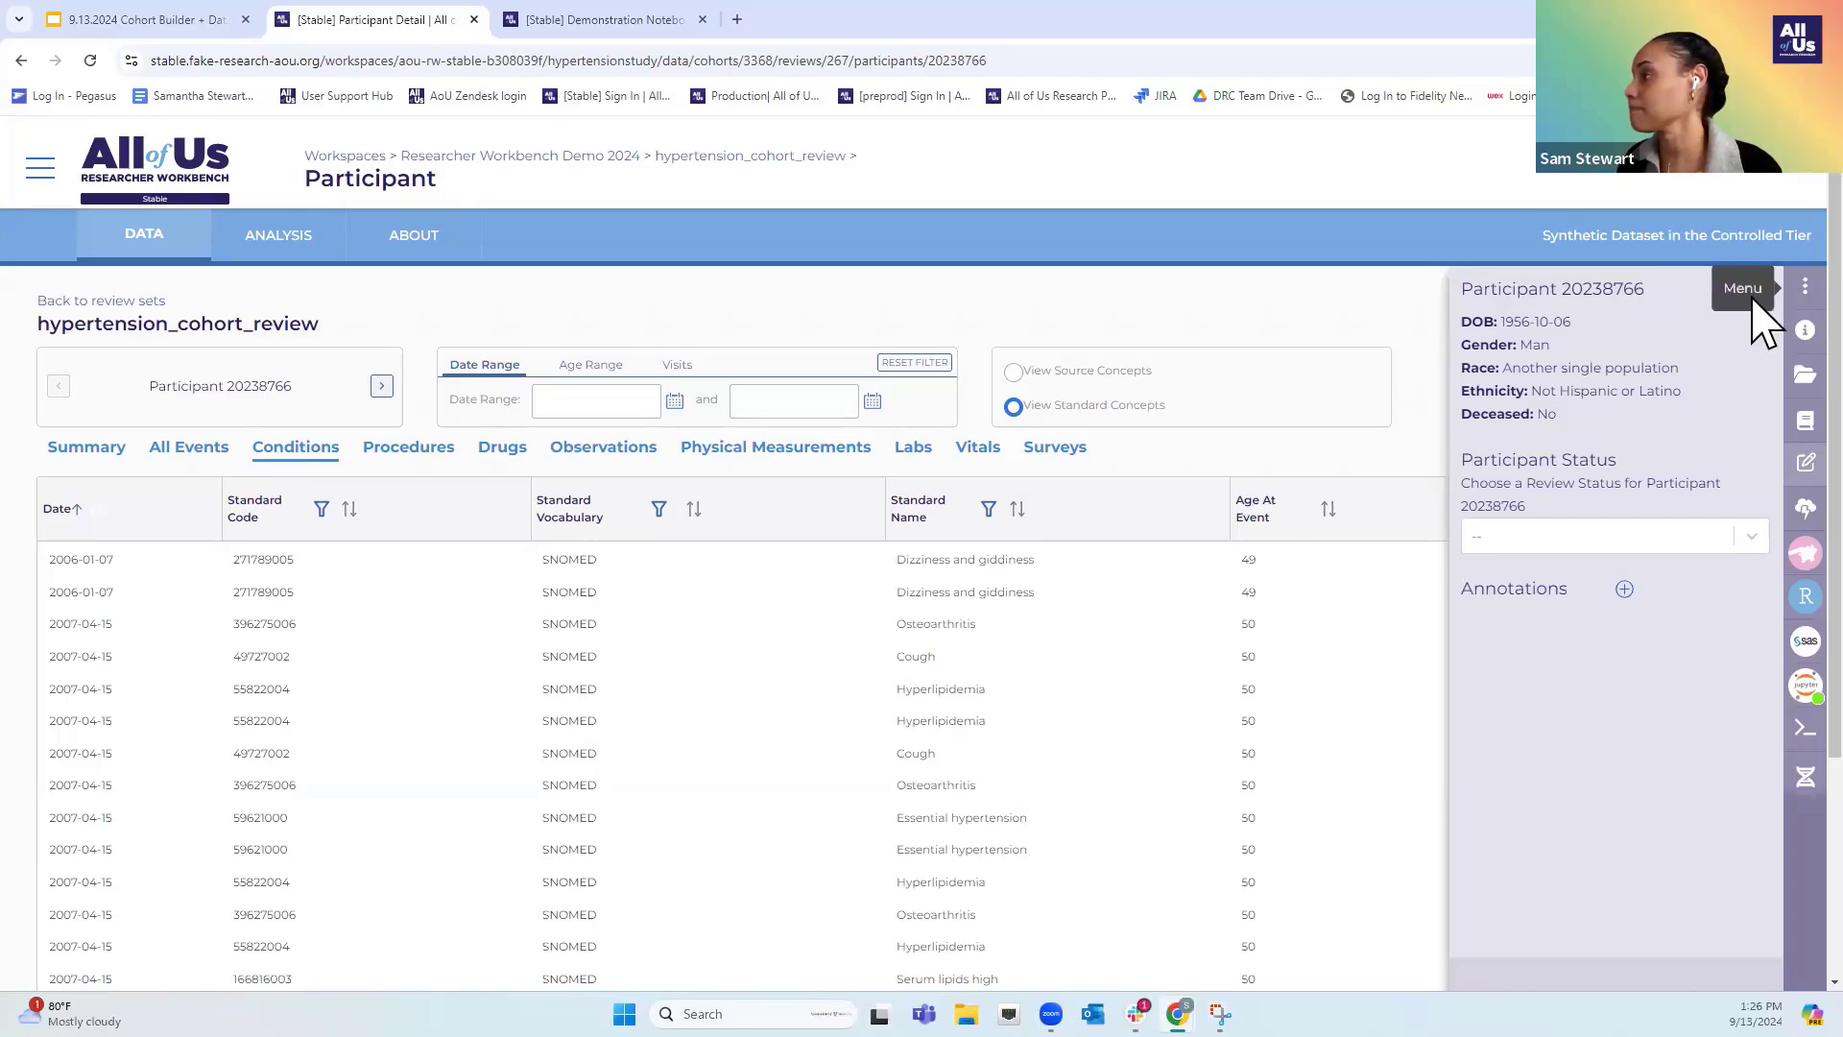
# Start a new dataset from the workspace's data page and select the hypertension_9_13 cohort as its participants
pyautogui.click(111, 269)
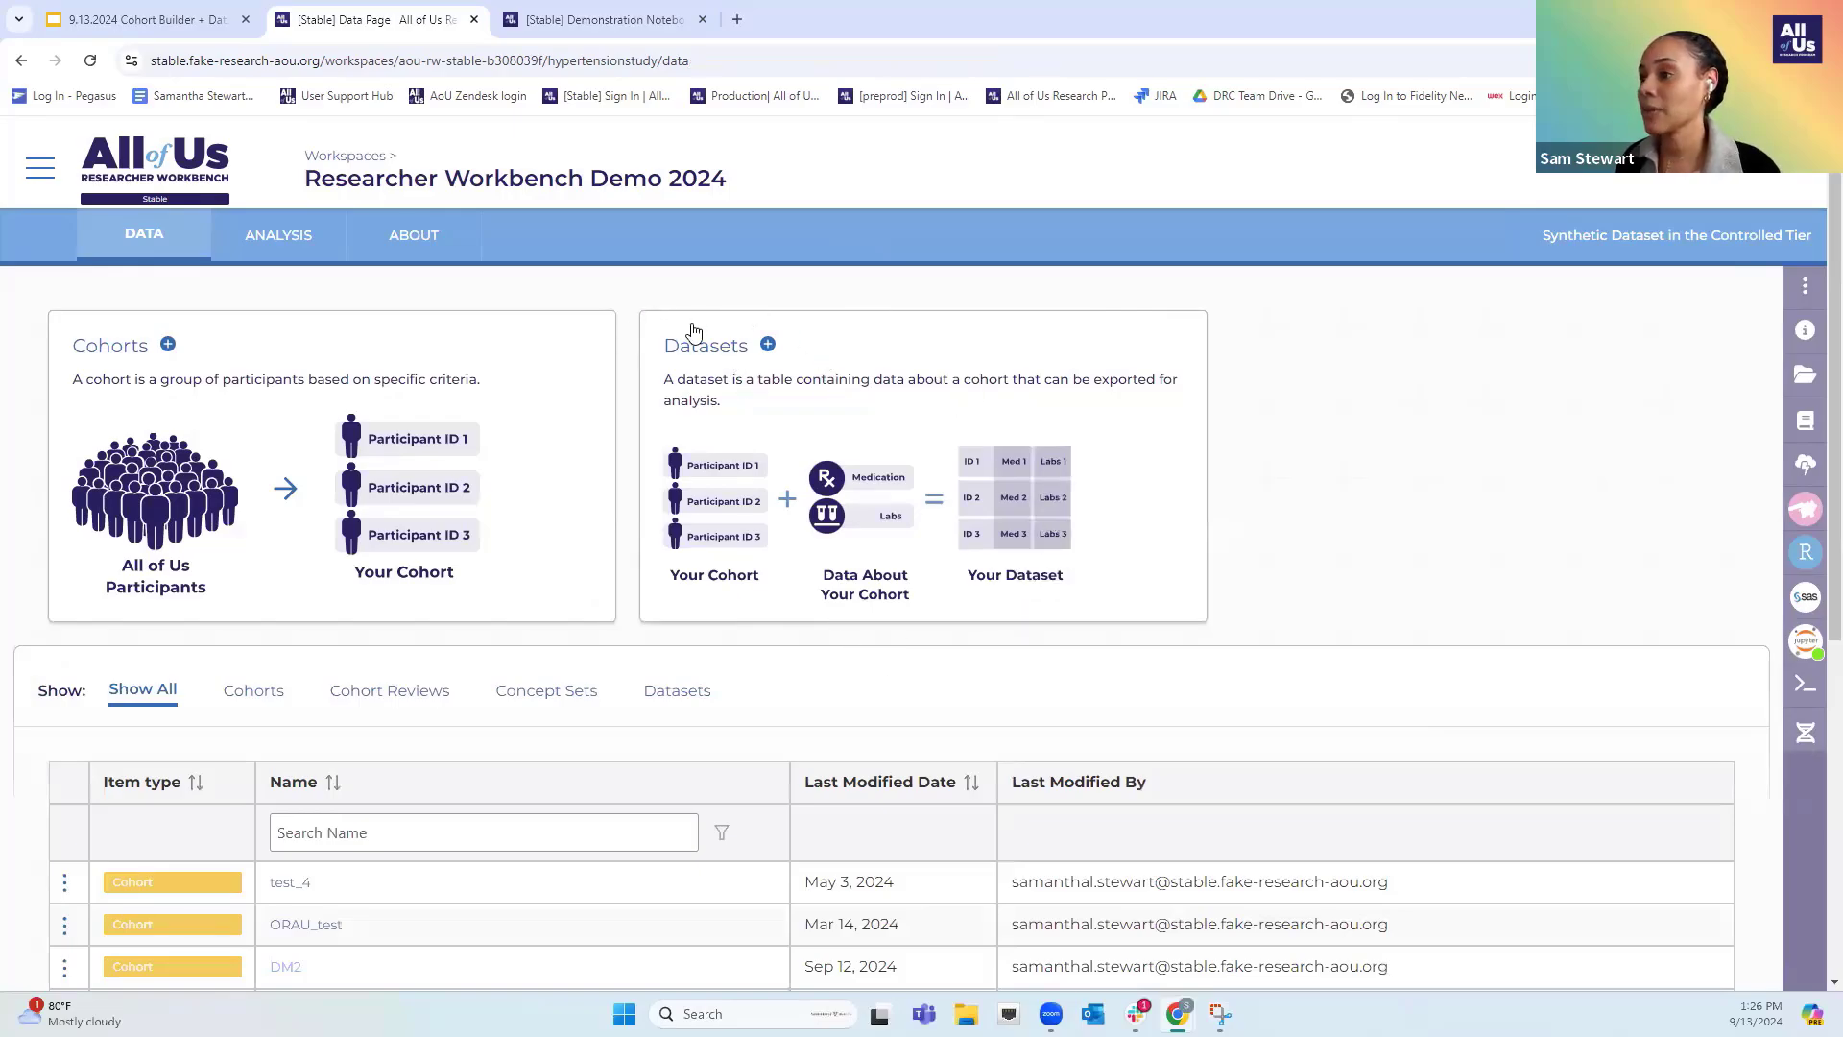
pyautogui.click(768, 345)
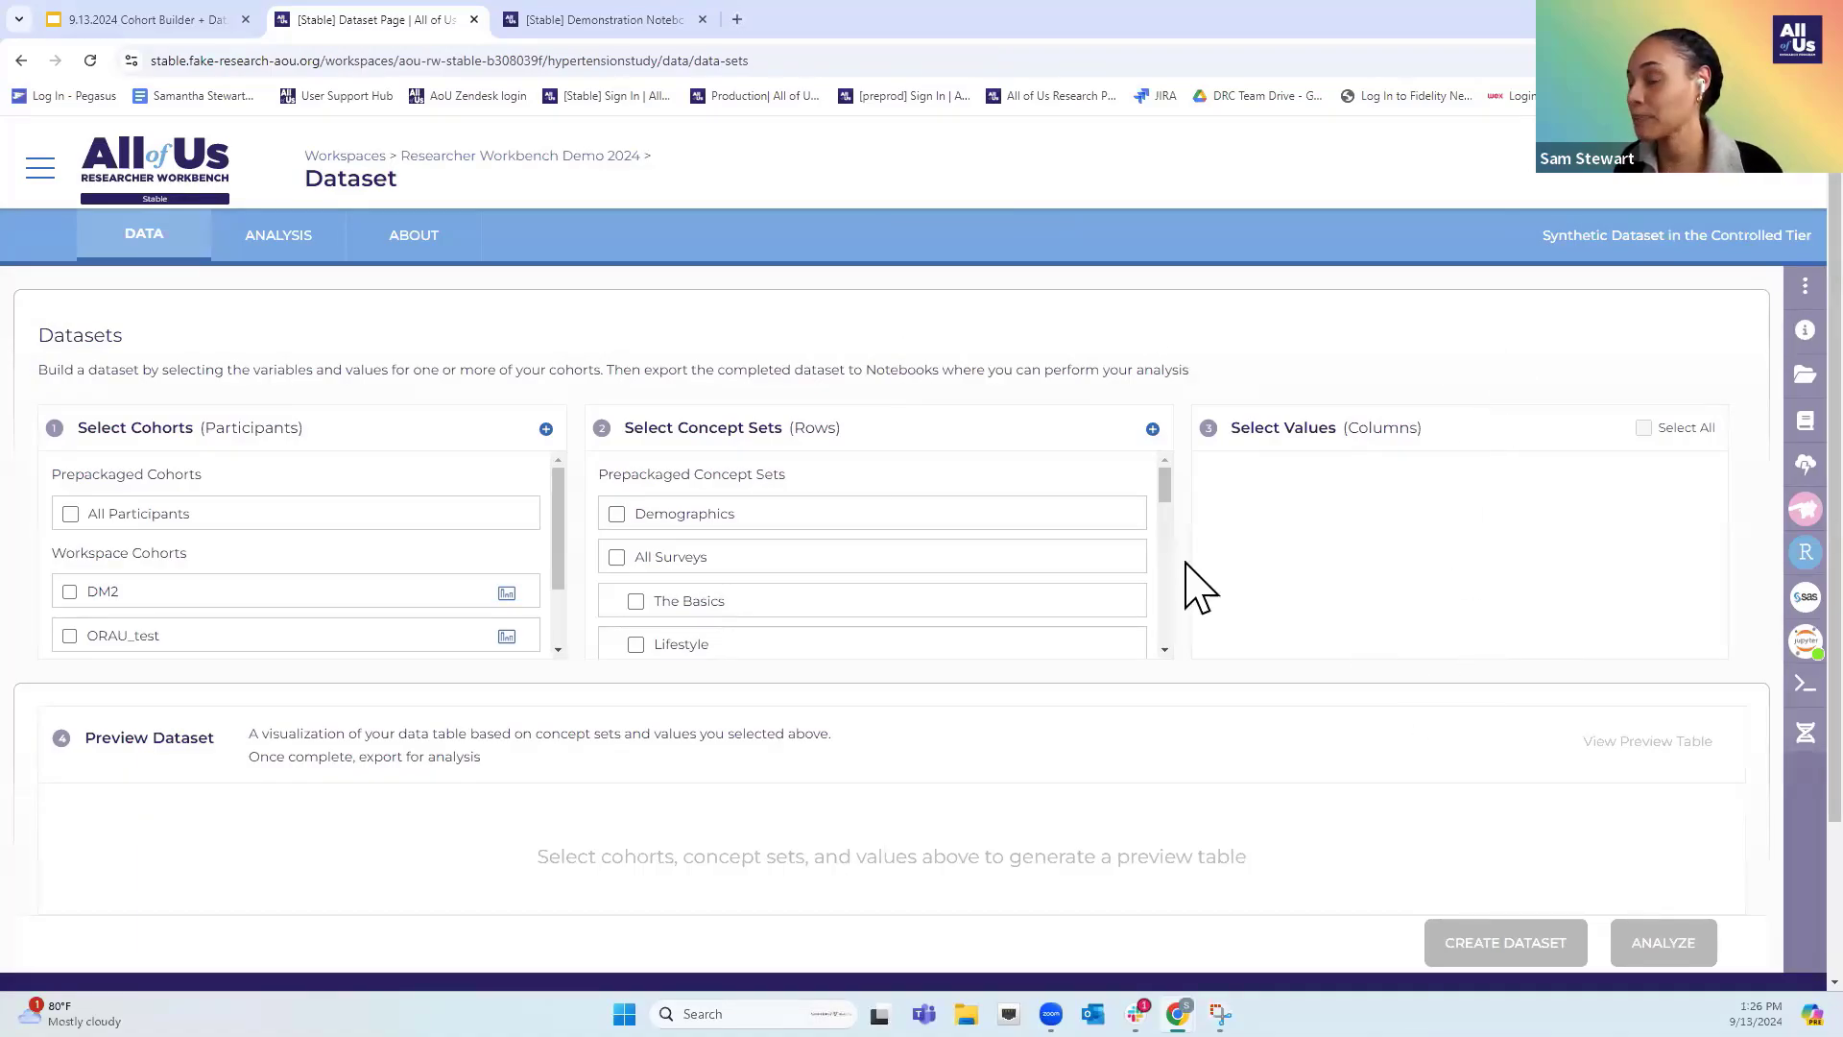
pyautogui.scroll(-5, 168, 518)
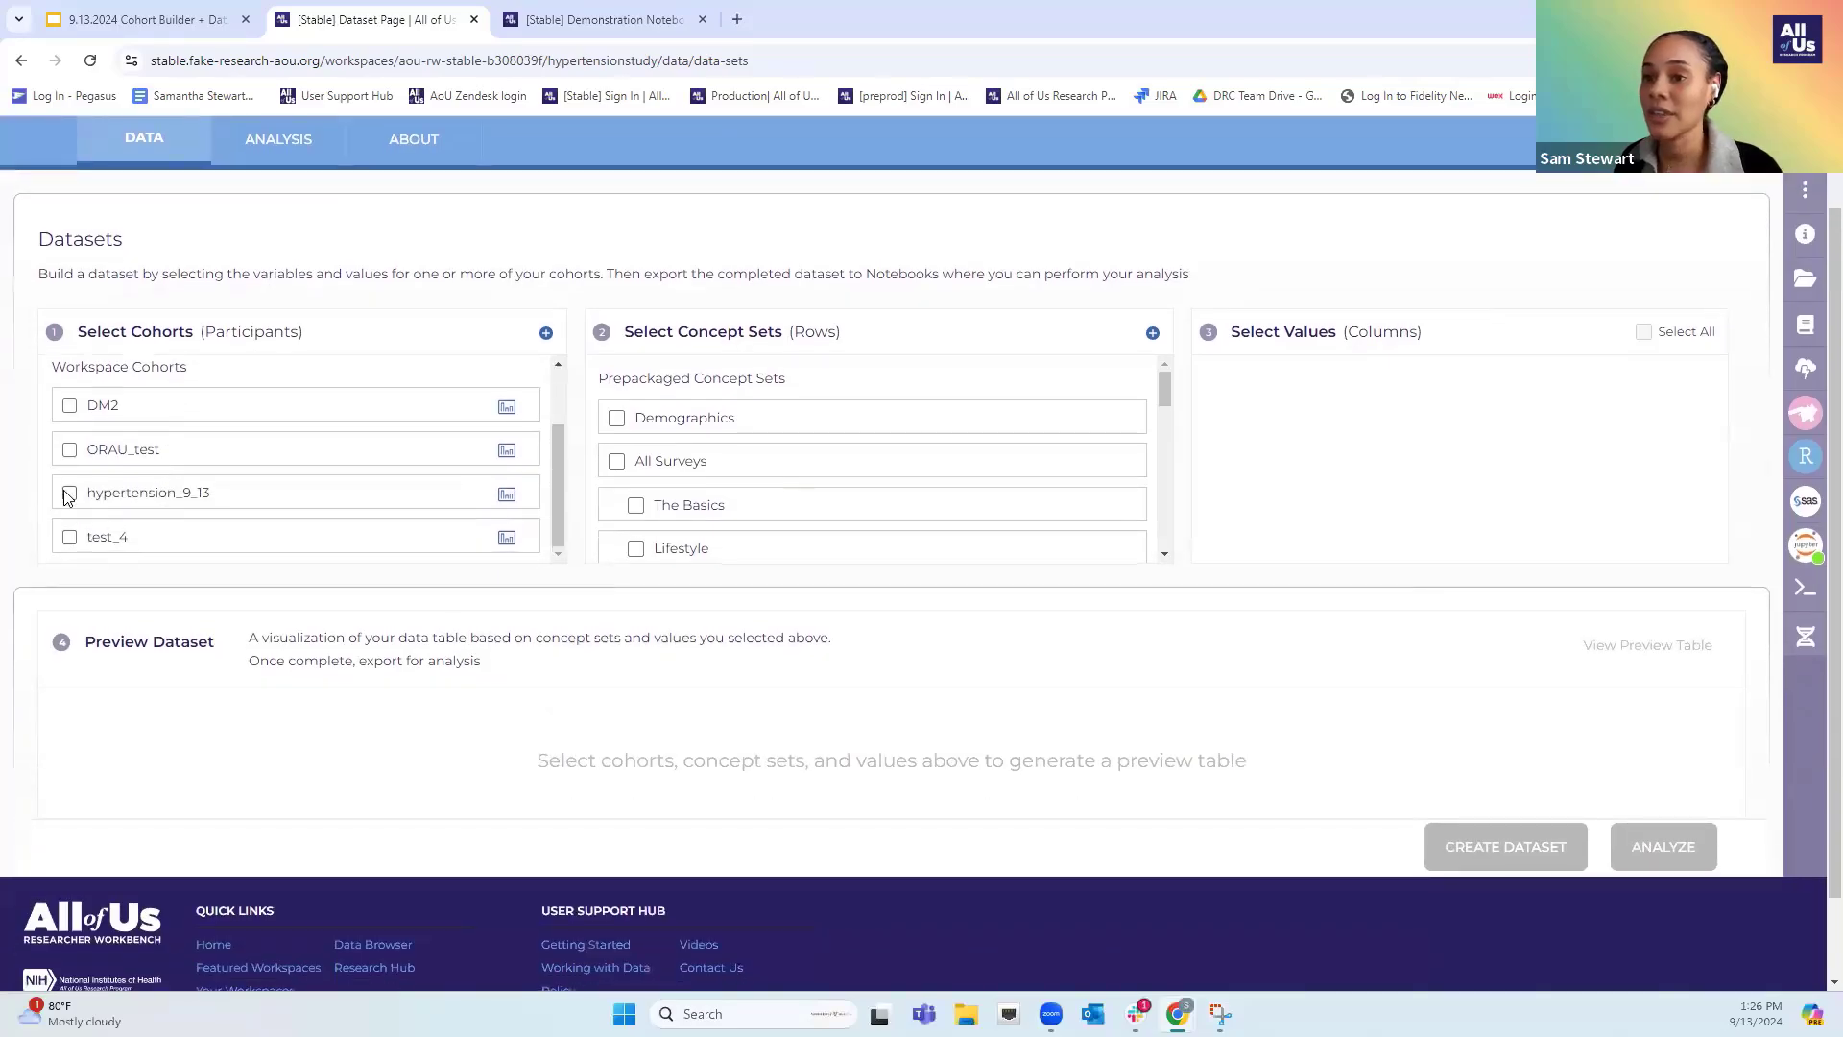
pyautogui.scroll(2, 438, 547)
pyautogui.scroll(-2, 438, 547)
pyautogui.click(336, 505)
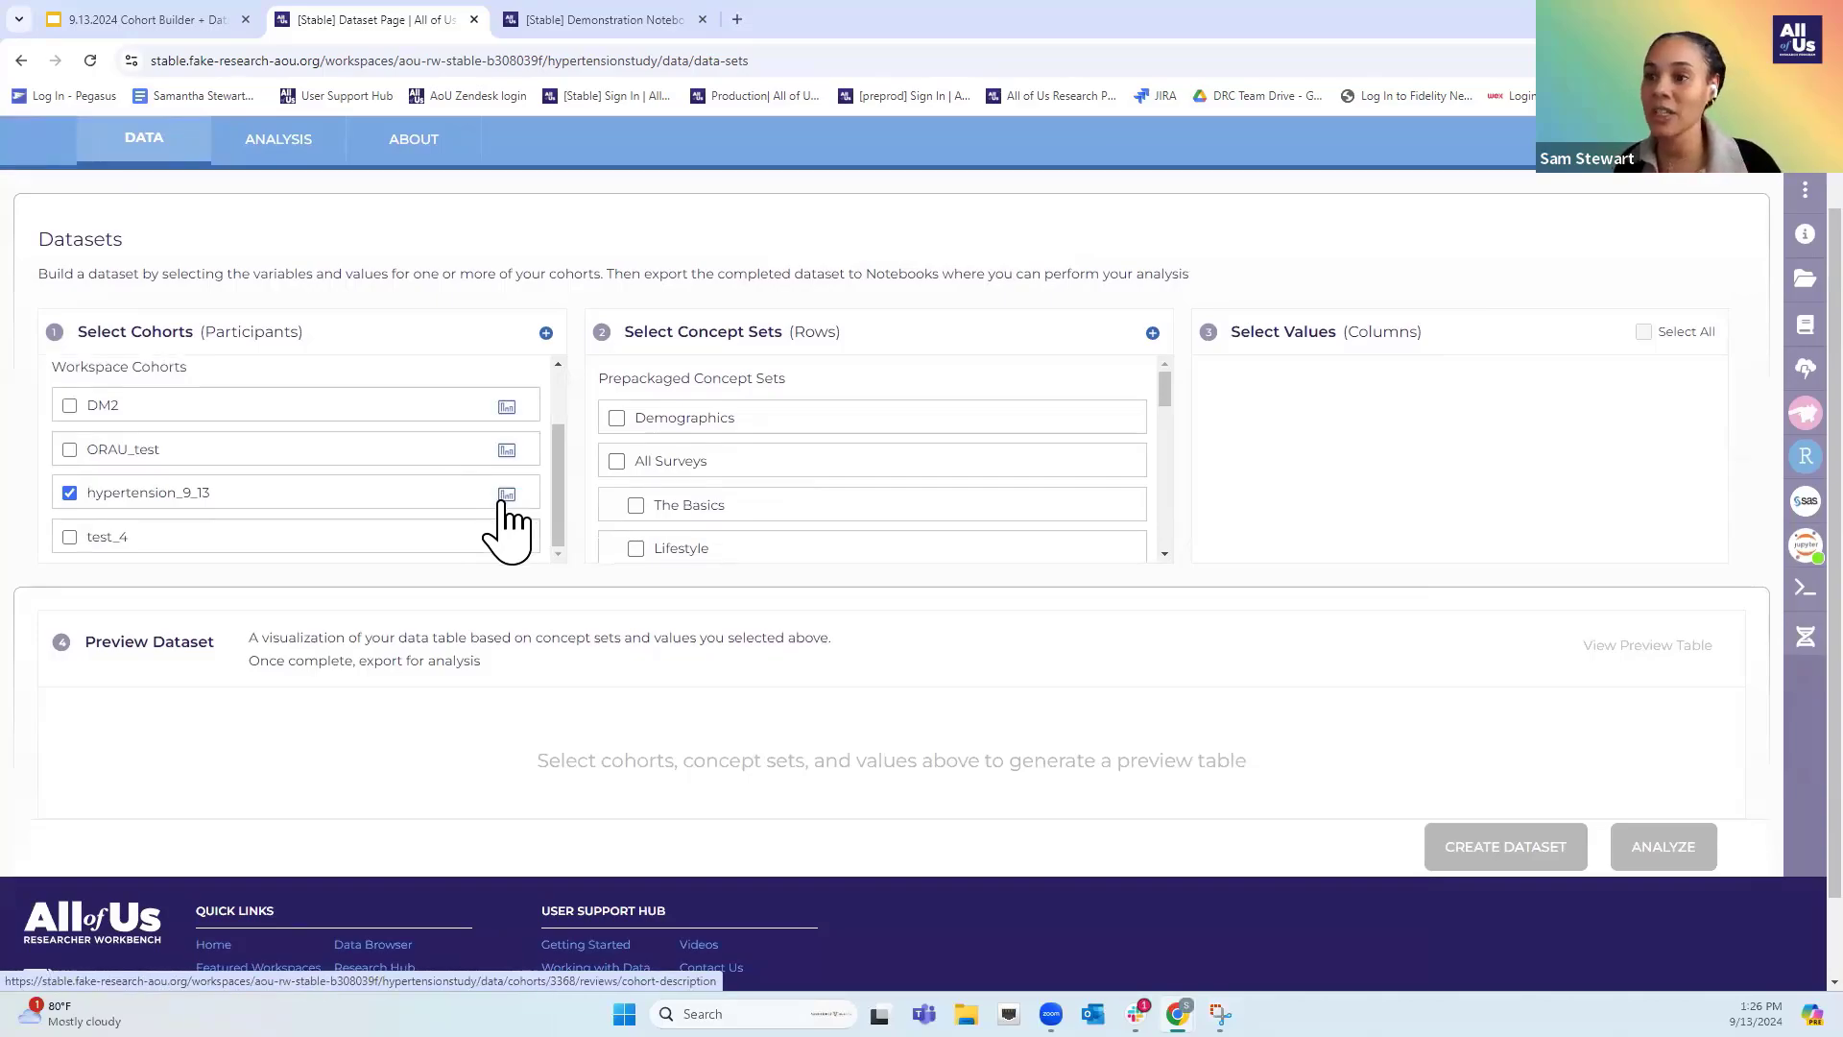
pyautogui.scroll(1, 501, 501)
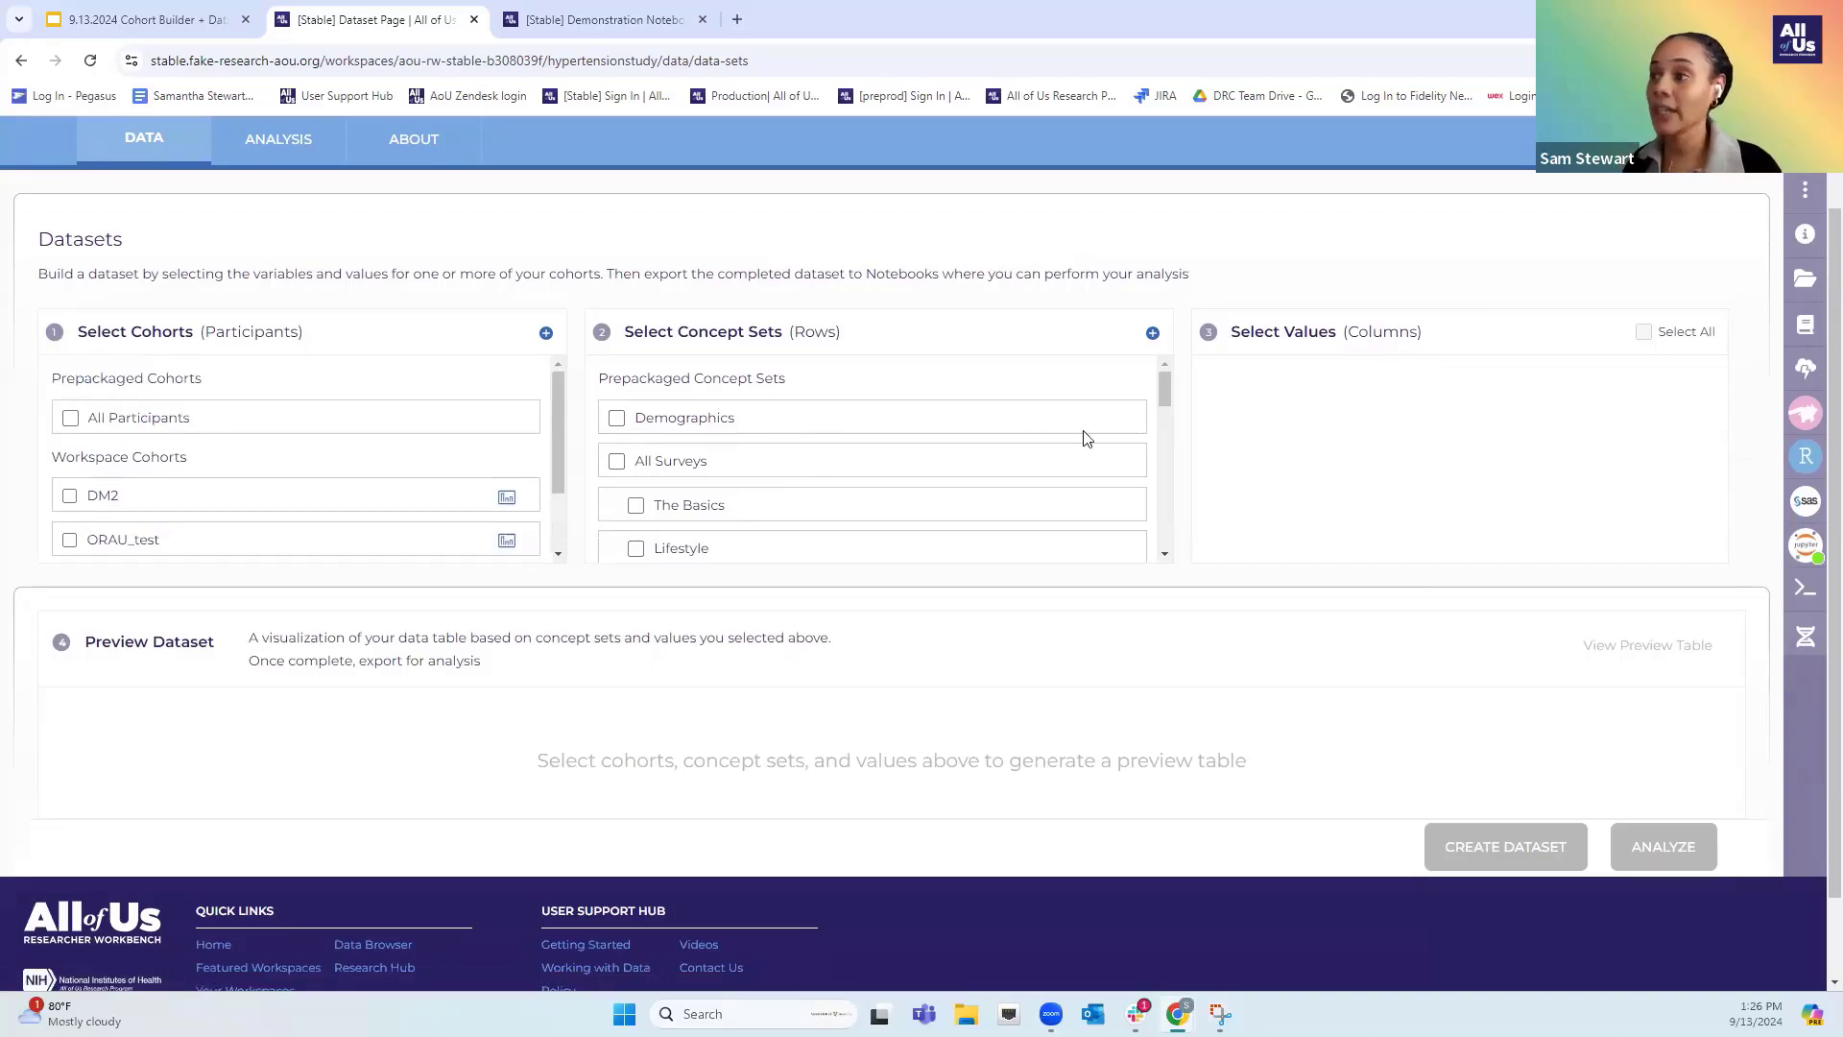
# Examine the prepackaged and workspace concept sets available for the dataset, including surveys, Fitbit, genomic and zip code socioeconomic data
pyautogui.moveTo(1164, 401); pyautogui.dragTo(1162, 432)
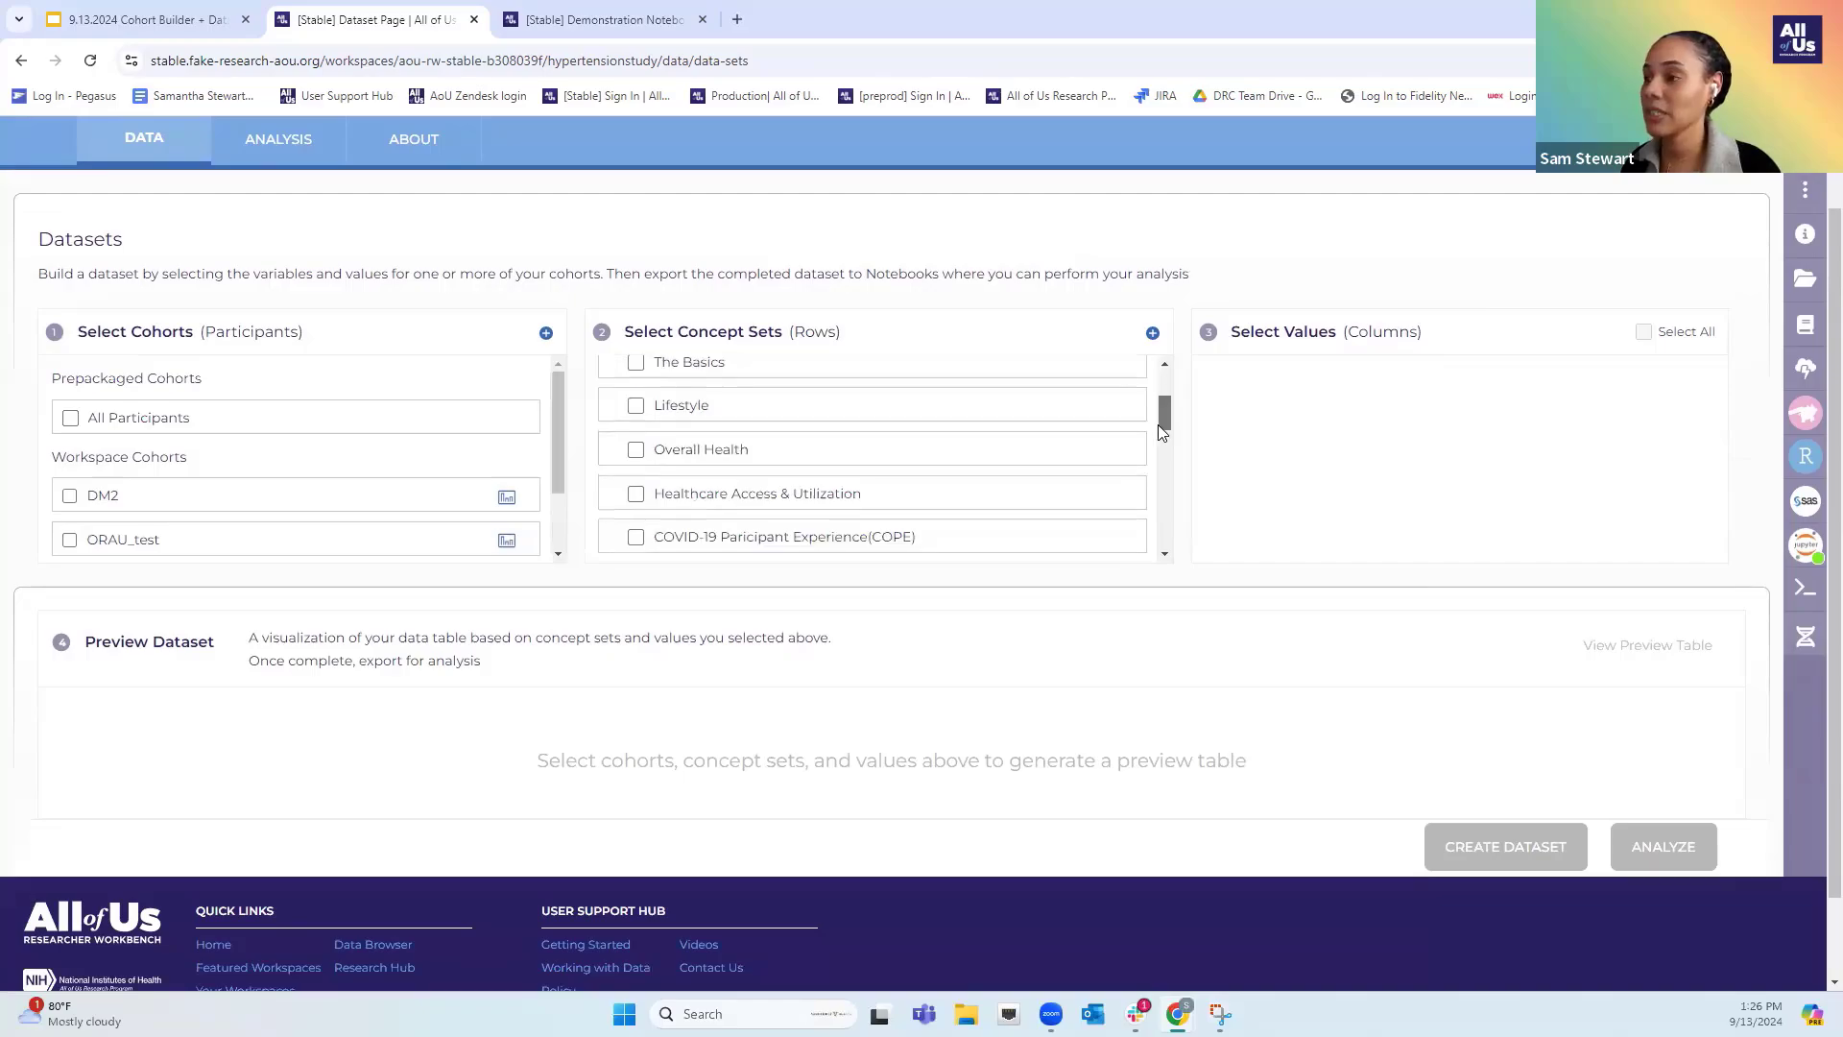
pyautogui.scroll(-1, 1062, 448)
pyautogui.scroll(2, 863, 461)
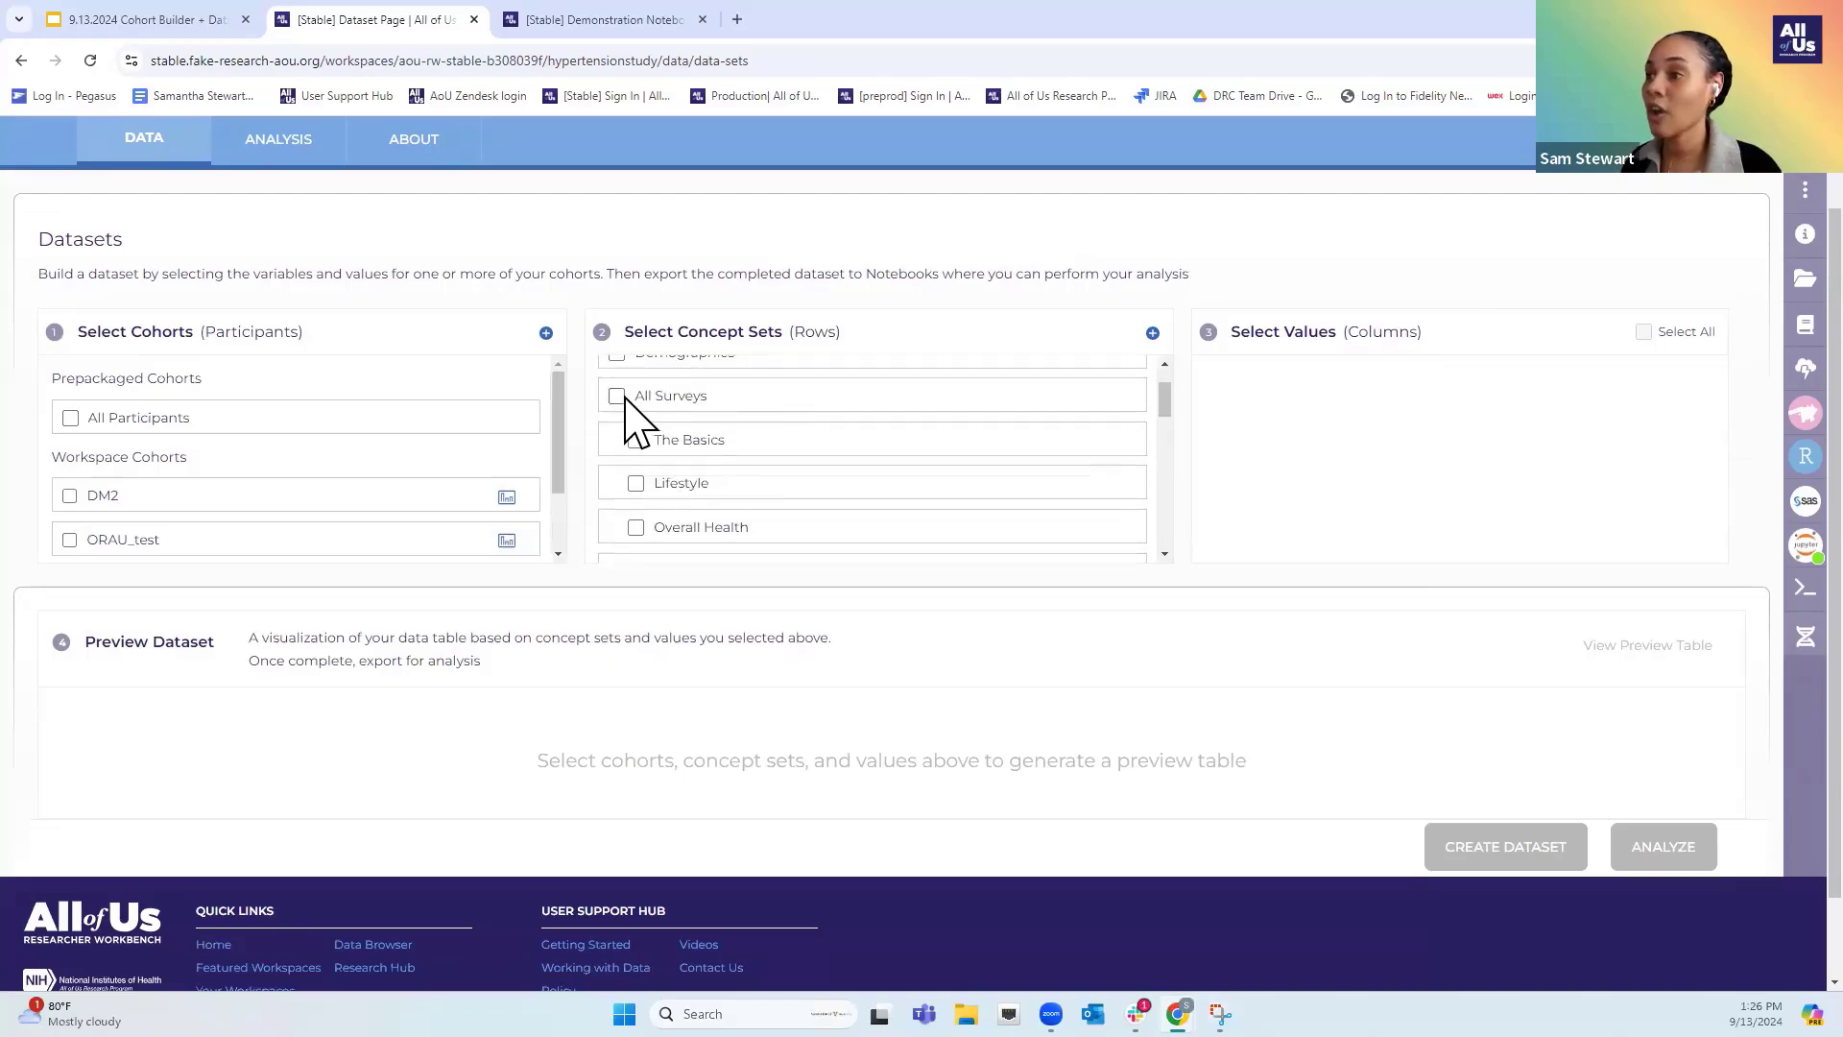
pyautogui.scroll(-2, 747, 494)
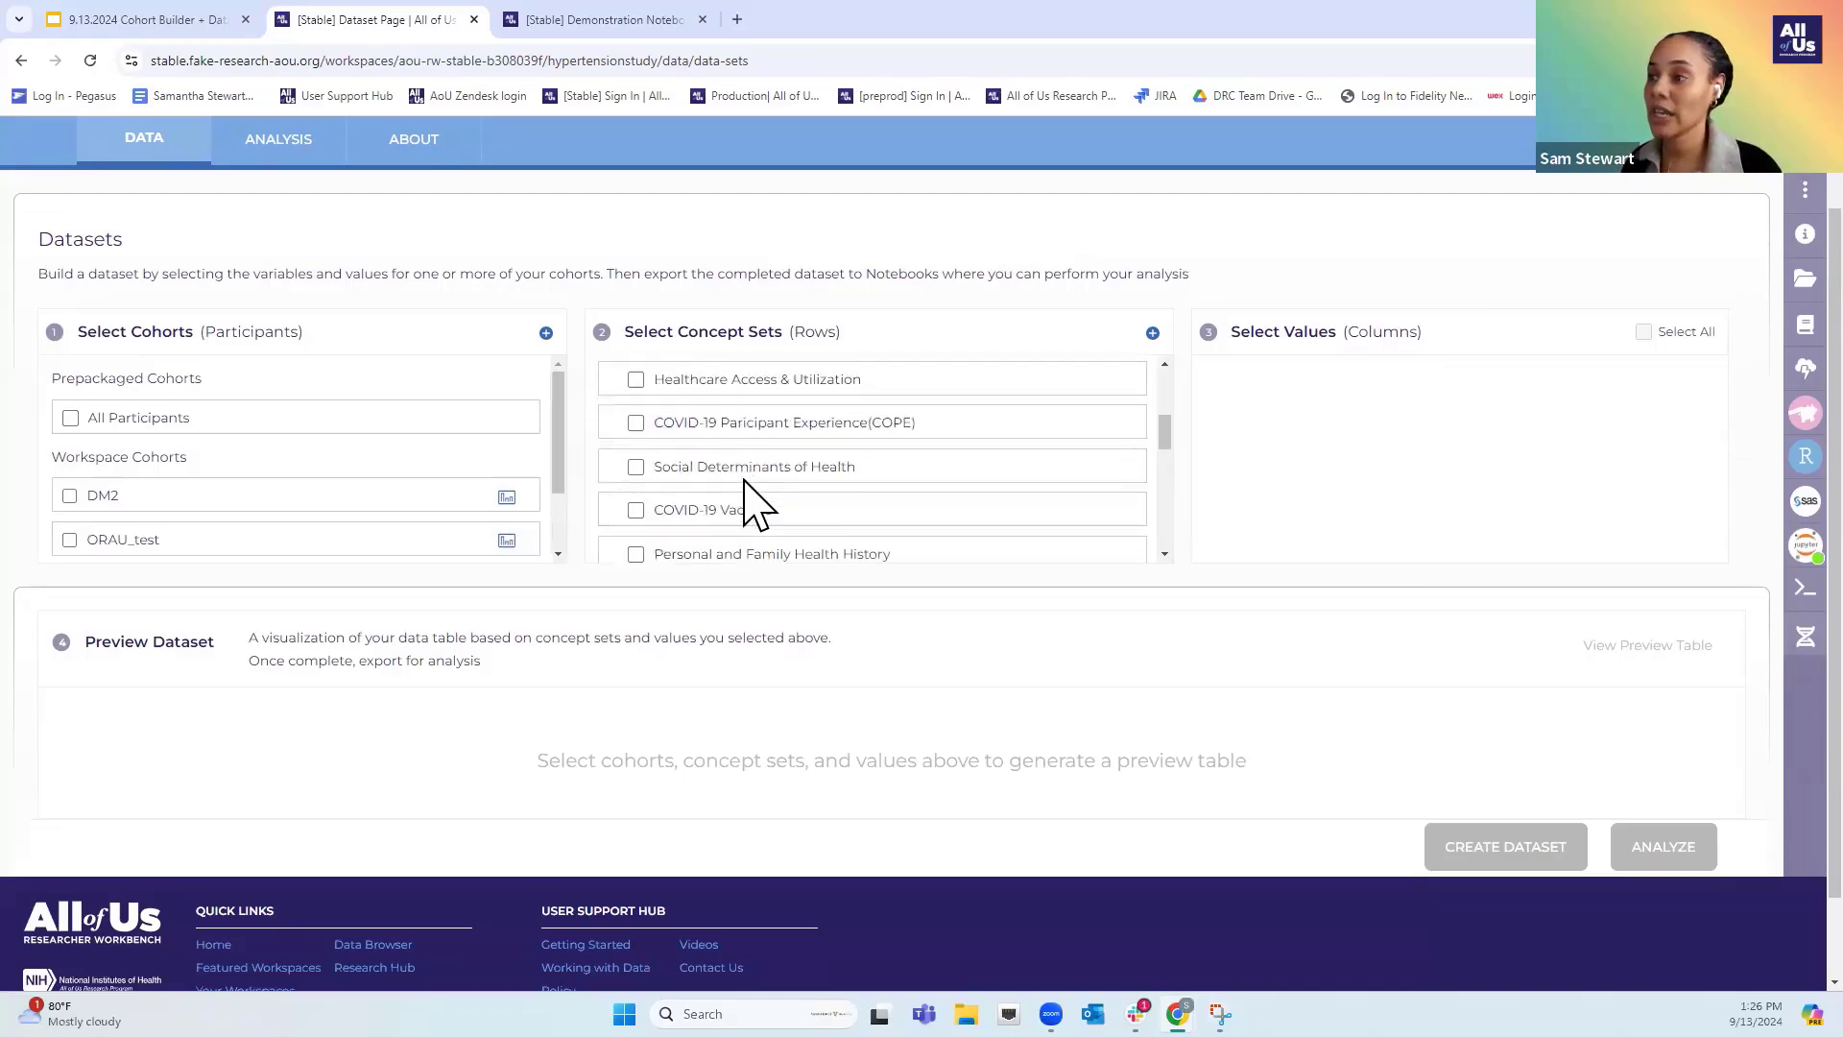
pyautogui.scroll(1, 748, 480)
pyautogui.scroll(1, 753, 456)
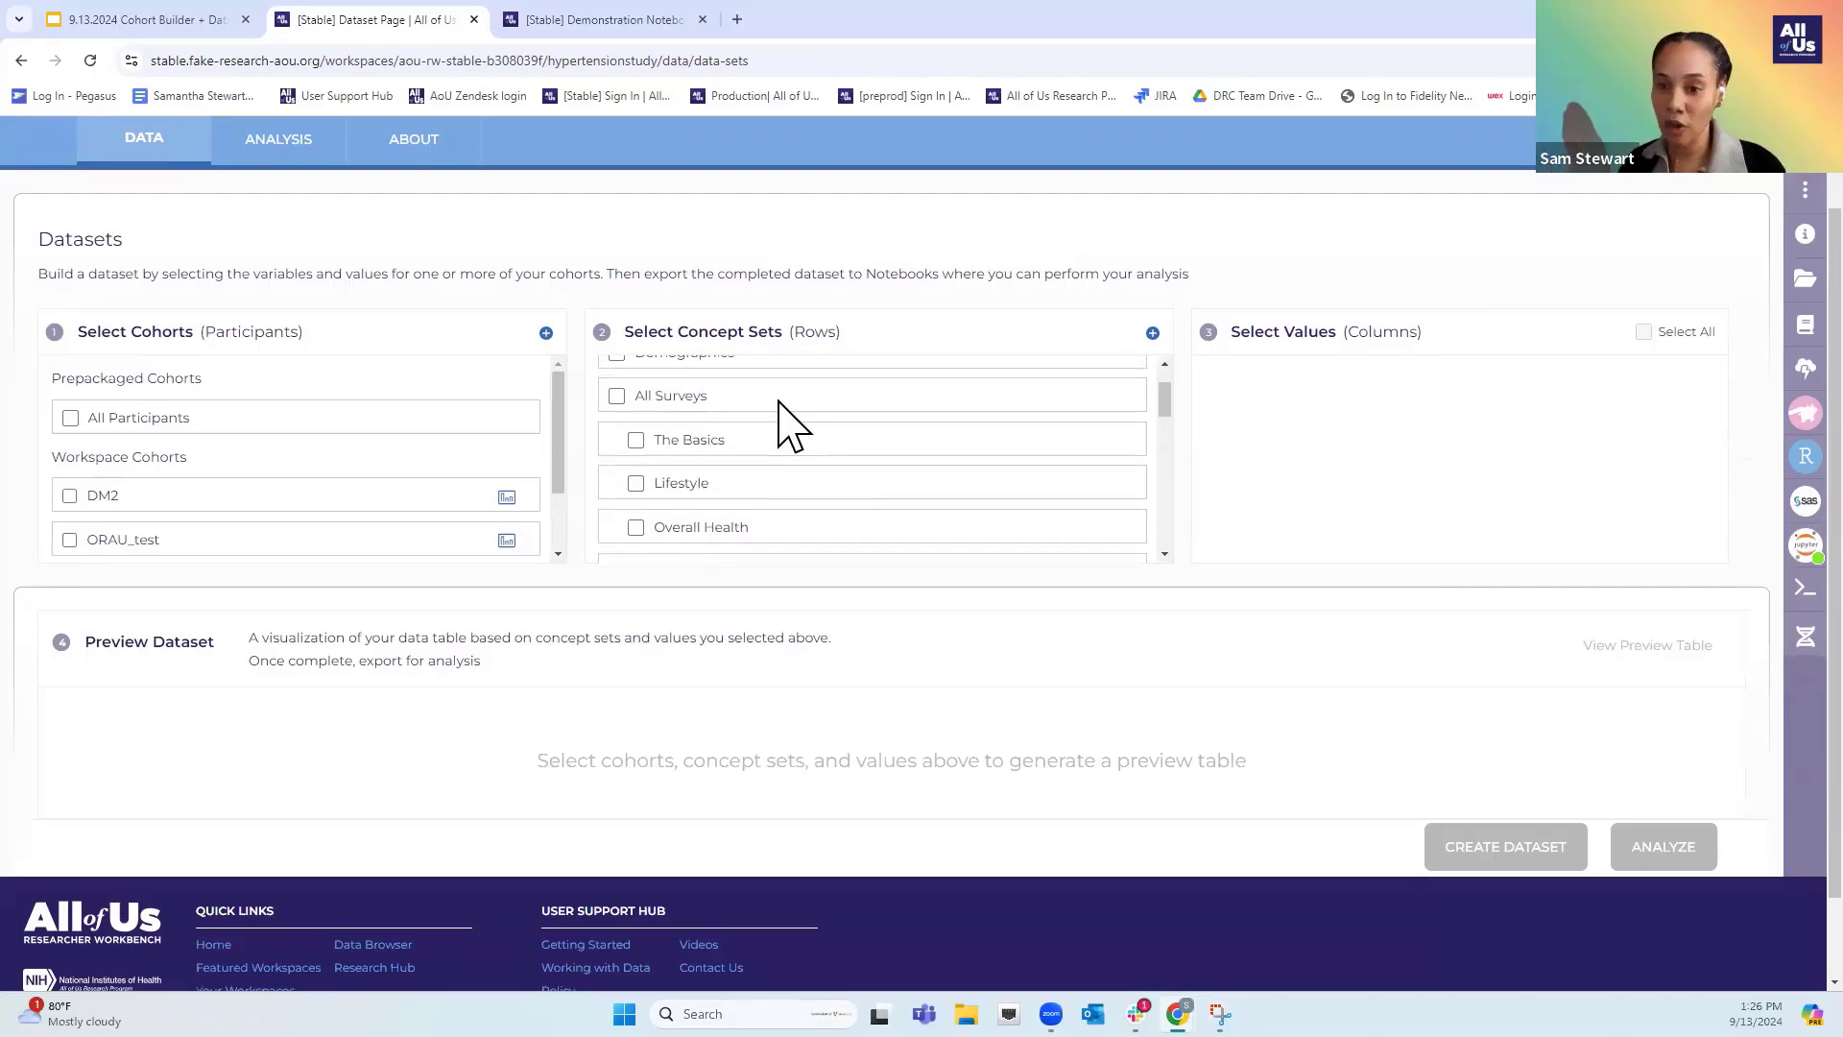
pyautogui.scroll(-2, 728, 437)
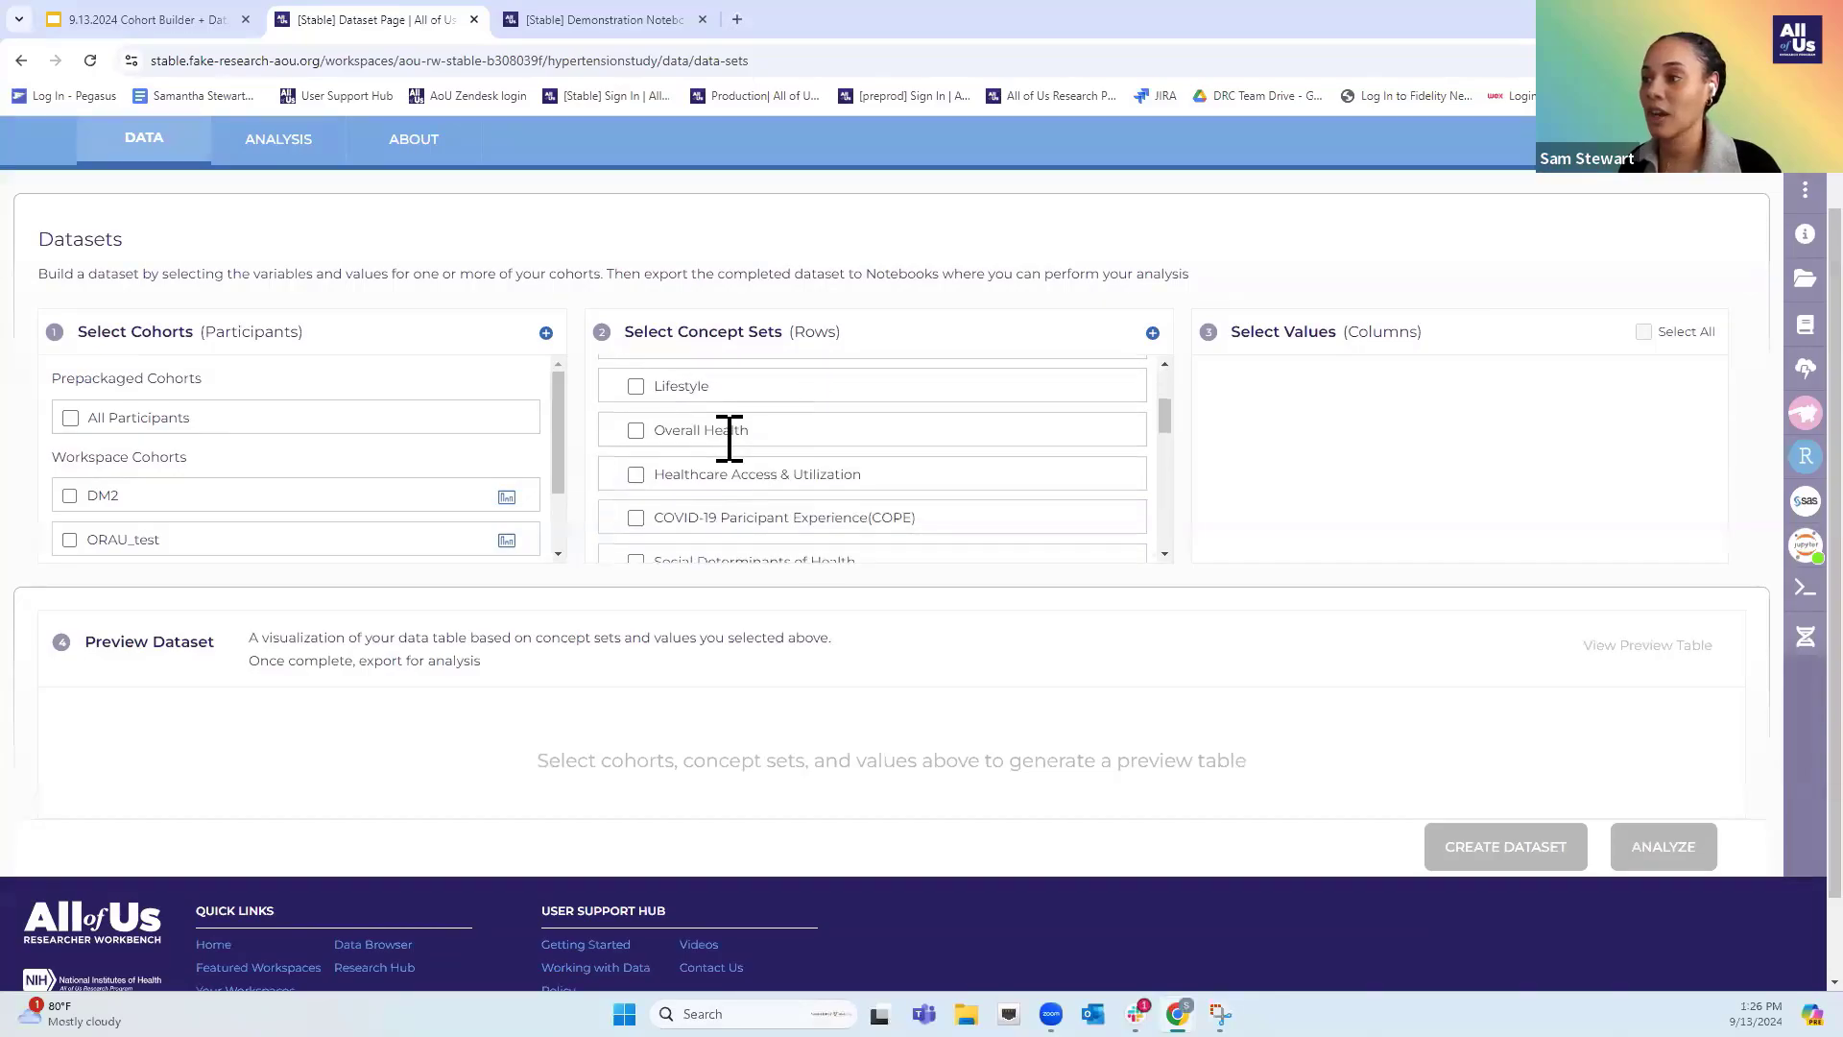
pyautogui.scroll(-3, 732, 457)
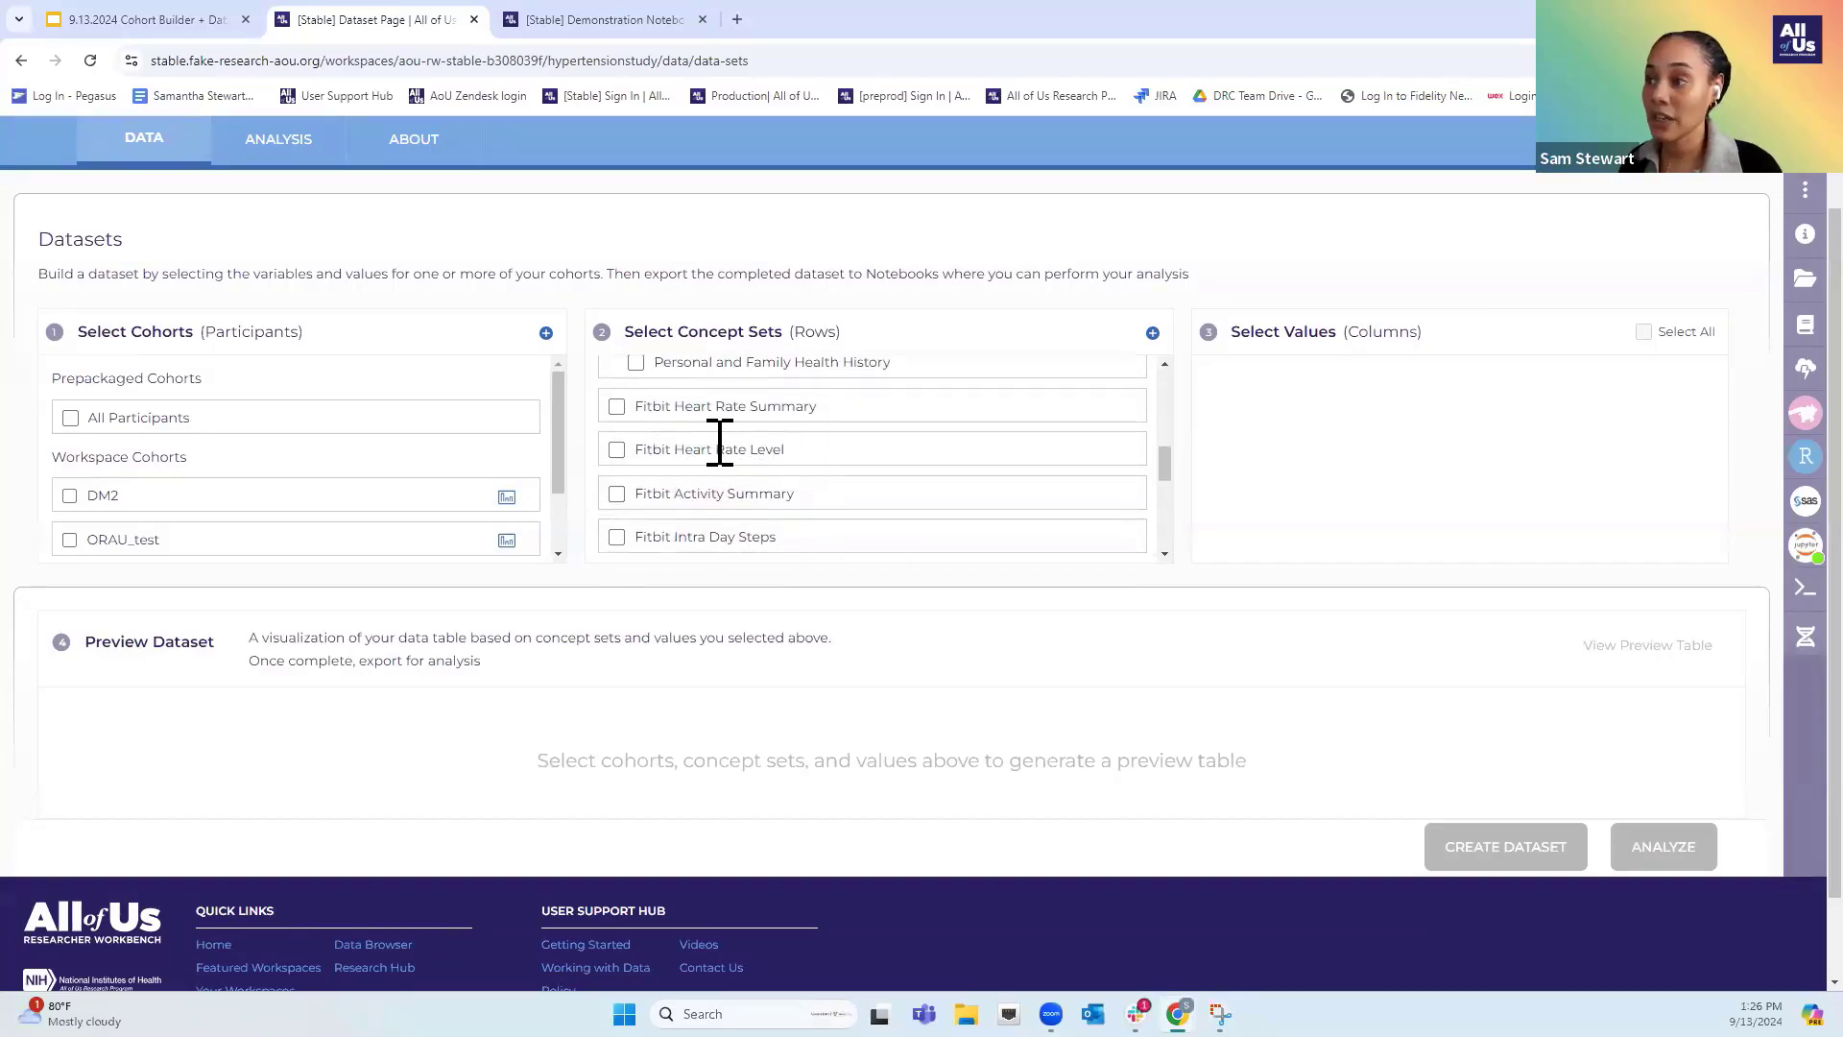
pyautogui.scroll(-2, 715, 442)
pyautogui.scroll(-3, 717, 441)
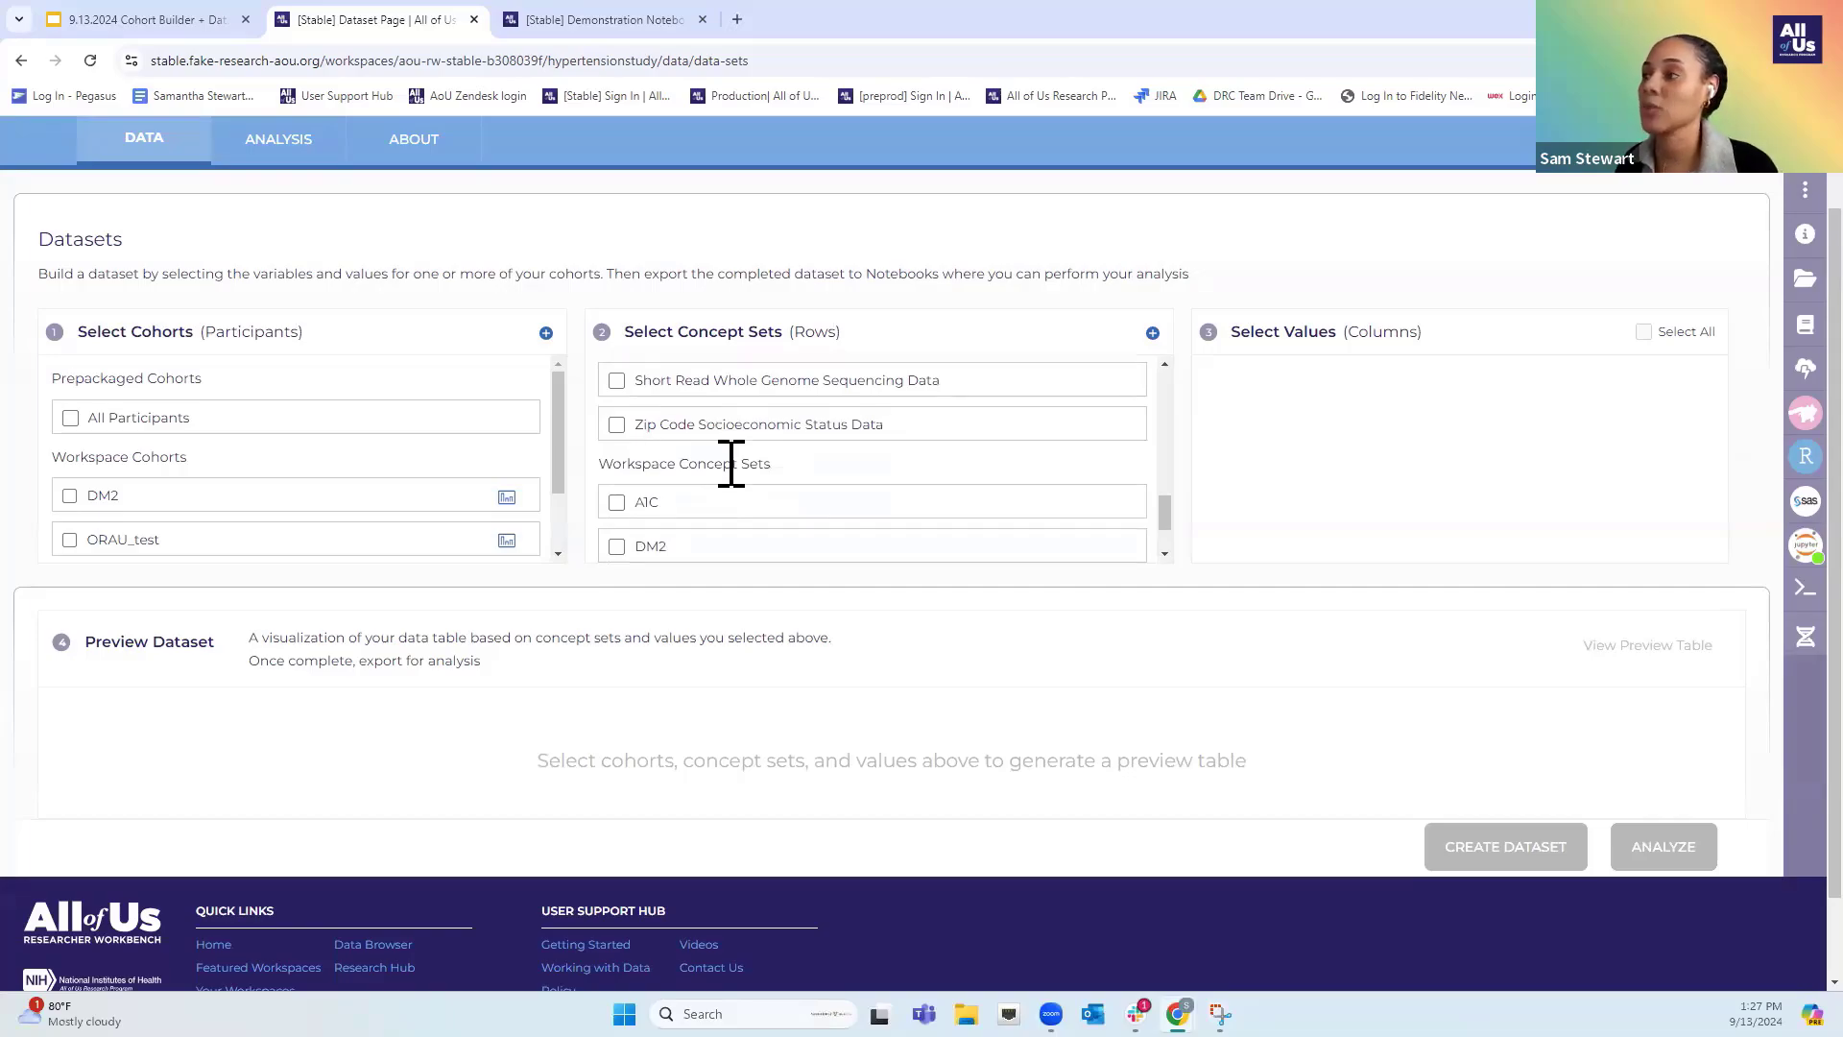
pyautogui.scroll(1, 731, 463)
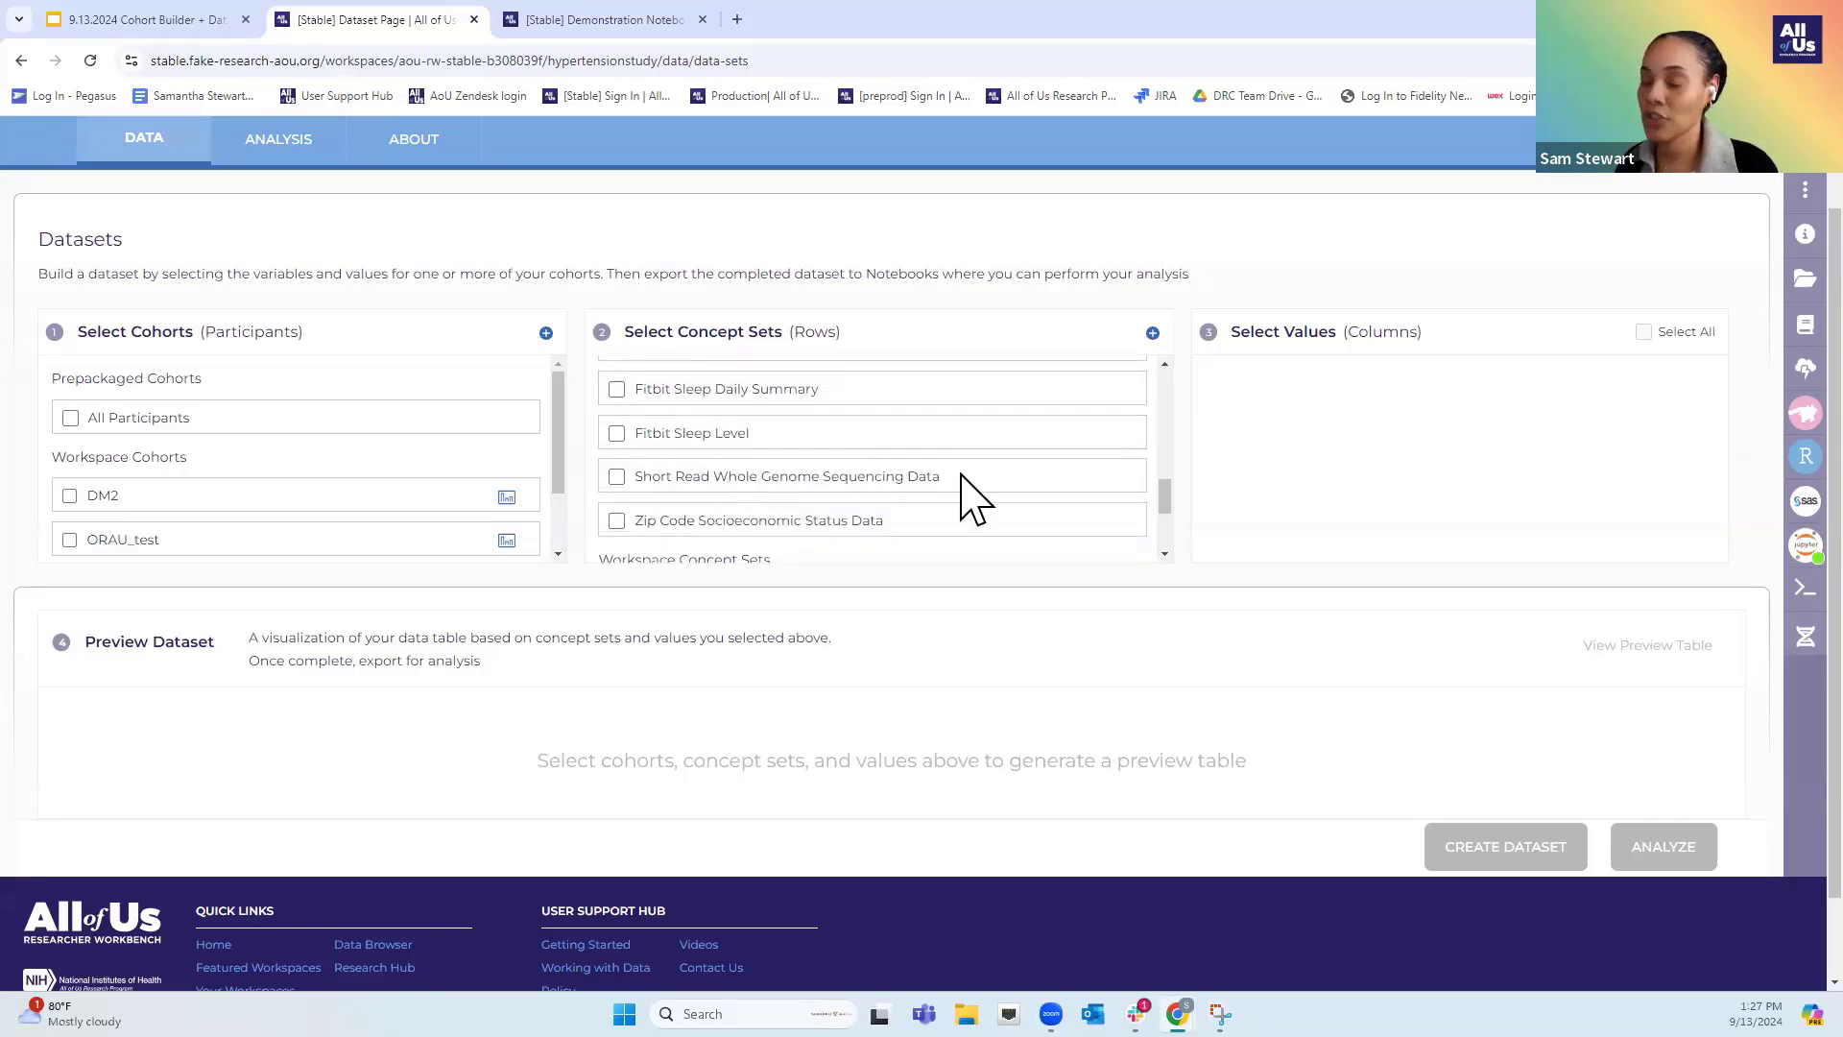
# Start a new concept set for the dataset and look through the available domains, survey questions and program physical measurements
pyautogui.click(1152, 333)
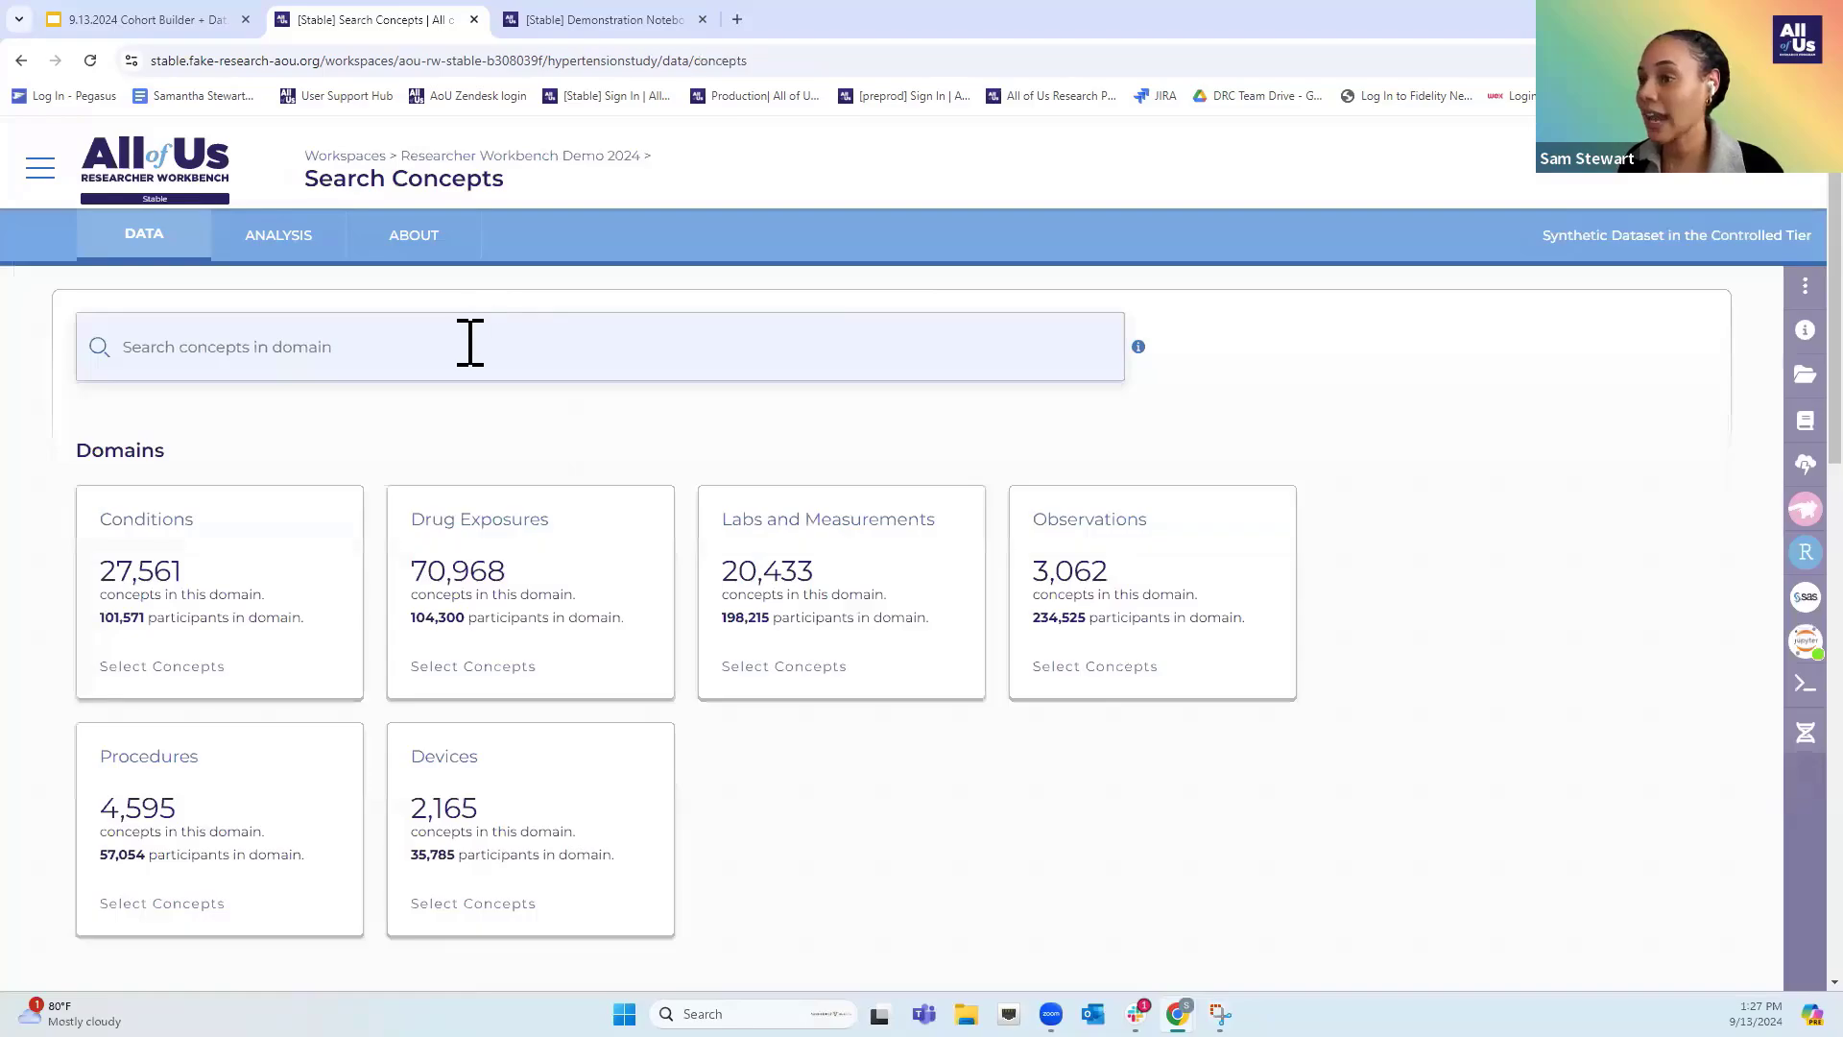
pyautogui.scroll(-4, 734, 610)
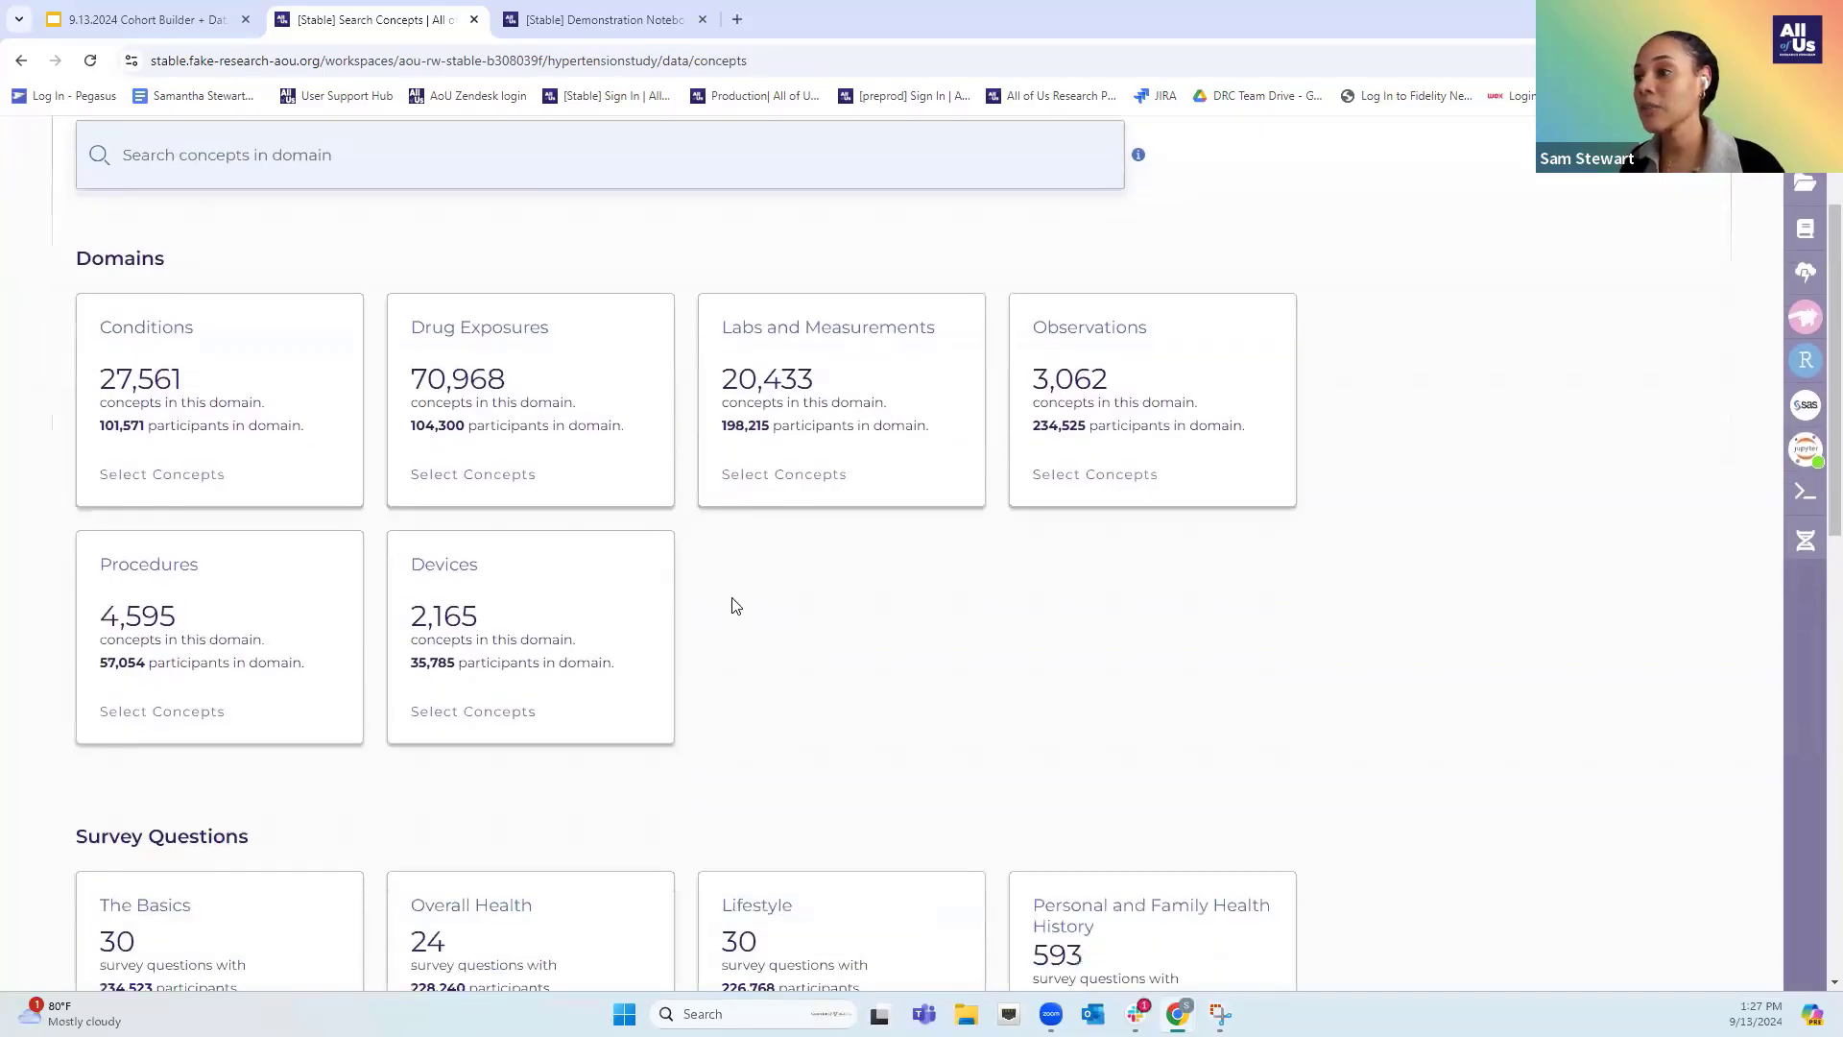
pyautogui.scroll(-7, 735, 605)
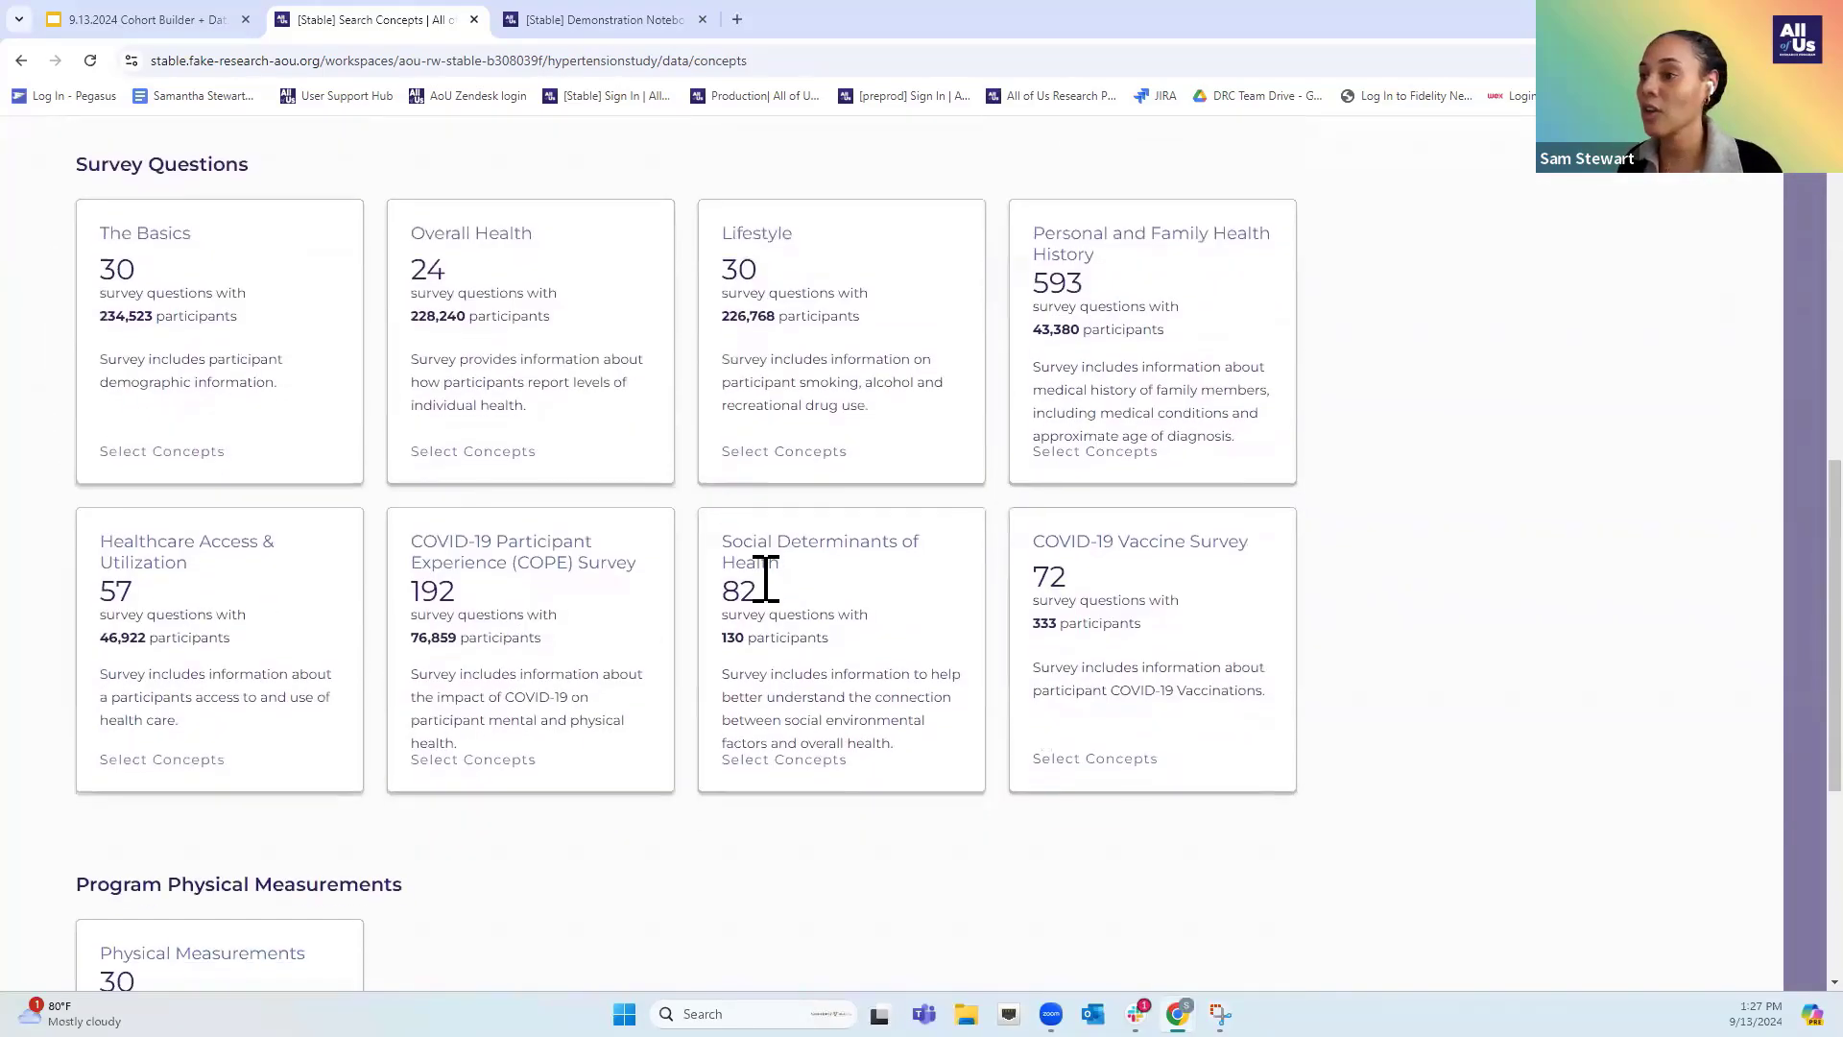
pyautogui.scroll(-3, 759, 595)
pyautogui.scroll(8, 756, 595)
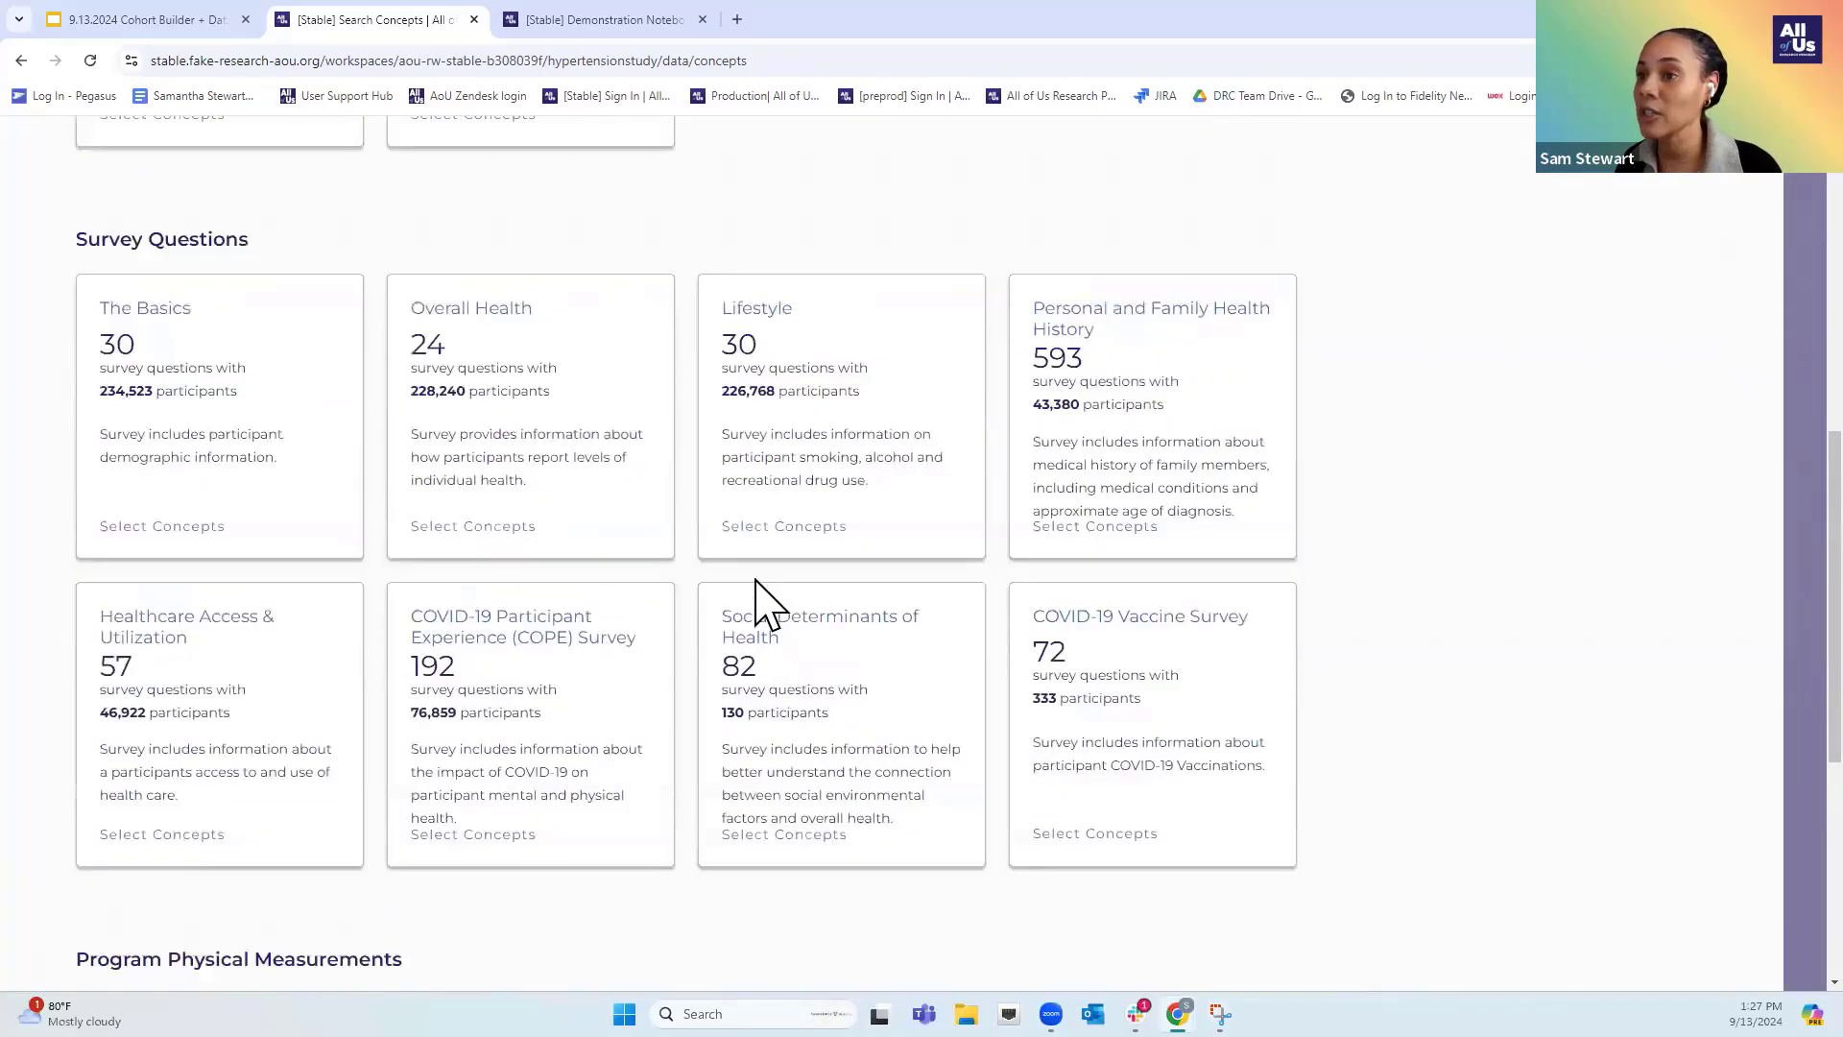
pyautogui.scroll(3, 768, 605)
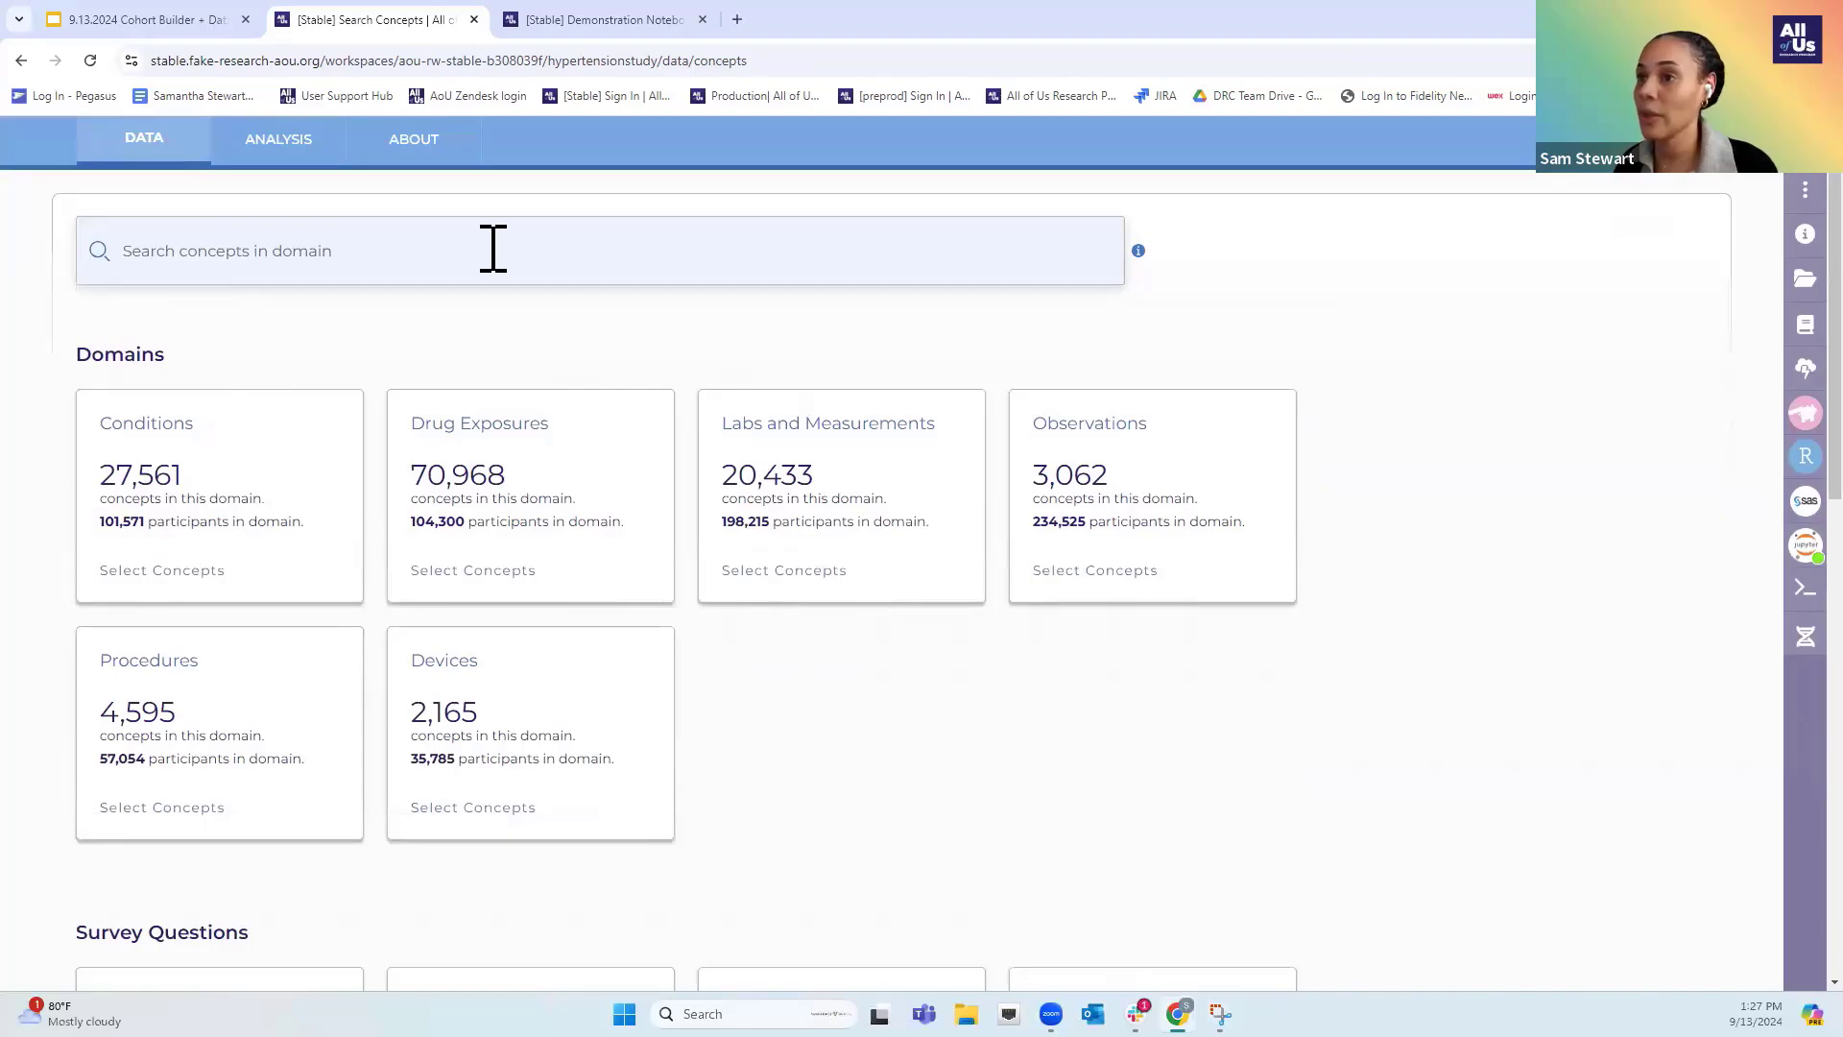
# Search the concepts for hypertension and open the matching concepts in the Conditions domain
pyautogui.click(401, 249)
pyautogui.write('hypertension')
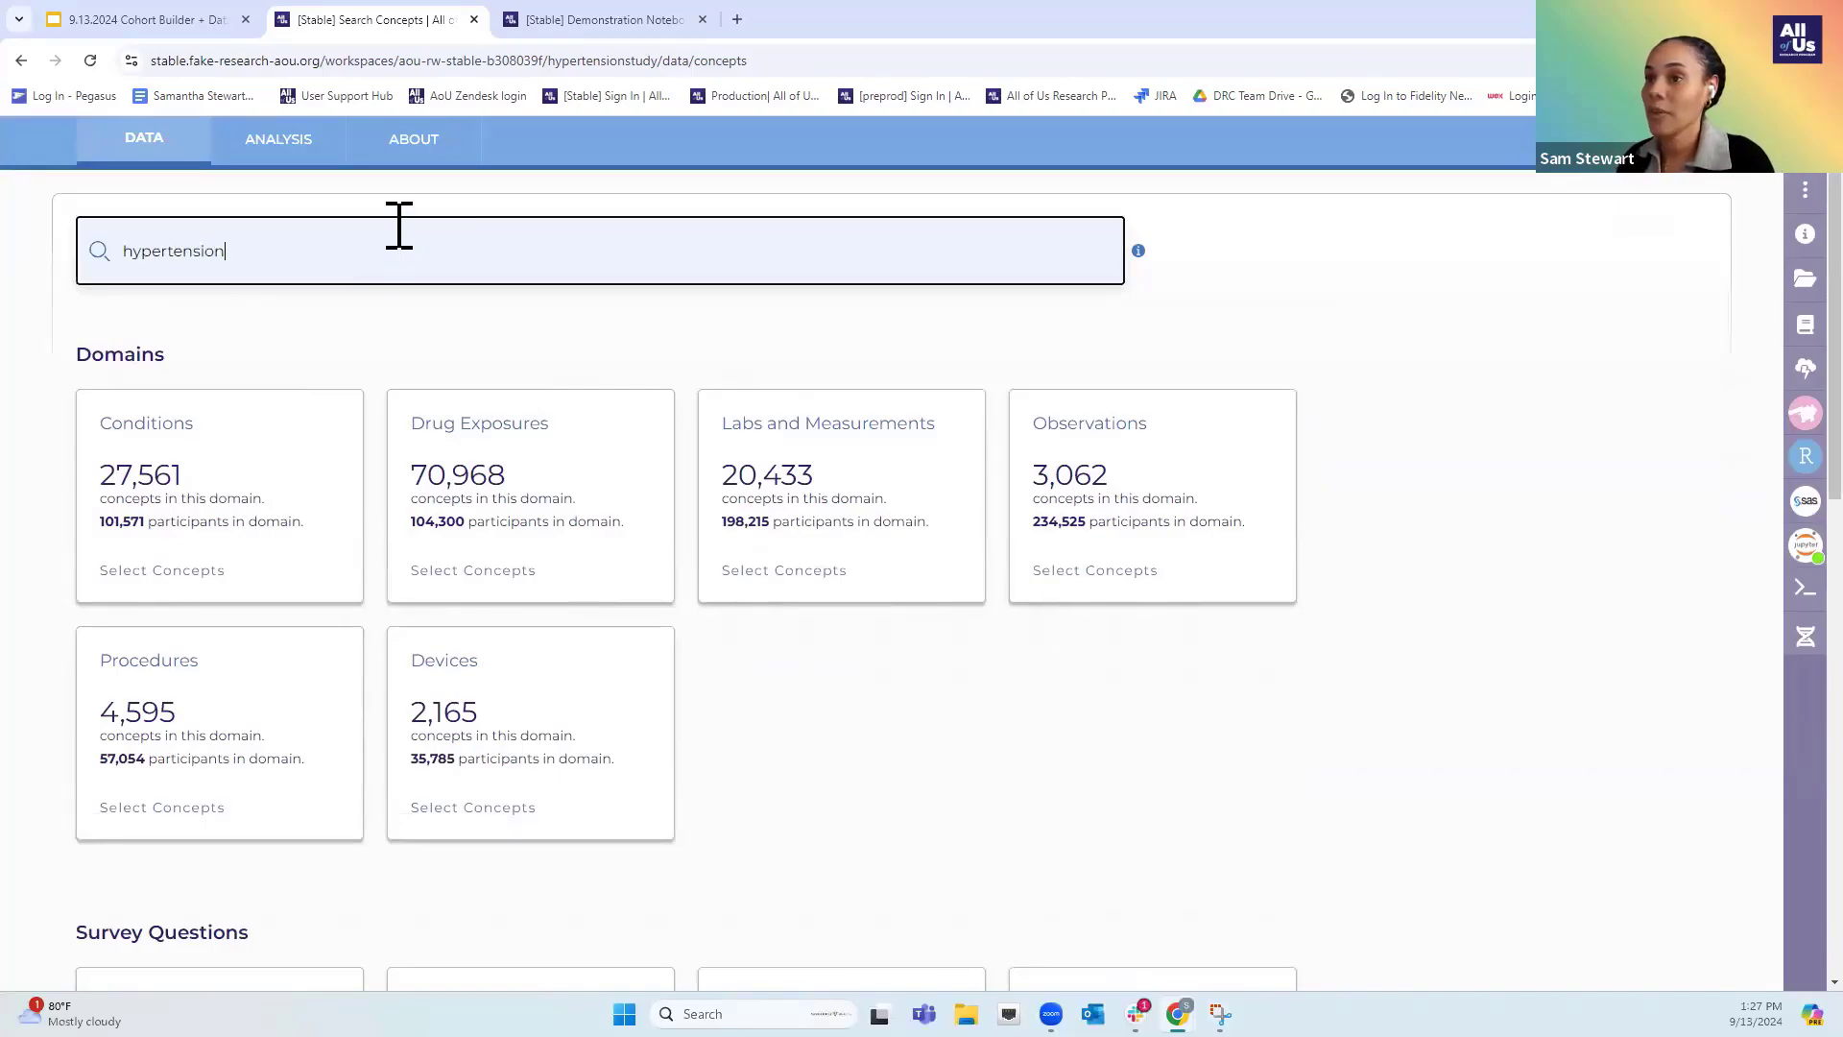
pyautogui.press('Return')
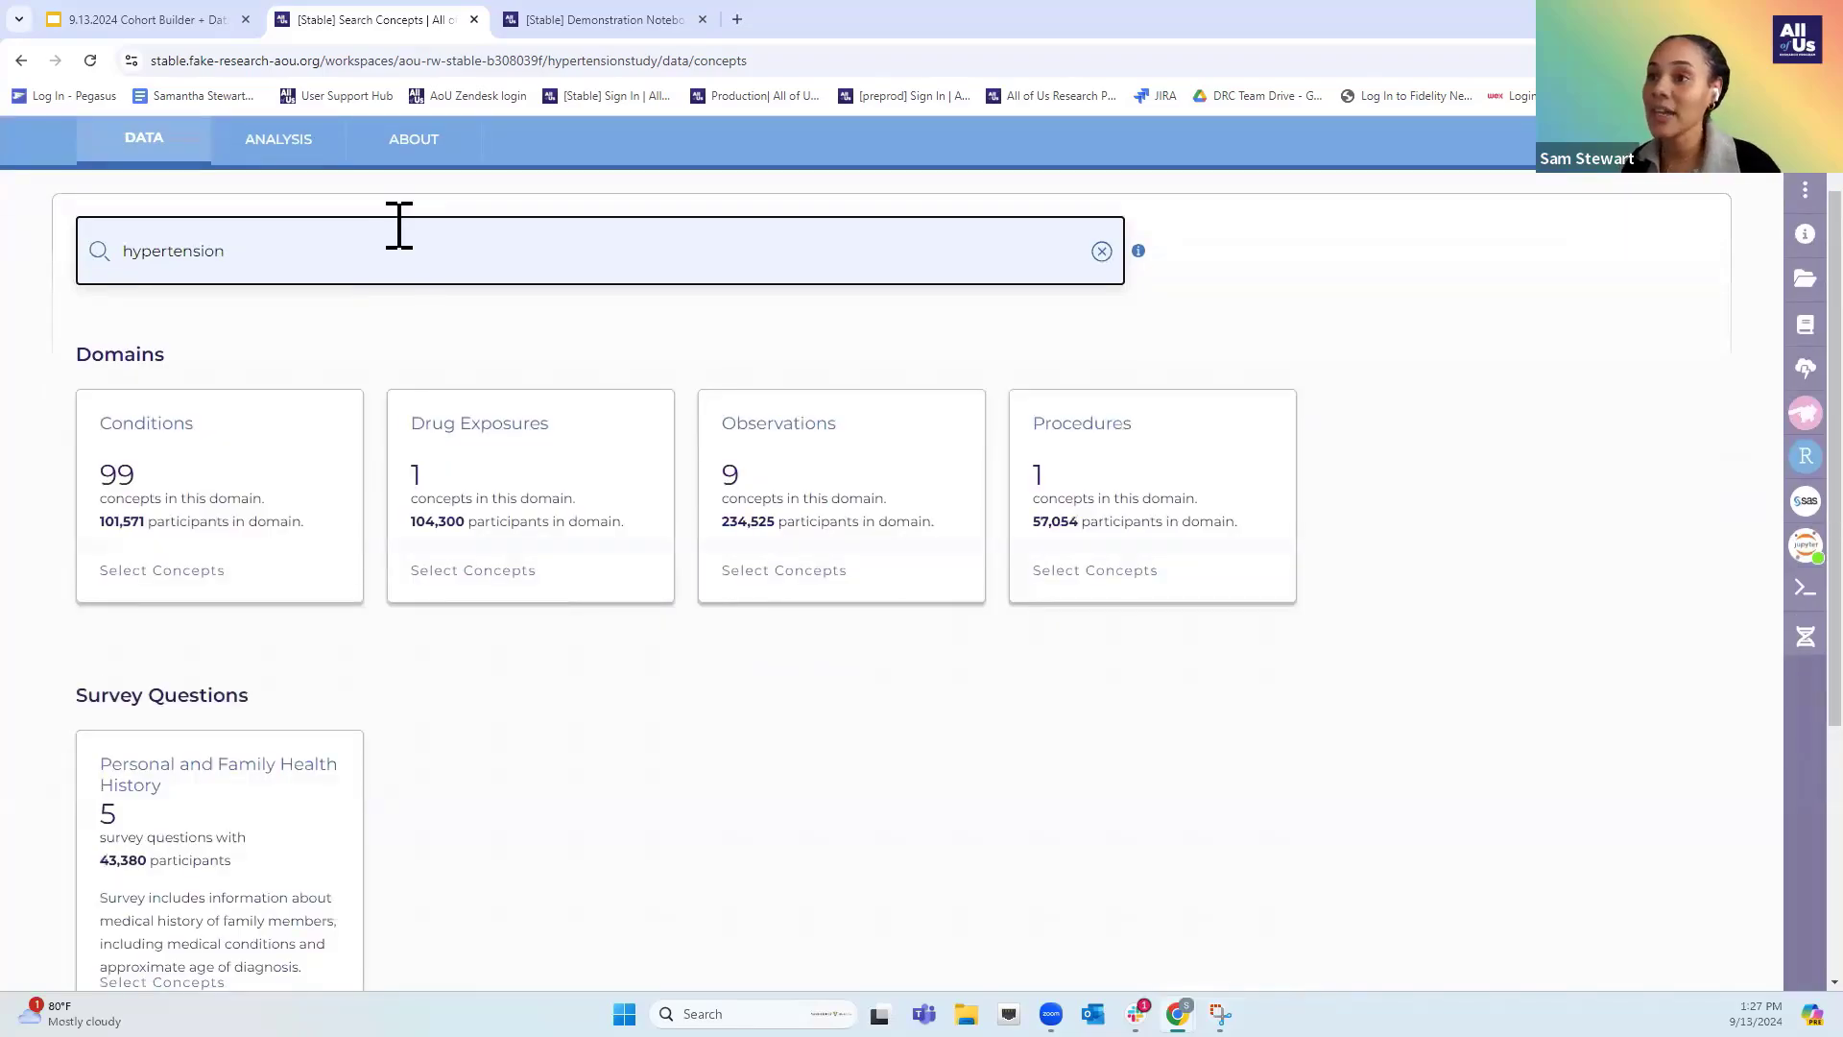
pyautogui.click(247, 430)
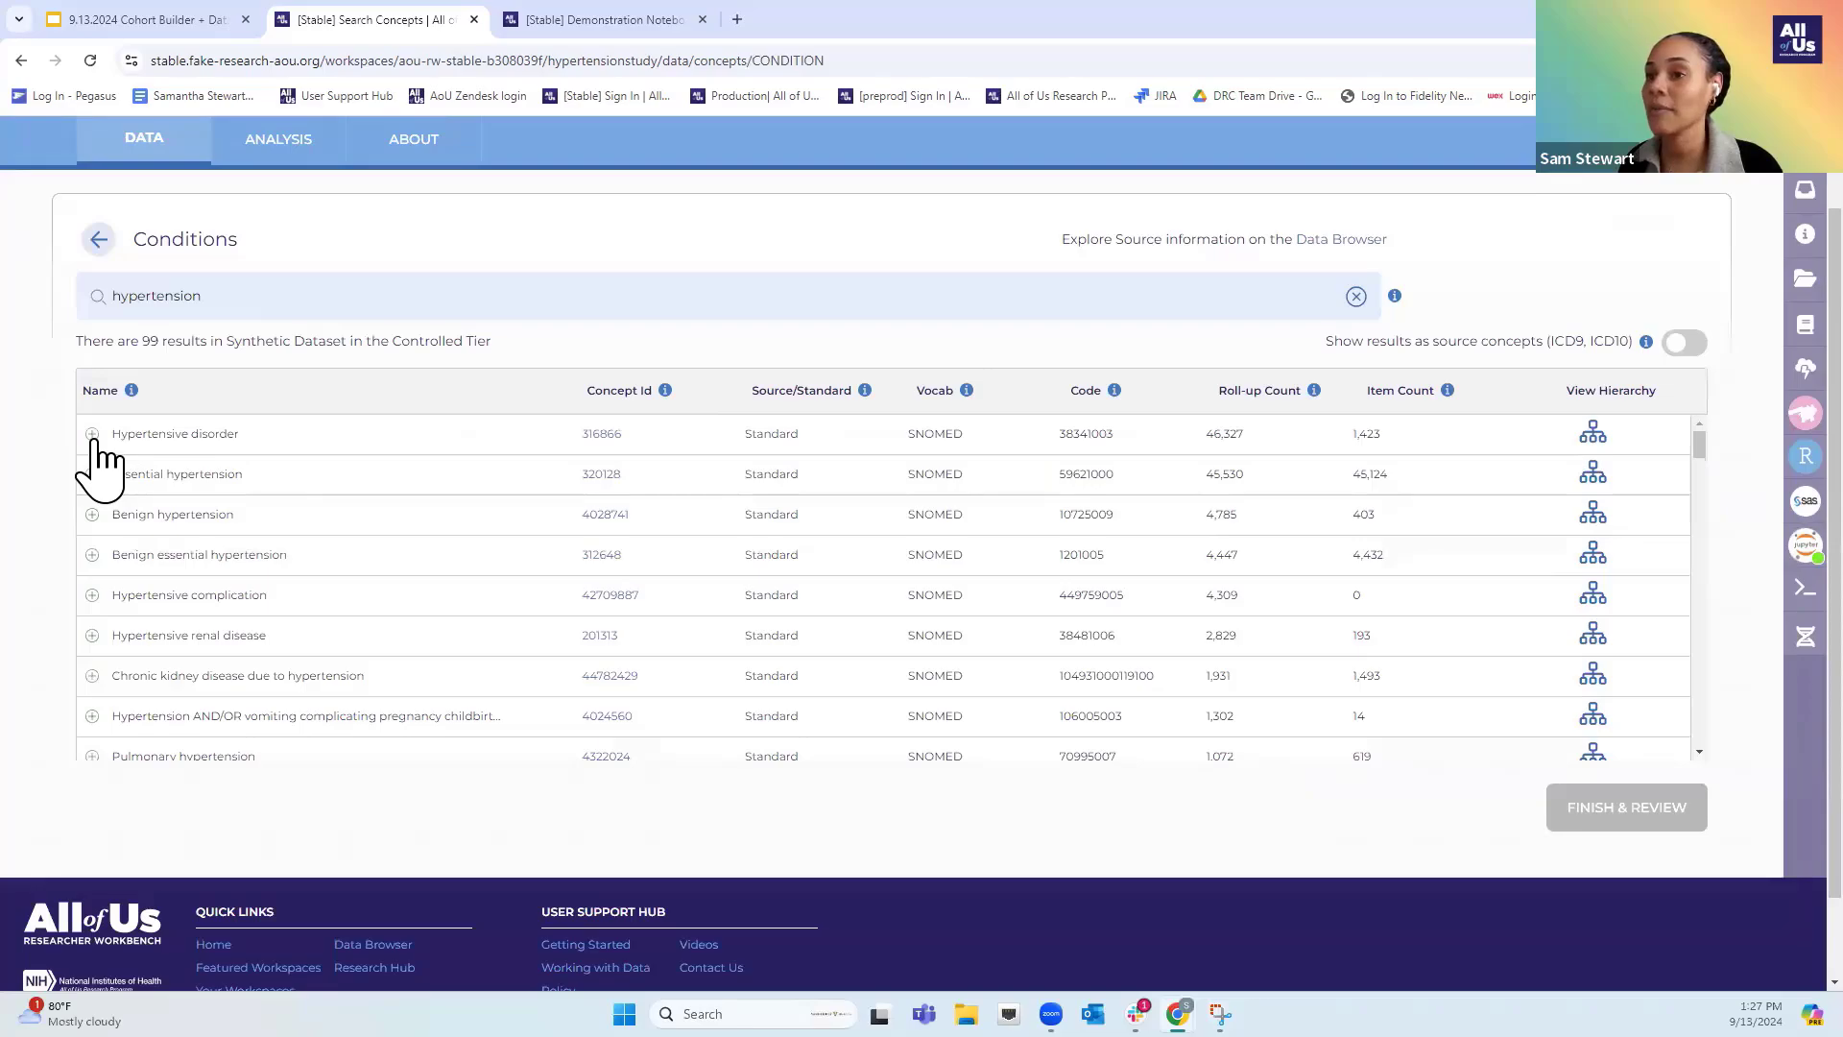
# Add the Hypertensive disorder concept and save it as a new Conditions concept set named hyper_9_13
pyautogui.click(92, 434)
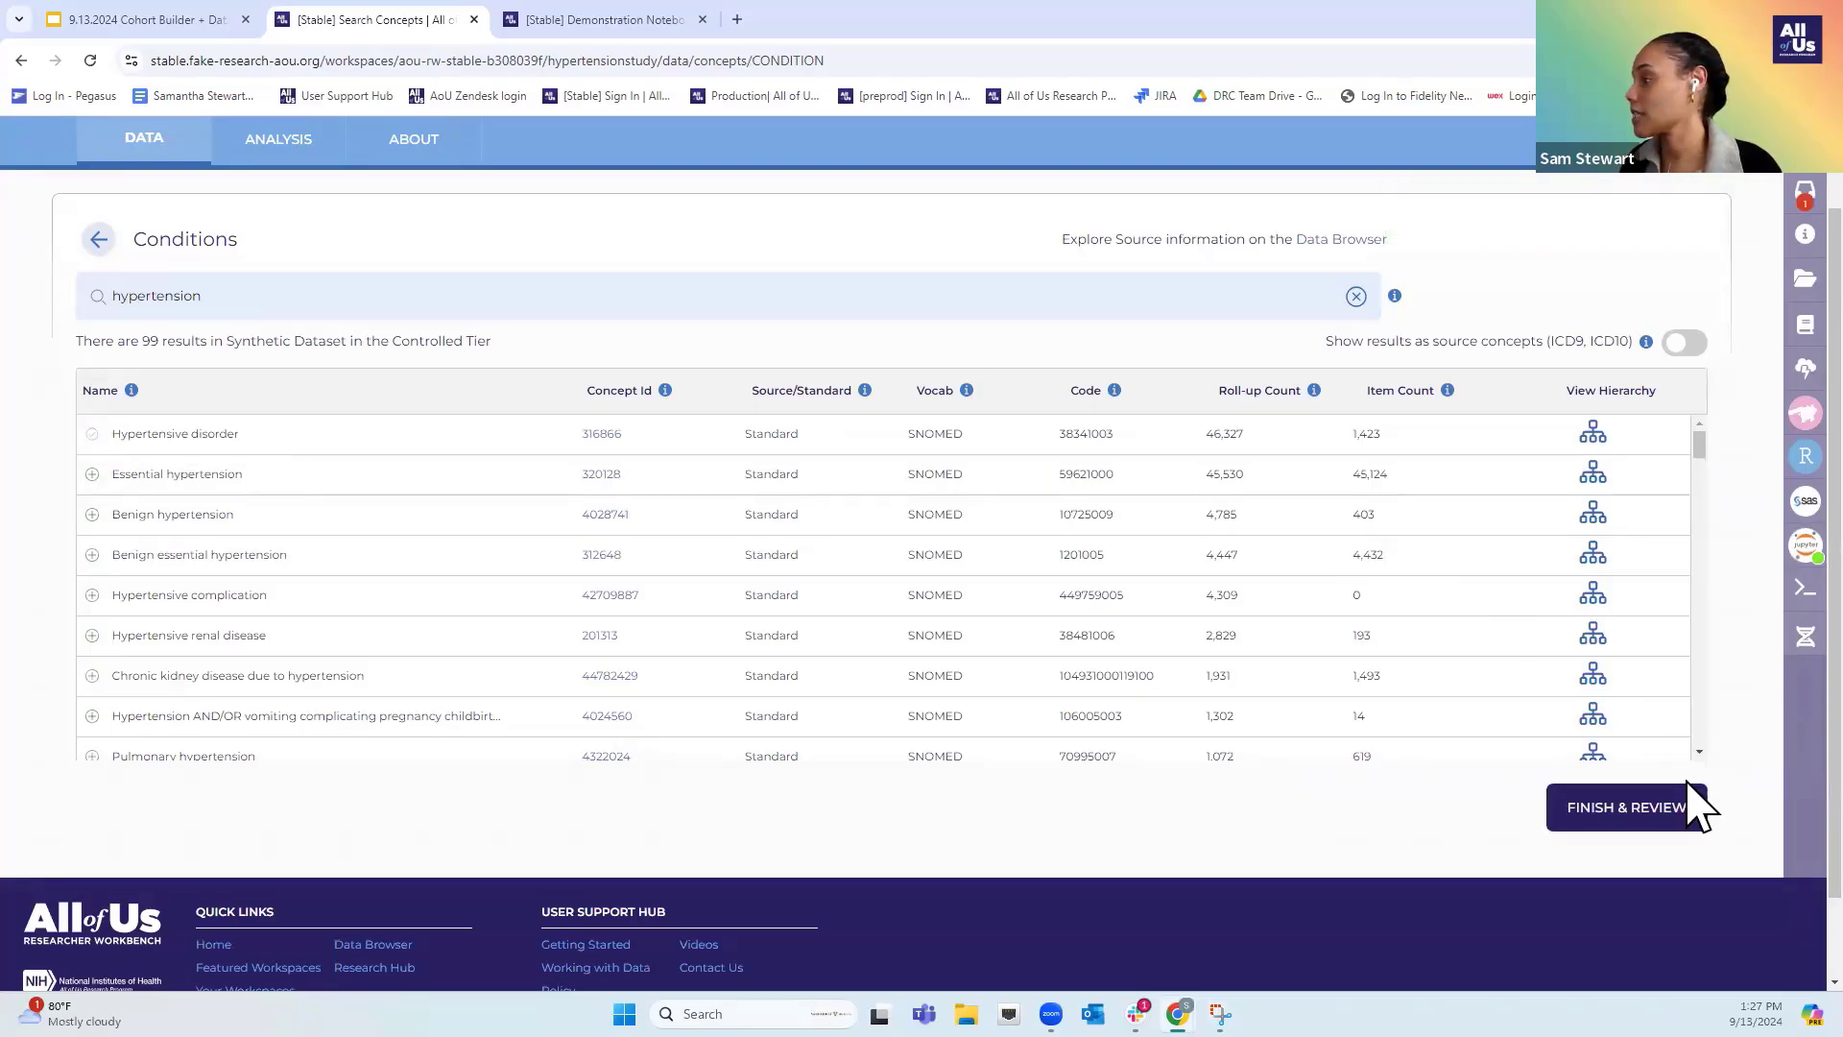
pyautogui.click(1682, 811)
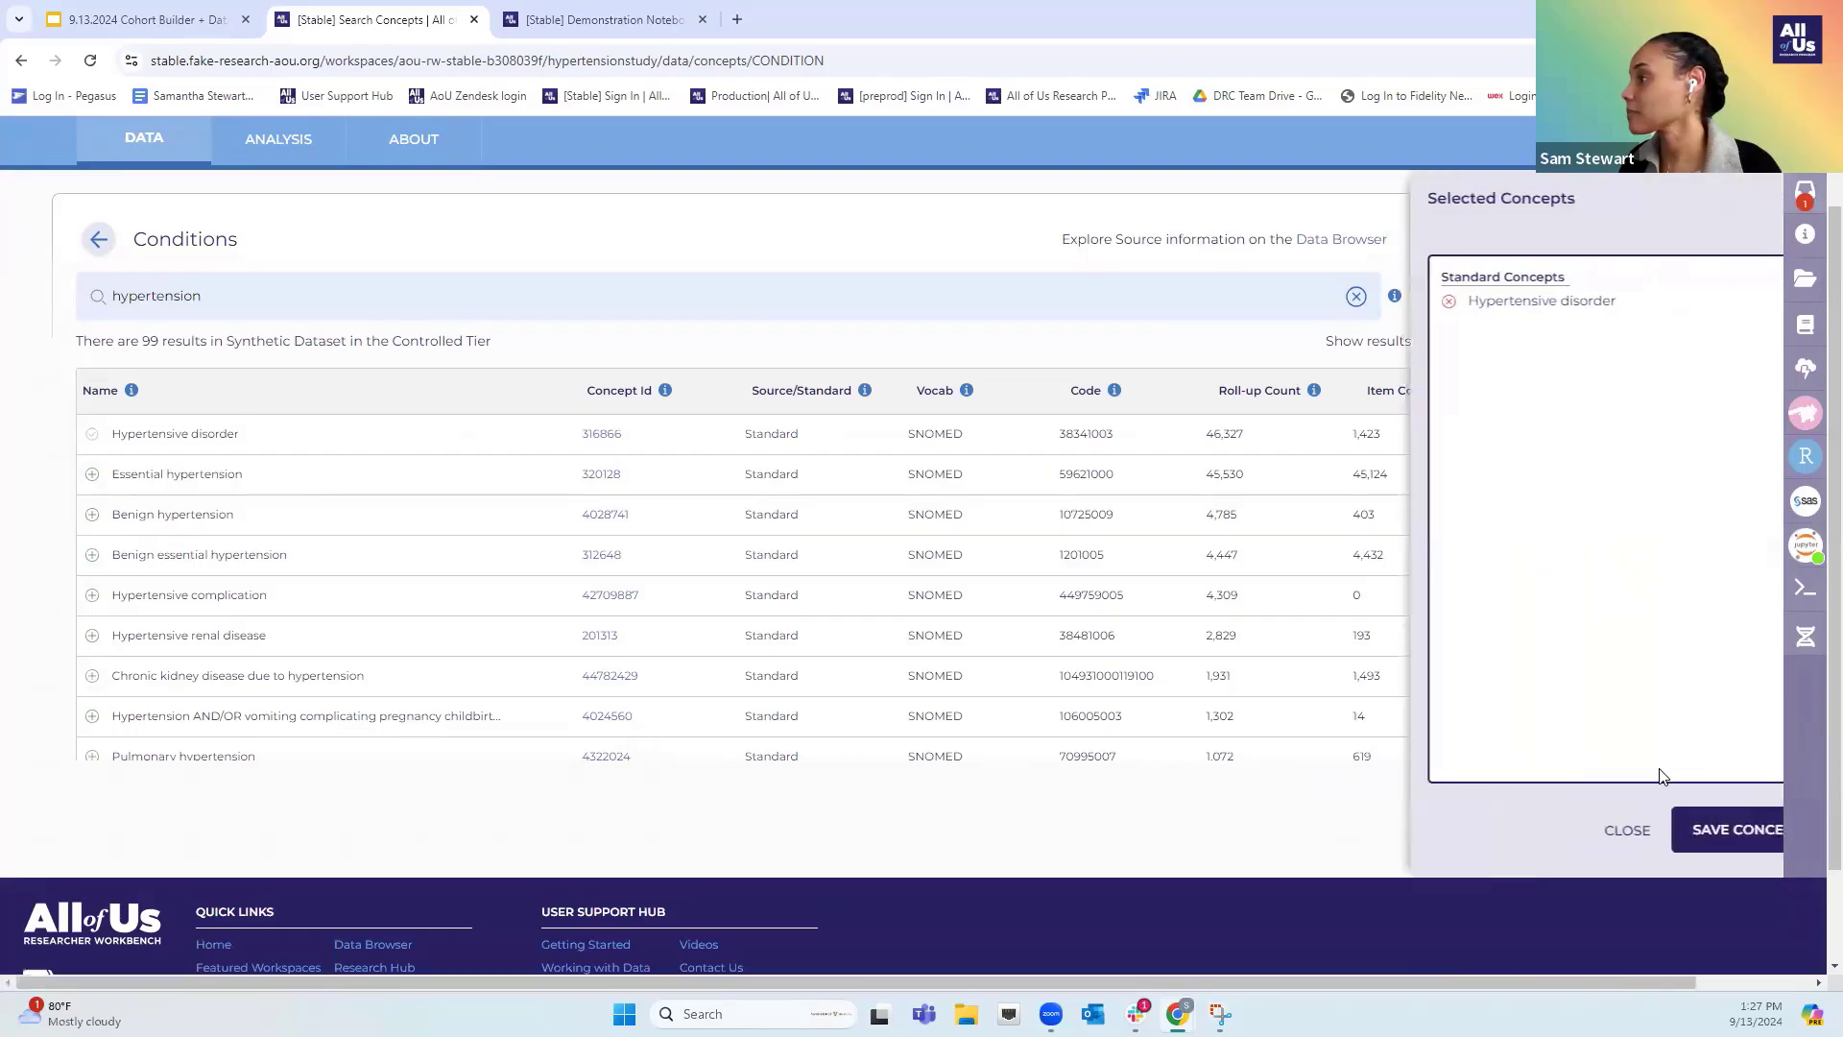
pyautogui.click(1738, 828)
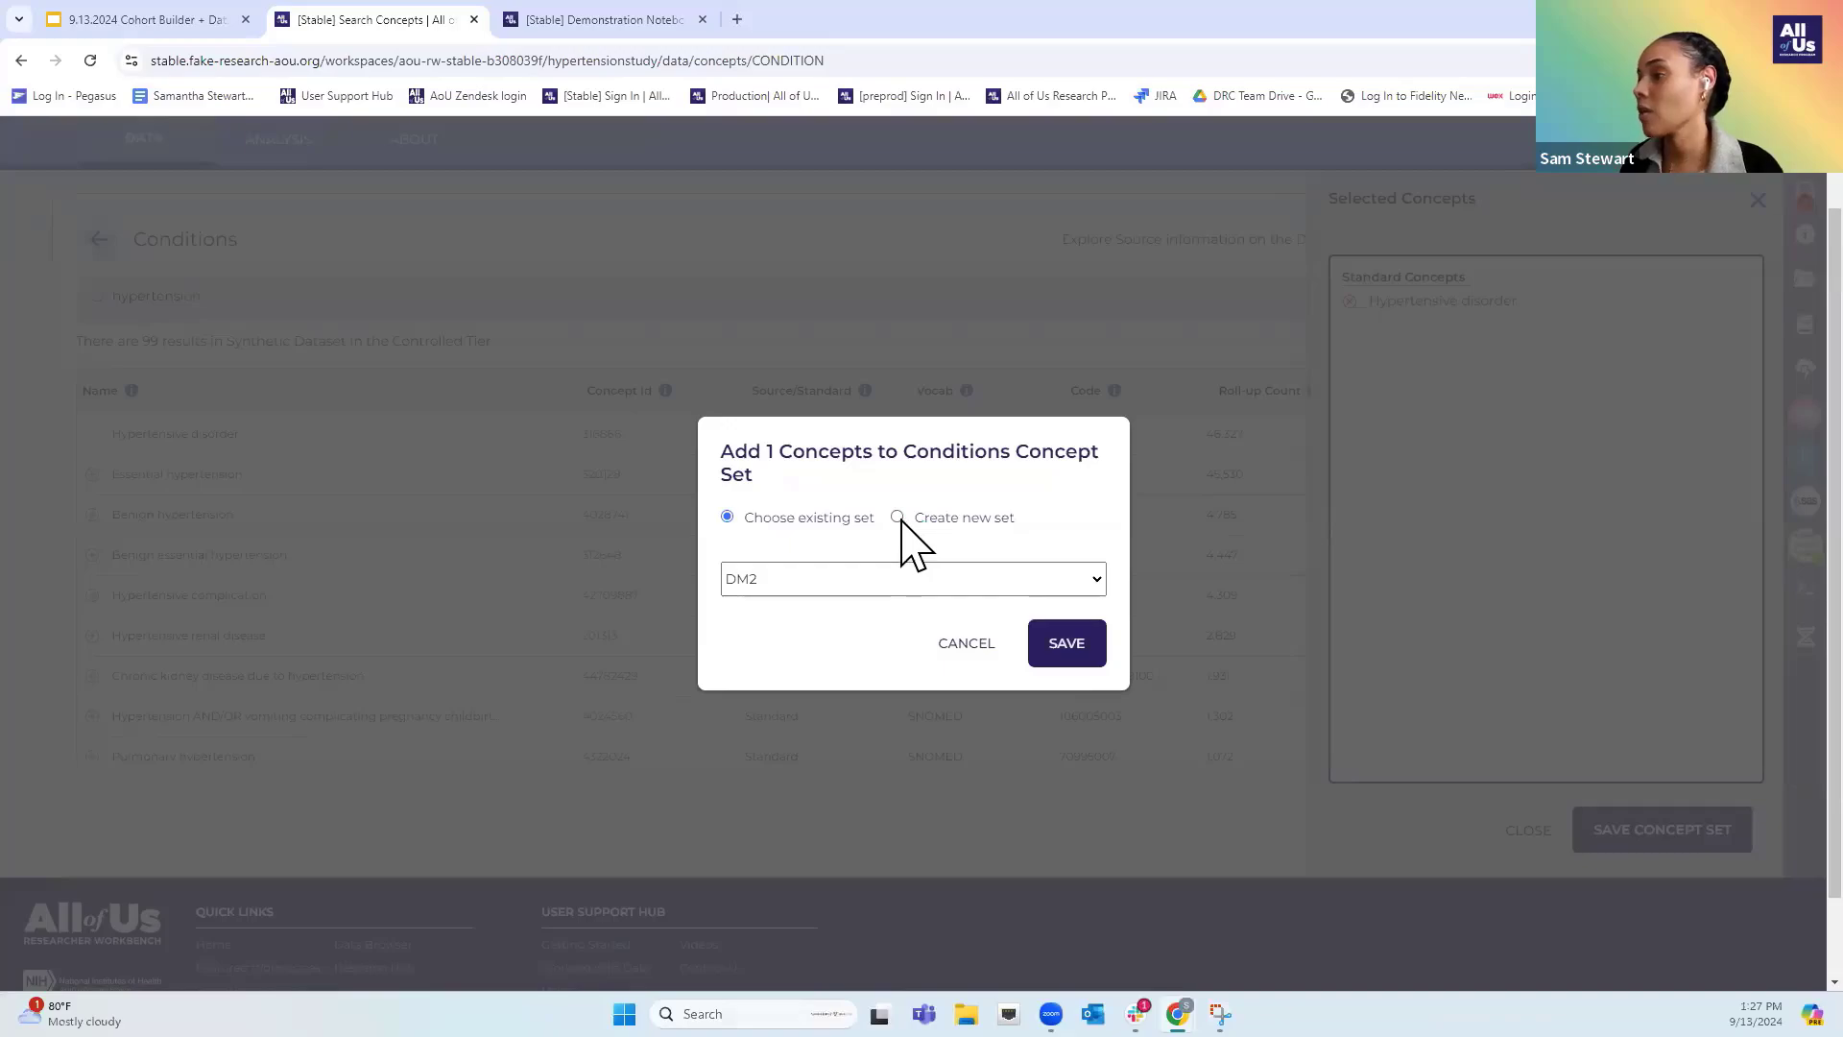
pyautogui.click(898, 518)
pyautogui.click(873, 492)
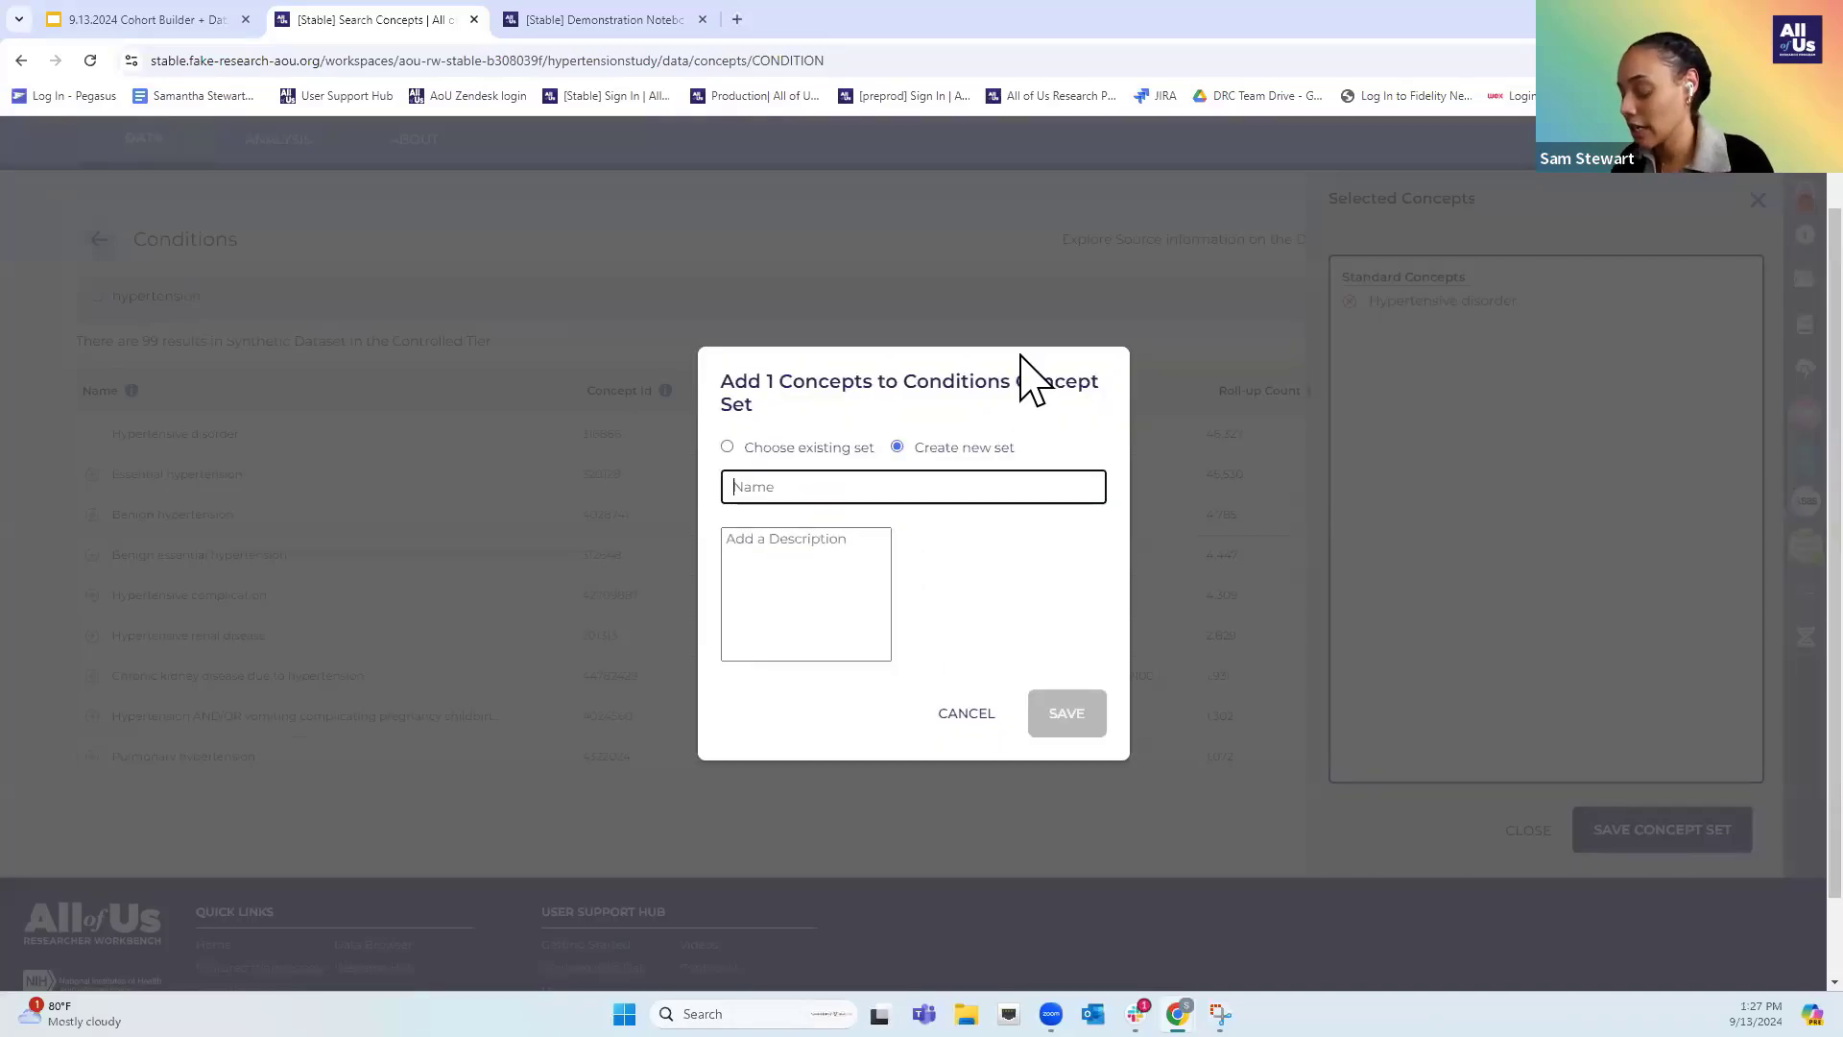
pyautogui.write('hyper_9_13')
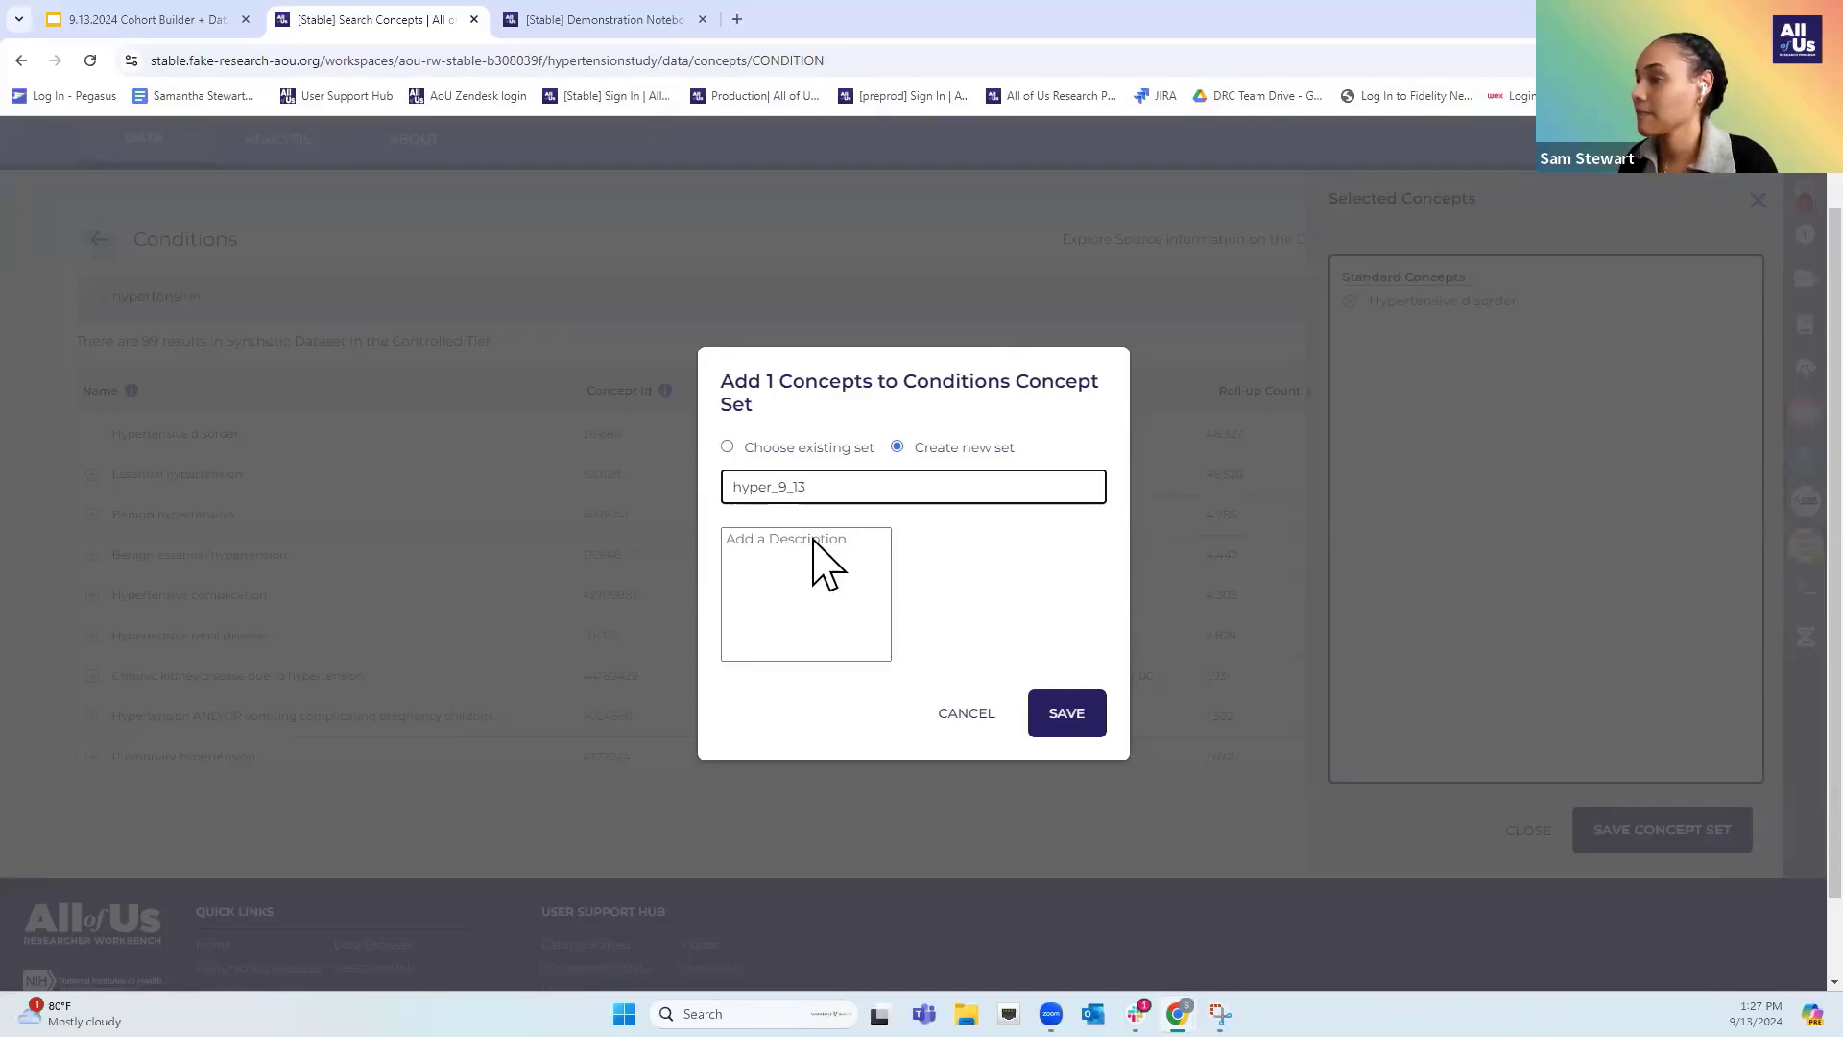
pyautogui.click(1054, 710)
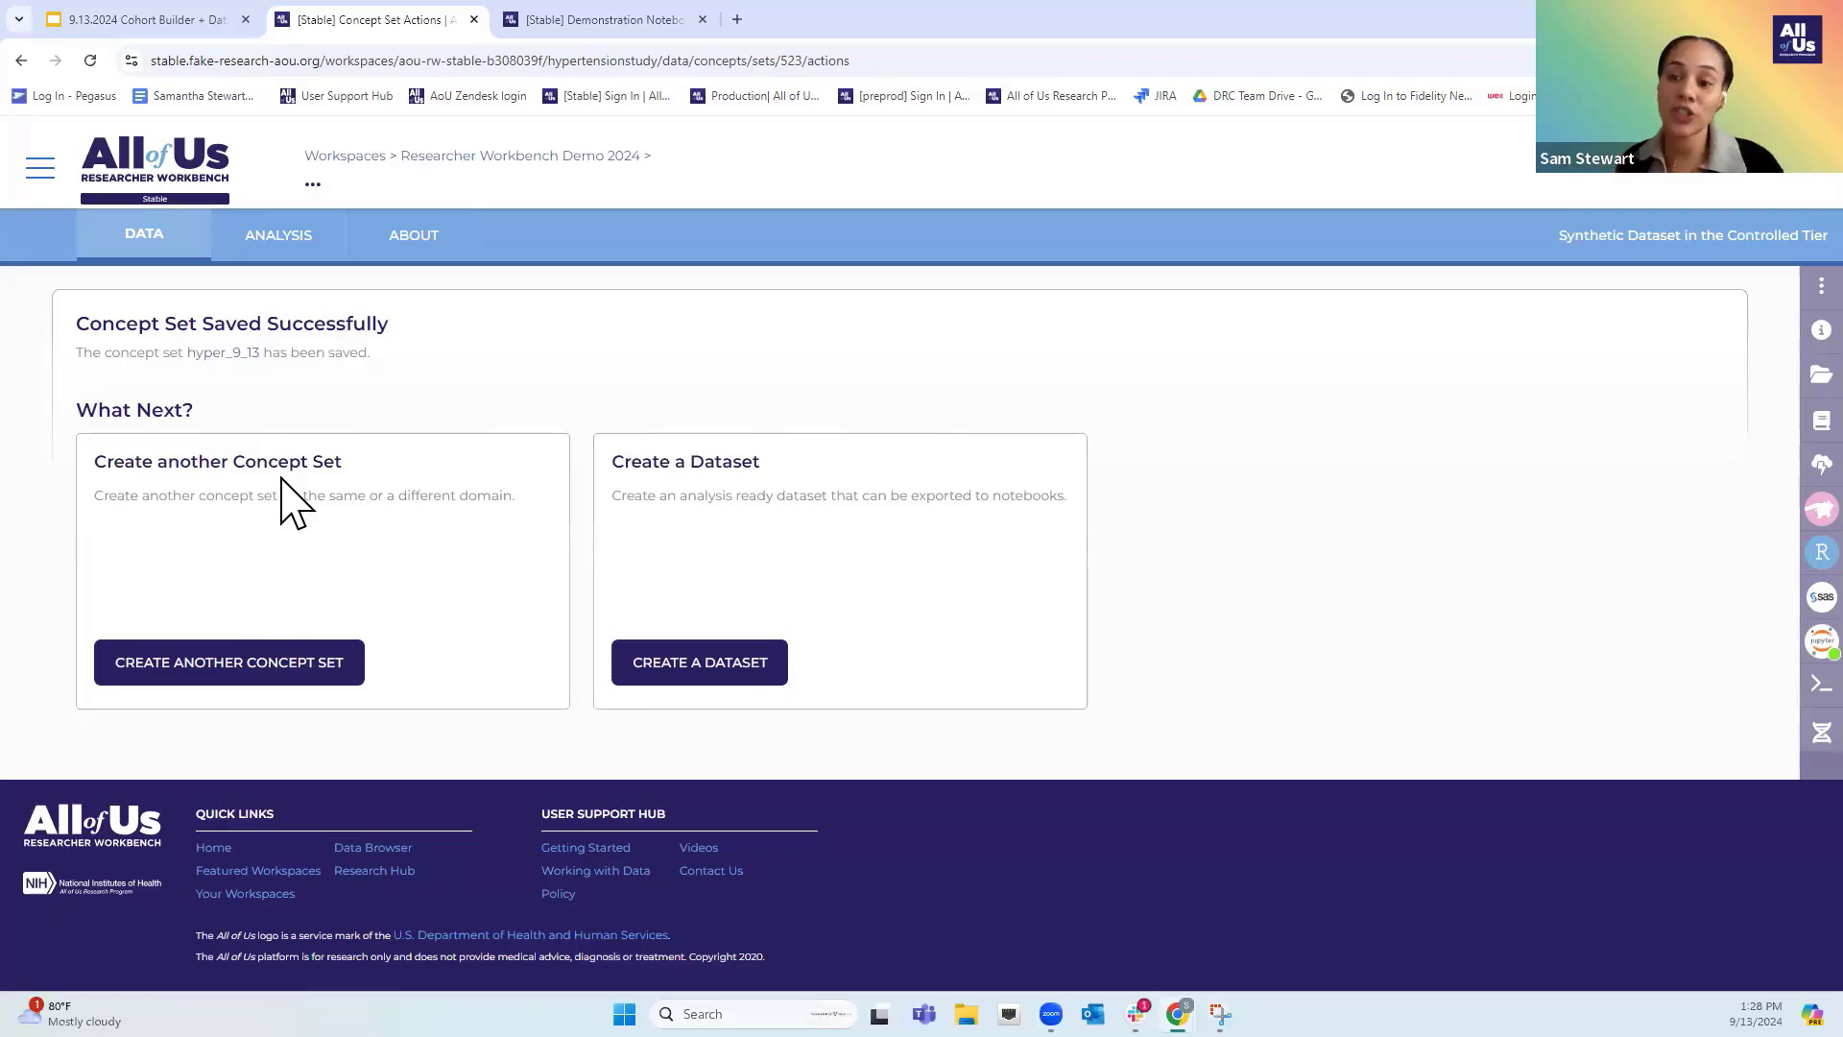
# Start another concept set and look through the questions of the Personal and Family Health History survey
pyautogui.click(215, 663)
pyautogui.scroll(-4, 308, 502)
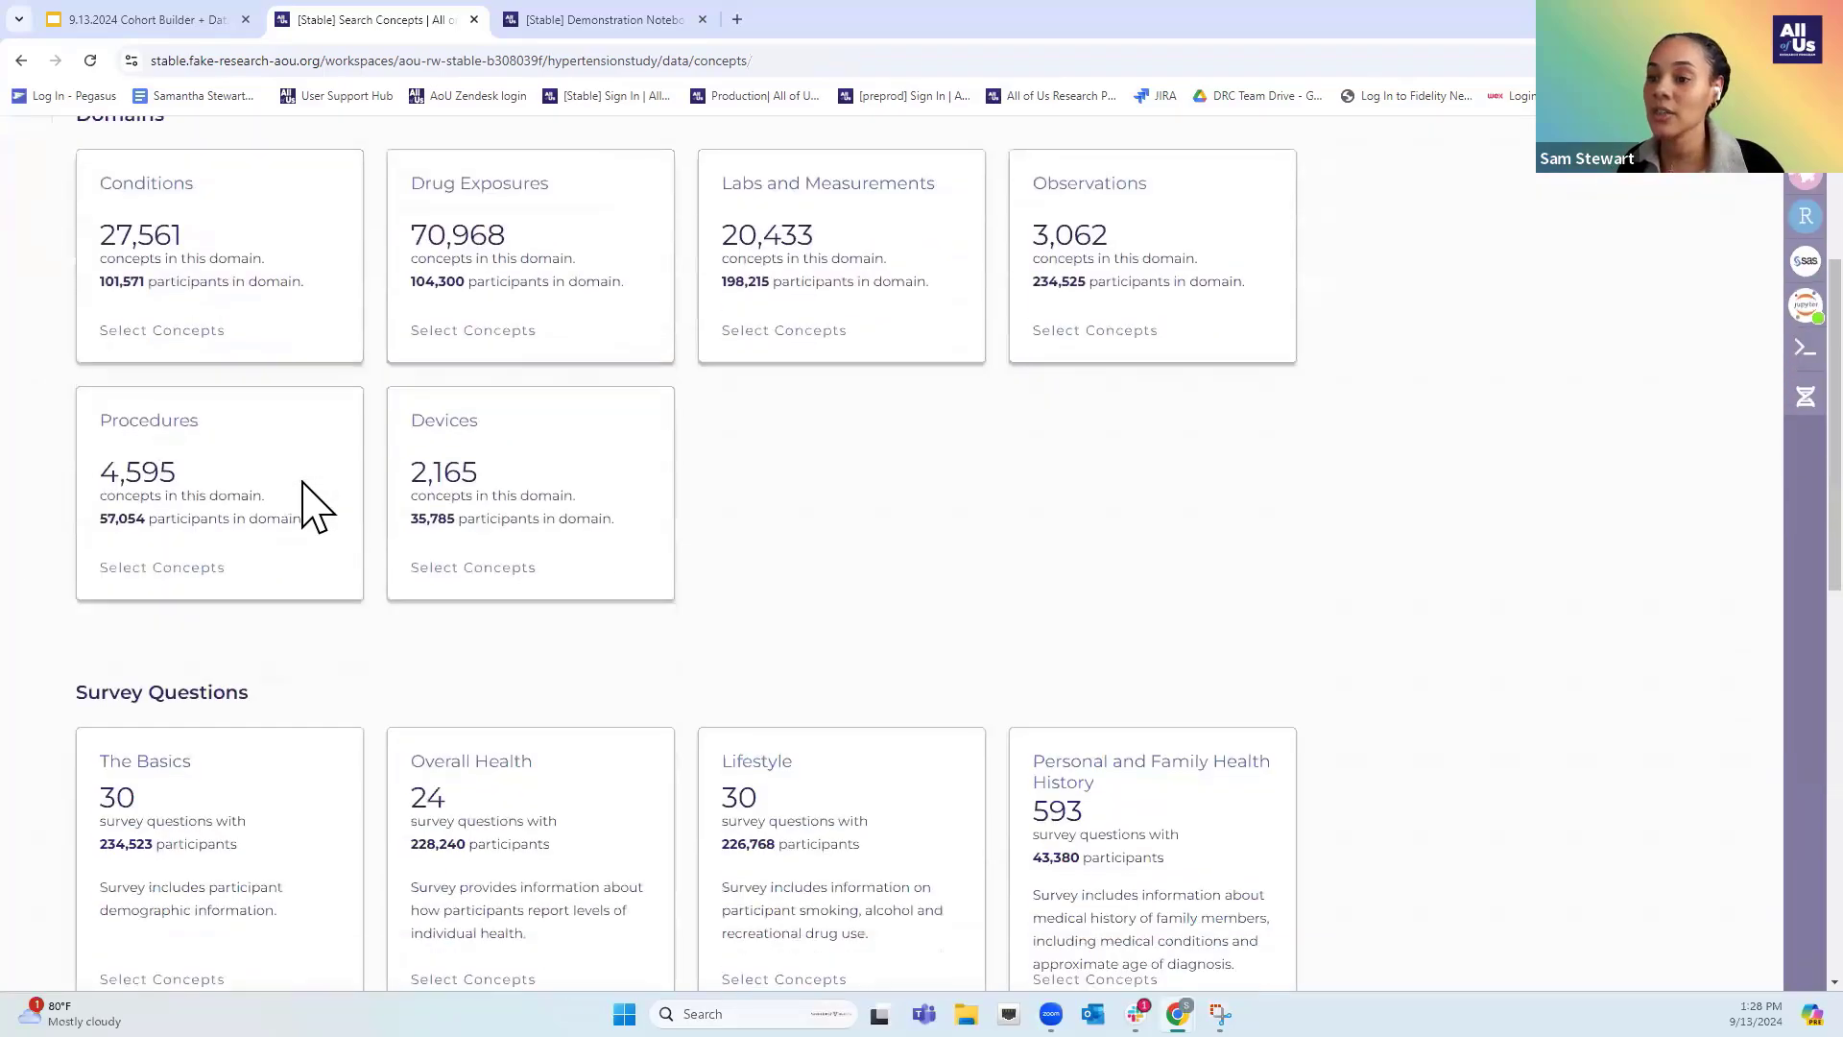
pyautogui.scroll(-2, 562, 614)
pyautogui.click(1172, 564)
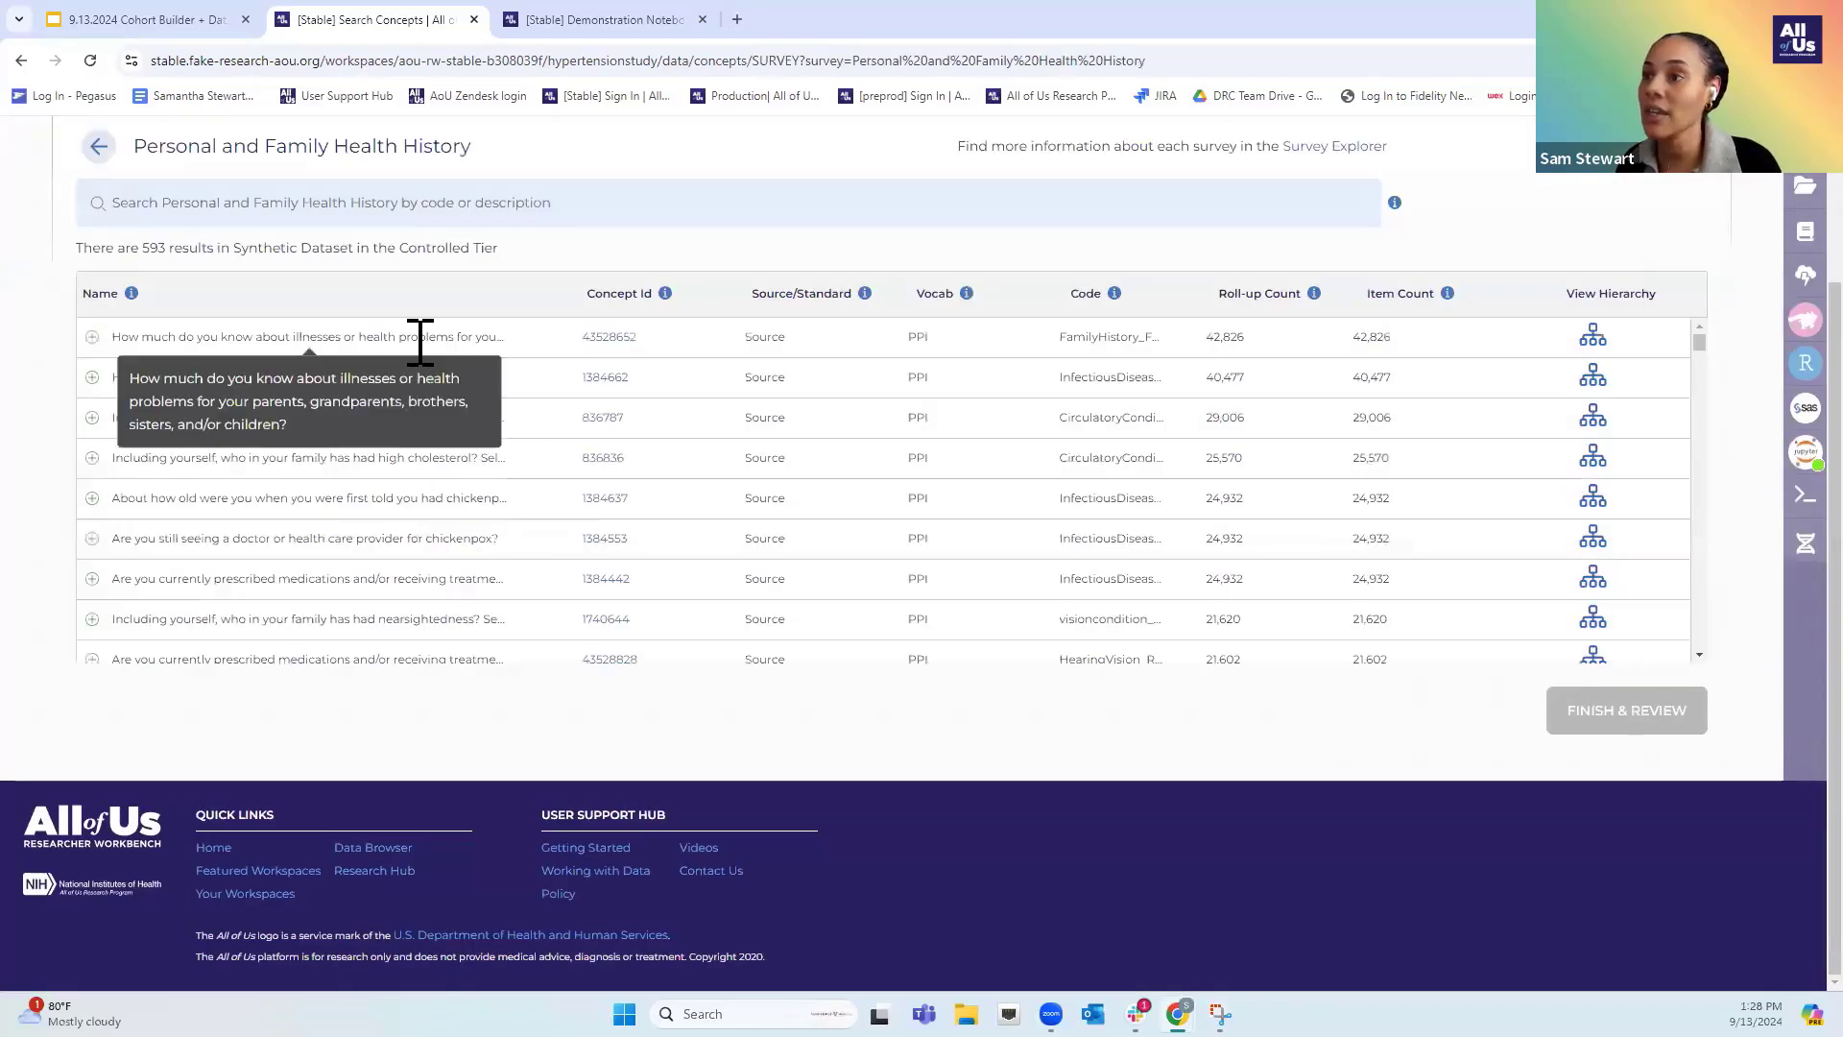
pyautogui.scroll(-1, 420, 464)
pyautogui.scroll(-5, 420, 463)
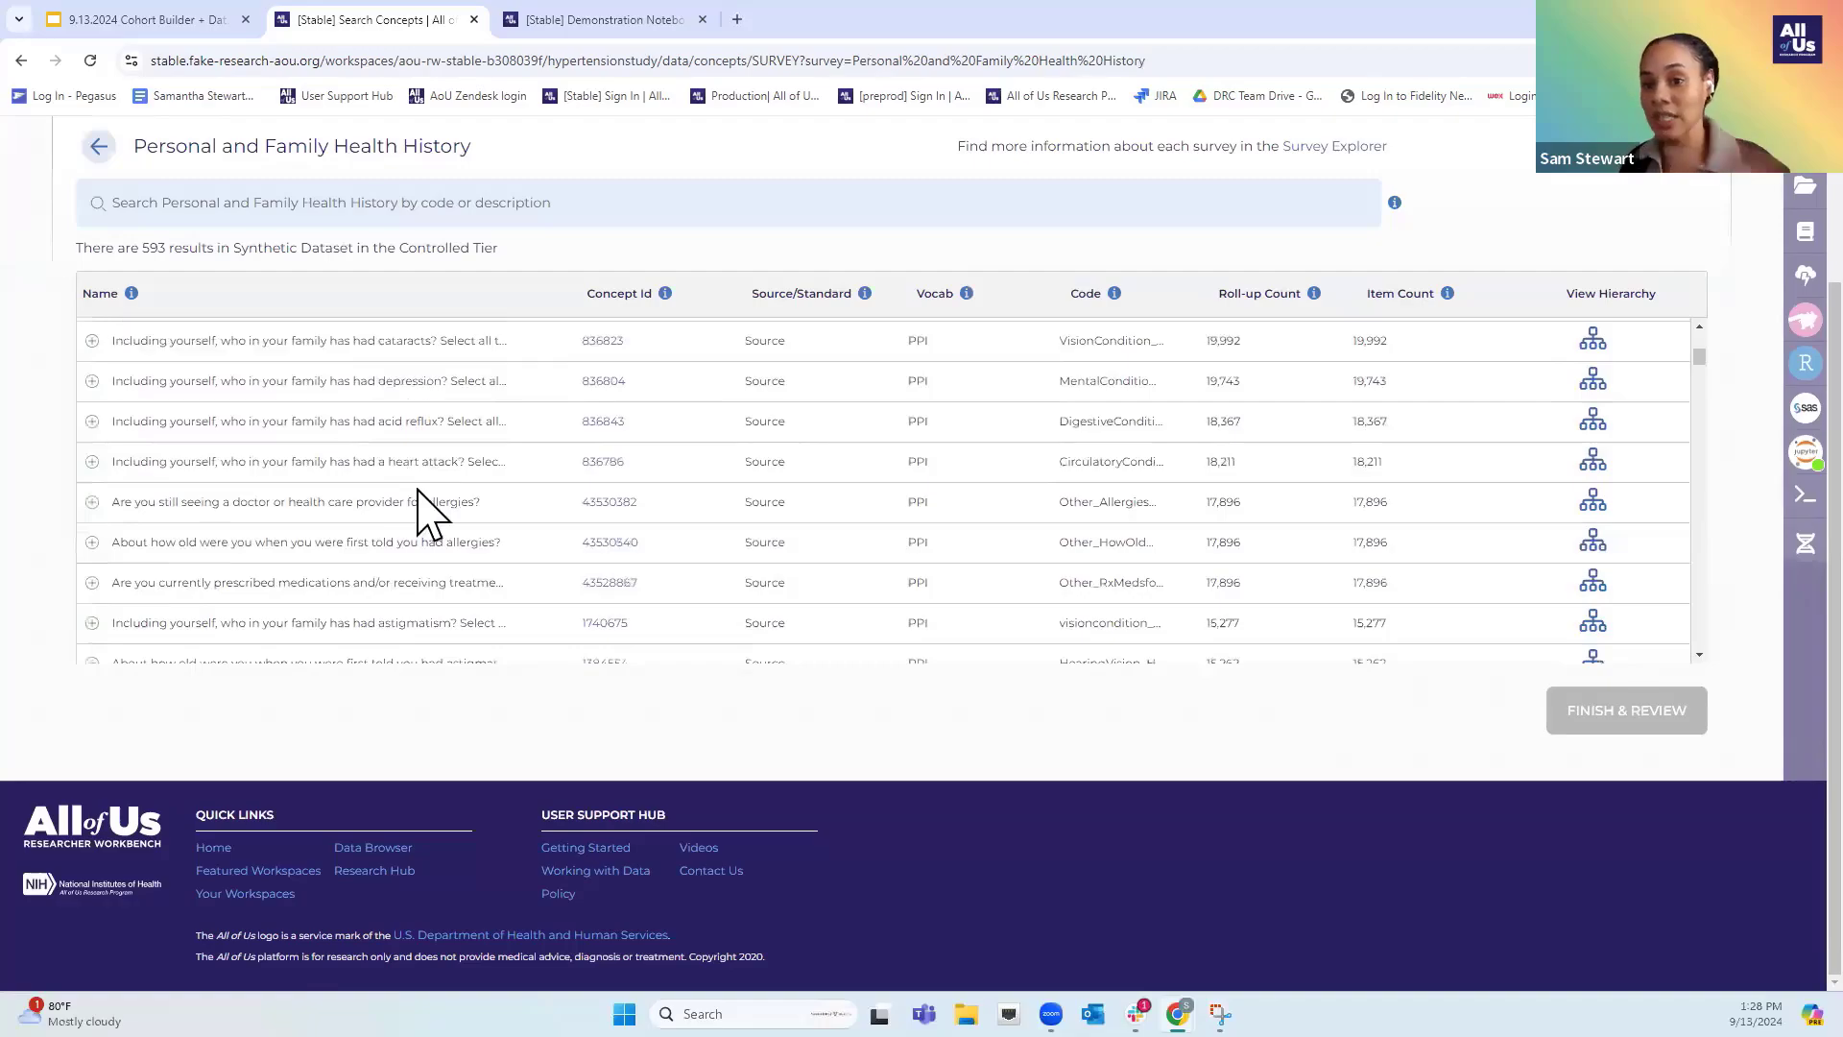
pyautogui.scroll(-1, 371, 528)
pyautogui.scroll(4, 279, 370)
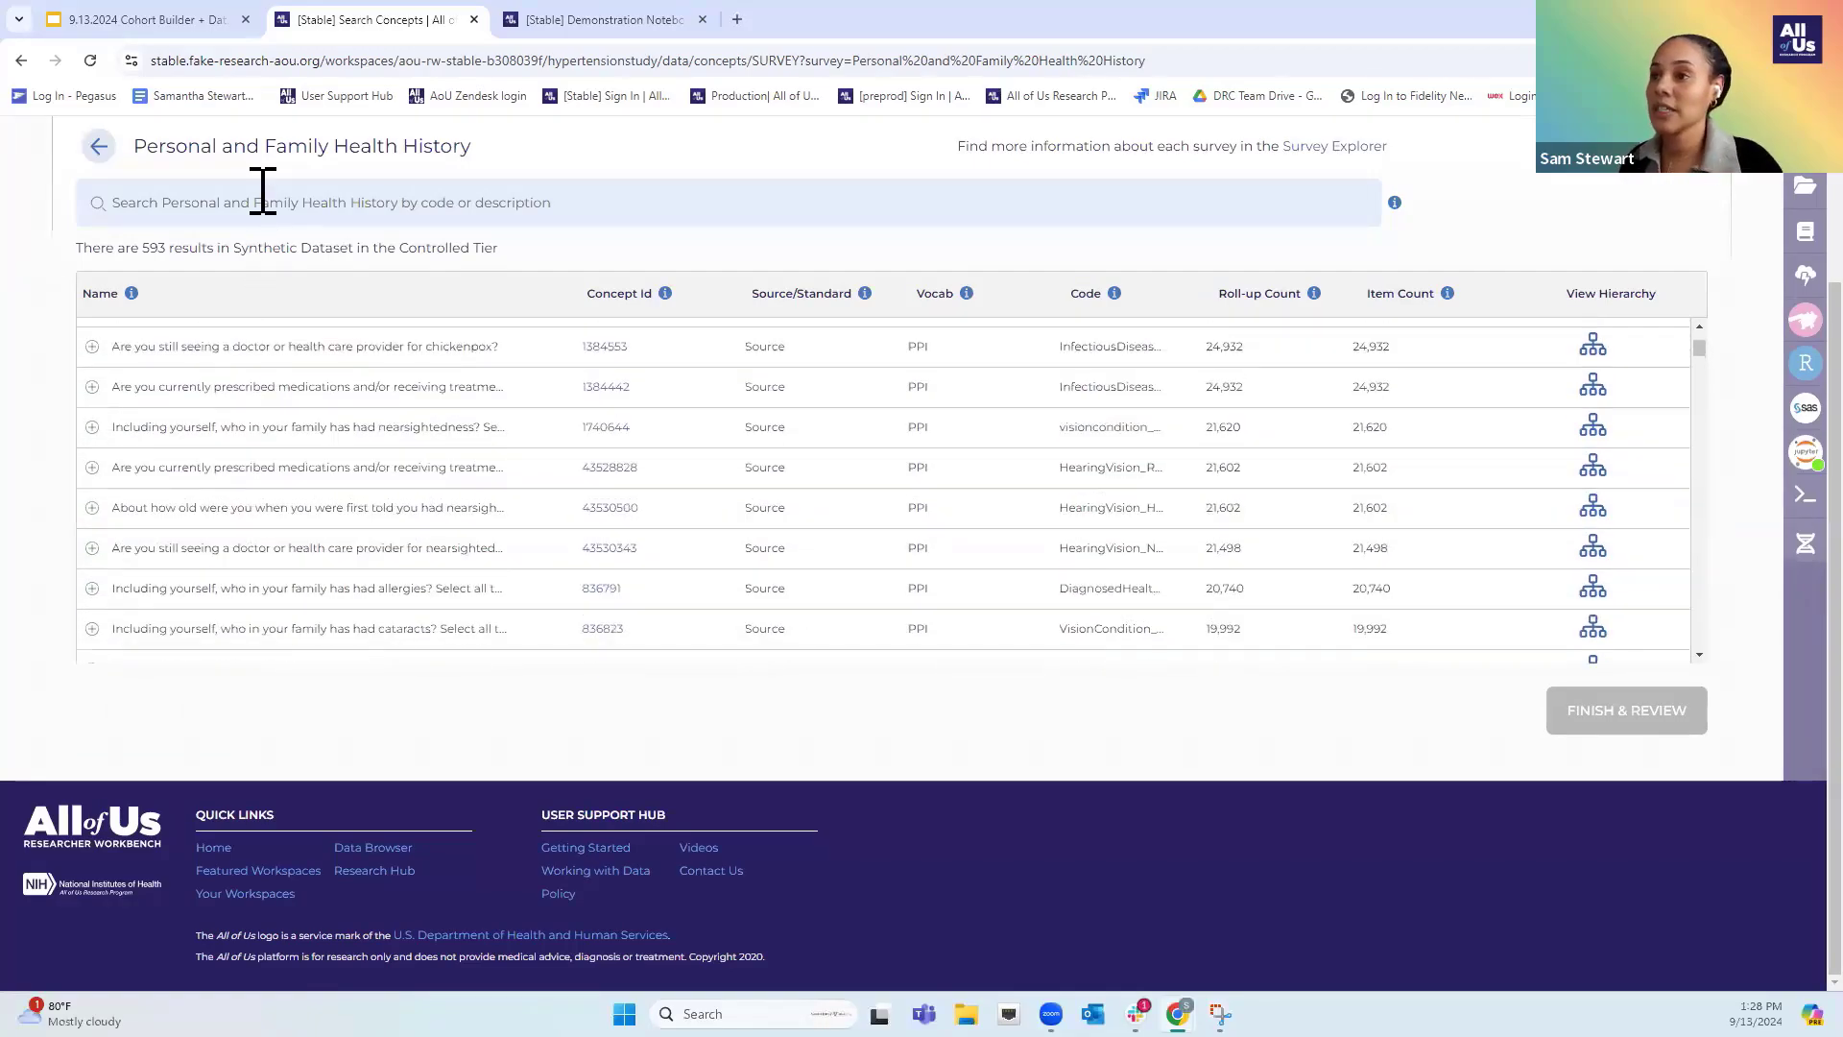
# Search the survey questions for hypertension and add the one asking who in the family has had high blood pressure
pyautogui.write('hy')
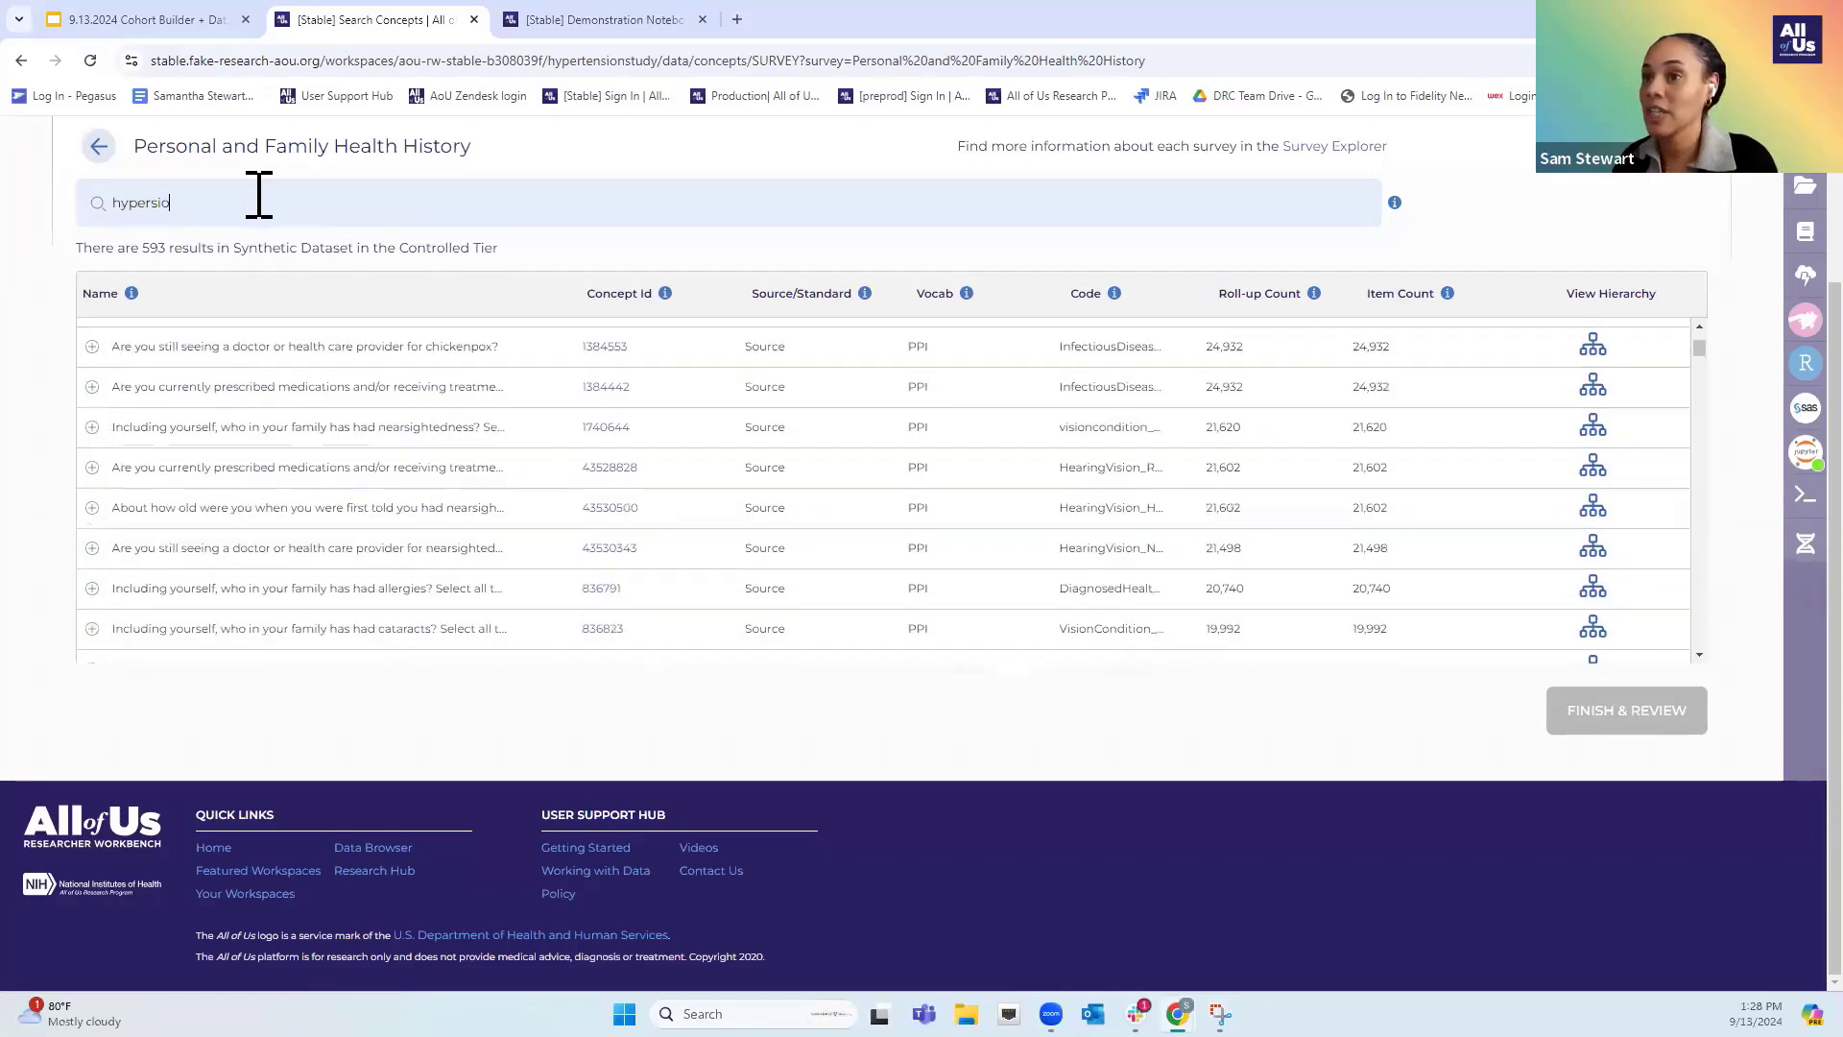
pyautogui.write('pertensio')
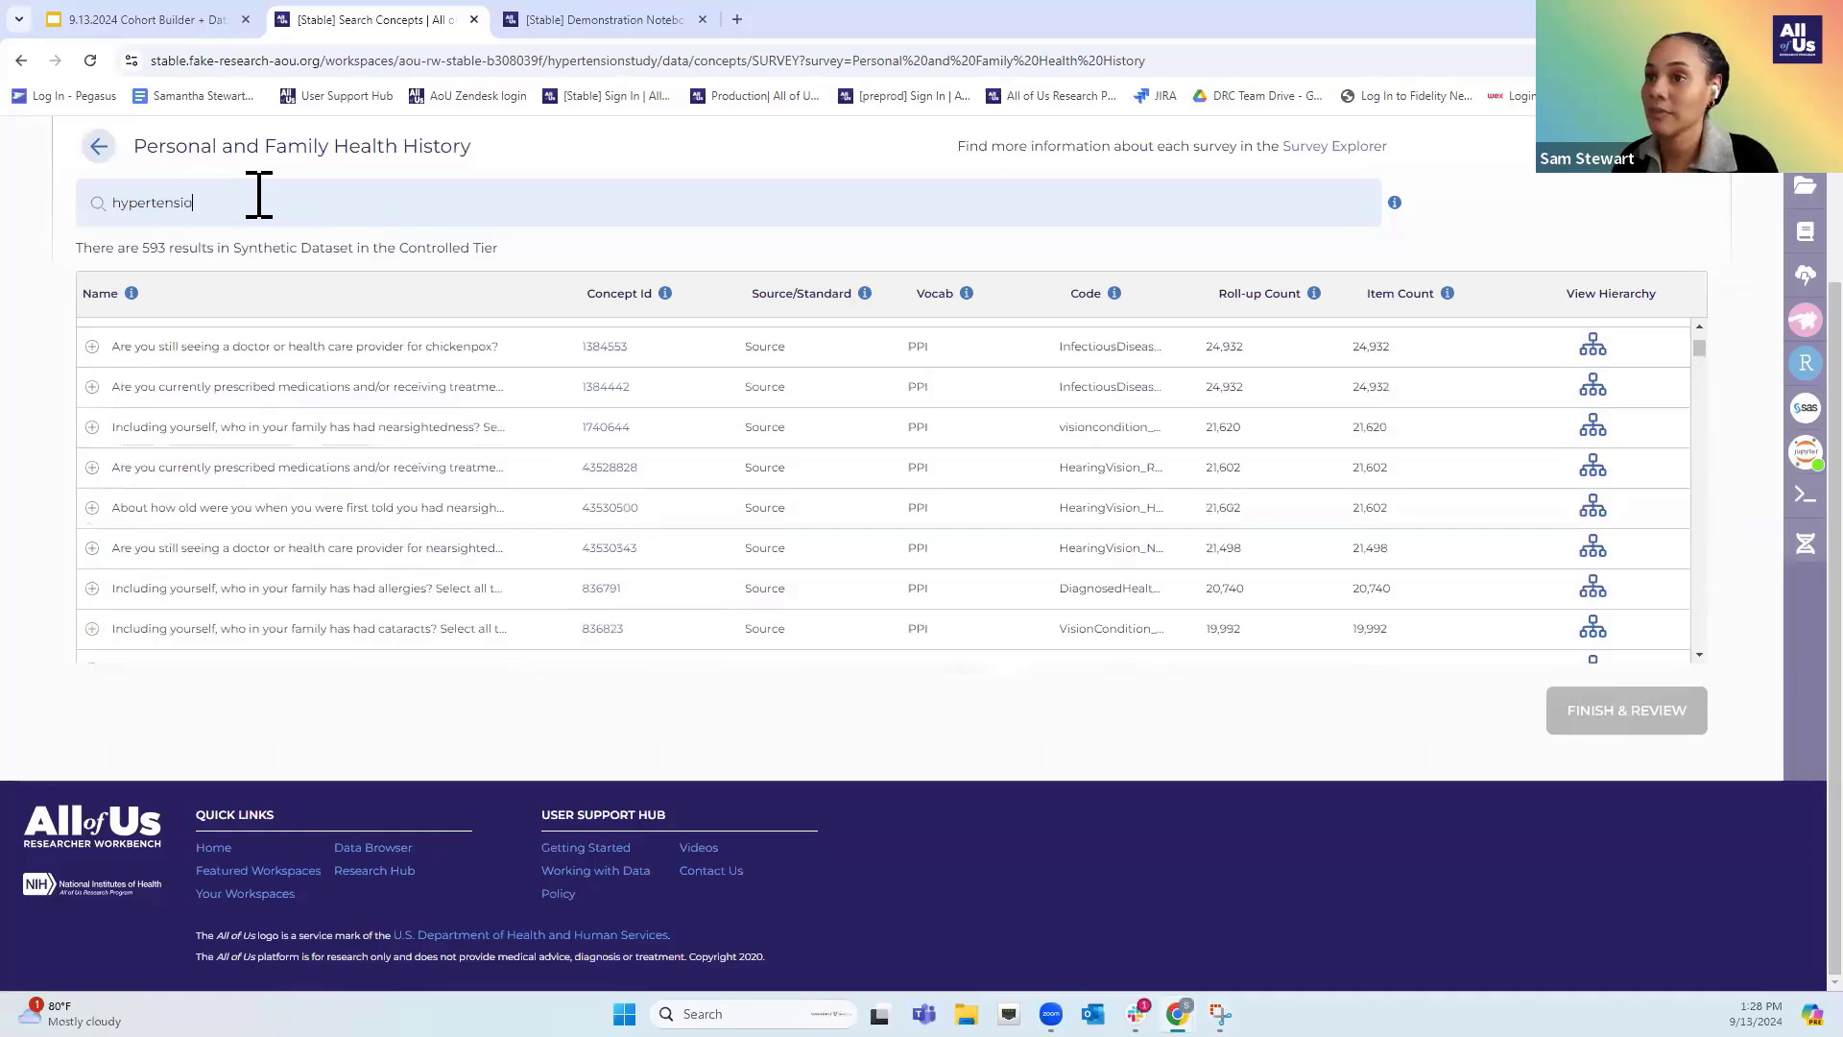
pyautogui.write('n')
pyautogui.press('Return')
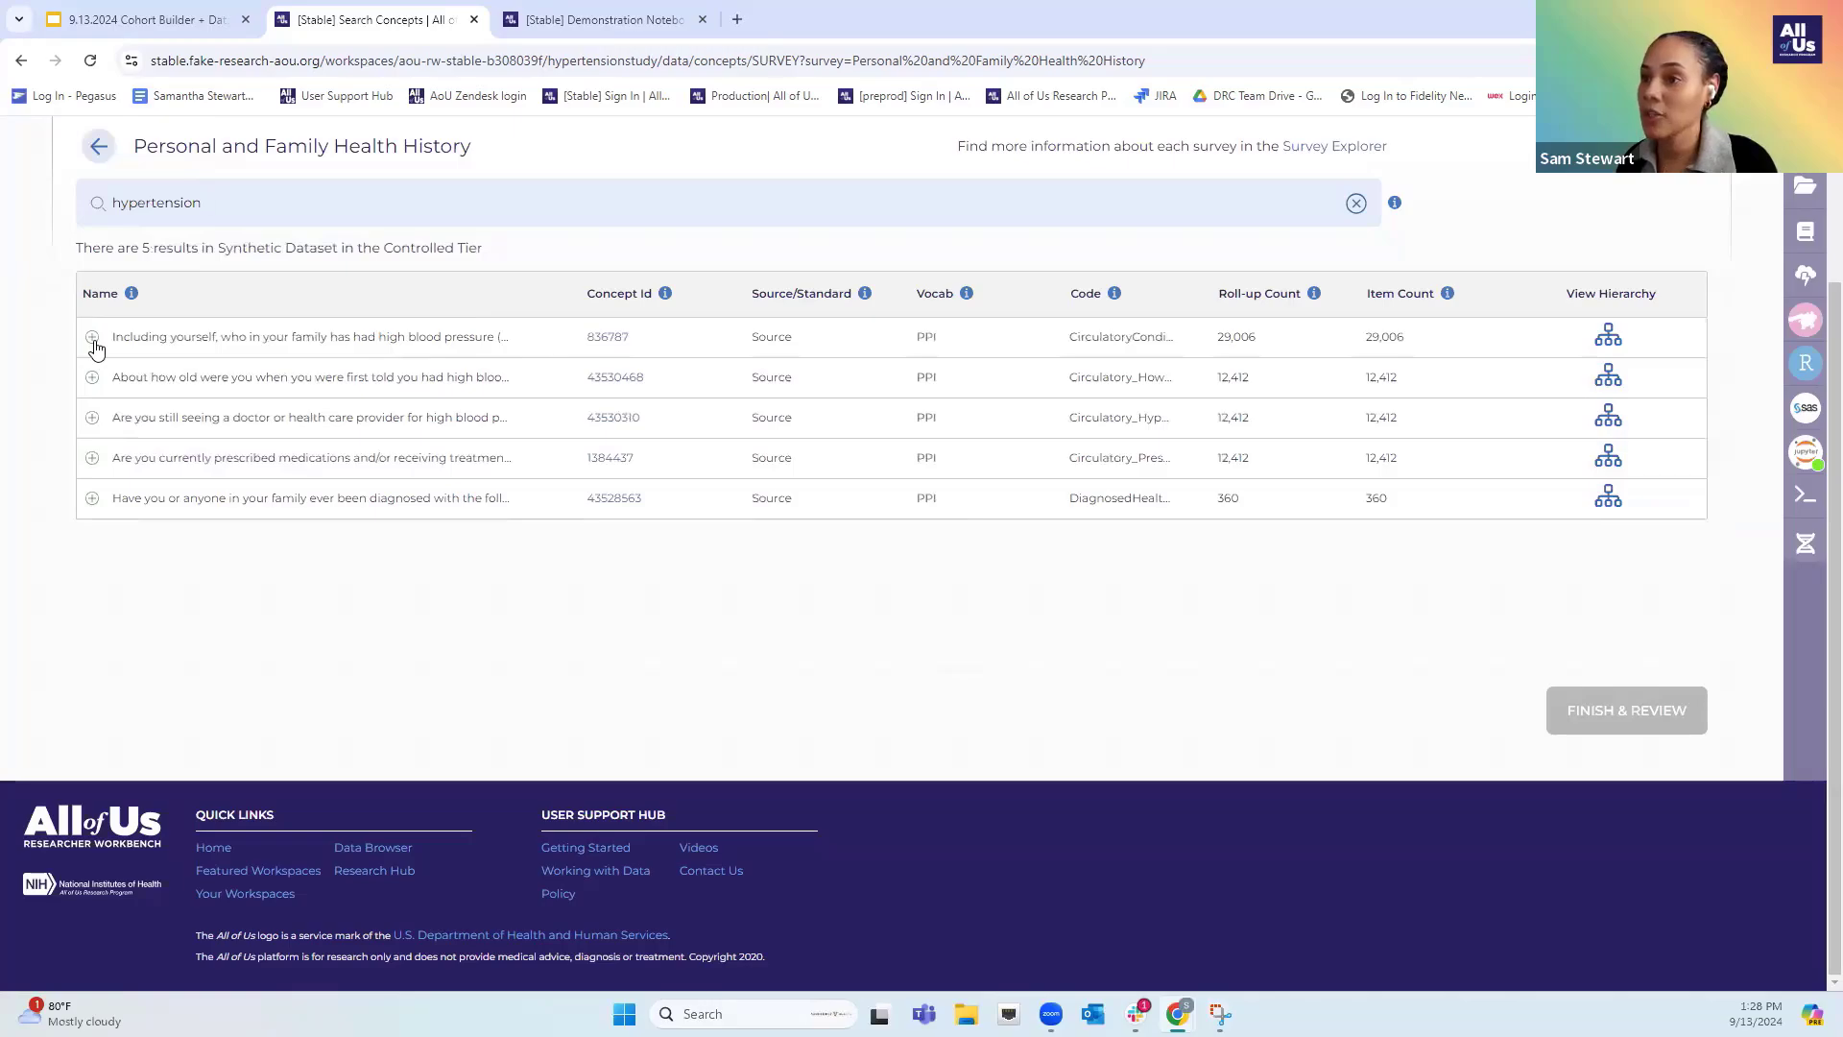
pyautogui.click(92, 337)
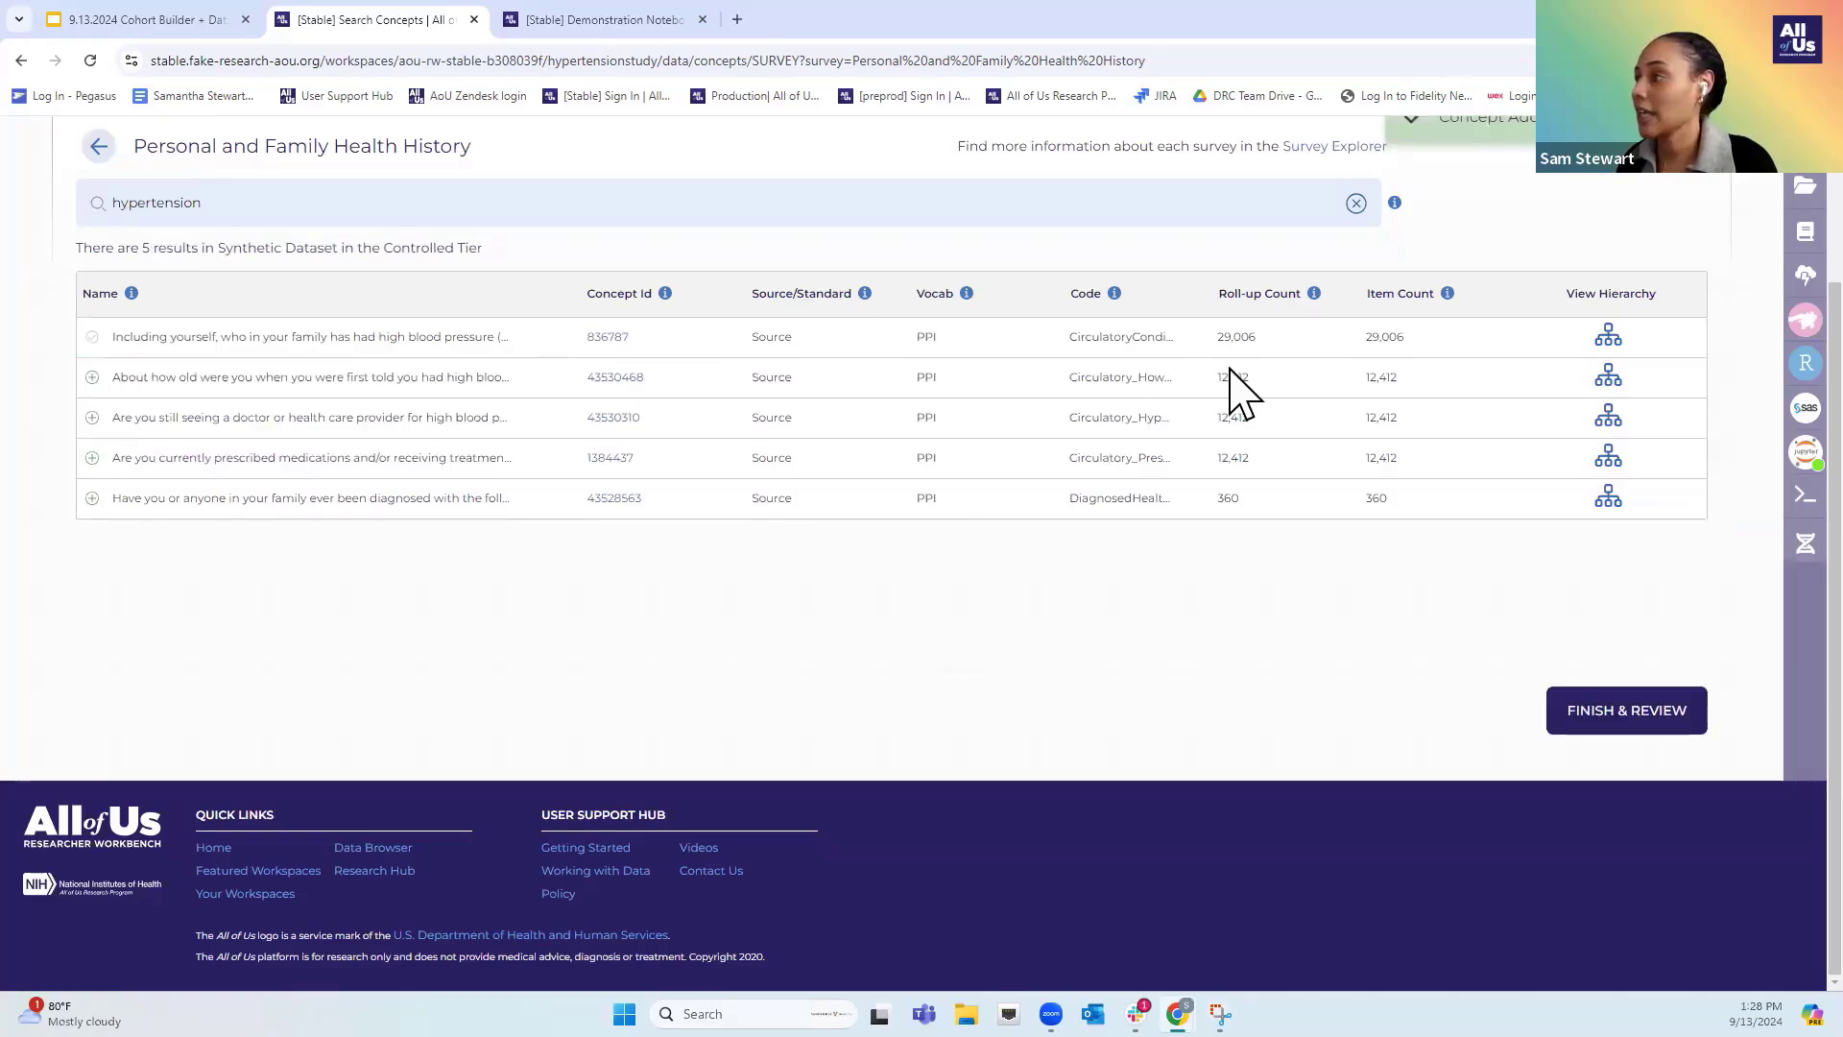
# Save the selected survey question as a new concept set named PFHH
pyautogui.click(1632, 709)
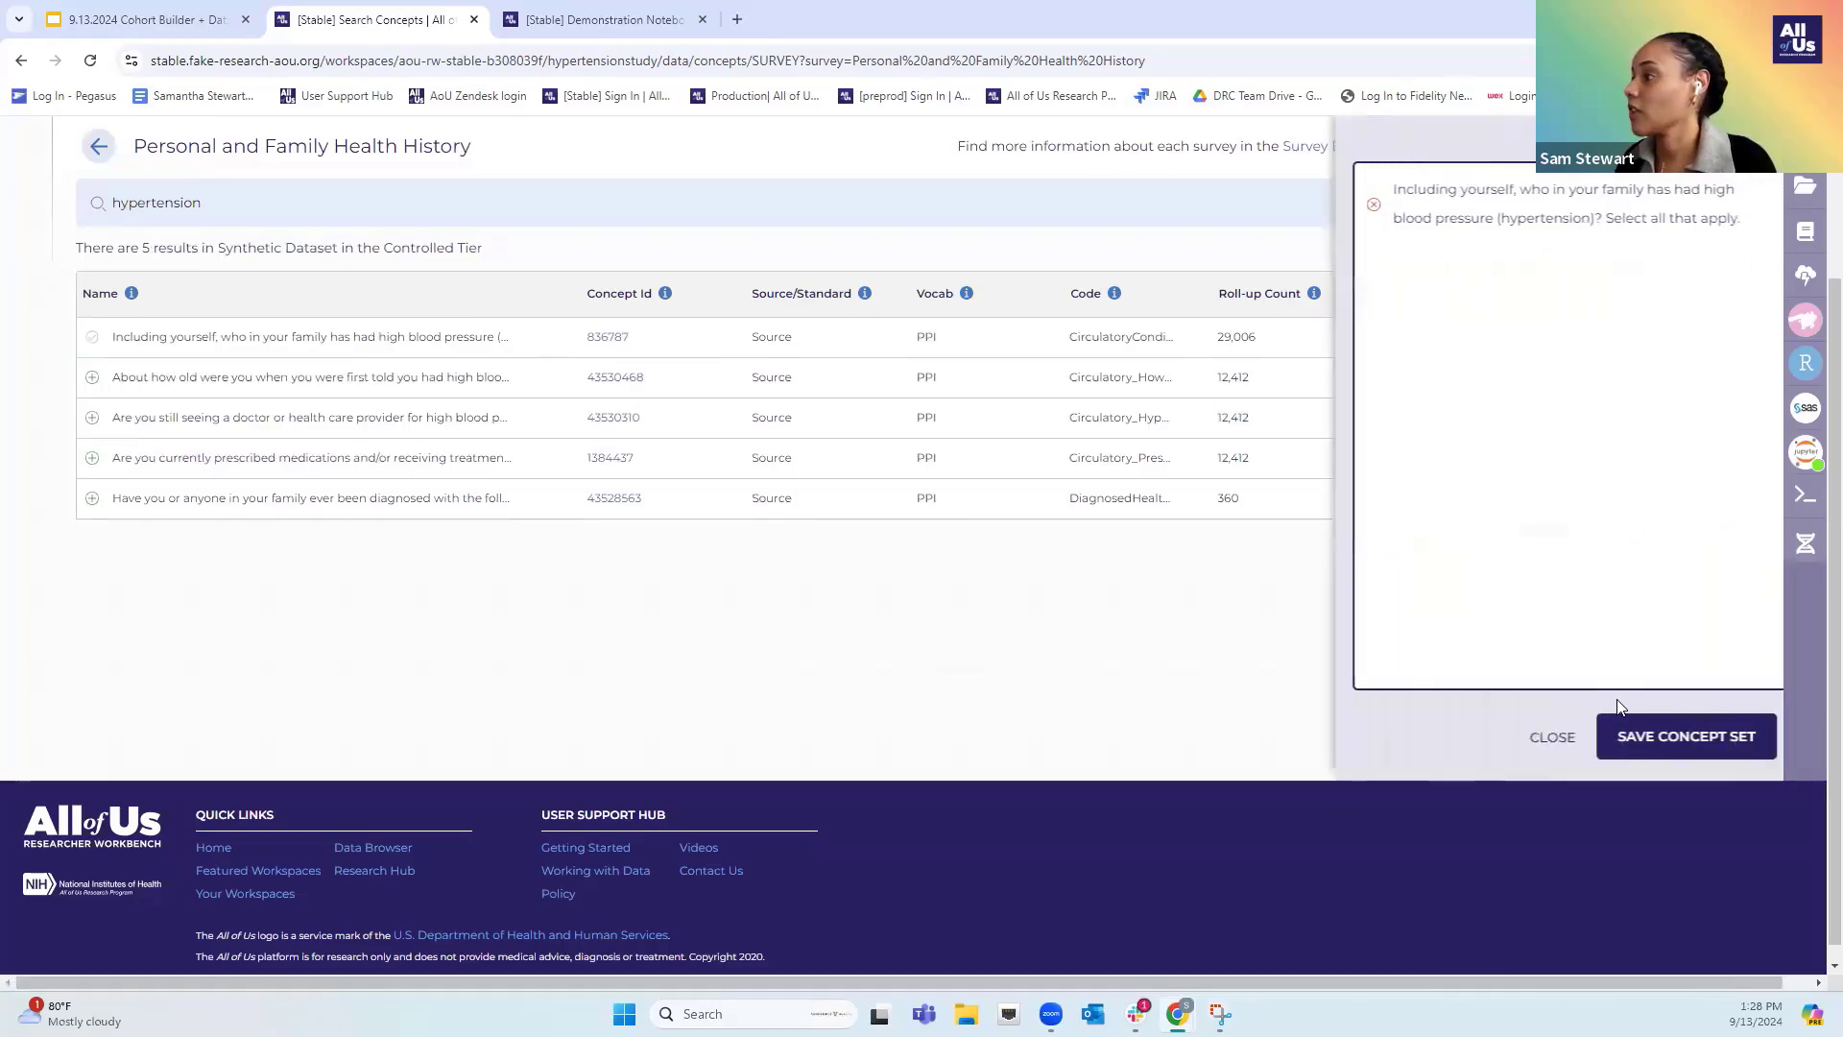
pyautogui.click(1701, 758)
pyautogui.click(929, 475)
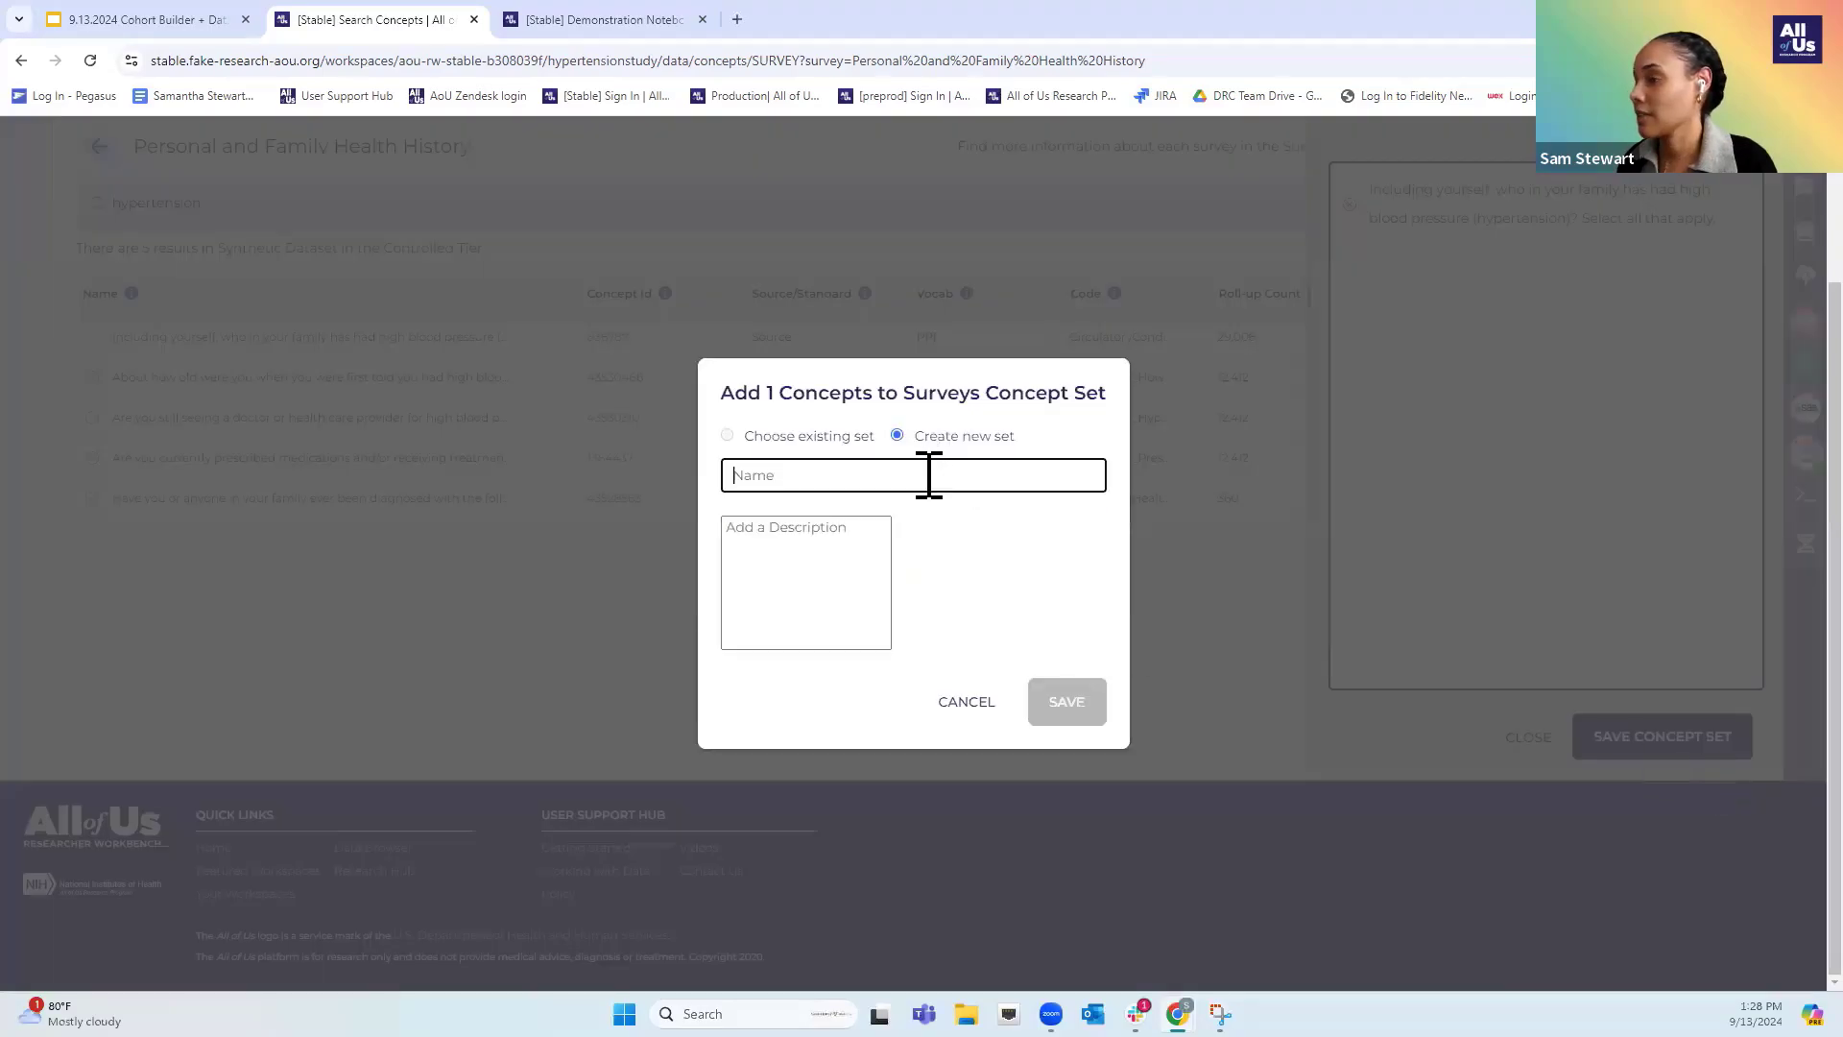
pyautogui.write('PFHH')
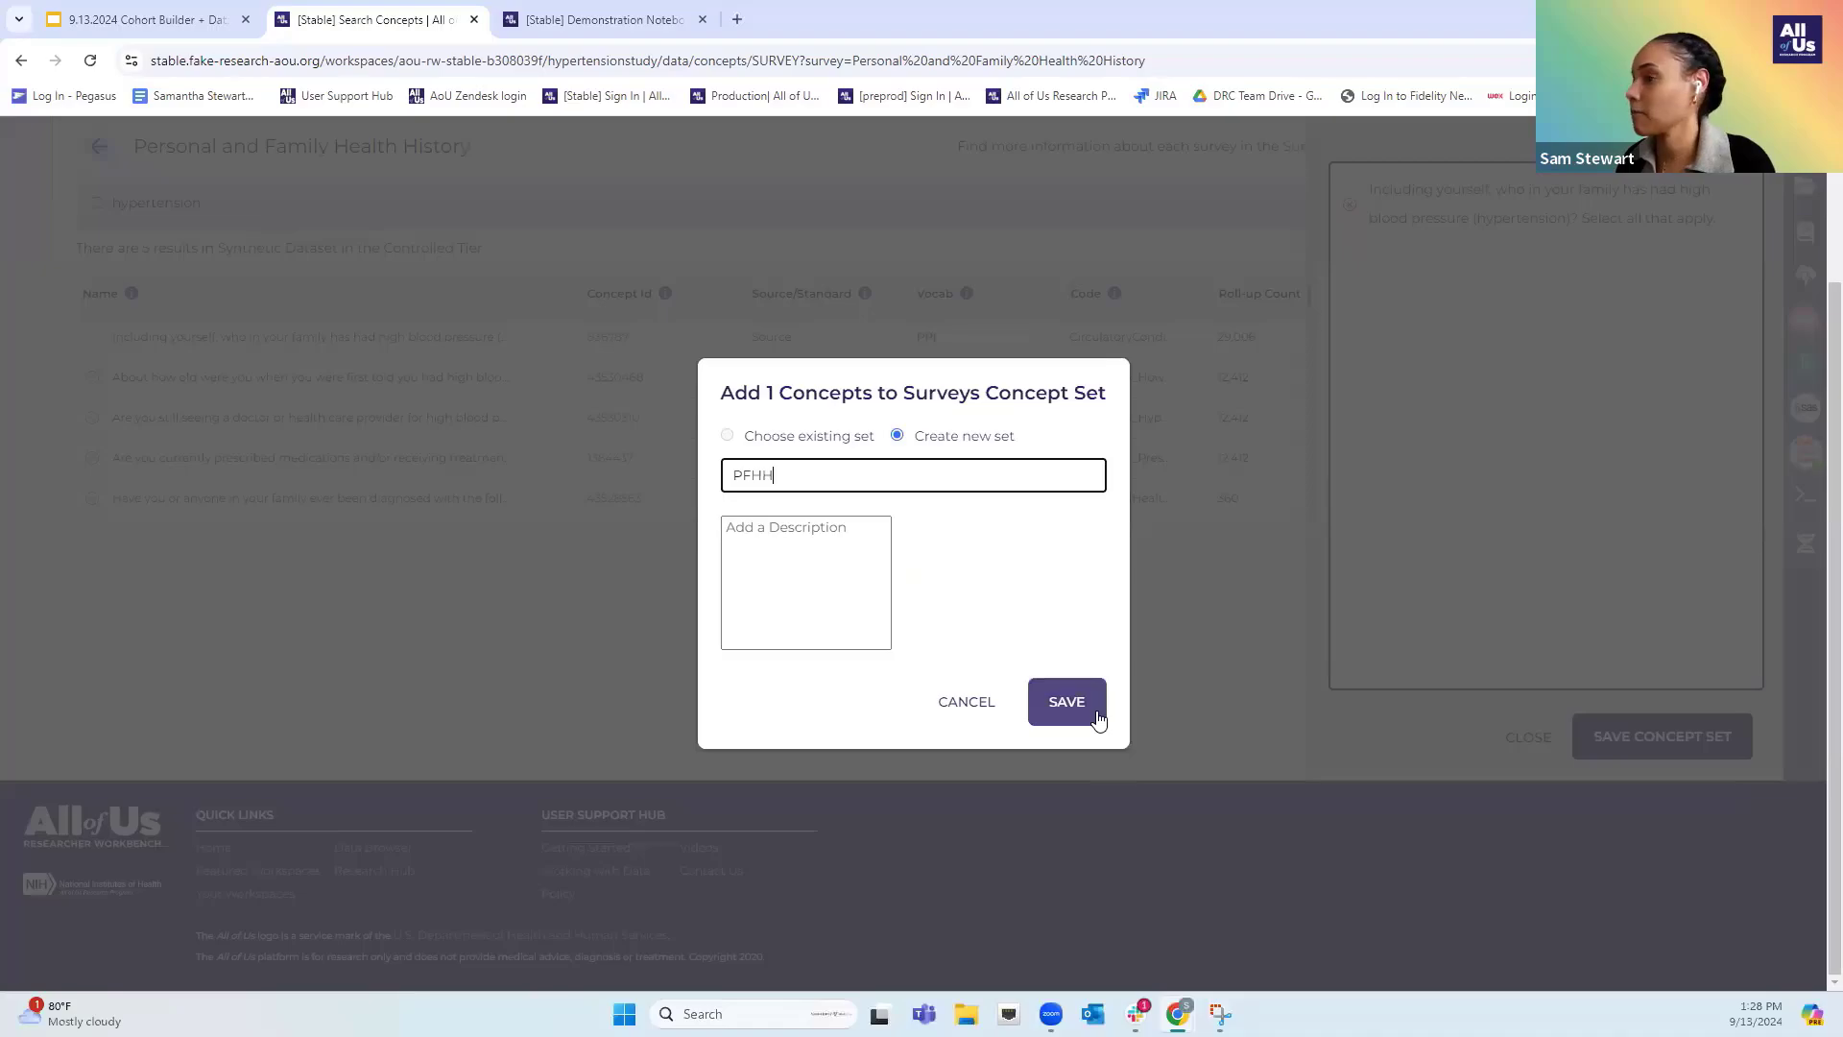
pyautogui.click(1067, 701)
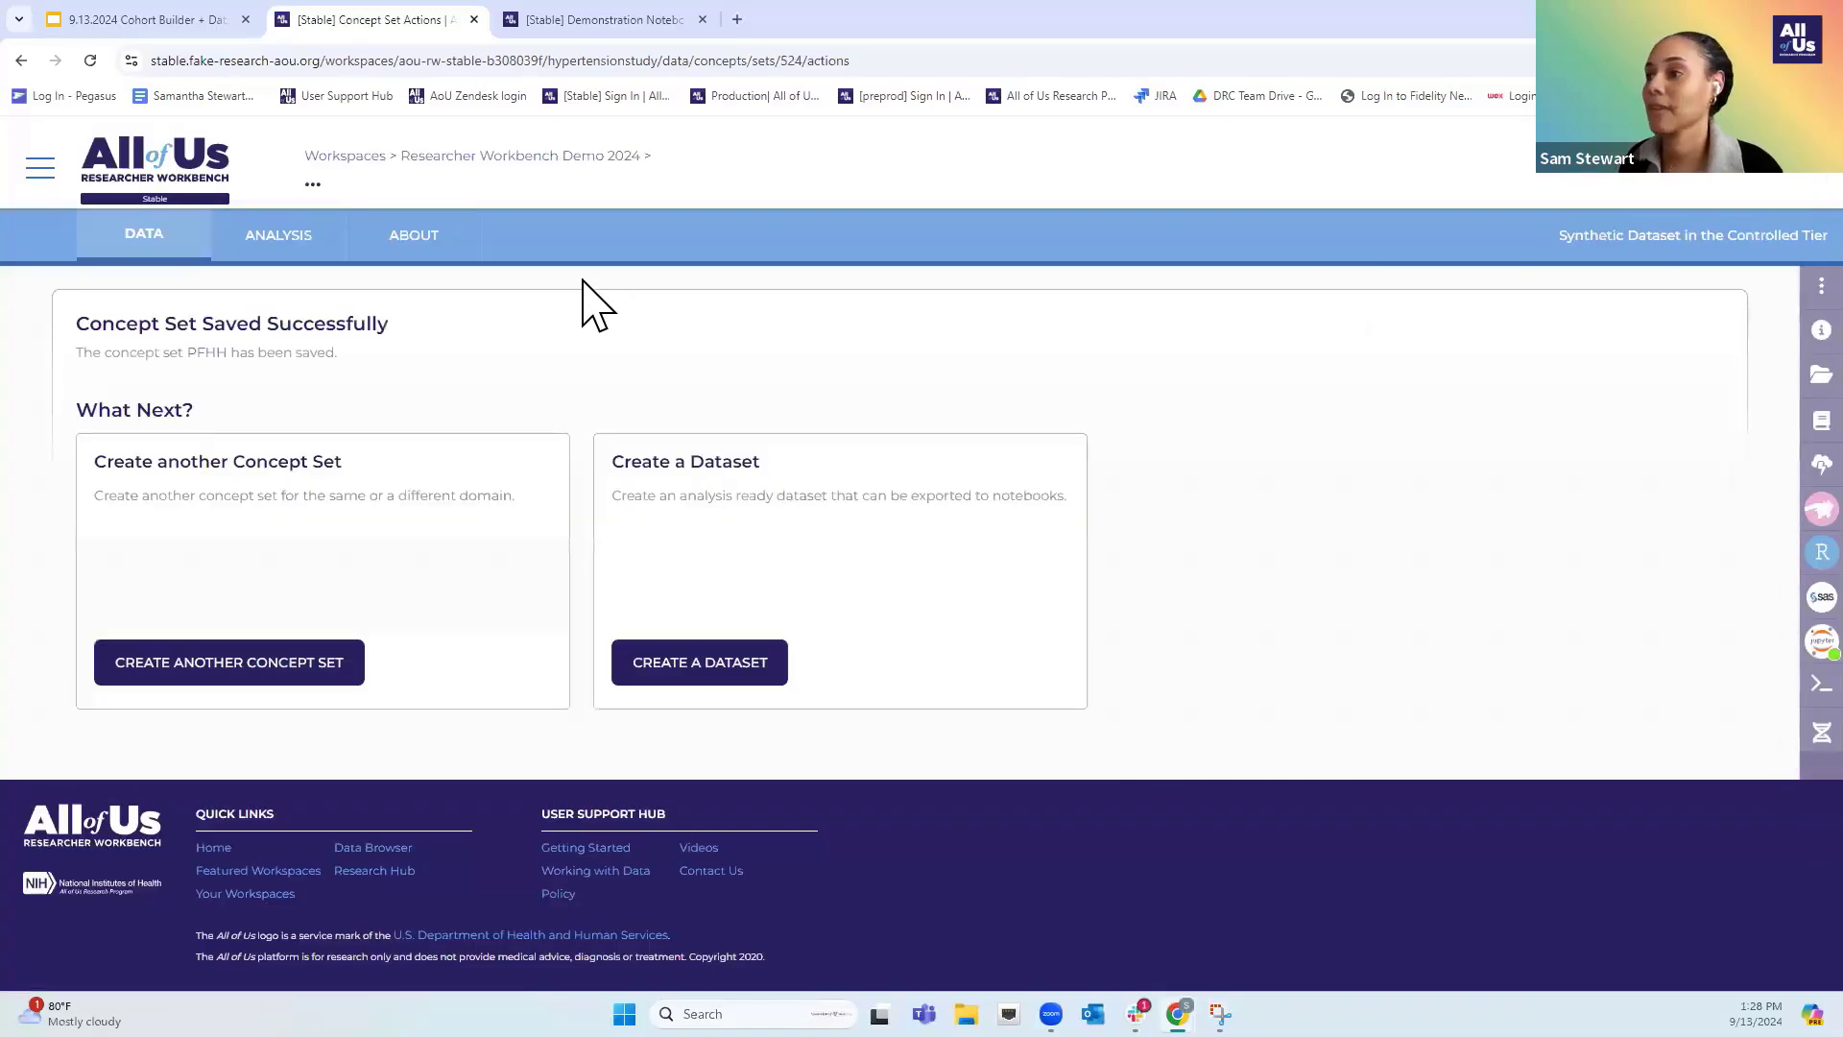
# Start a new dataset and select the hypertension_9_13 workspace cohort as its participants
pyautogui.click(759, 679)
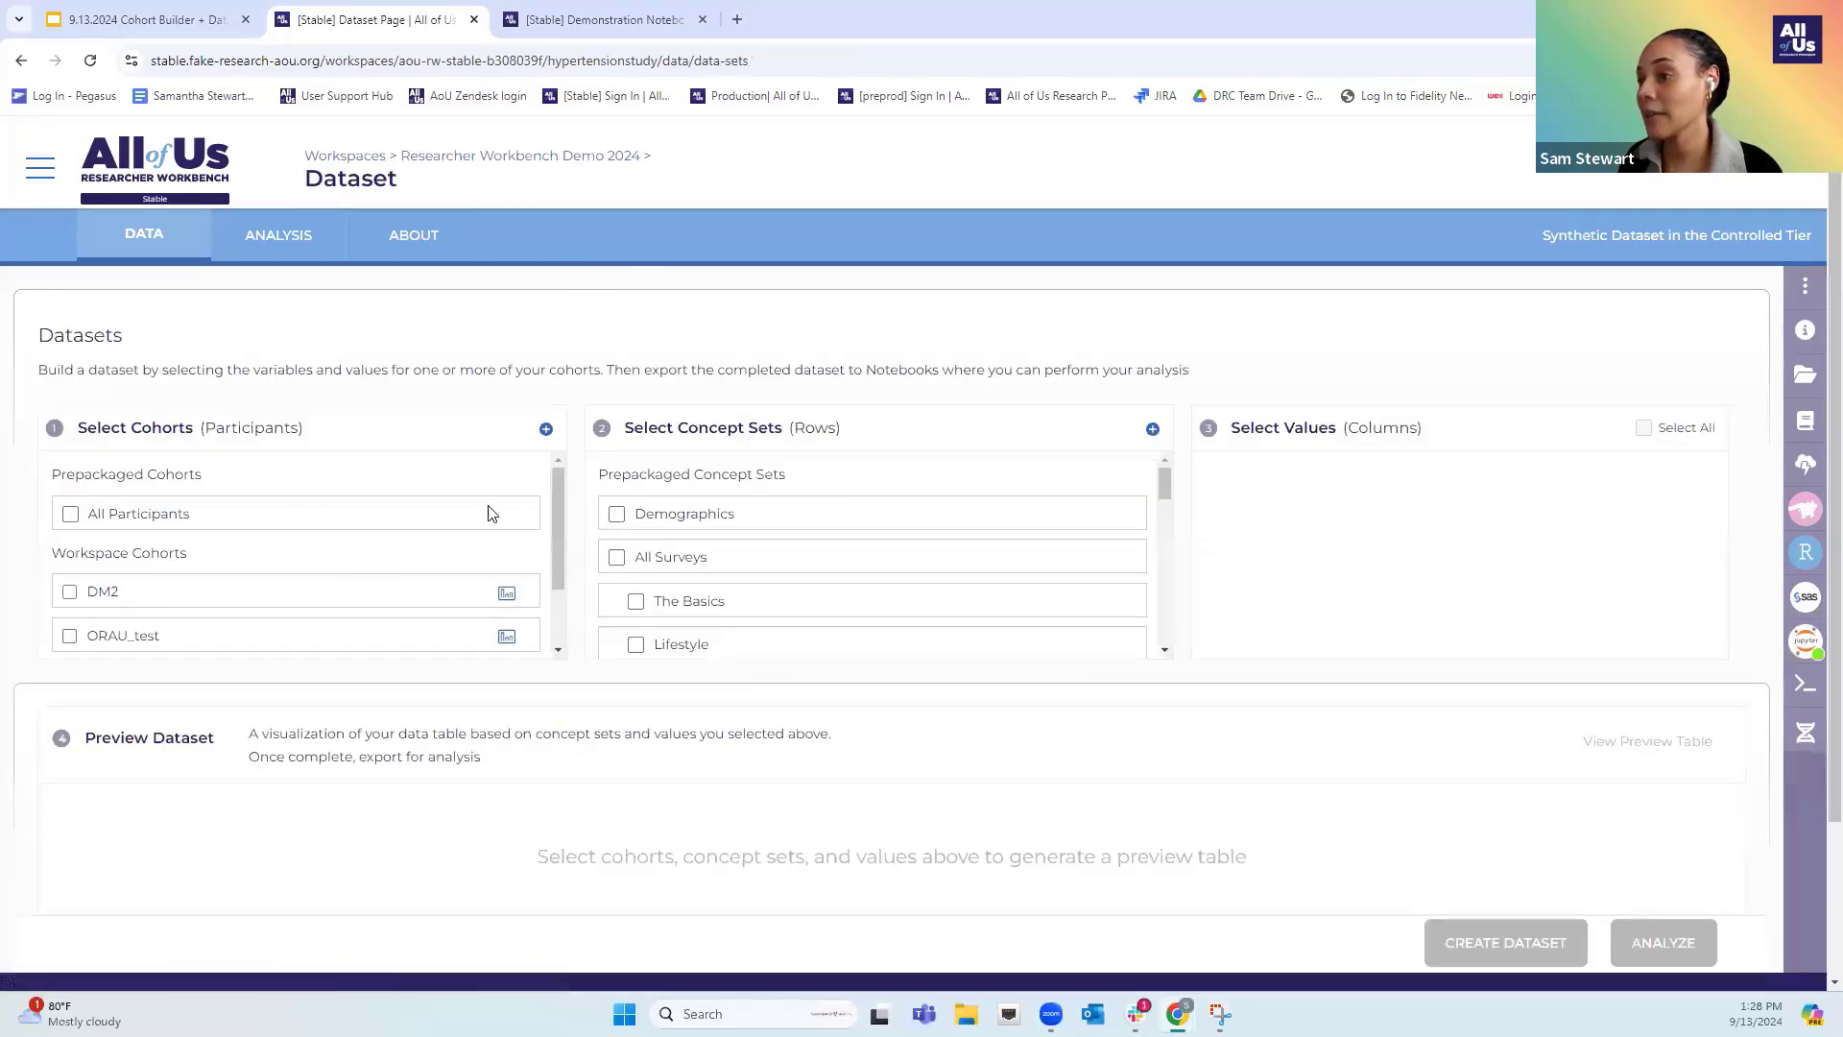
pyautogui.moveTo(560, 515); pyautogui.dragTo(562, 592)
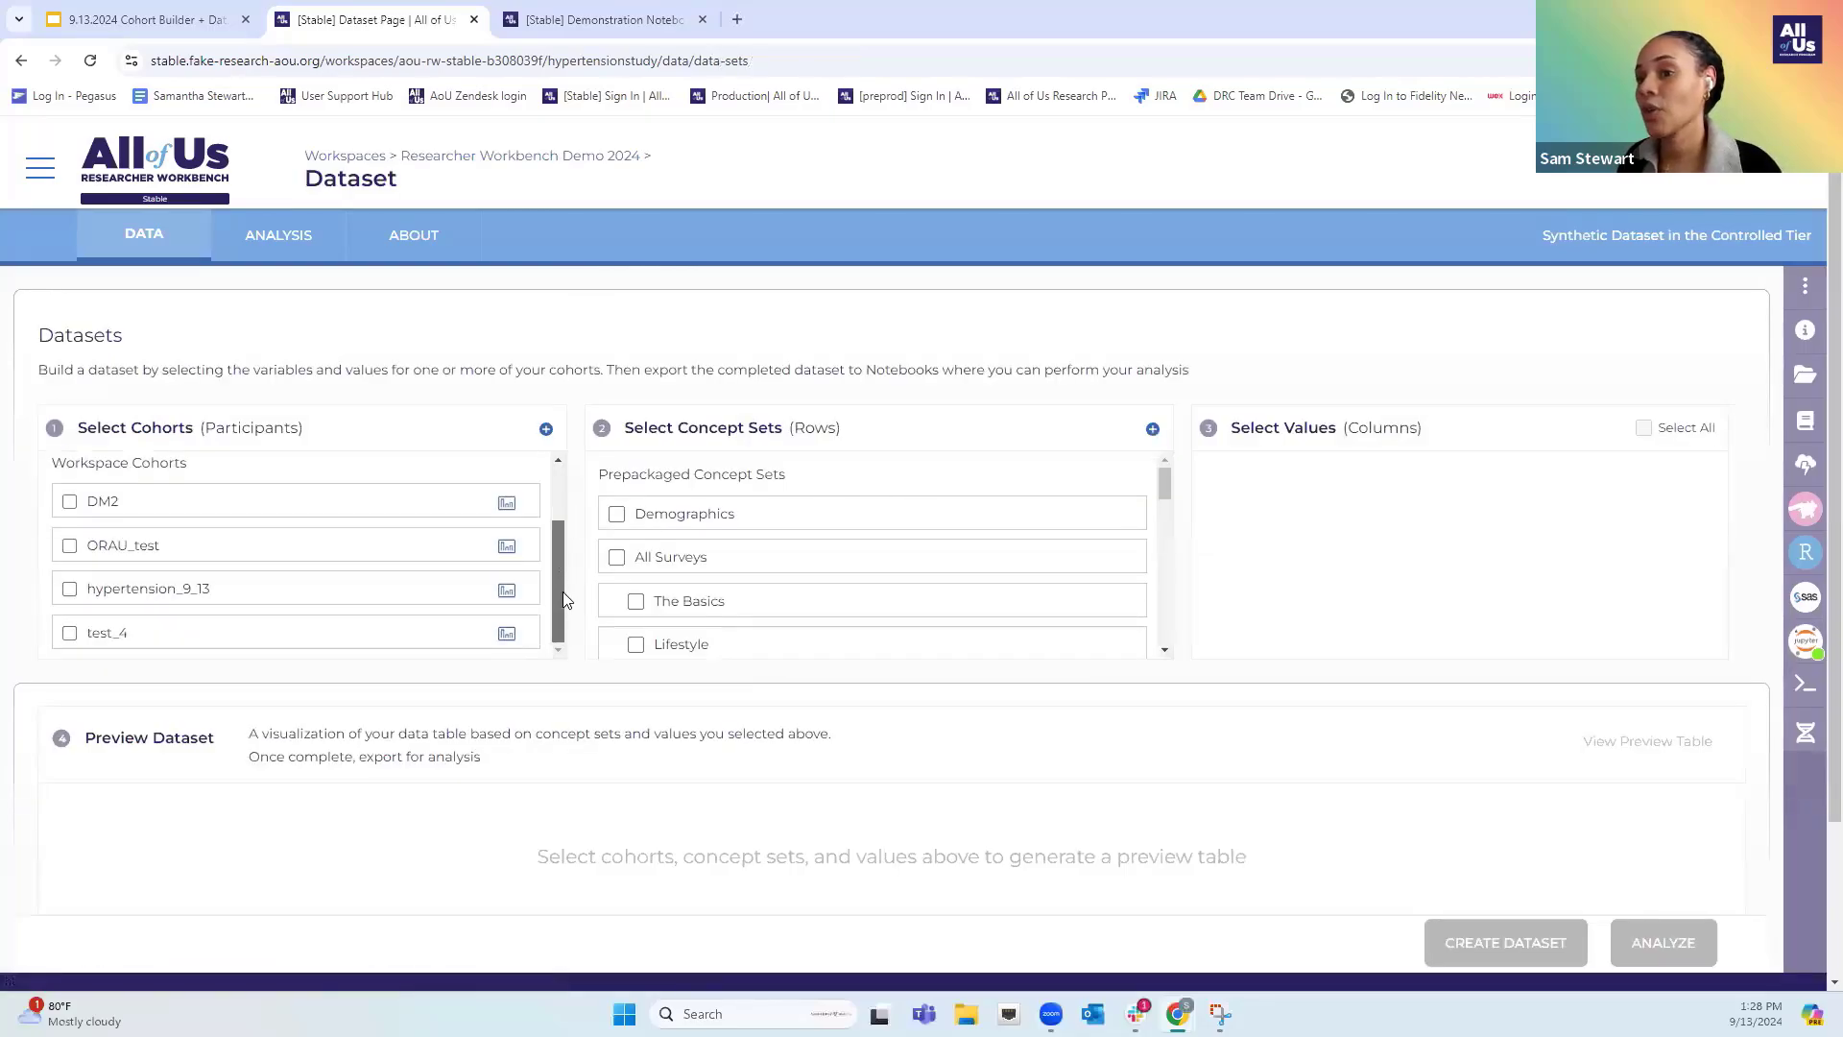
pyautogui.click(70, 588)
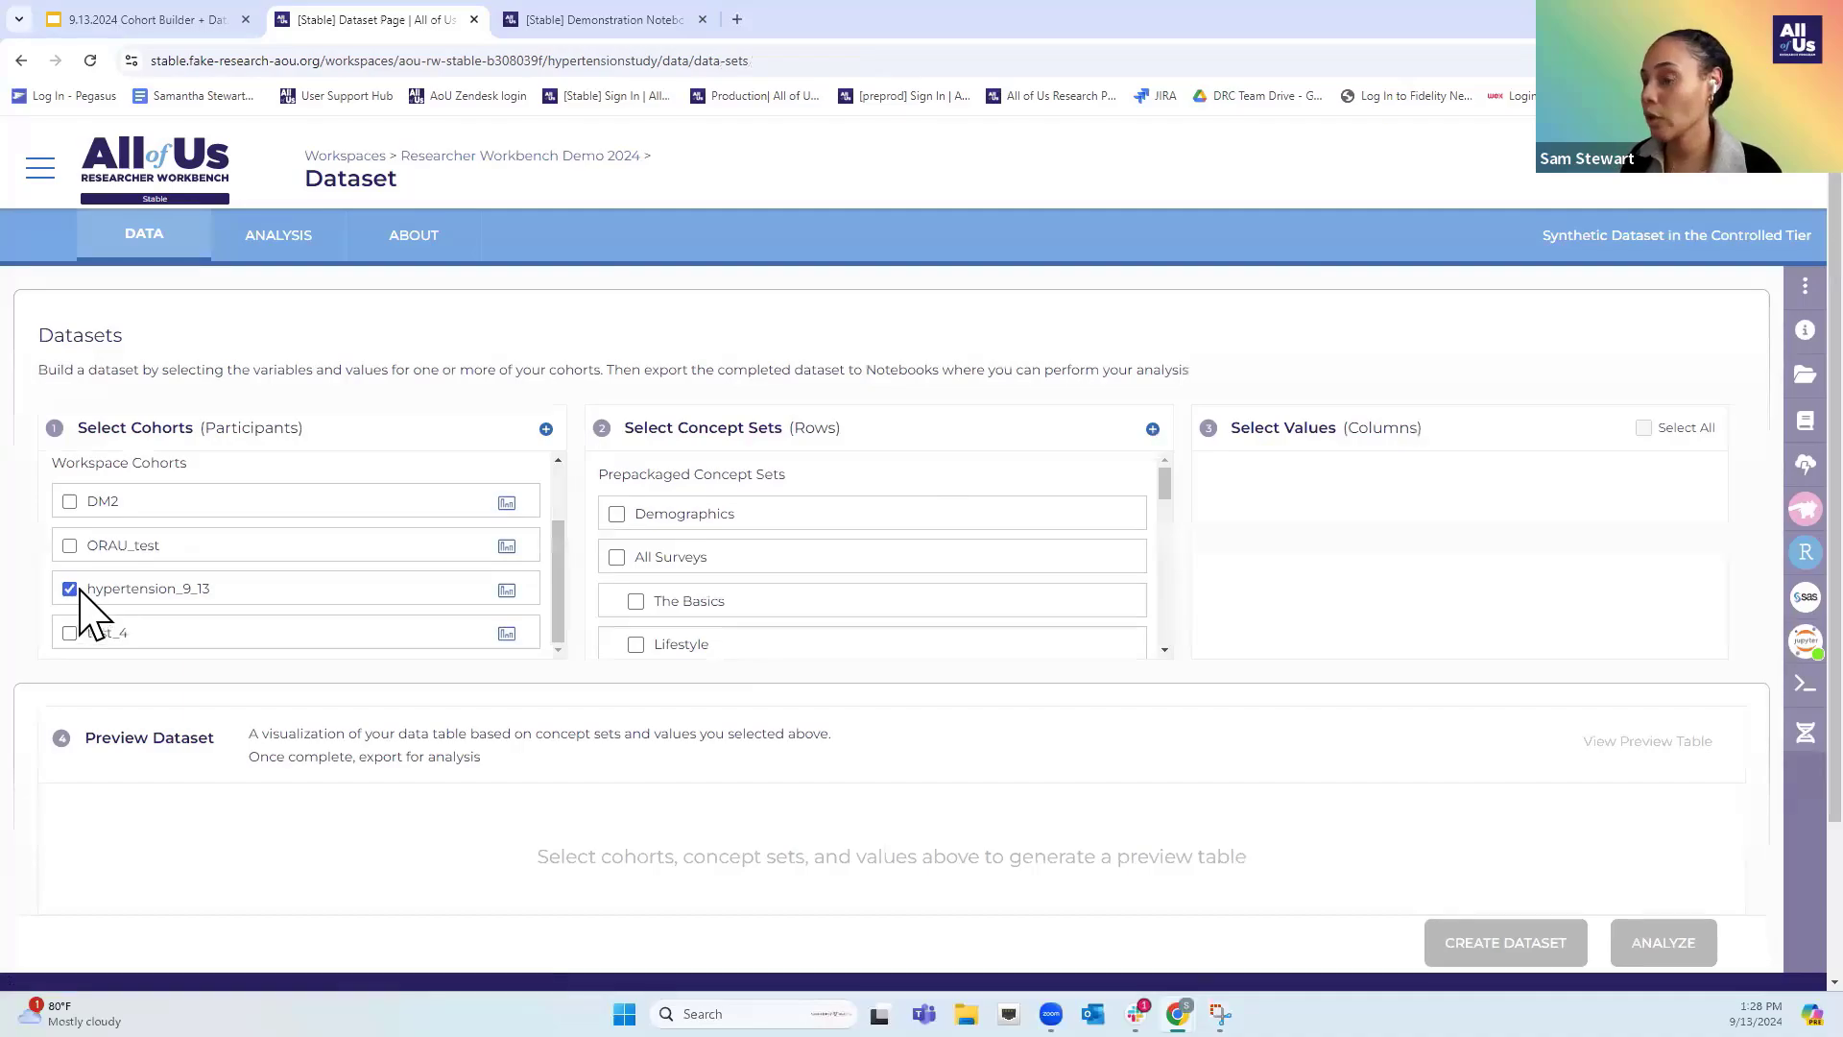
# Select the PFHH and hyper_9_13 workspace concept sets as the dataset's rows
pyautogui.scroll(-2, 1109, 576)
pyautogui.scroll(-6, 1104, 576)
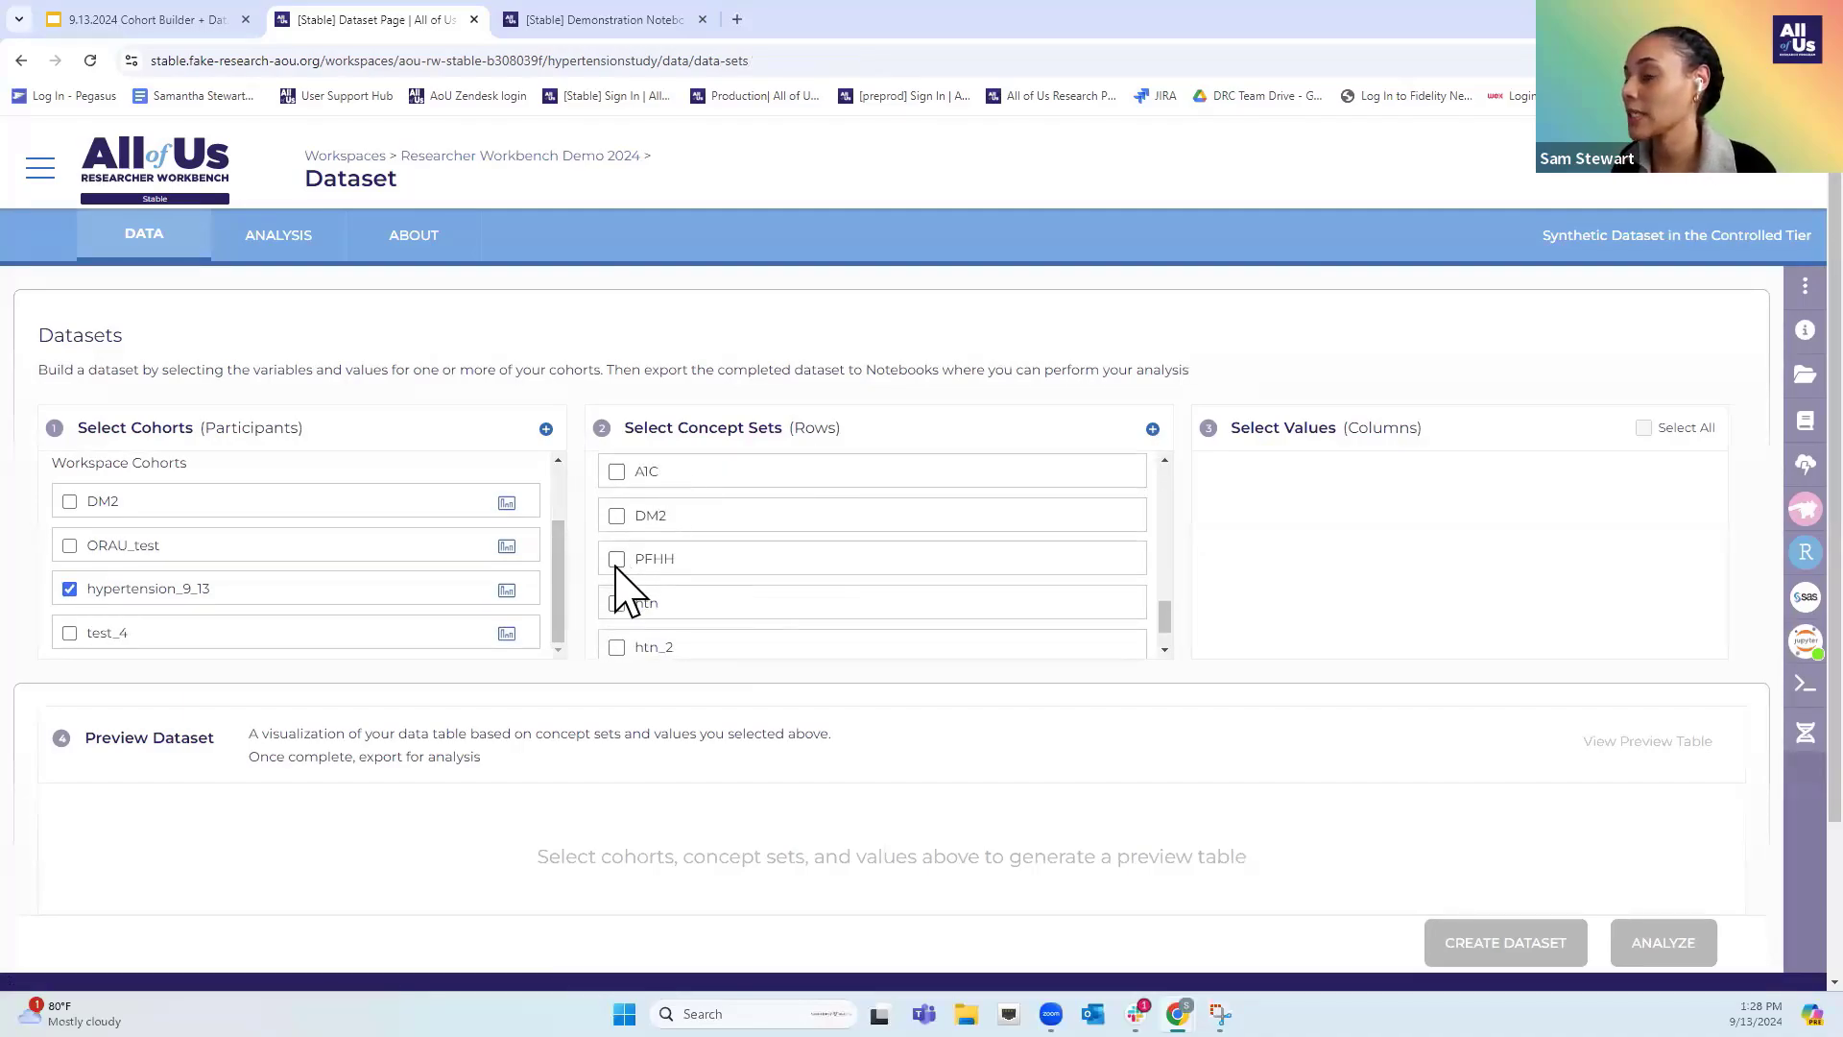
pyautogui.click(616, 558)
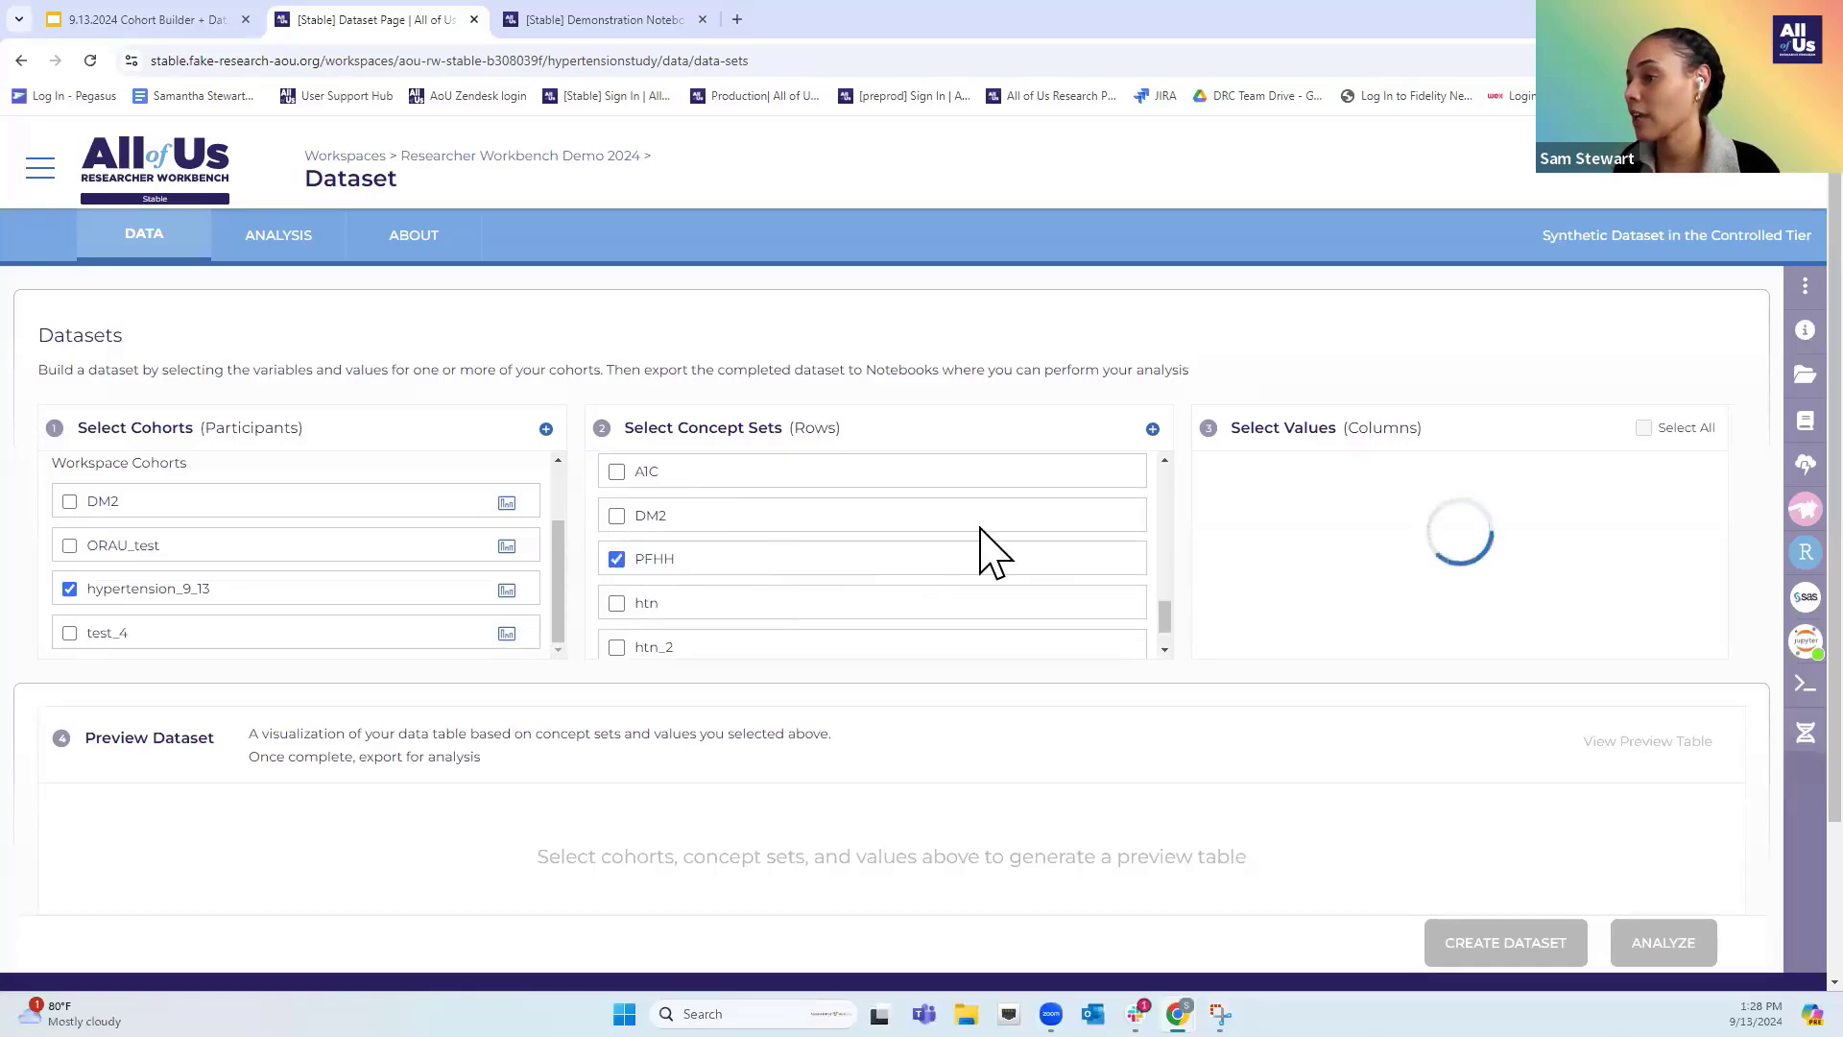
pyautogui.scroll(-1, 979, 547)
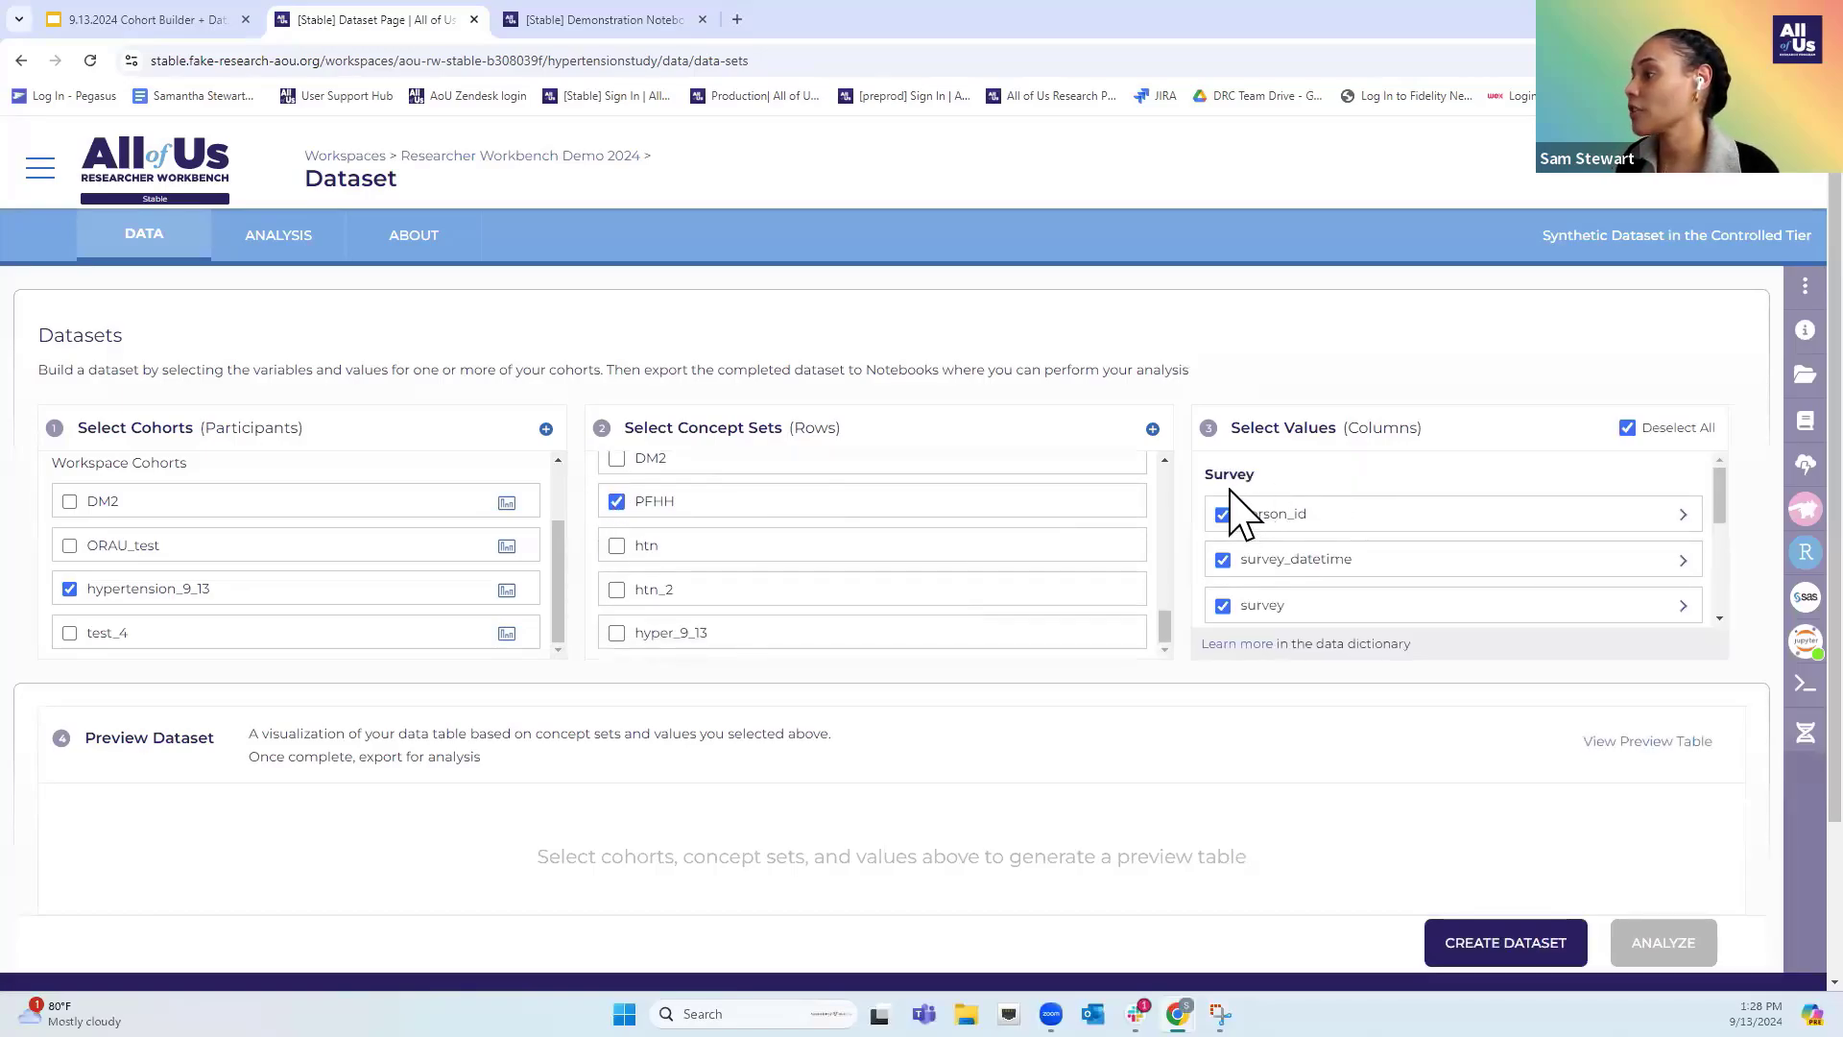
pyautogui.moveTo(1216, 475)
pyautogui.mouseDown()
pyautogui.moveTo(1291, 487)
pyautogui.moveTo(1211, 476)
pyautogui.mouseUp()
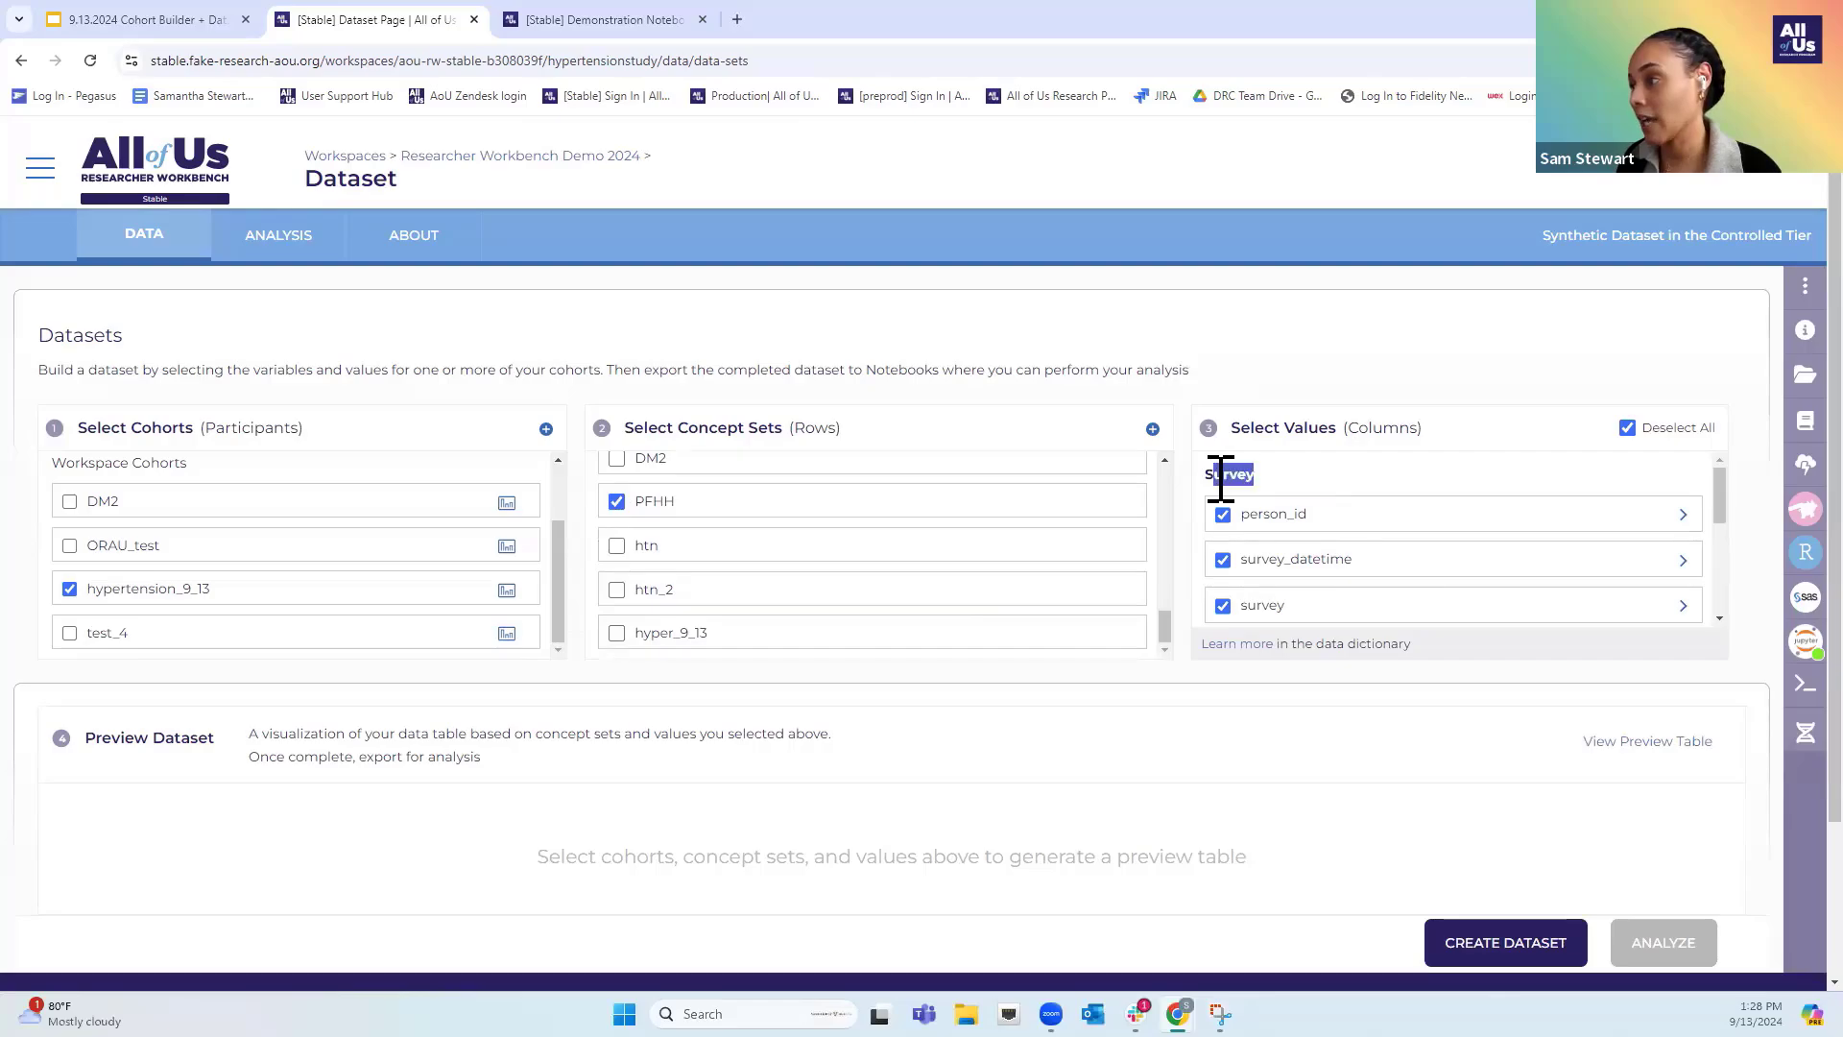
pyautogui.scroll(-1, 682, 534)
pyautogui.click(617, 537)
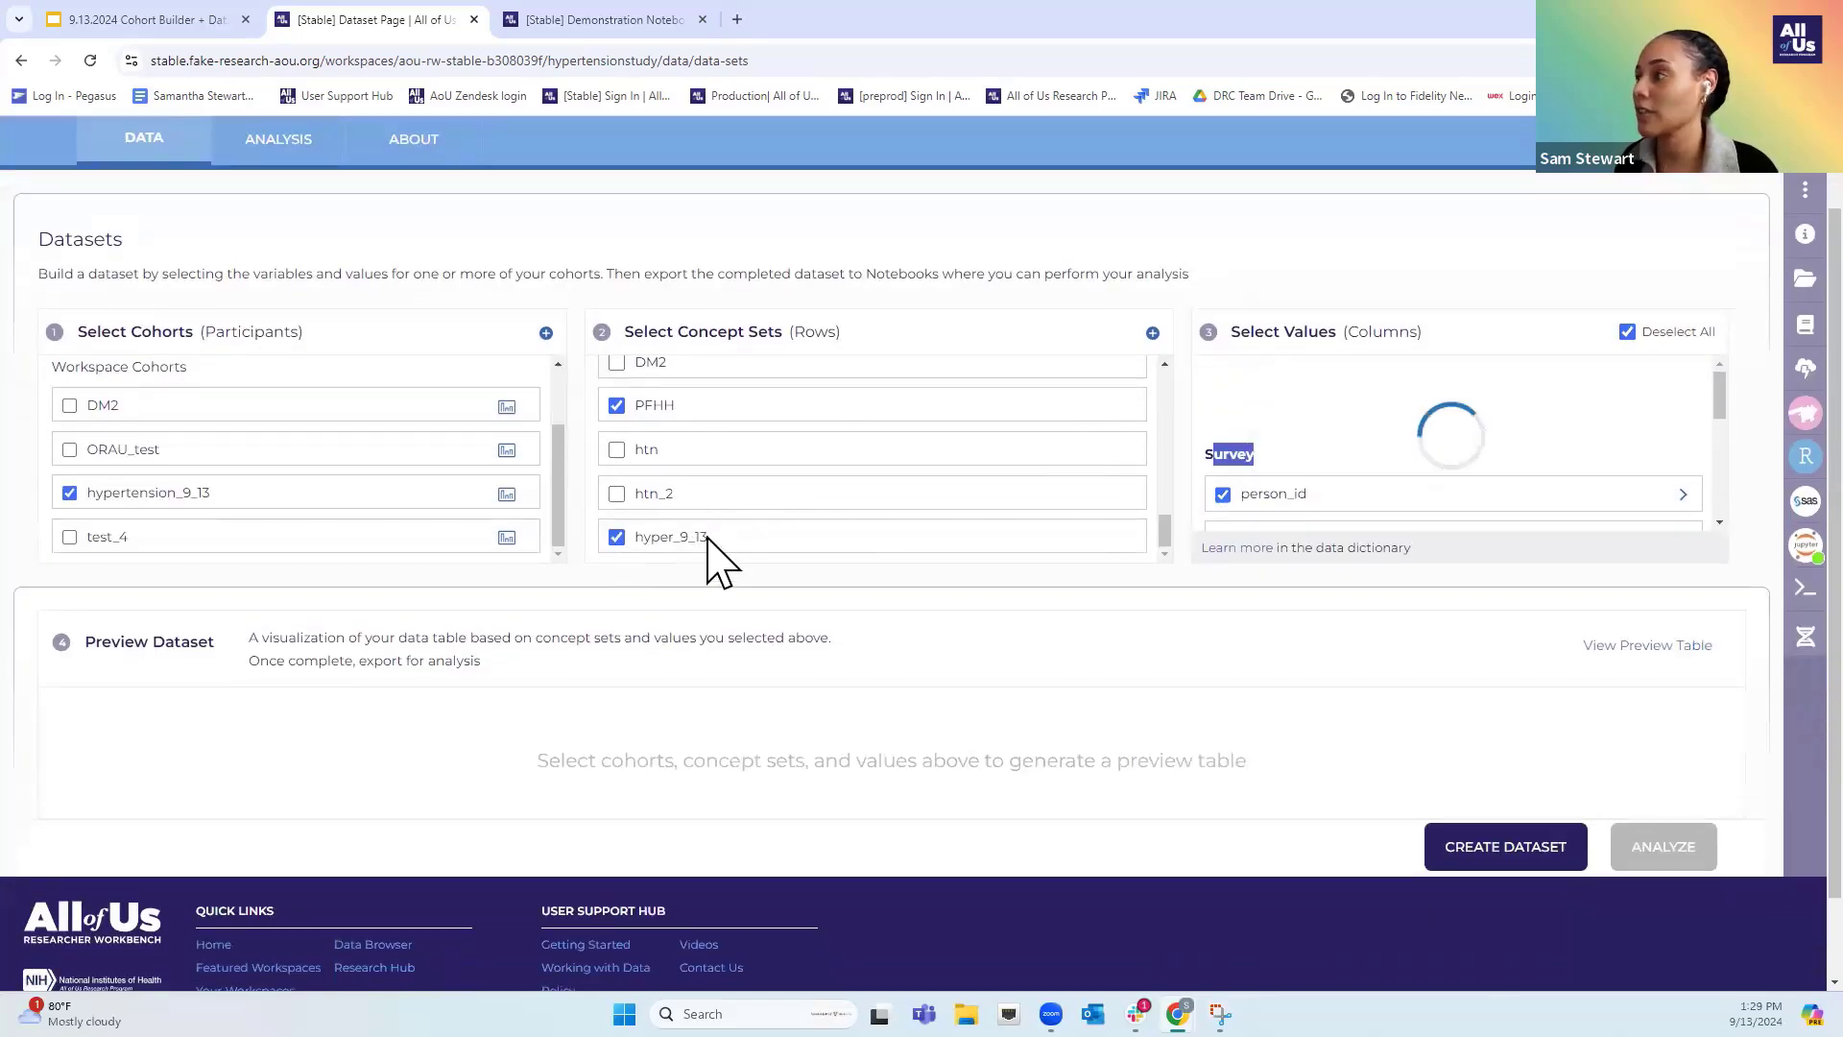
# Examine the Condition and Survey values available as columns for the dataset
pyautogui.scroll(1, 1289, 488)
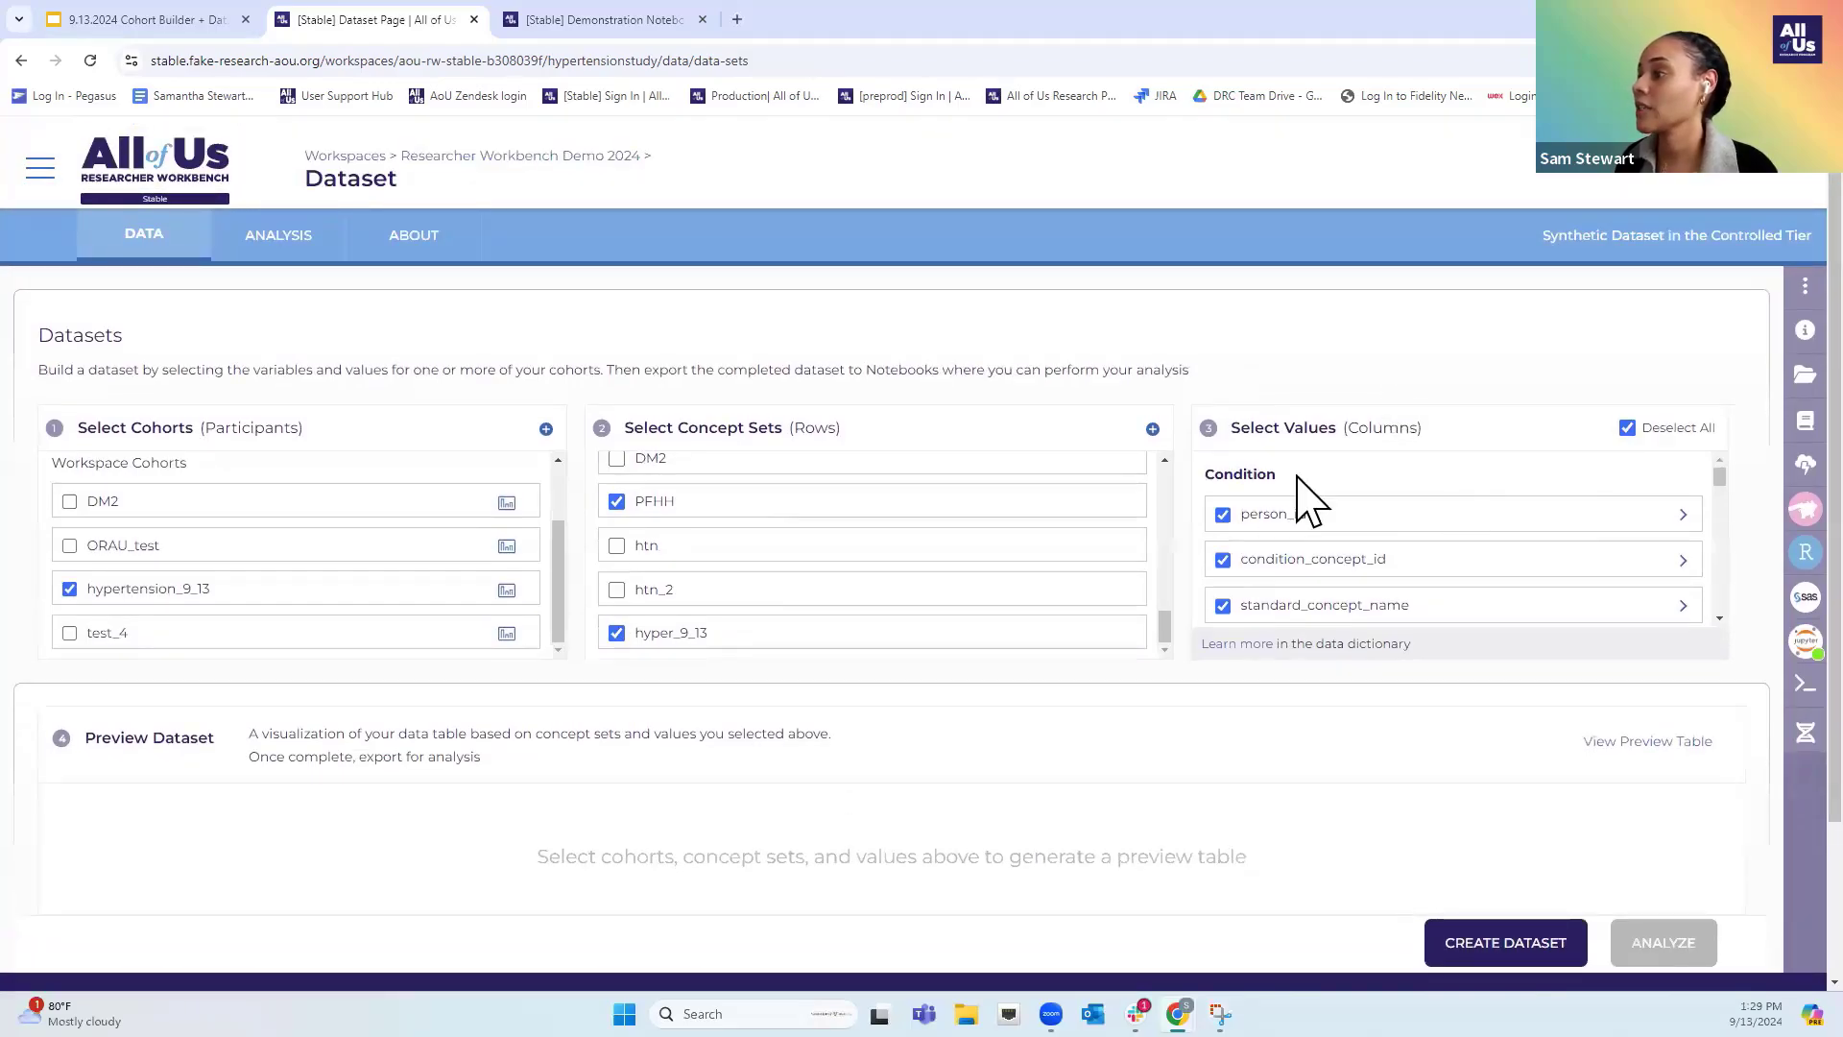
pyautogui.moveTo(1309, 486); pyautogui.dragTo(1185, 475)
pyautogui.scroll(-1, 1457, 504)
pyautogui.scroll(1, 1464, 525)
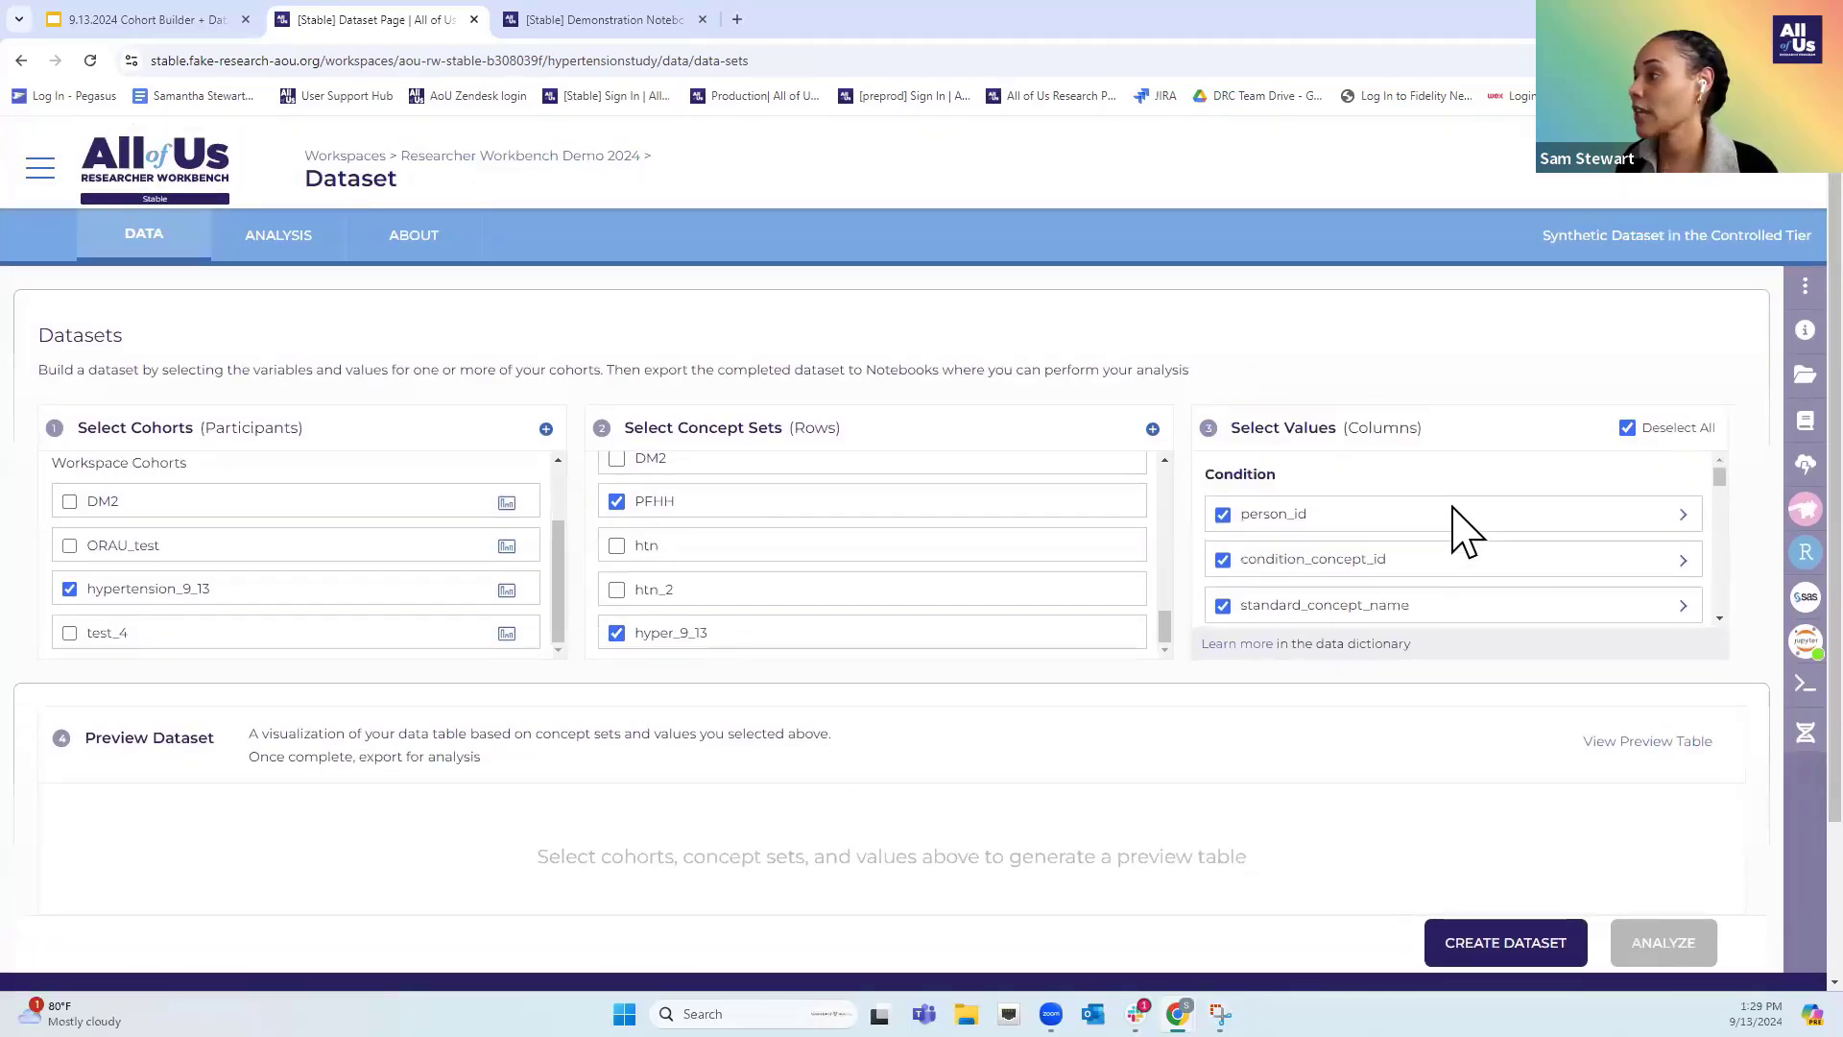
pyautogui.doubleClick(1238, 476)
pyautogui.scroll(-15, 1498, 527)
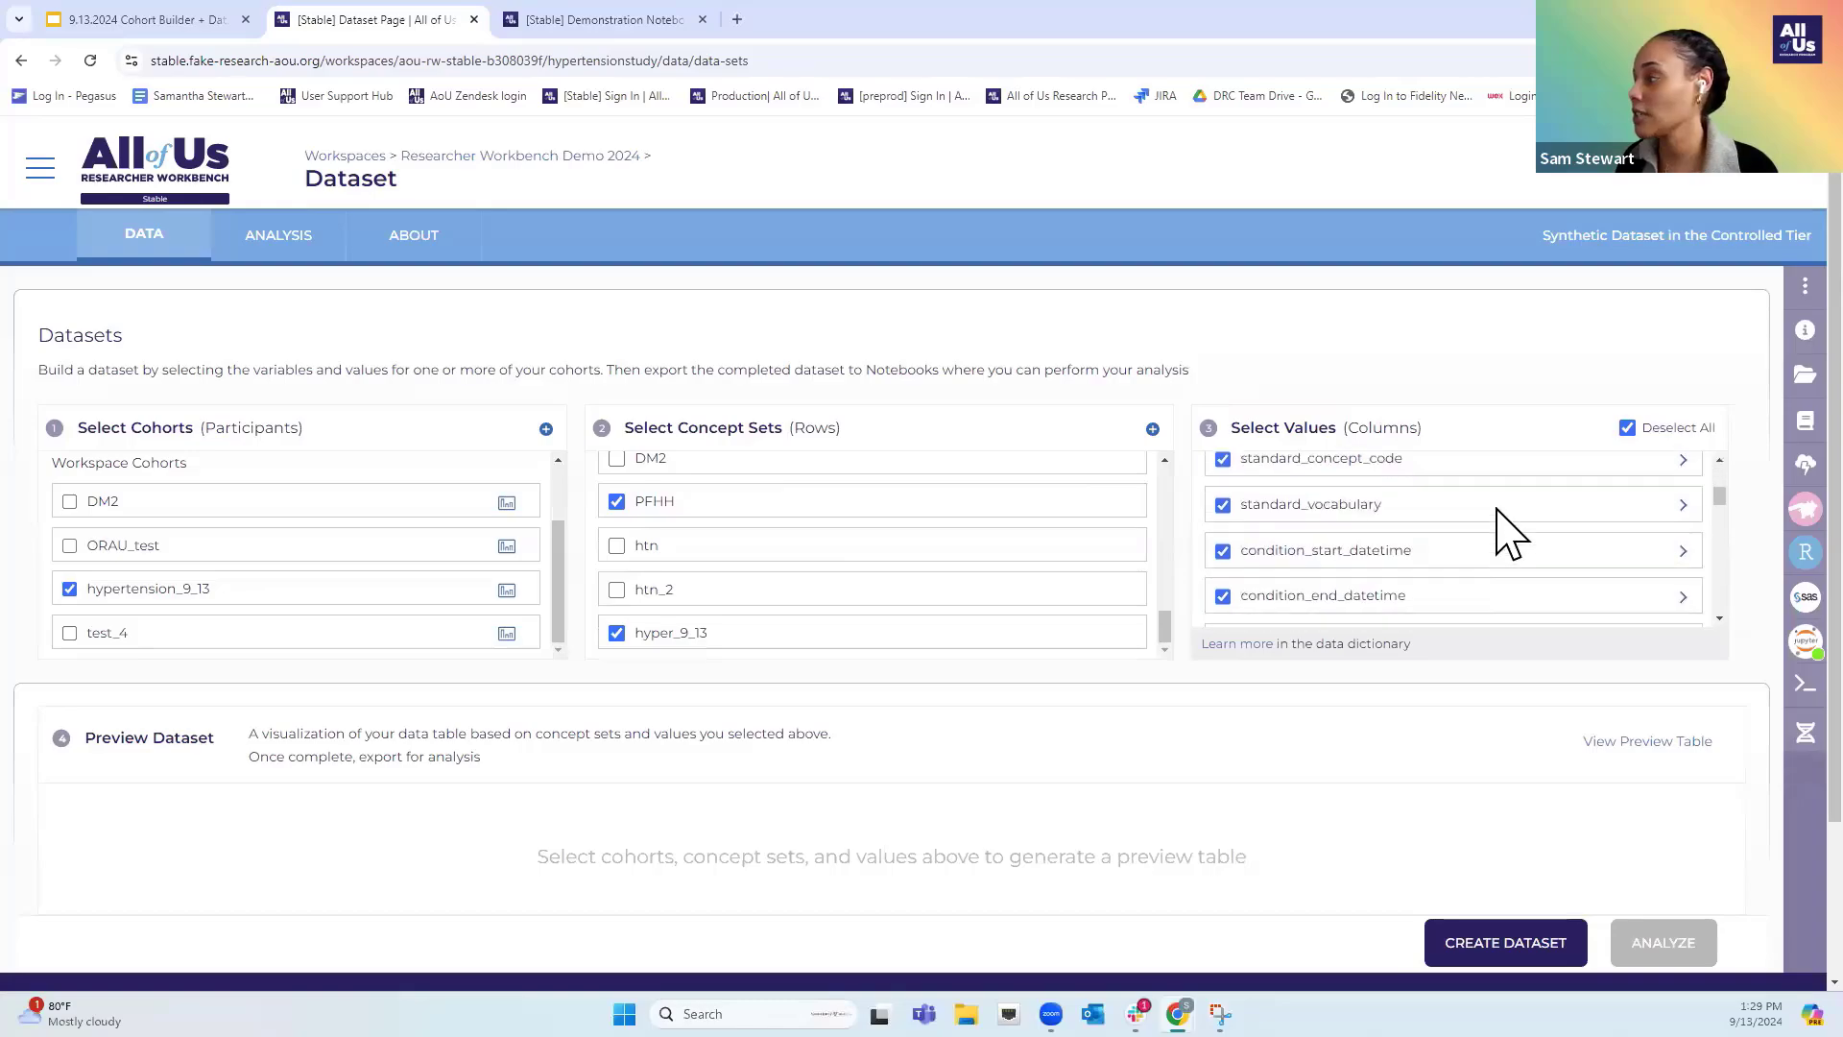
pyautogui.scroll(3, 1501, 532)
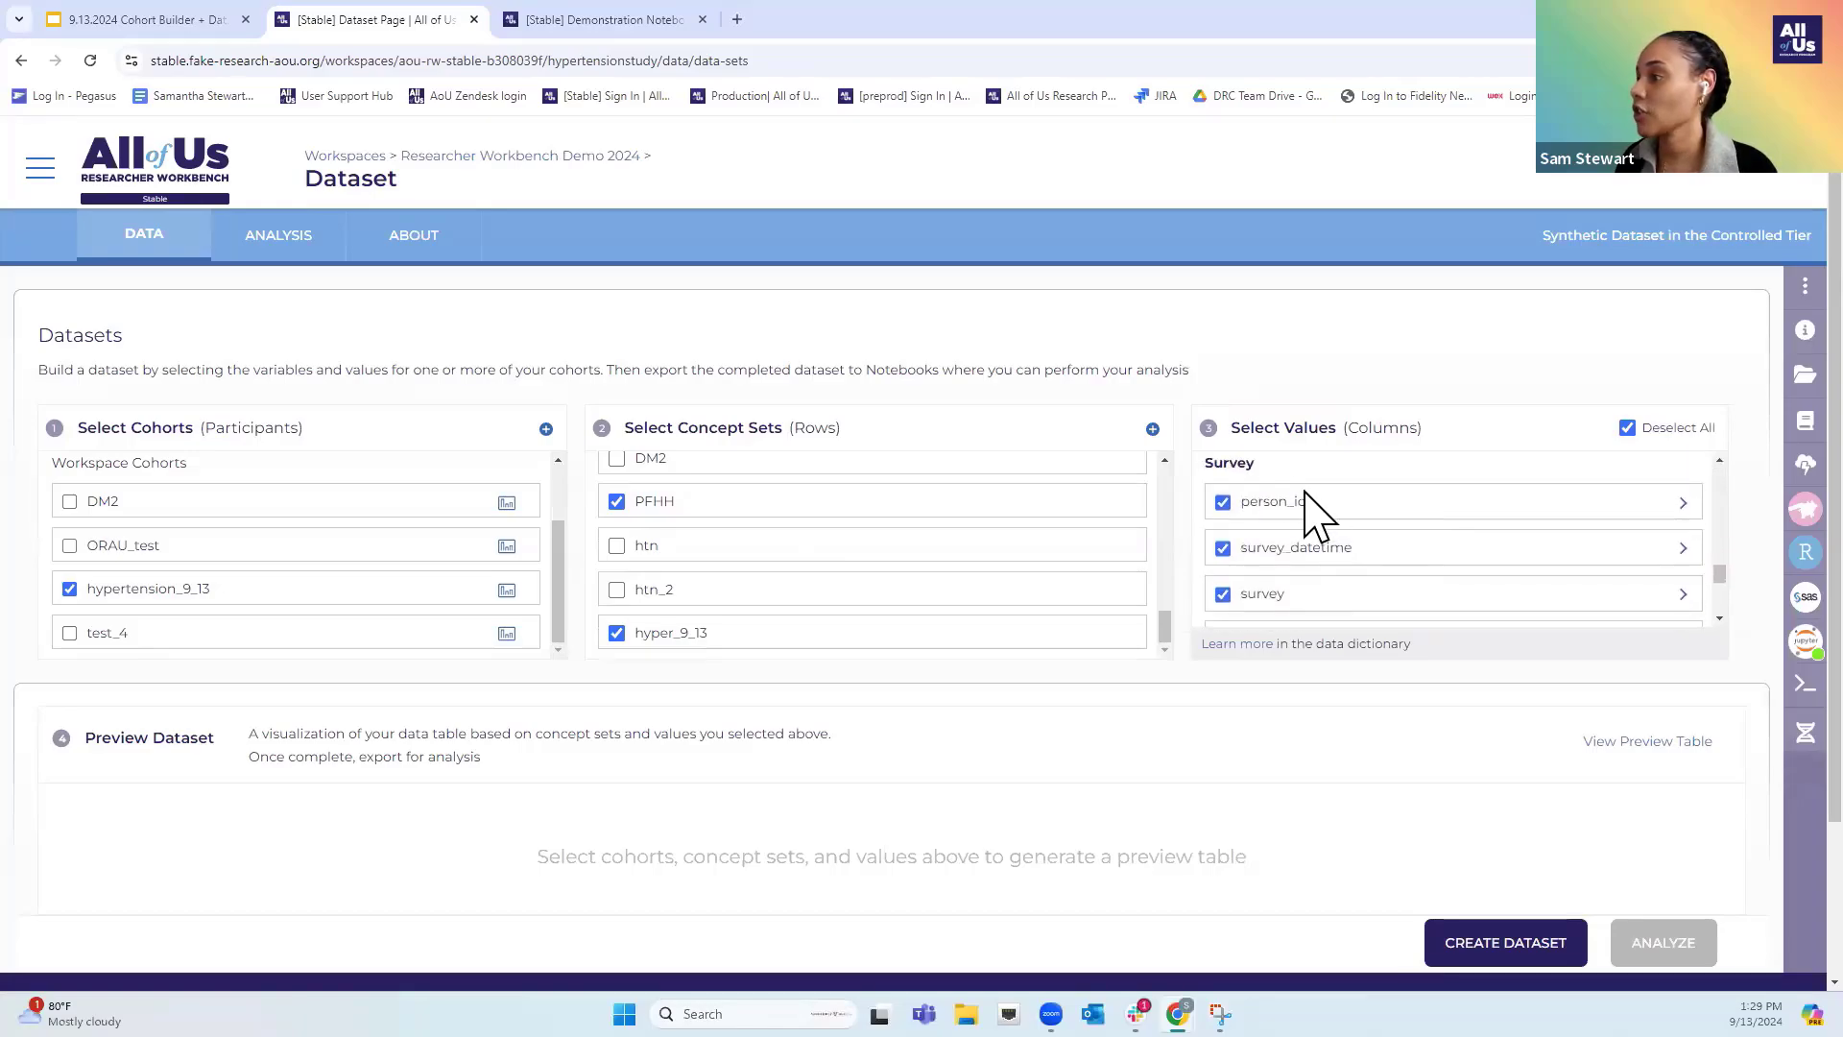
pyautogui.moveTo(1308, 494); pyautogui.dragTo(1247, 459)
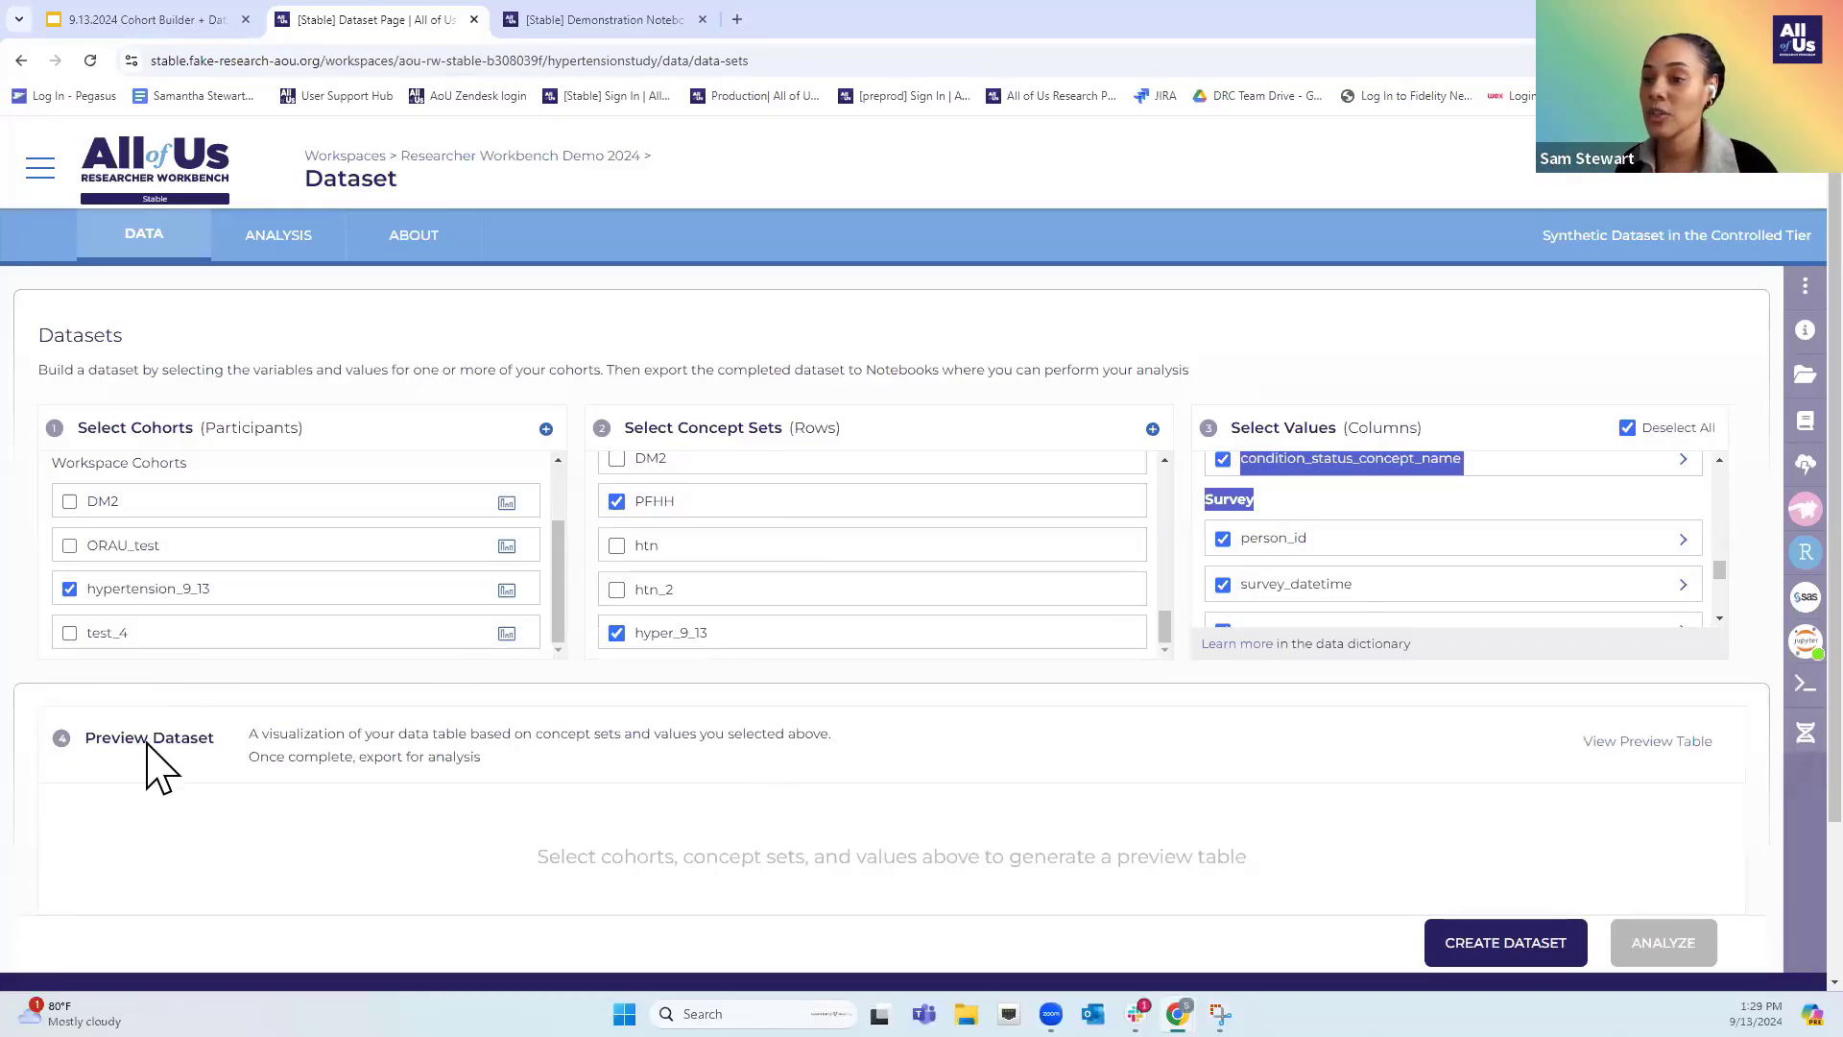
# Generate the dataset's preview table and examine its Survey and Condition data
pyautogui.click(1543, 727)
pyautogui.scroll(-1, 843, 609)
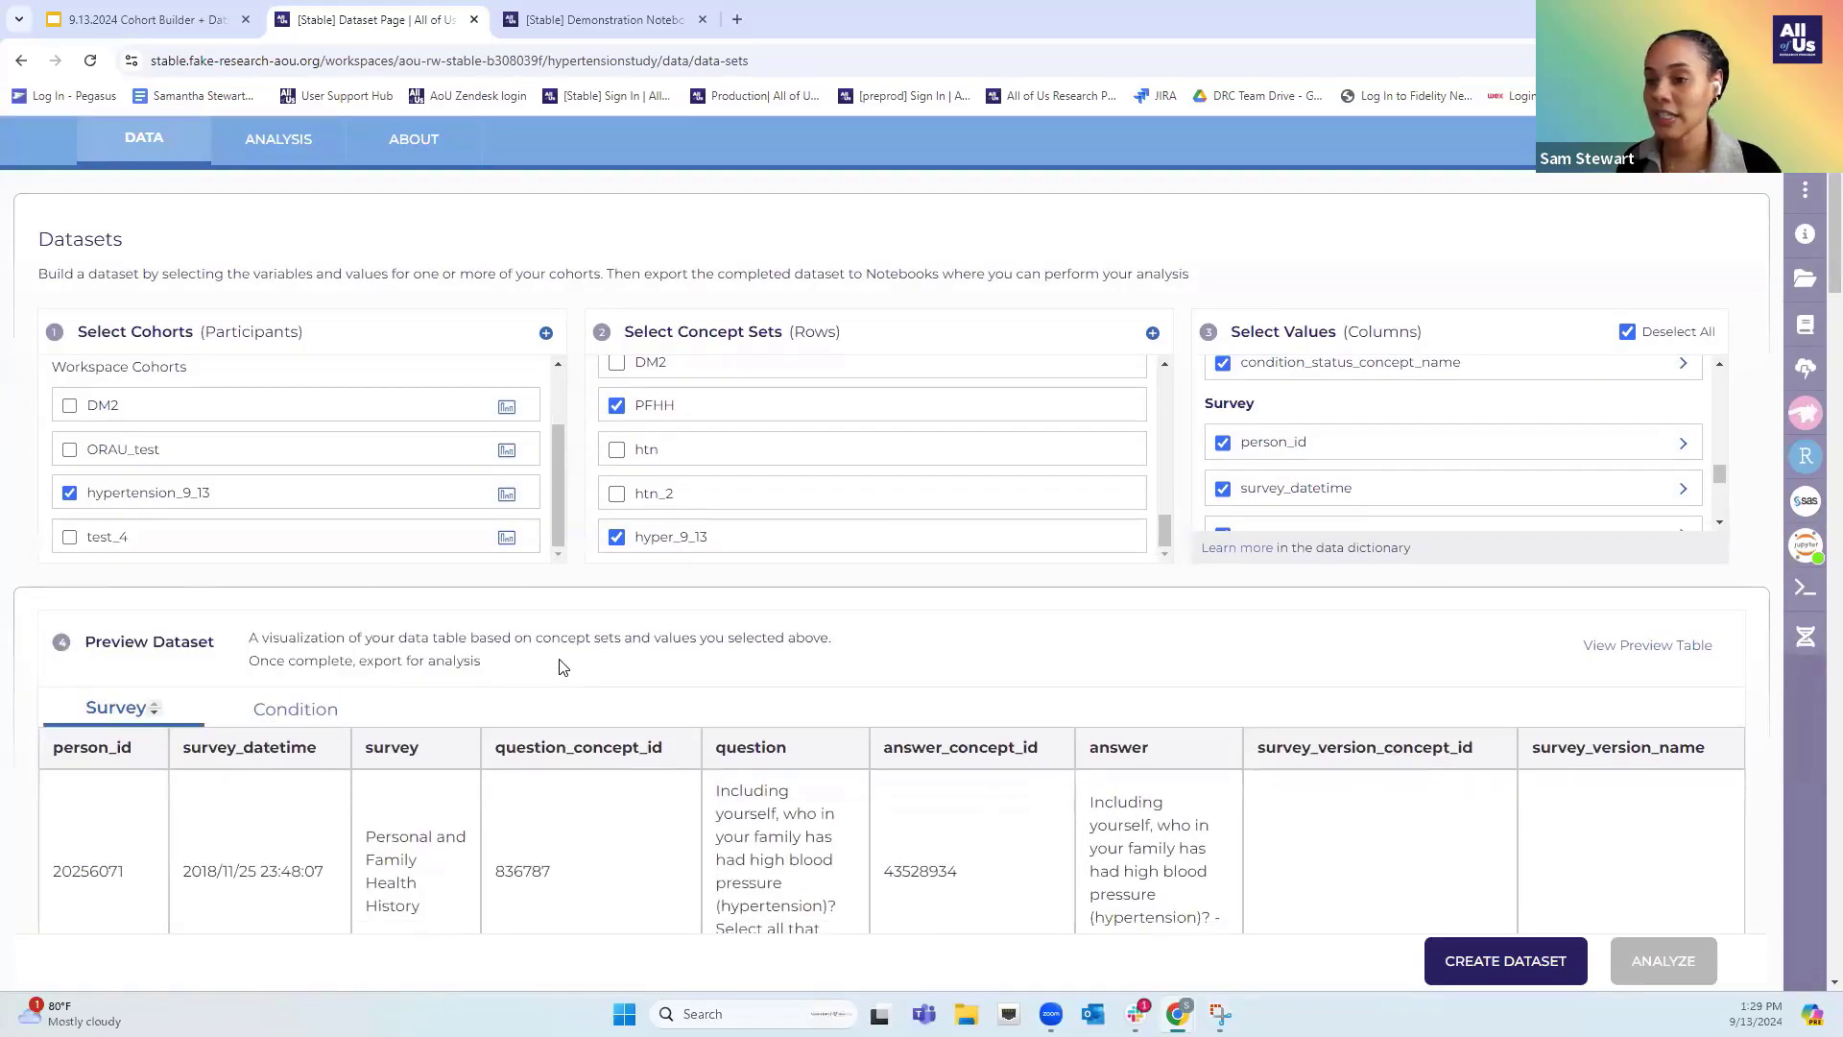
pyautogui.scroll(-1, 109, 540)
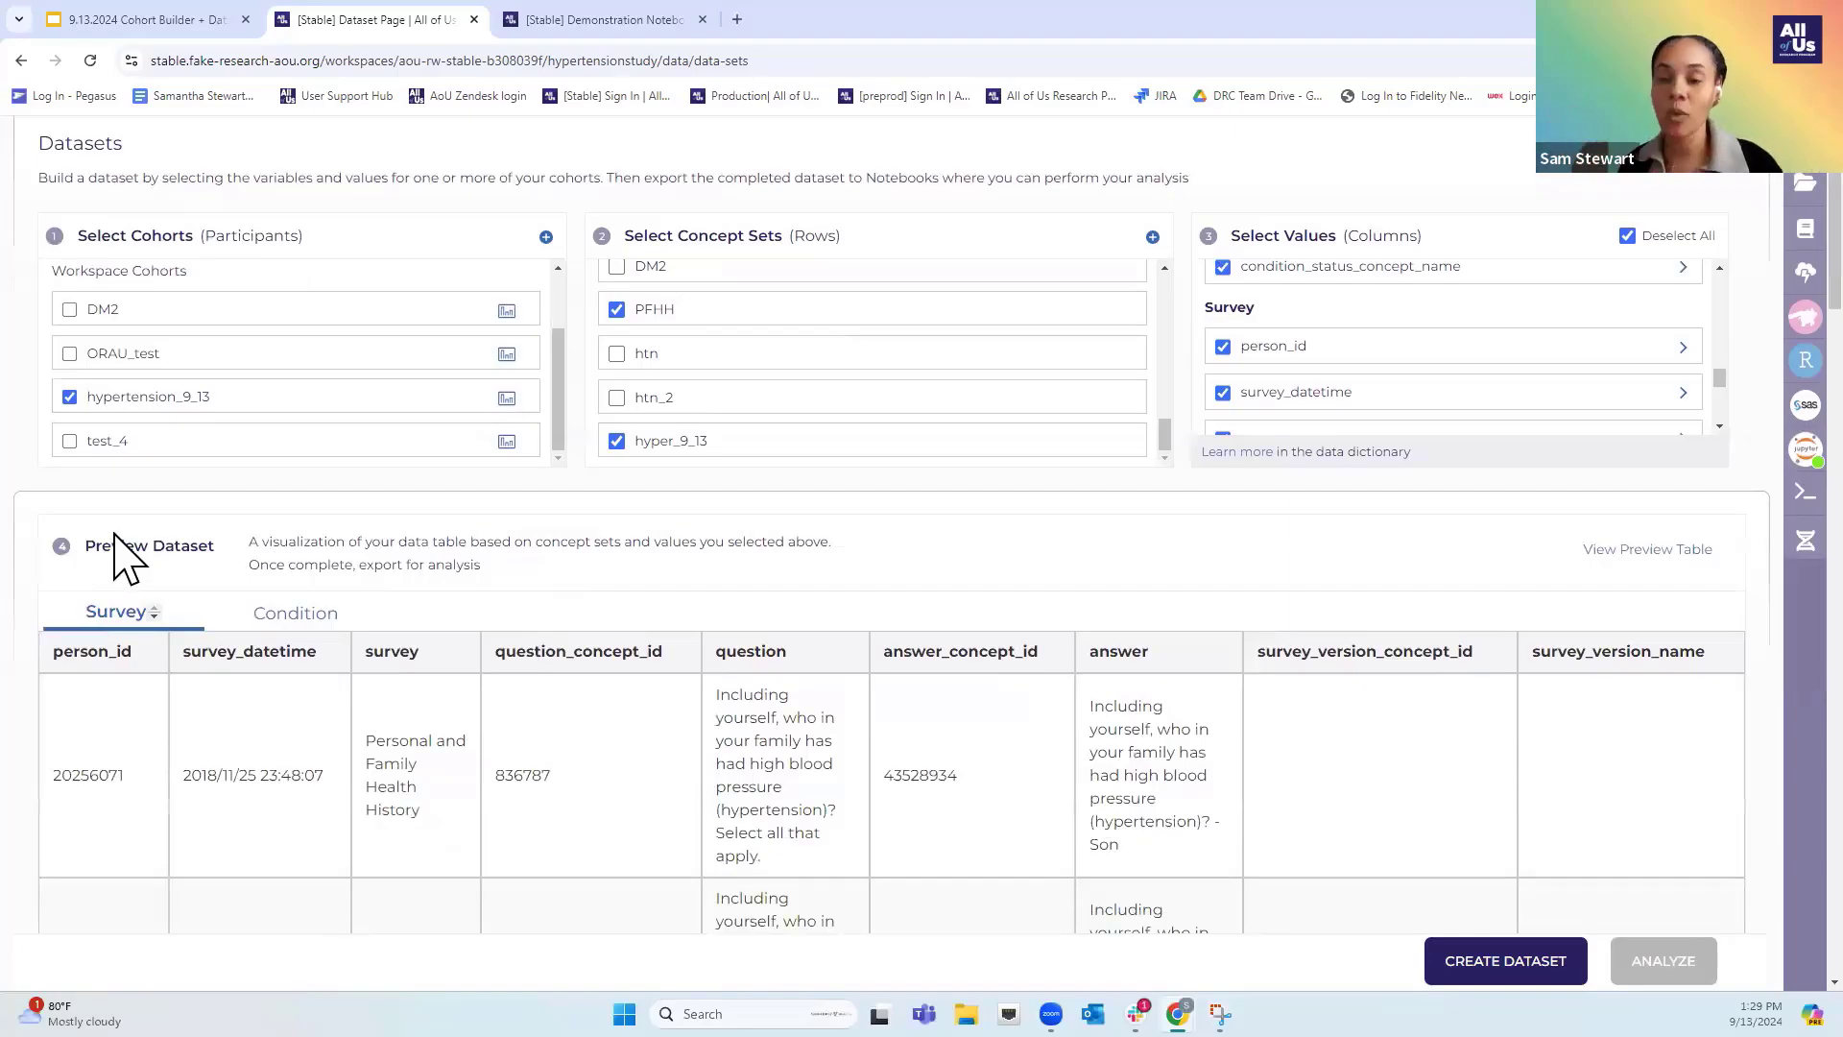
pyautogui.click(272, 615)
pyautogui.scroll(-2, 538, 513)
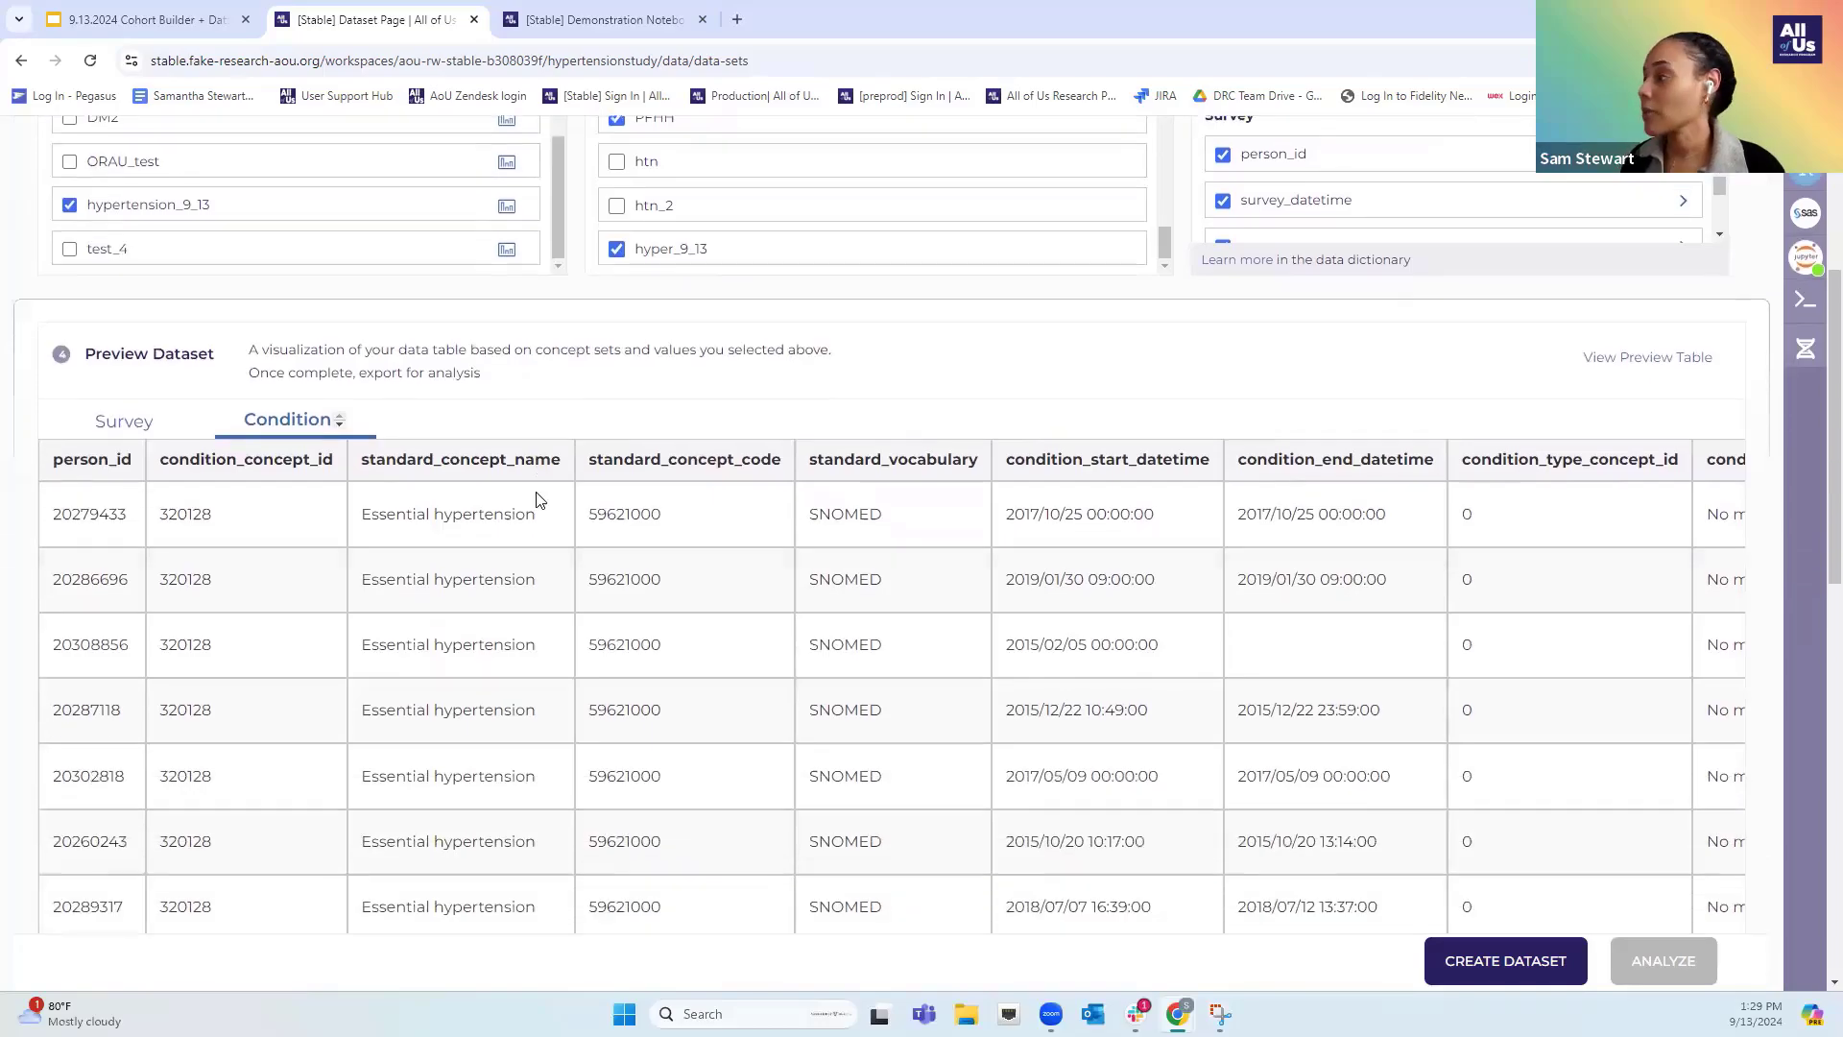
pyautogui.scroll(-1, 537, 500)
pyautogui.scroll(-6, 465, 778)
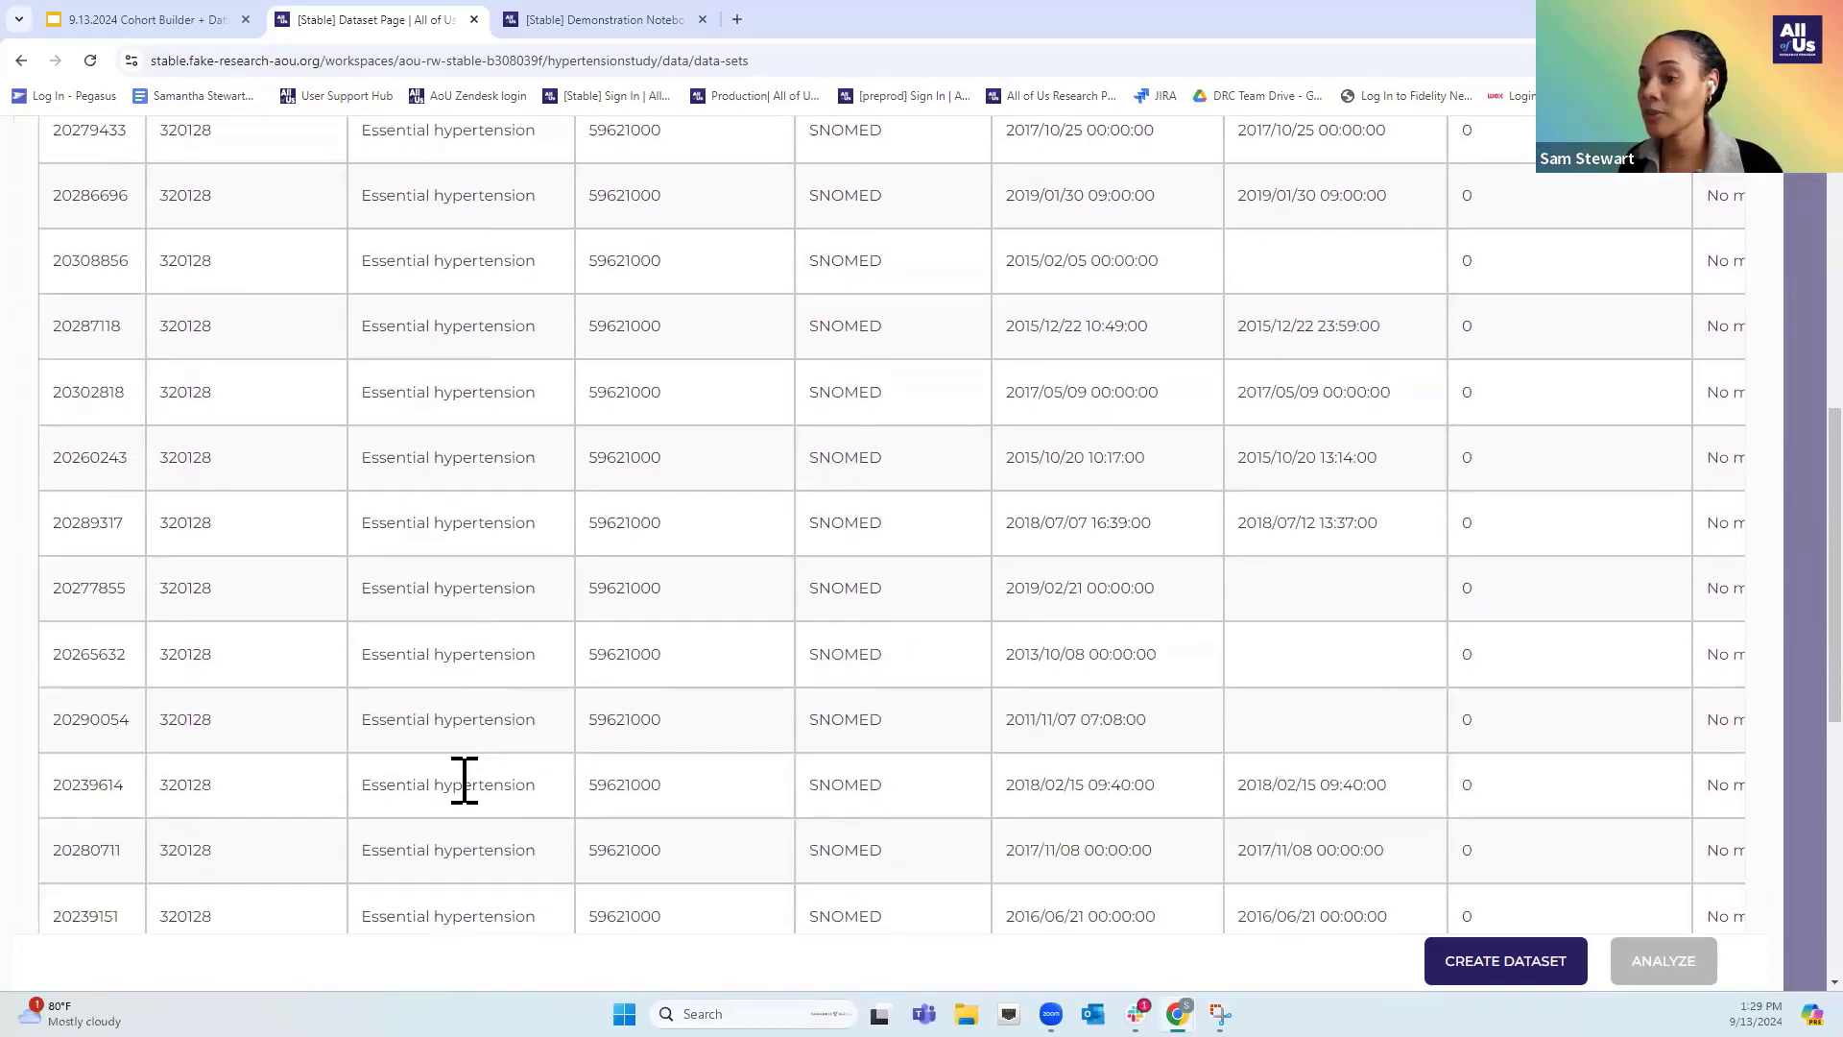
# Examine the remaining Condition preview columns, including condition_type_concept_name and condition_source_value
pyautogui.scroll(-2, 459, 780)
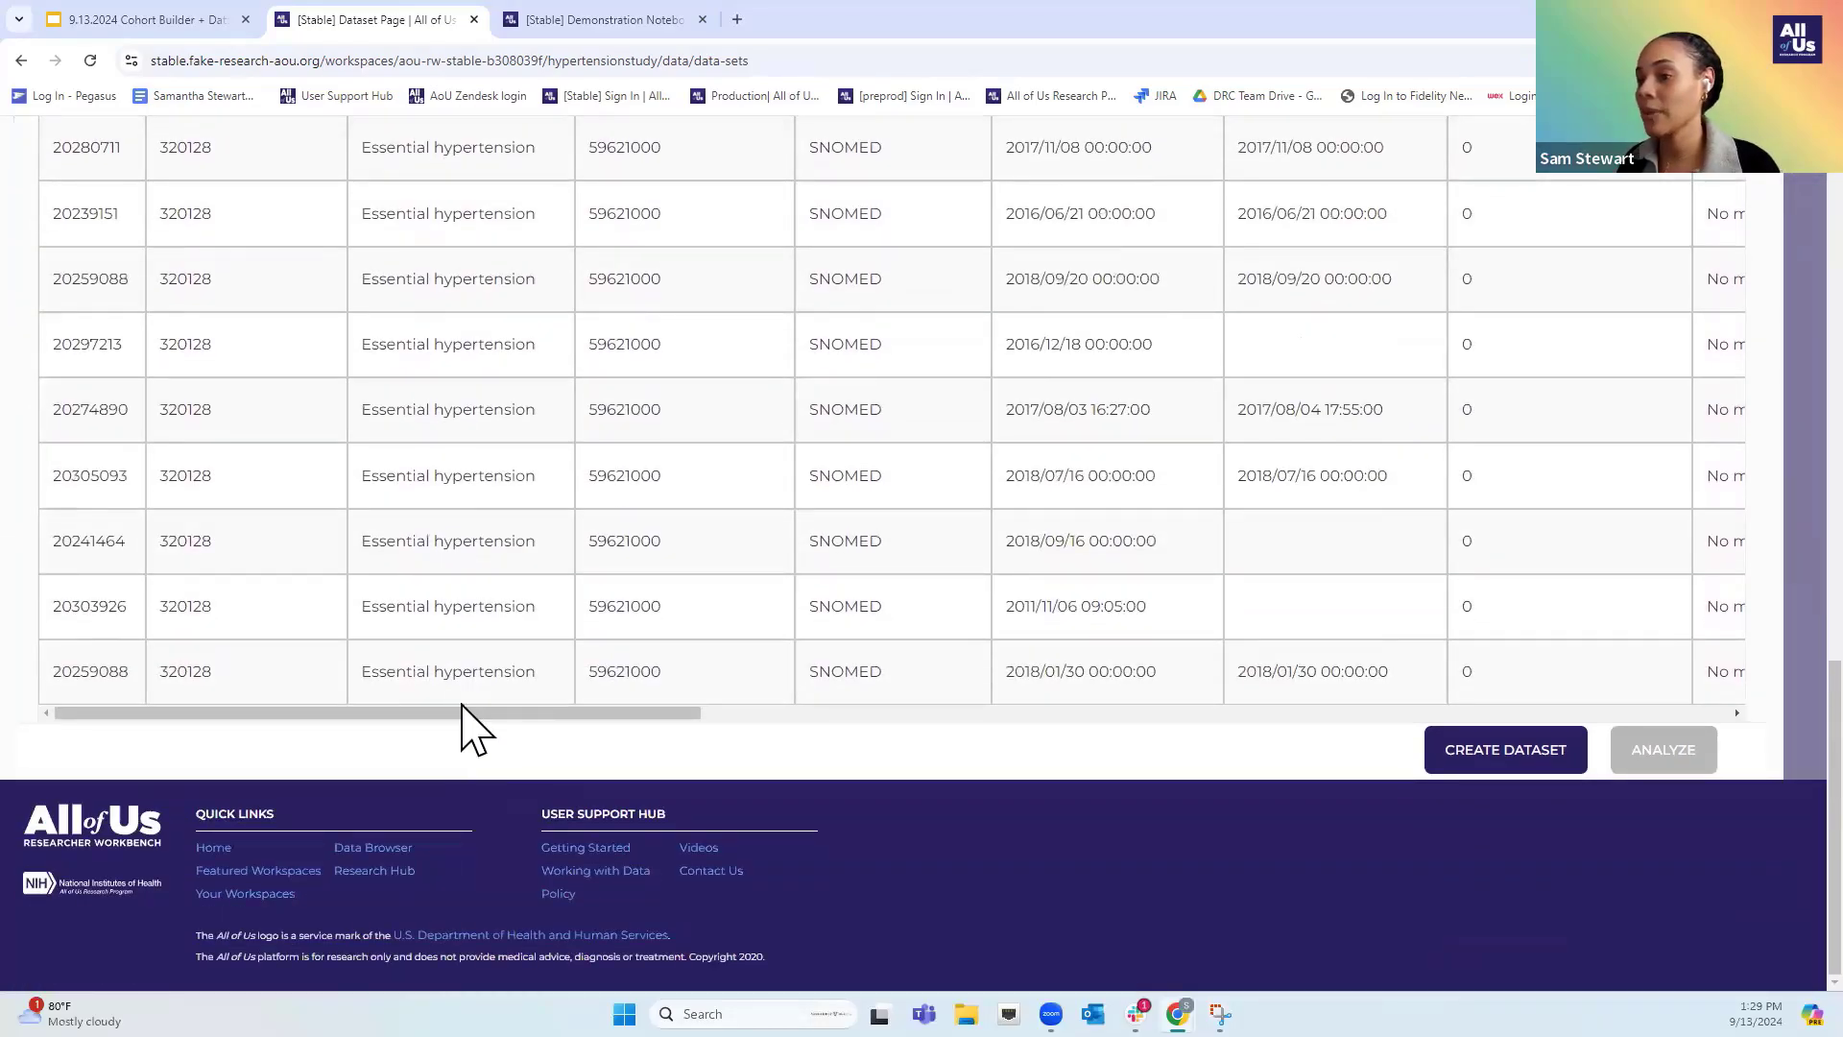
pyautogui.scroll(-2, 464, 759)
pyautogui.moveTo(590, 811); pyautogui.dragTo(989, 810)
pyautogui.scroll(1, 907, 754)
pyautogui.scroll(4, 912, 768)
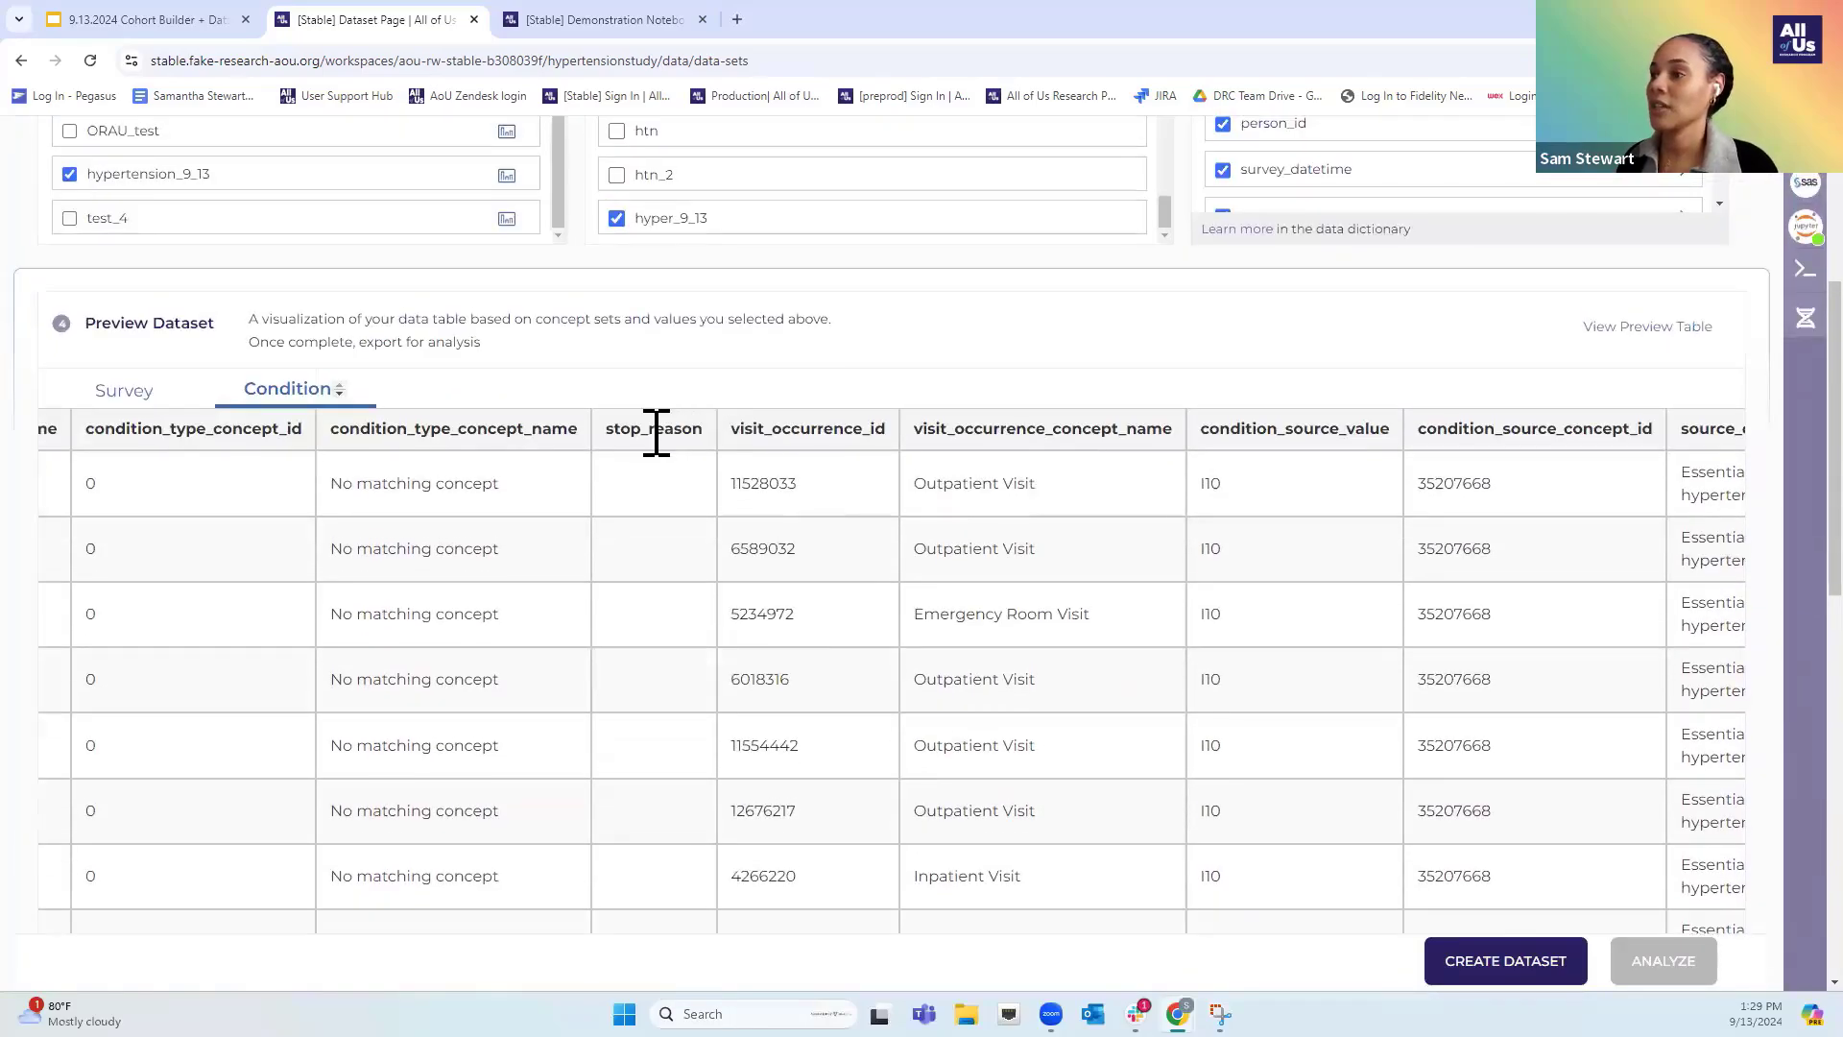
pyautogui.moveTo(331, 441); pyautogui.dragTo(627, 438)
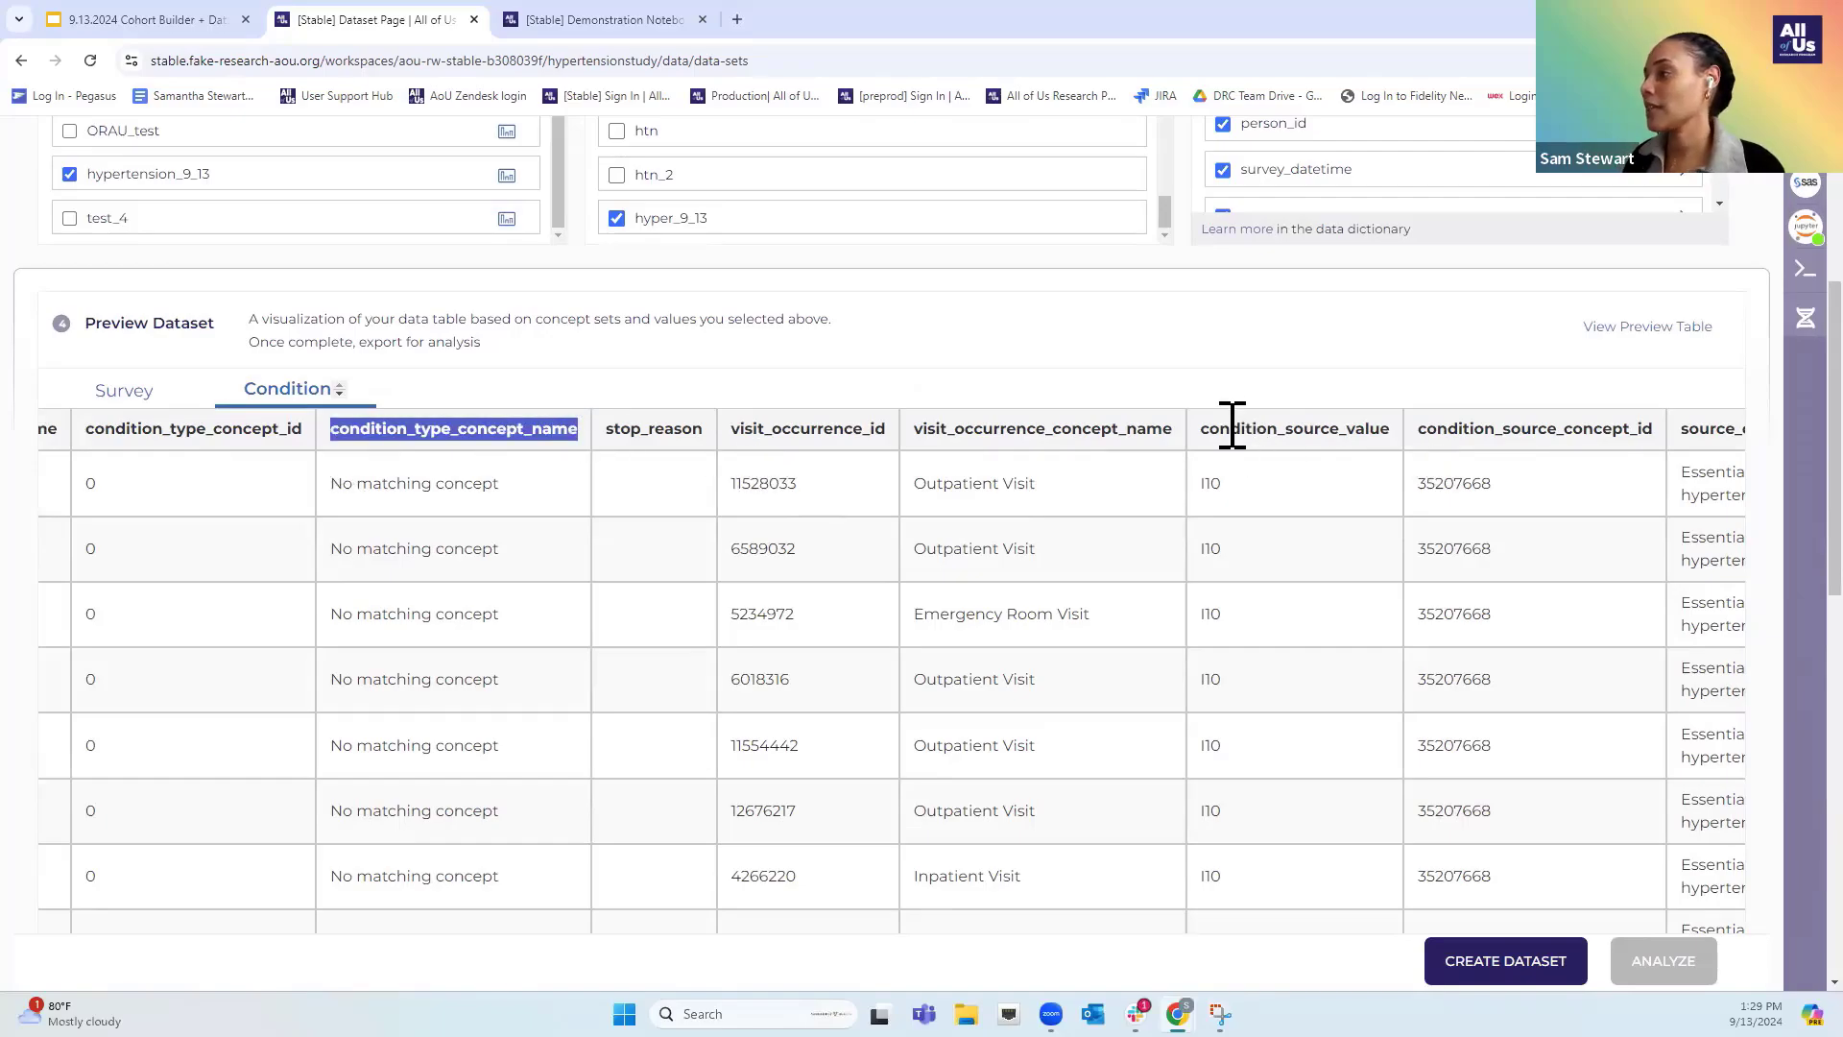
pyautogui.click(1309, 431)
pyautogui.doubleClick(1308, 431)
pyautogui.scroll(4, 1216, 597)
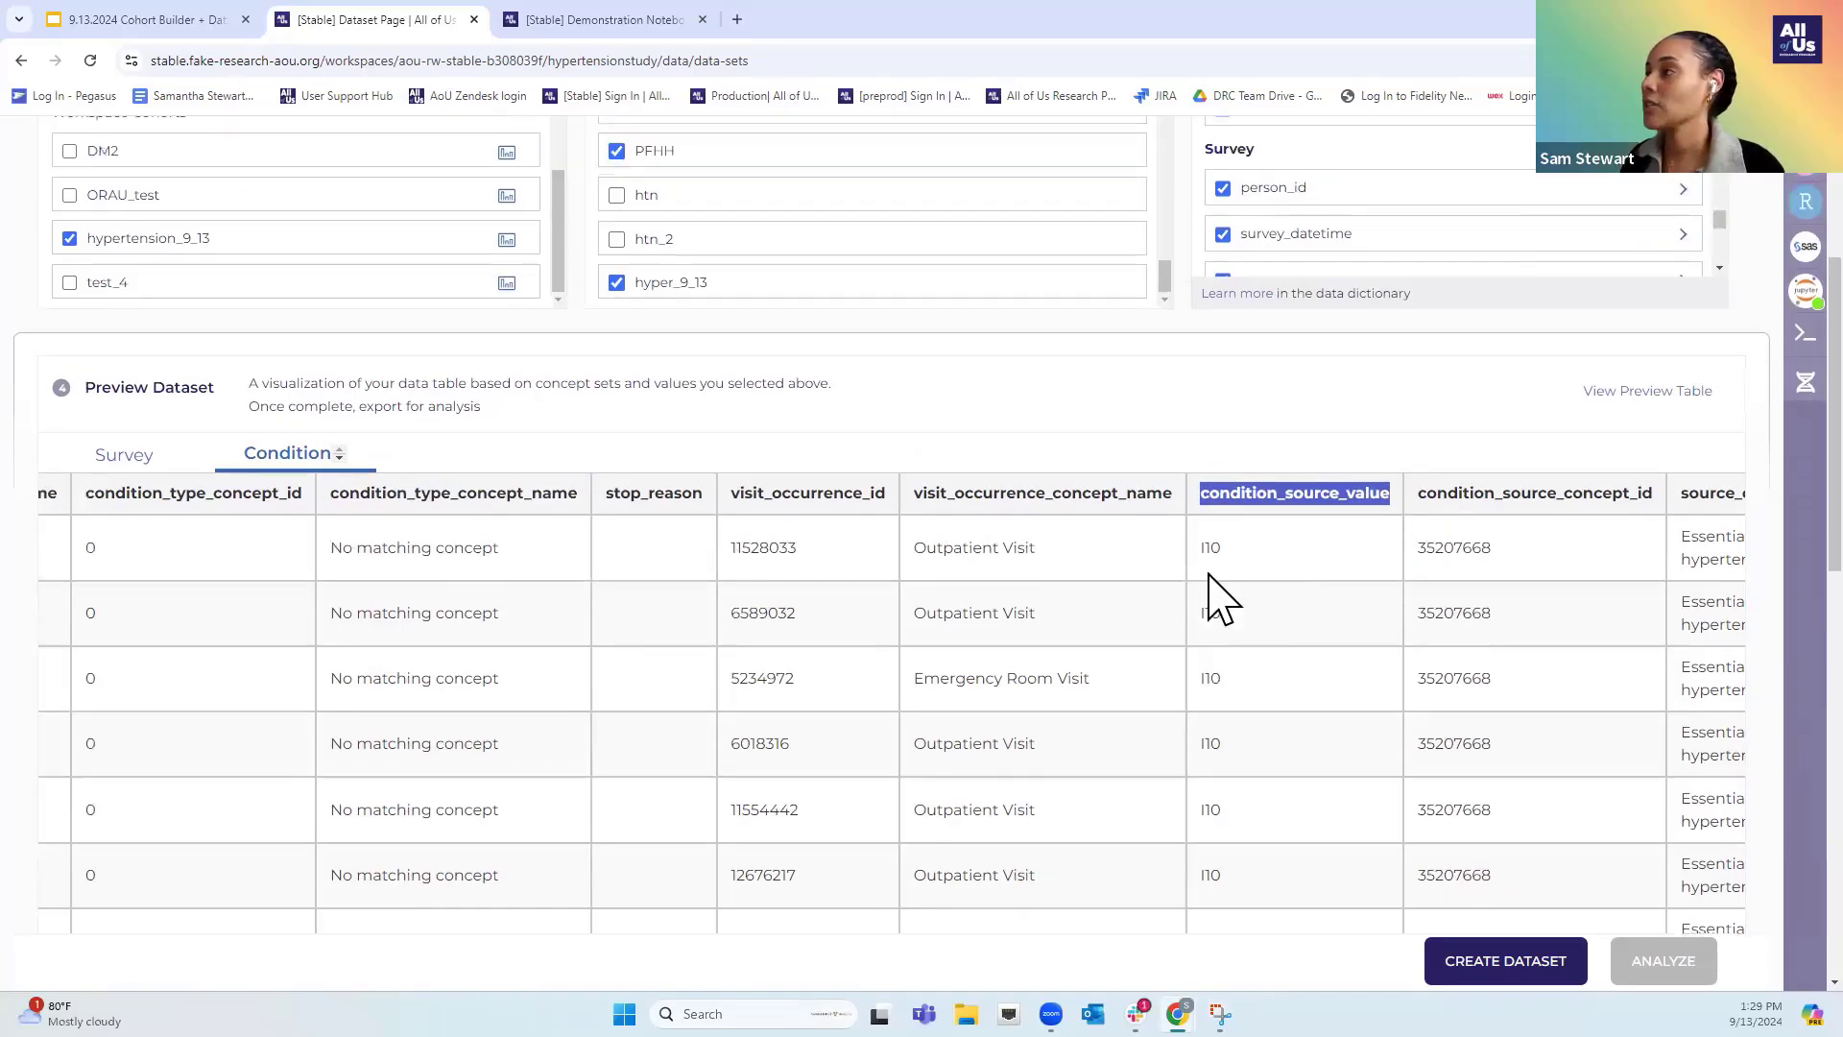
# Expand the Condition person_id value among the dataset's columns and read its description, OMOP table, type and provenance
pyautogui.scroll(10, 1376, 506)
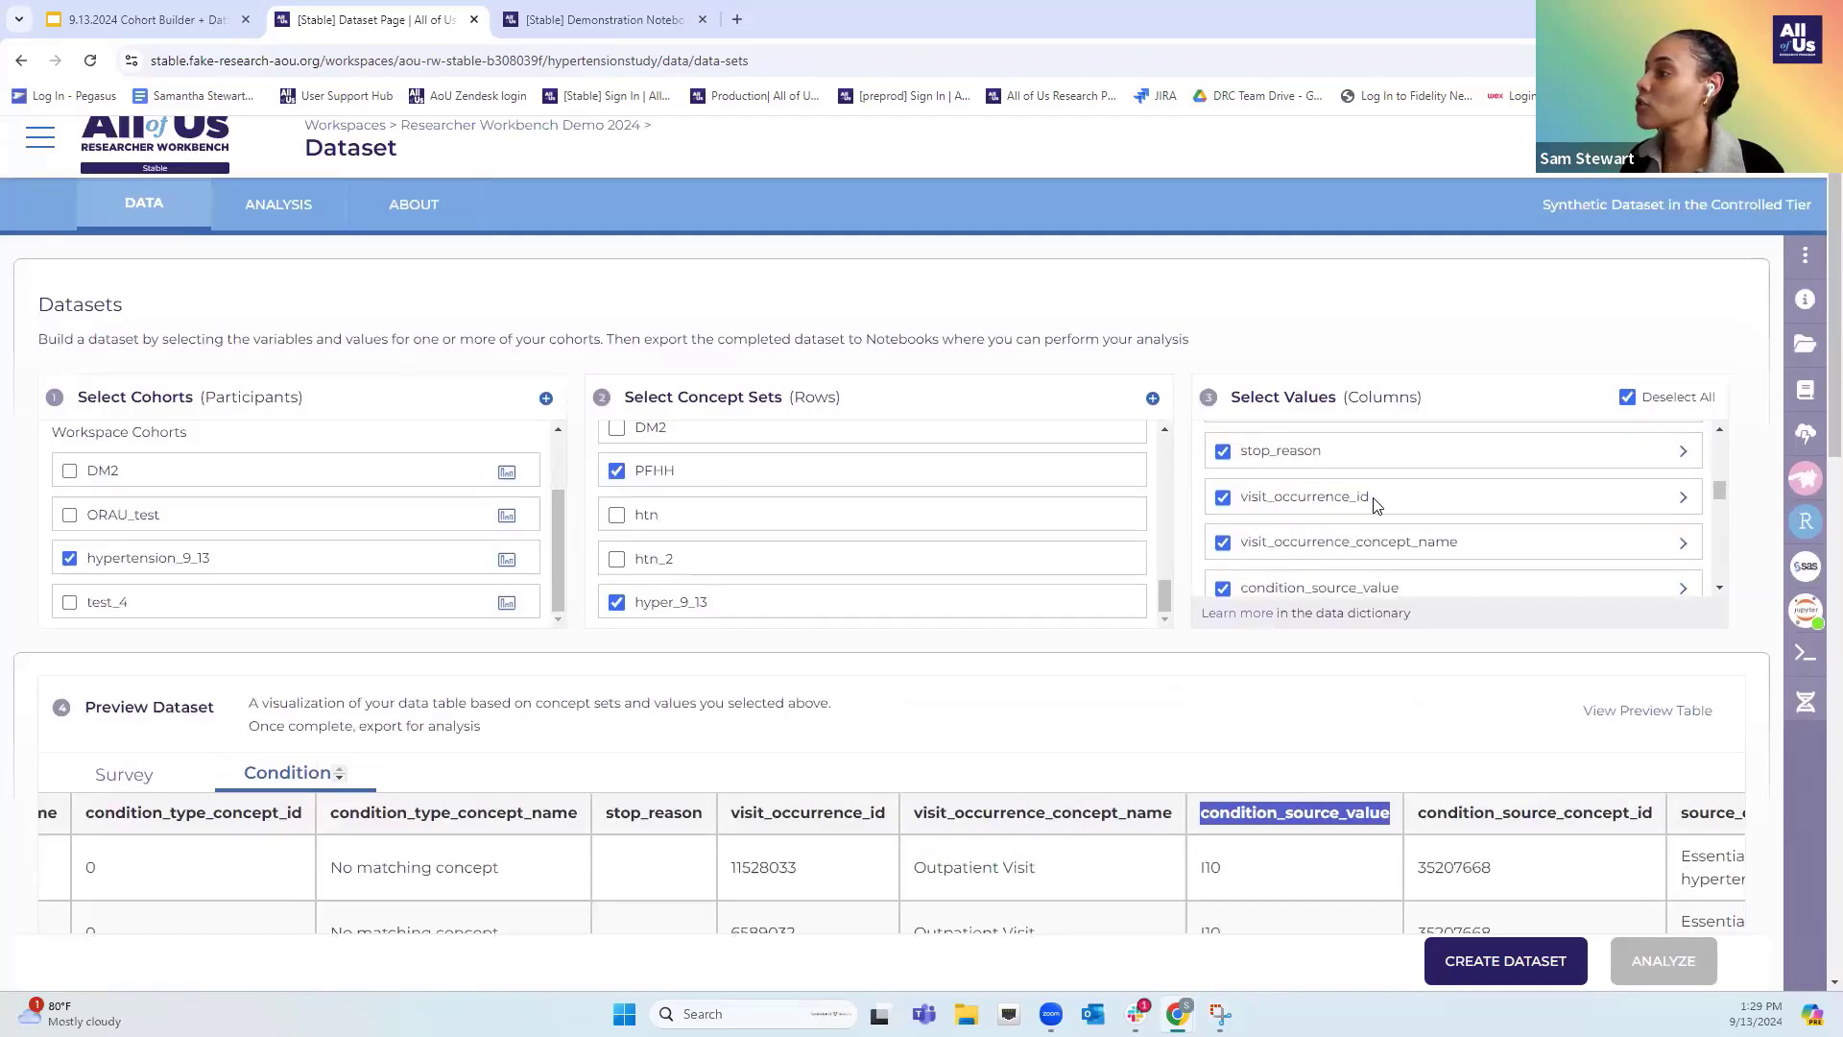
pyautogui.scroll(2, 1372, 506)
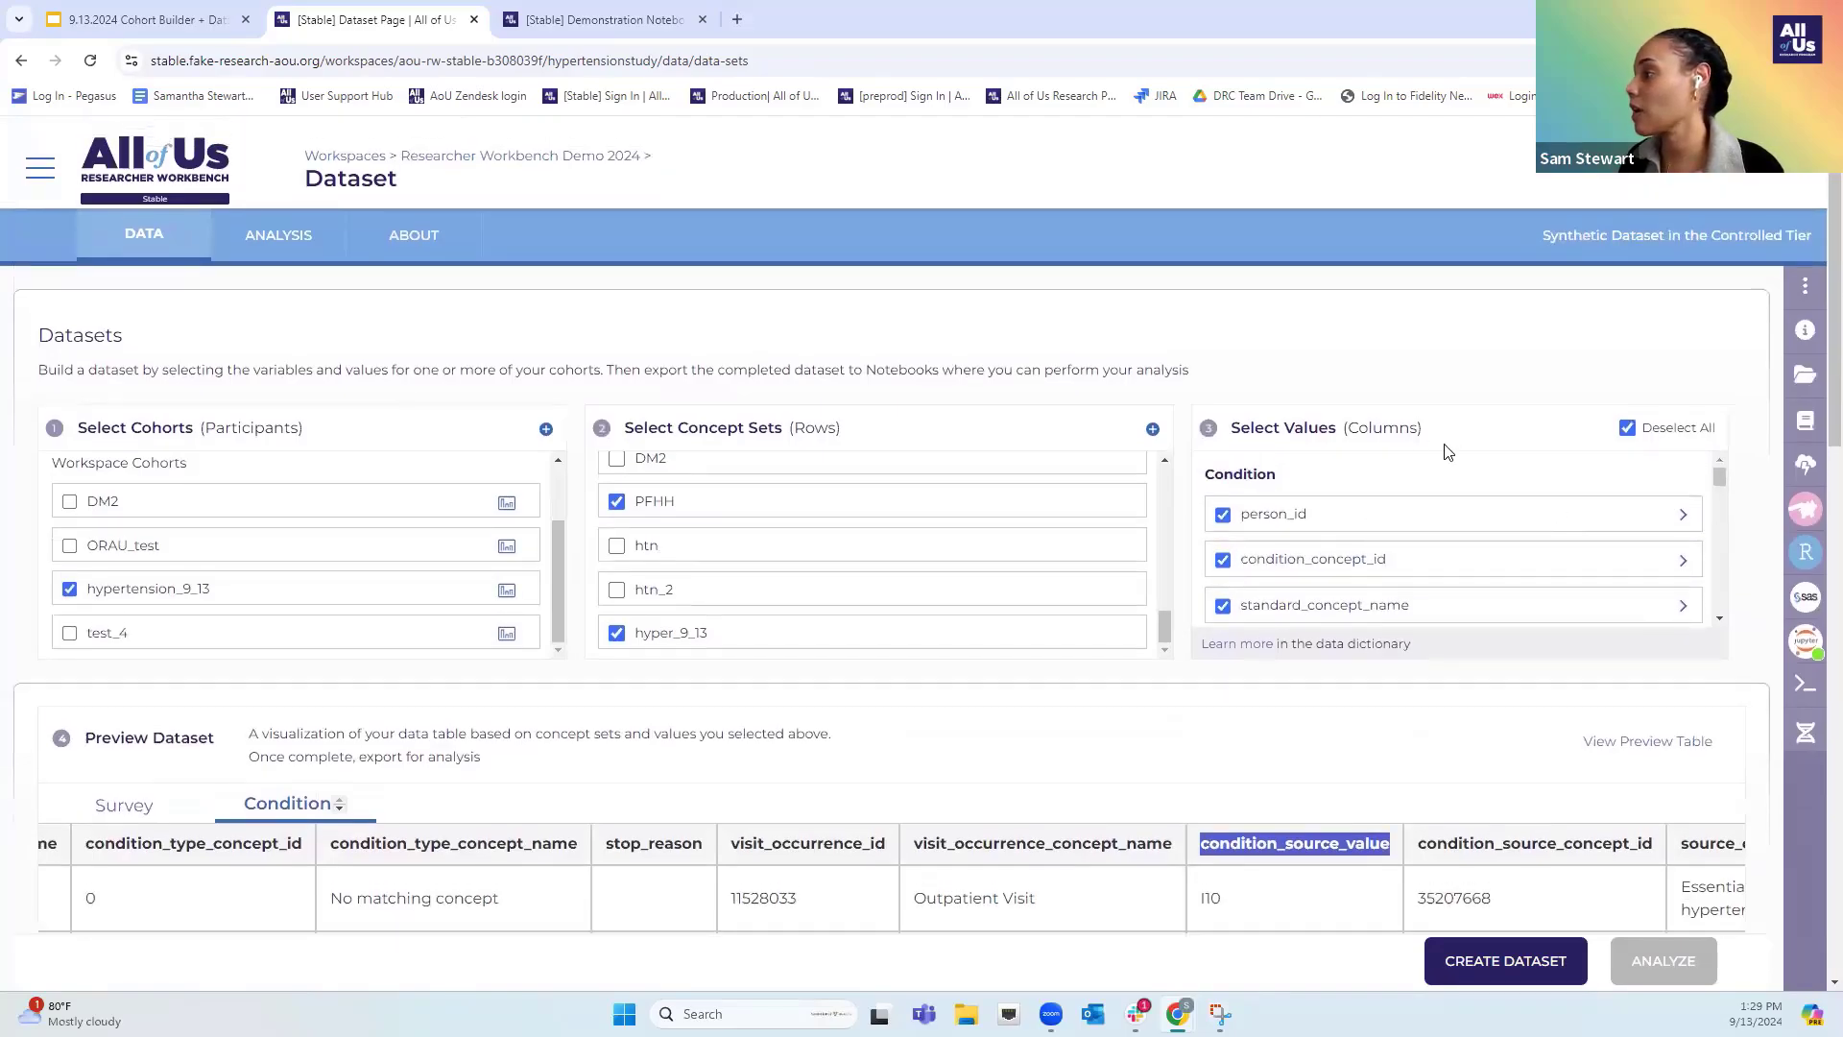
pyautogui.click(1684, 516)
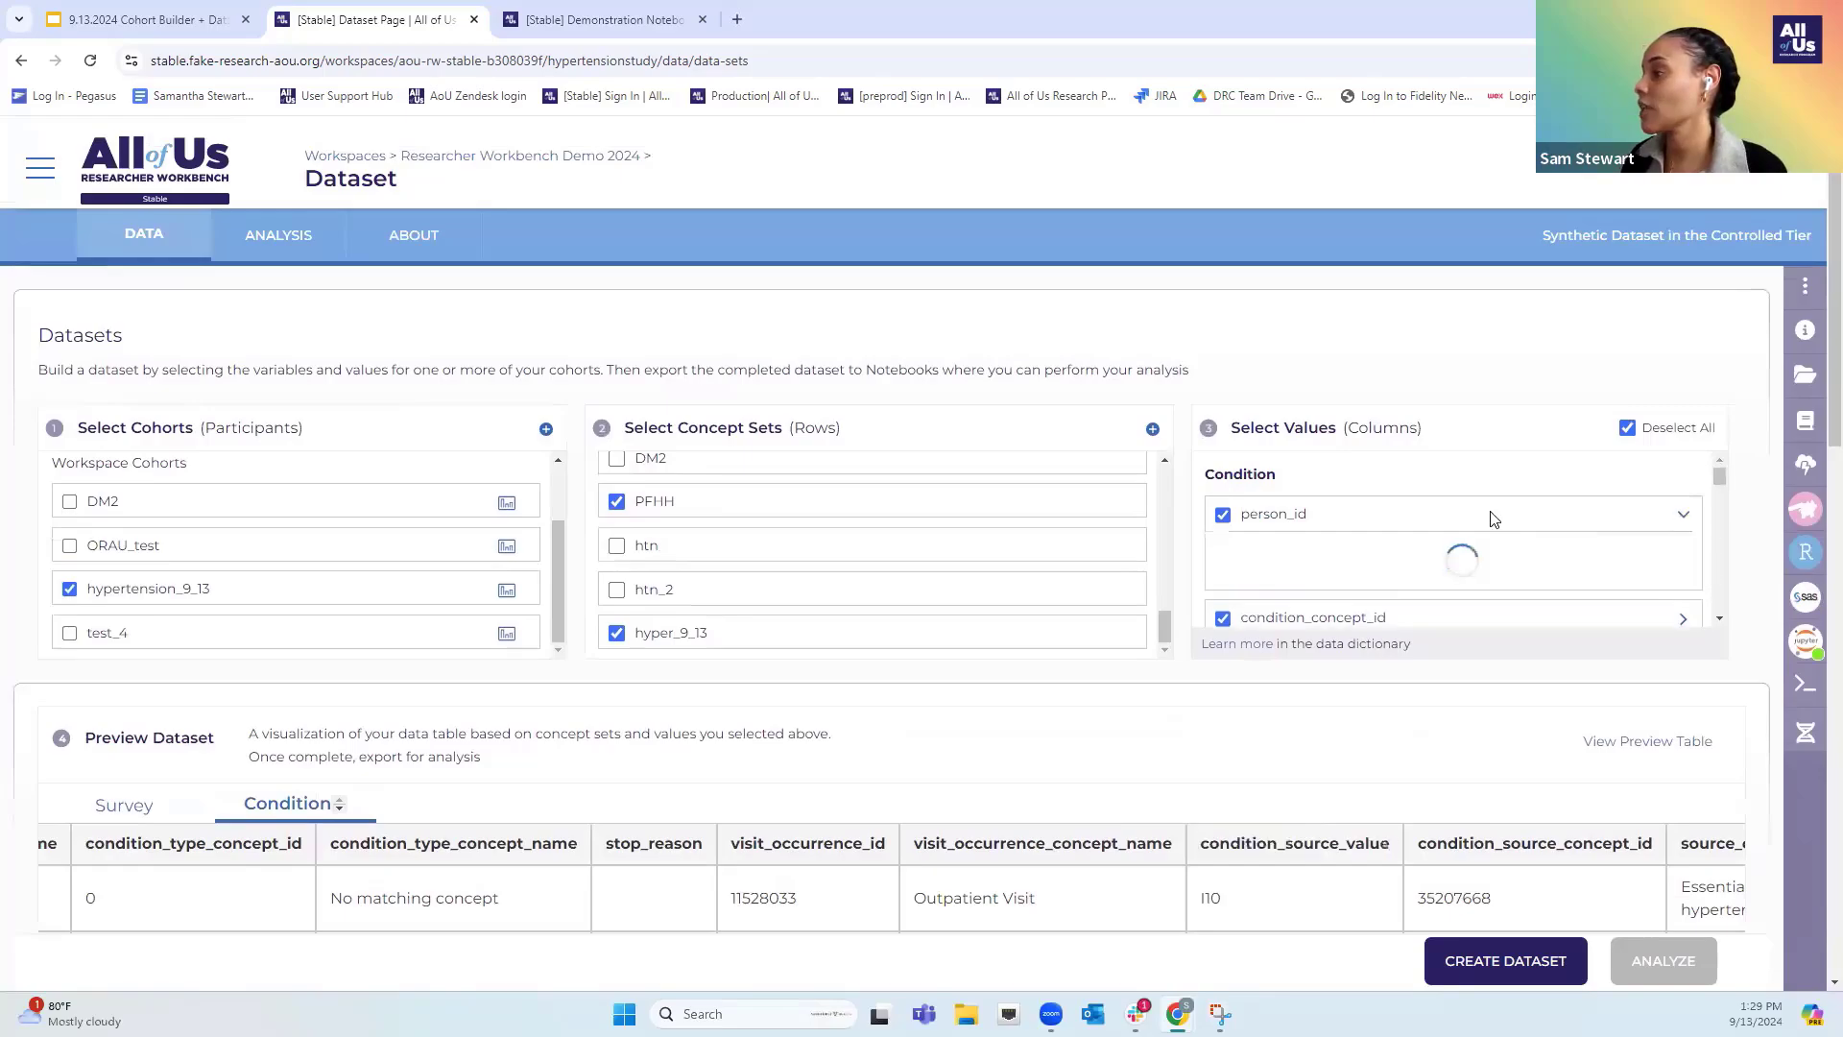
pyautogui.scroll(-1, 1440, 521)
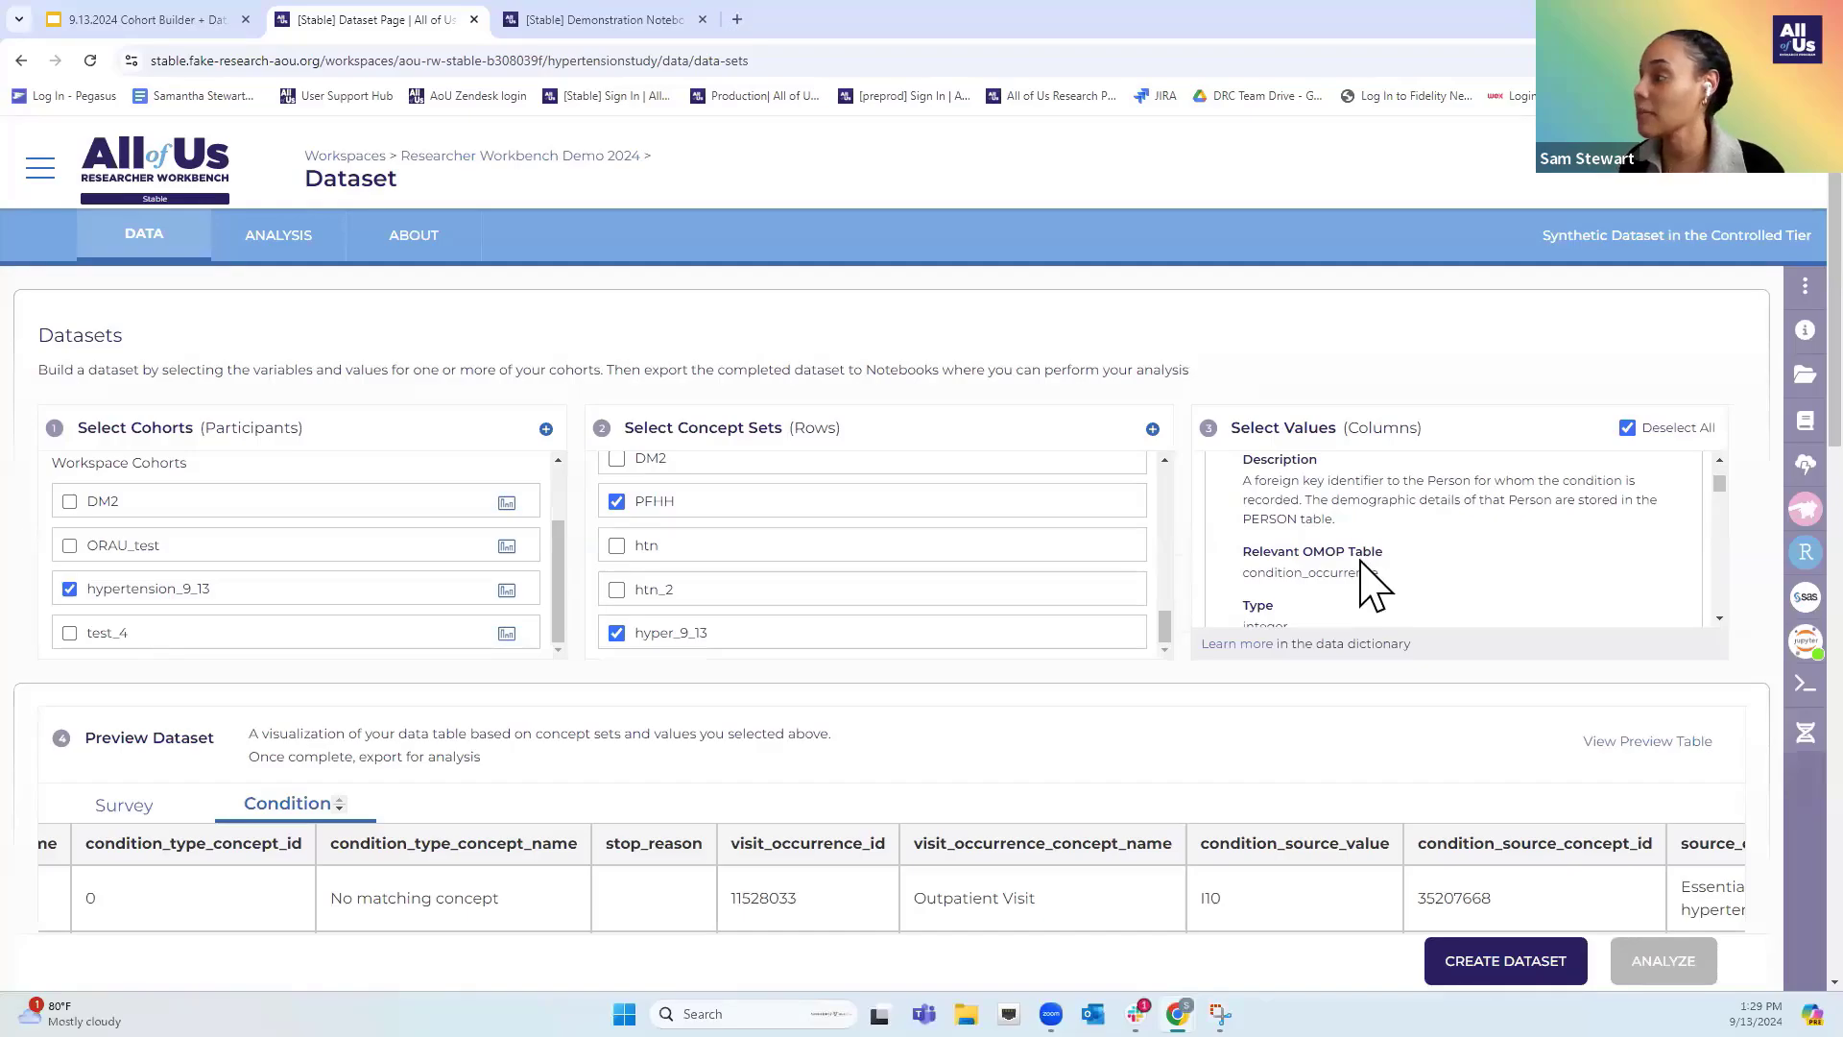
pyautogui.scroll(-3, 1462, 569)
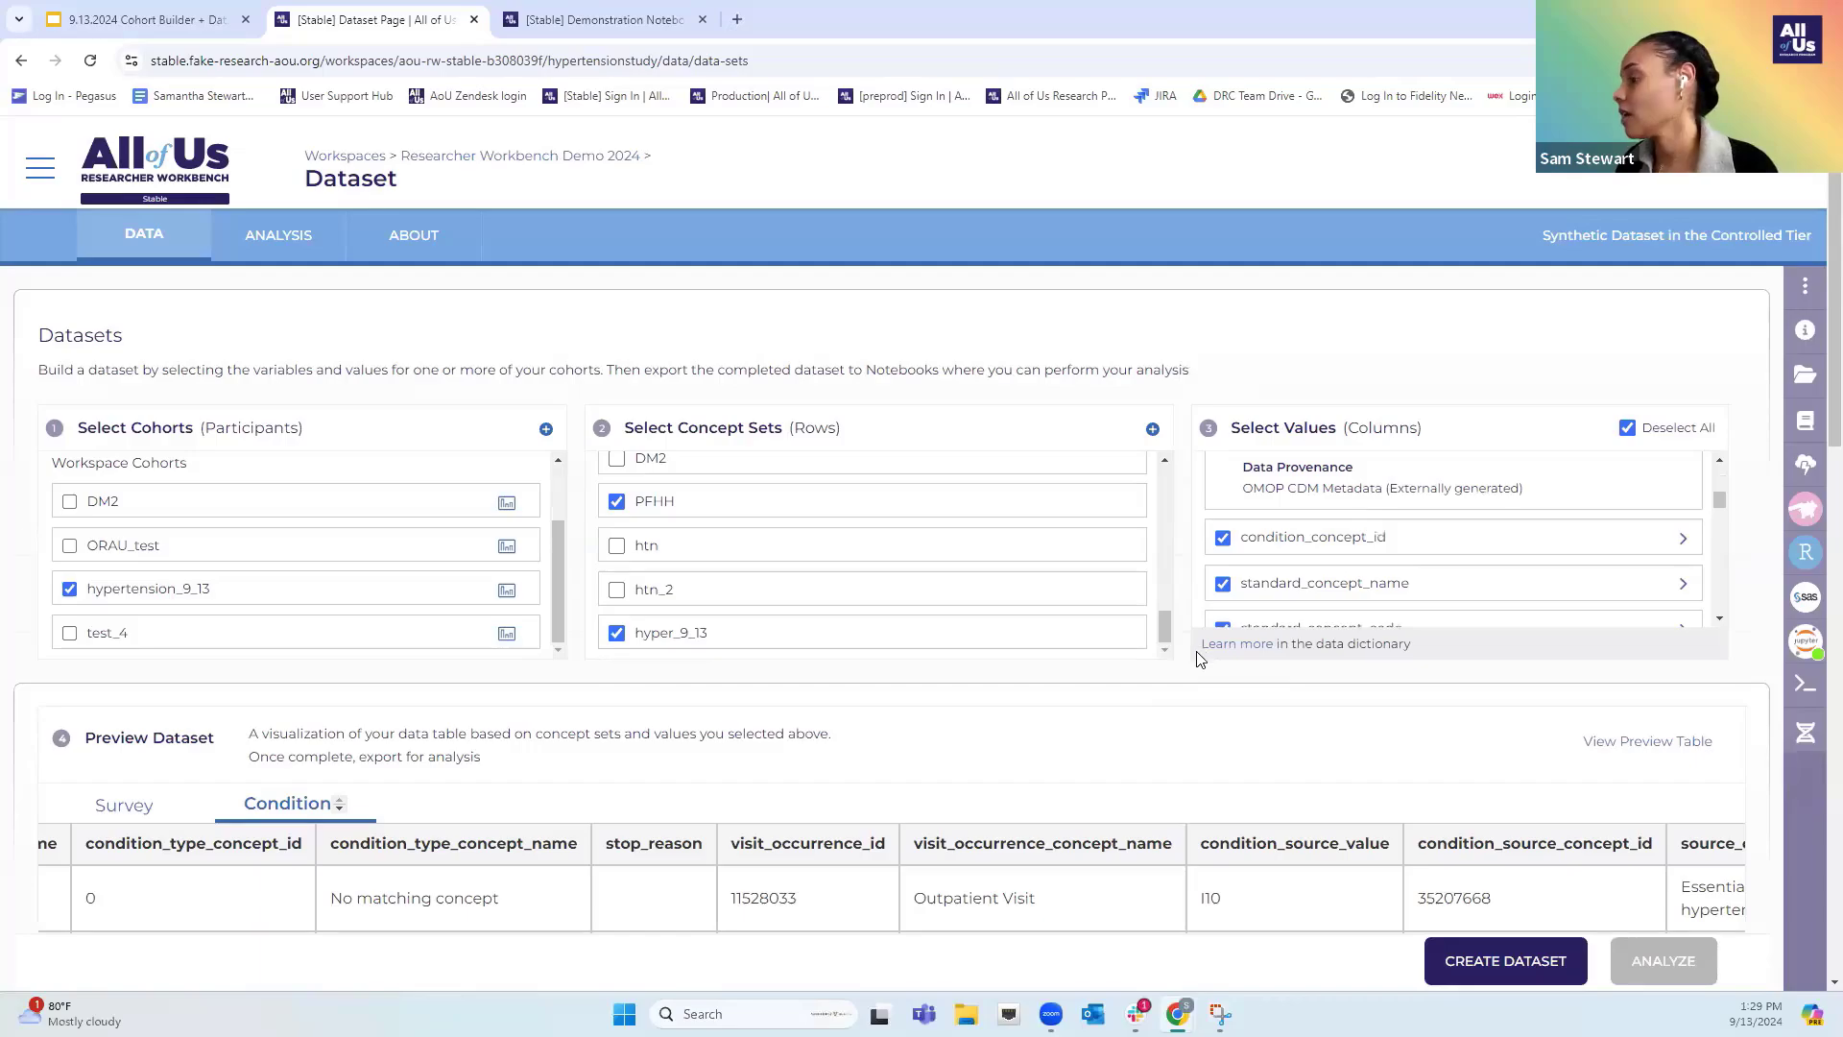
# Create the dataset from the current selections and save it as demo_9_13
pyautogui.click(1504, 977)
pyautogui.click(934, 467)
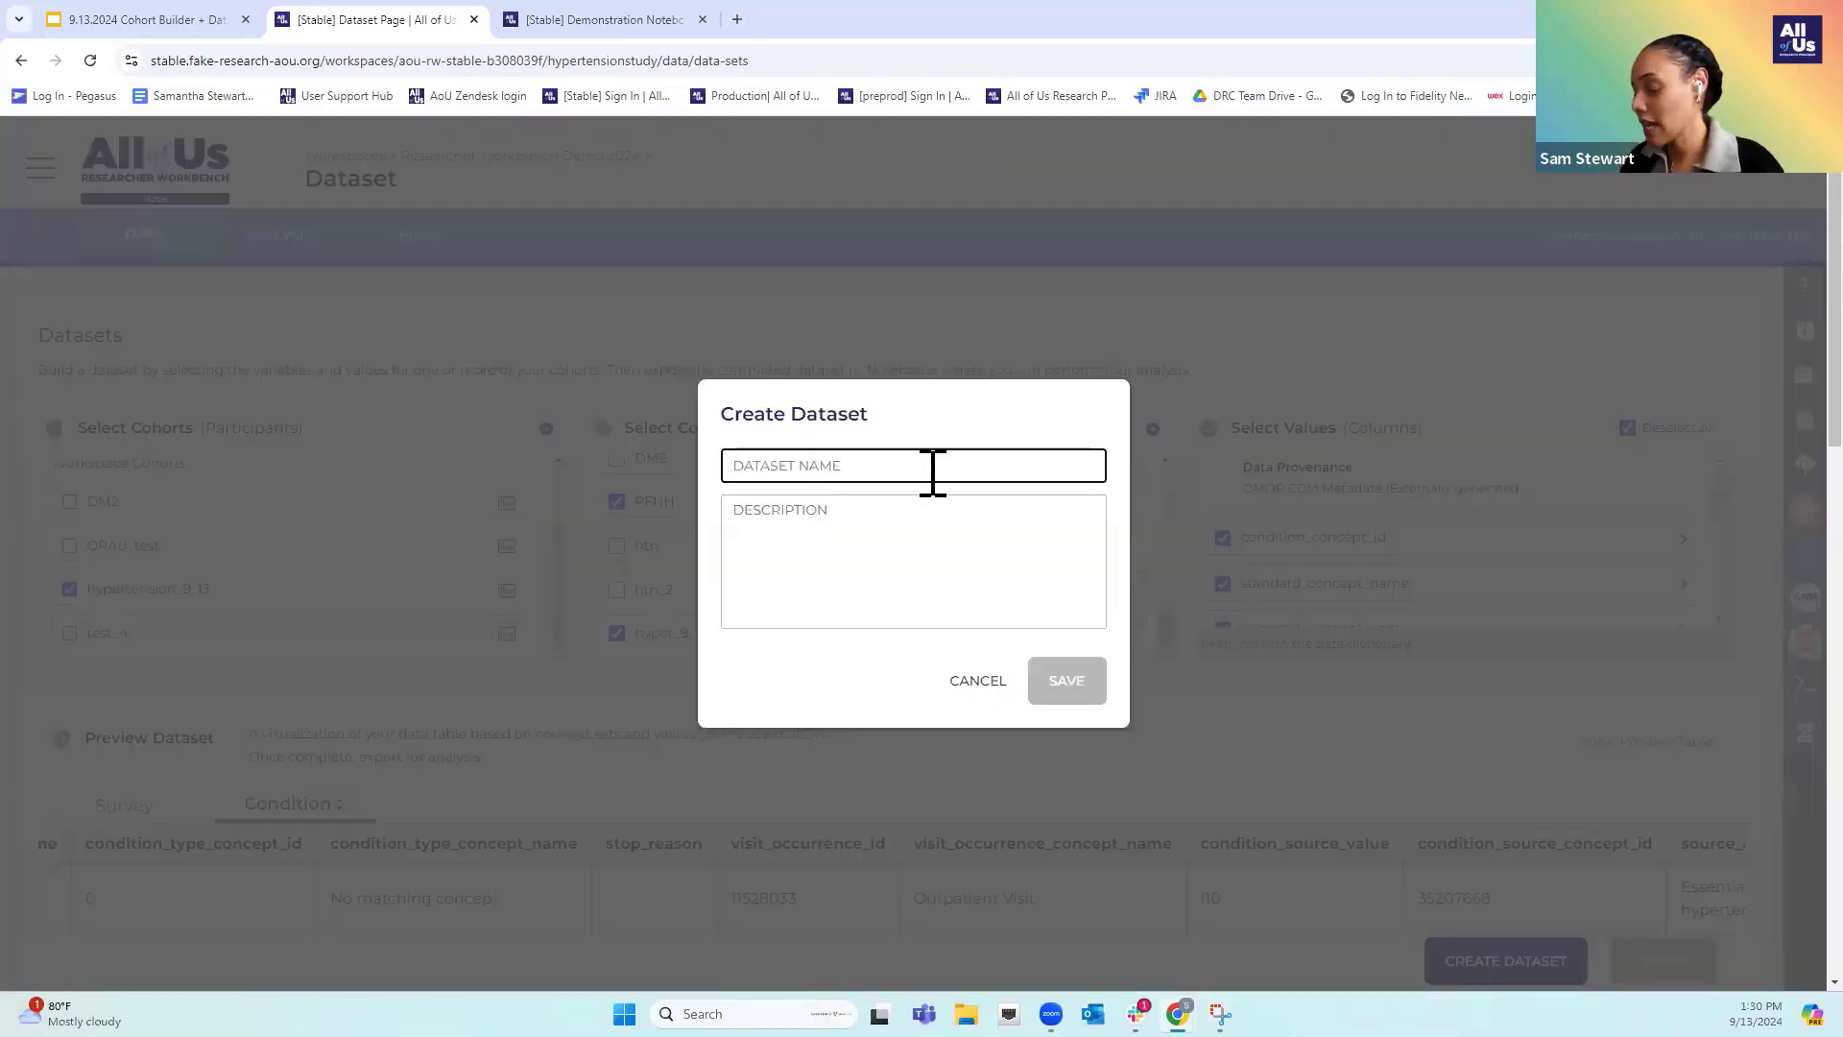
pyautogui.write('demo_9_1')
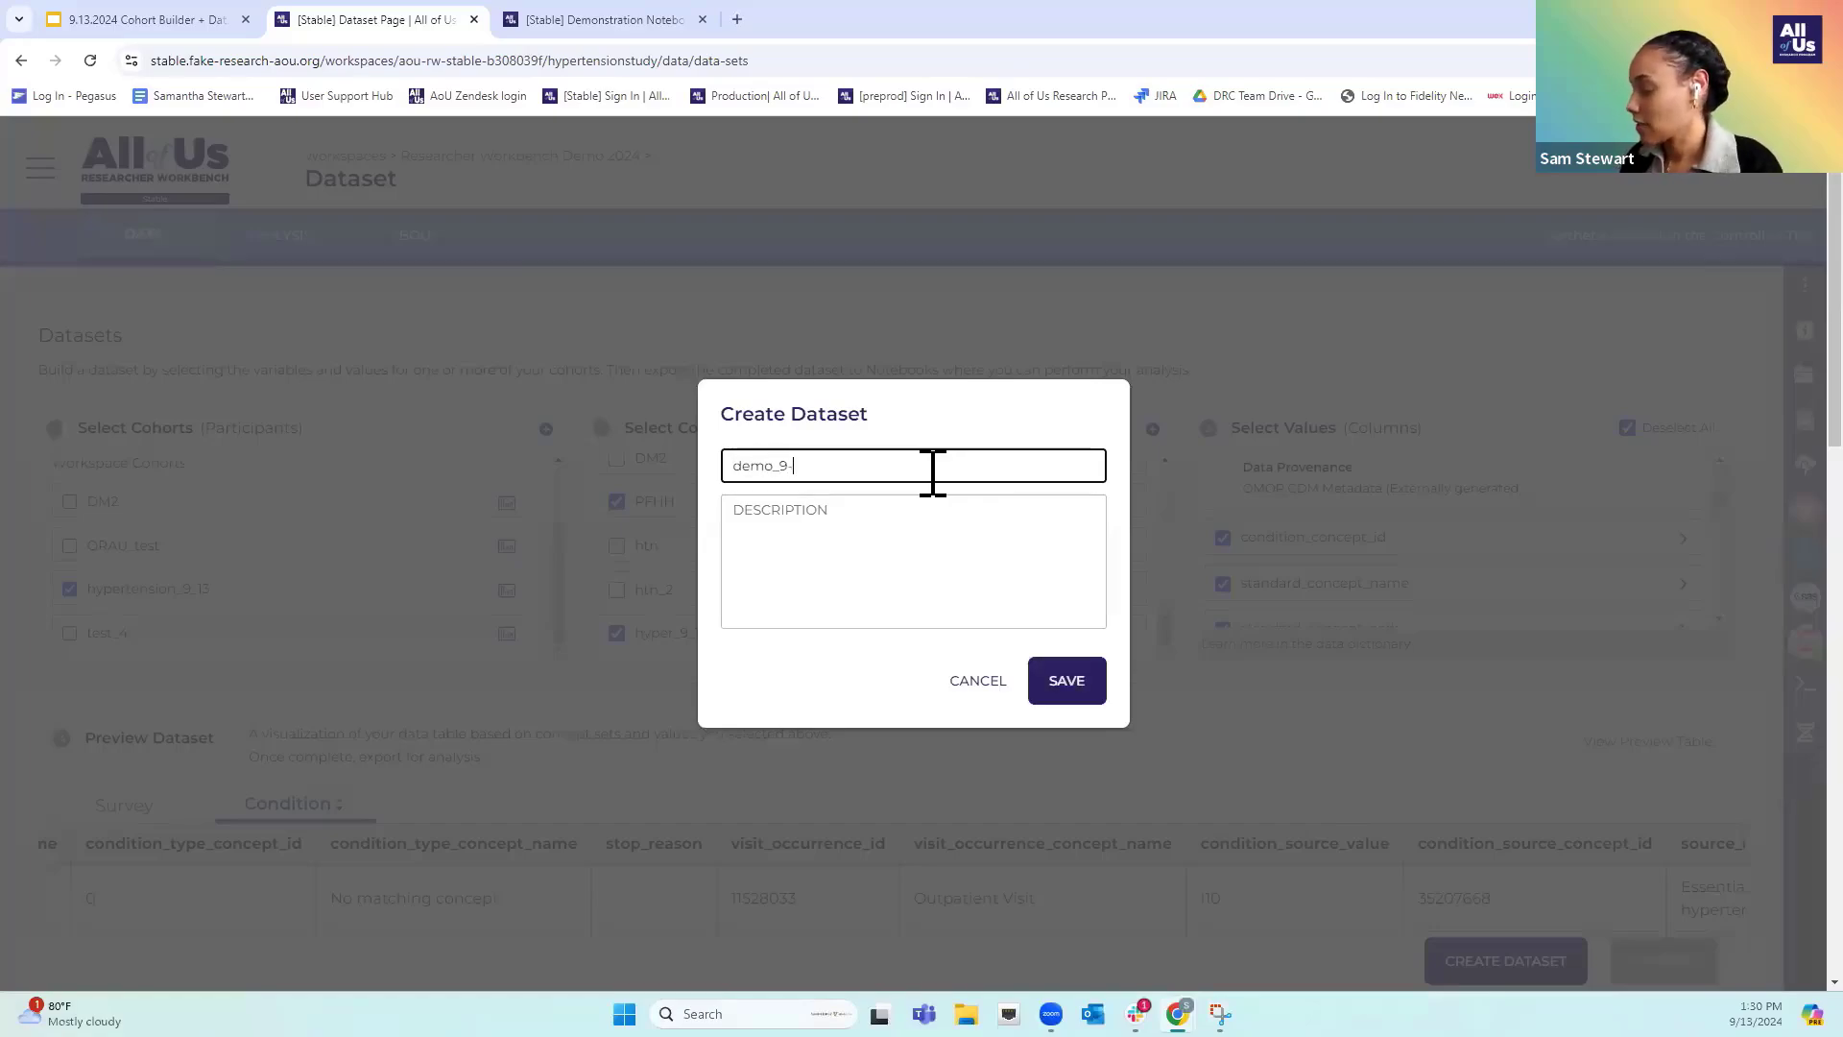
pyautogui.write('3')
pyautogui.click(1064, 683)
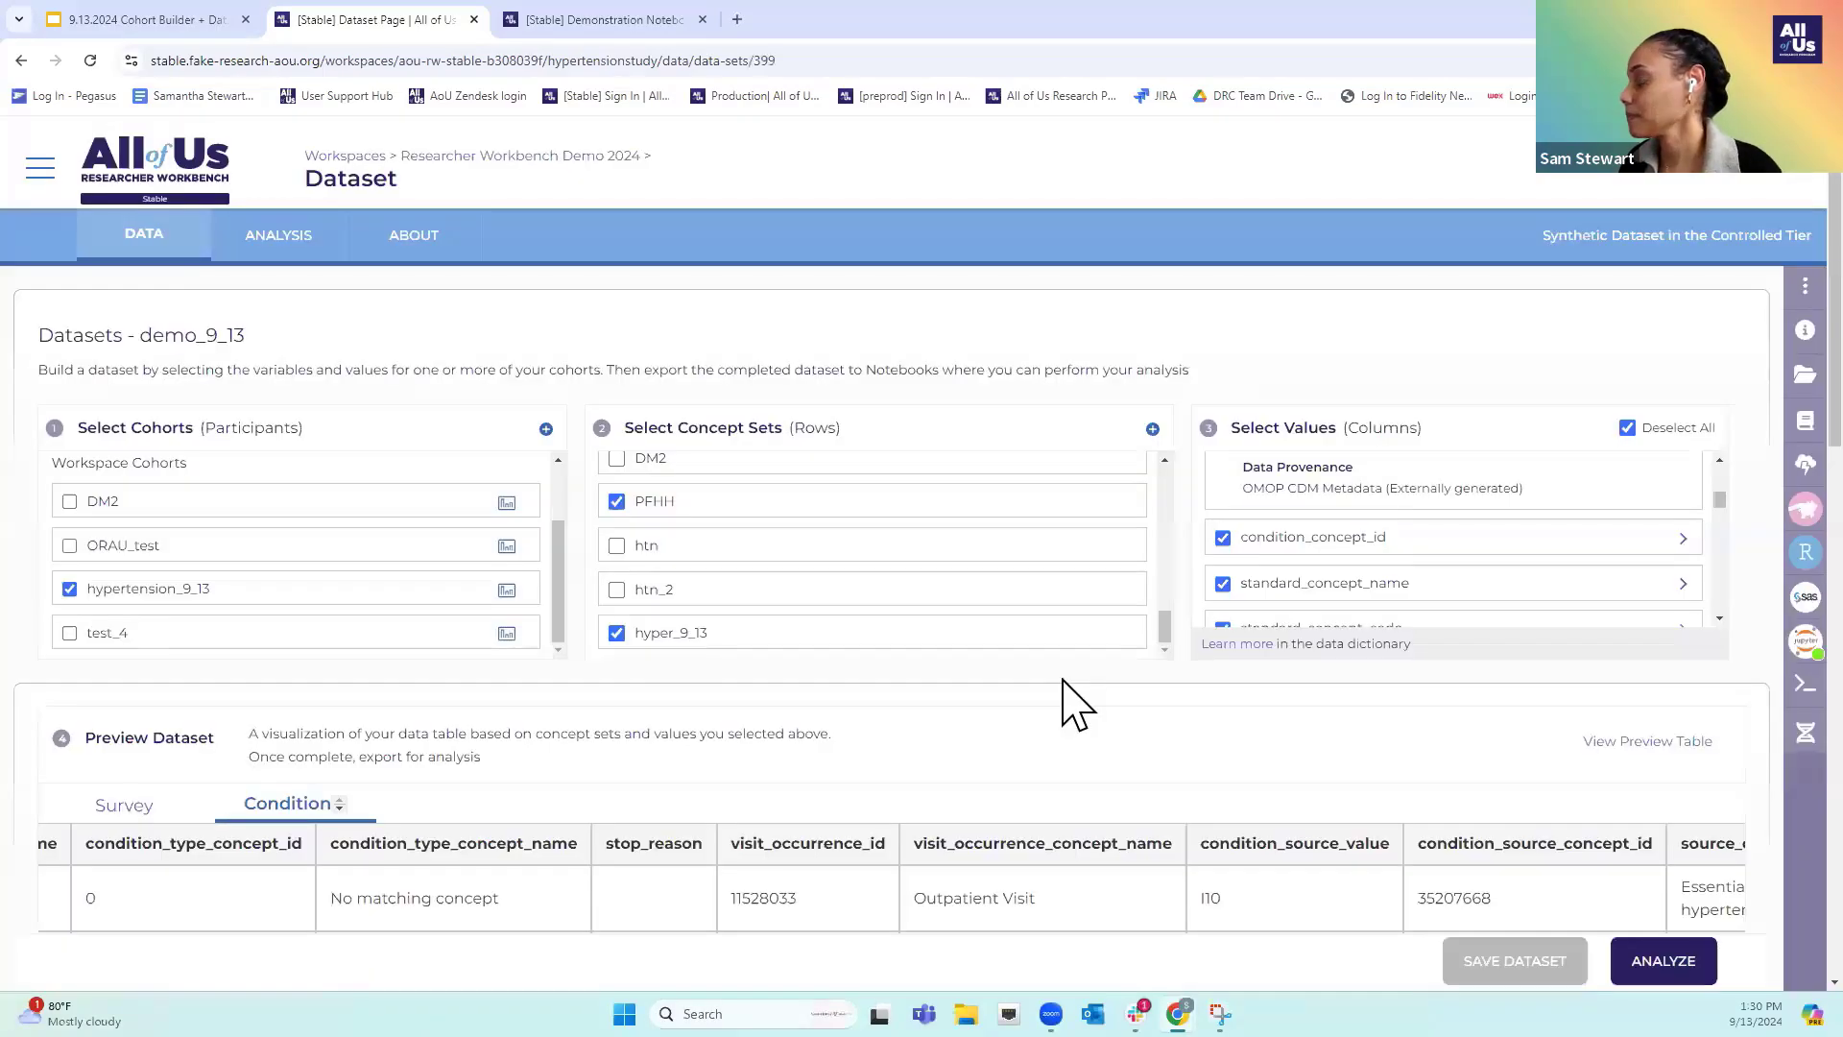
# Return to the workspace's data page and examine its saved cohorts, cohort reviews, concept sets and datasets
pyautogui.scroll(-1, 1200, 706)
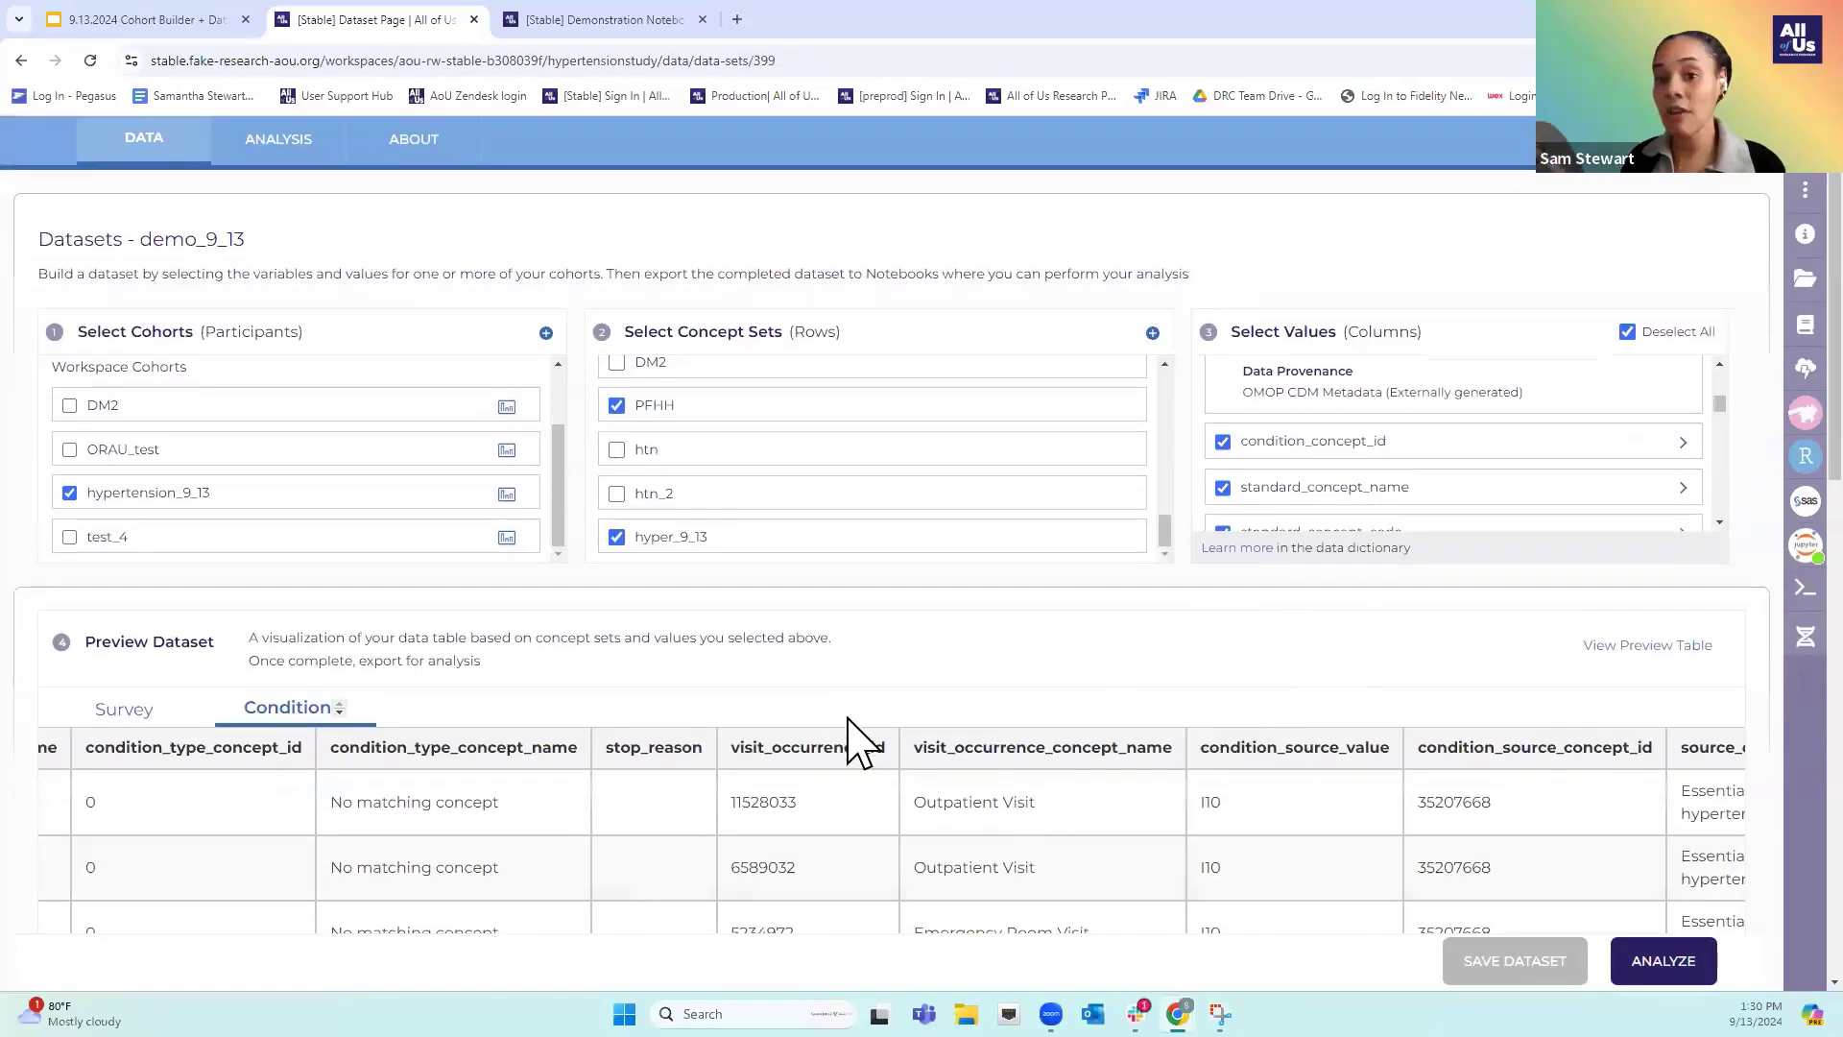
pyautogui.scroll(1, 528, 480)
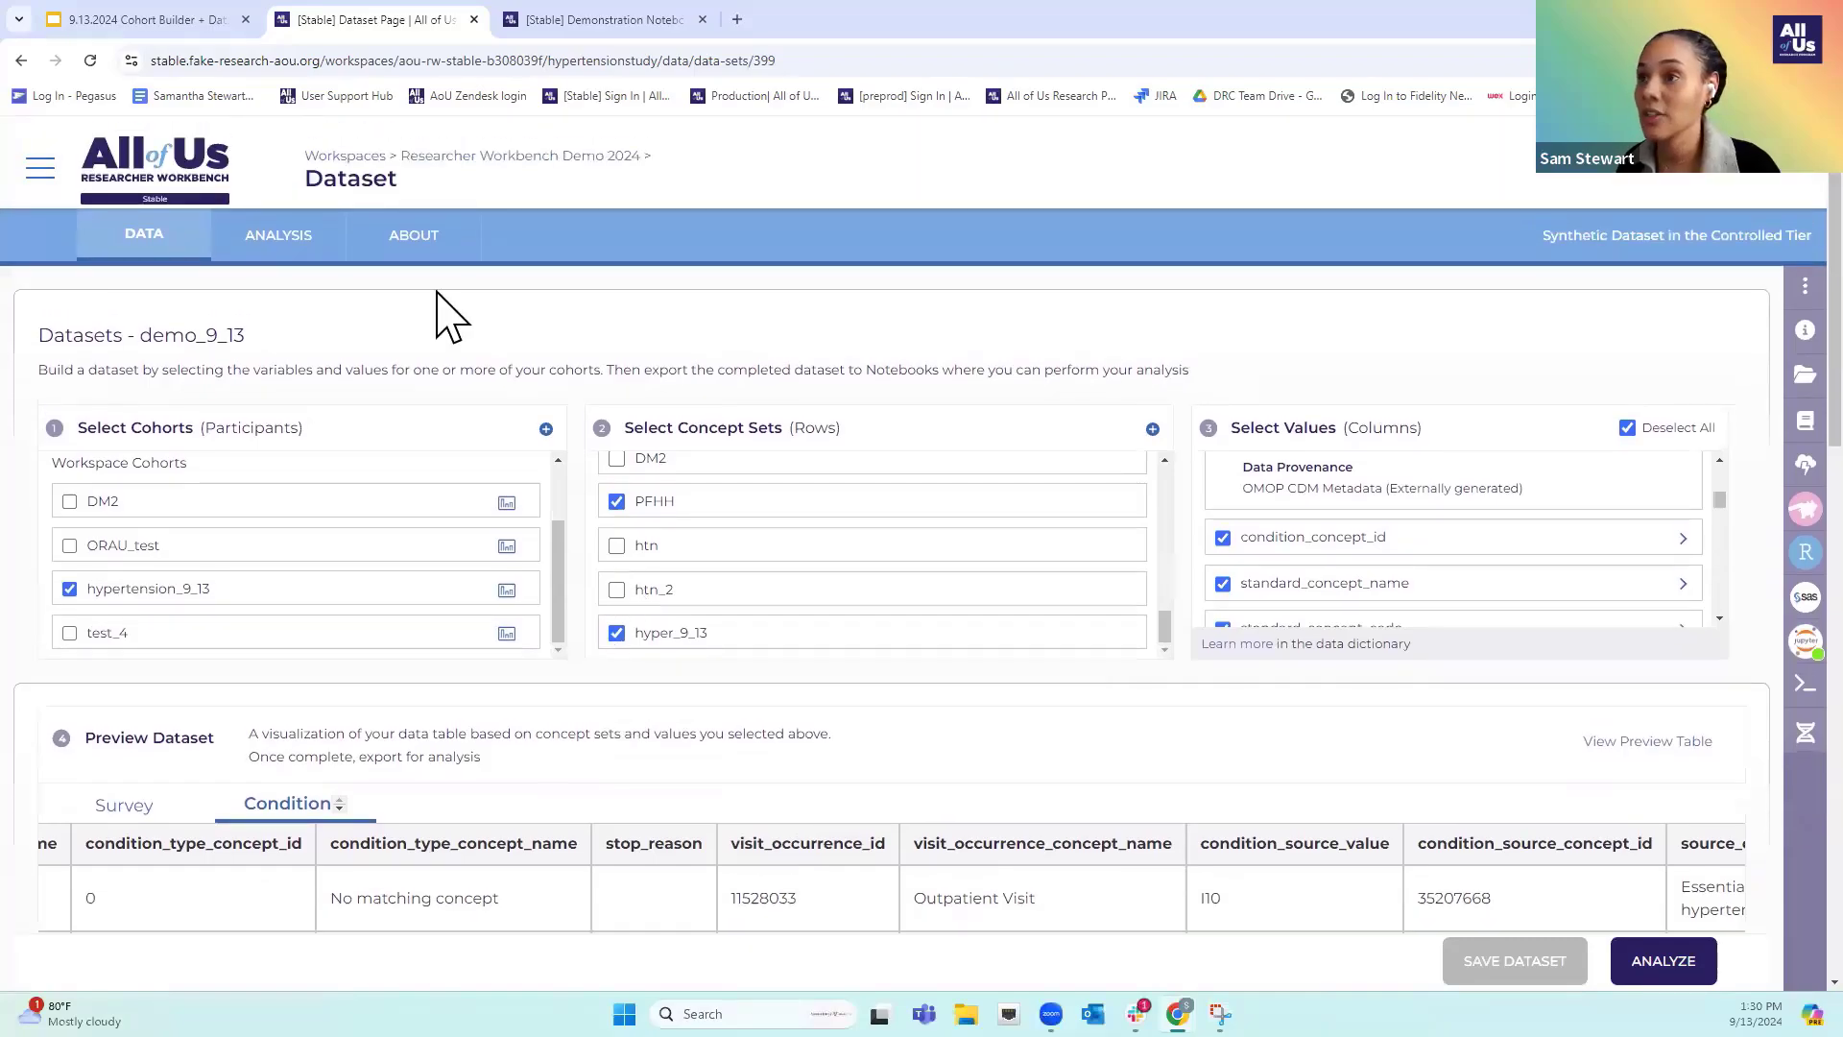
pyautogui.click(133, 238)
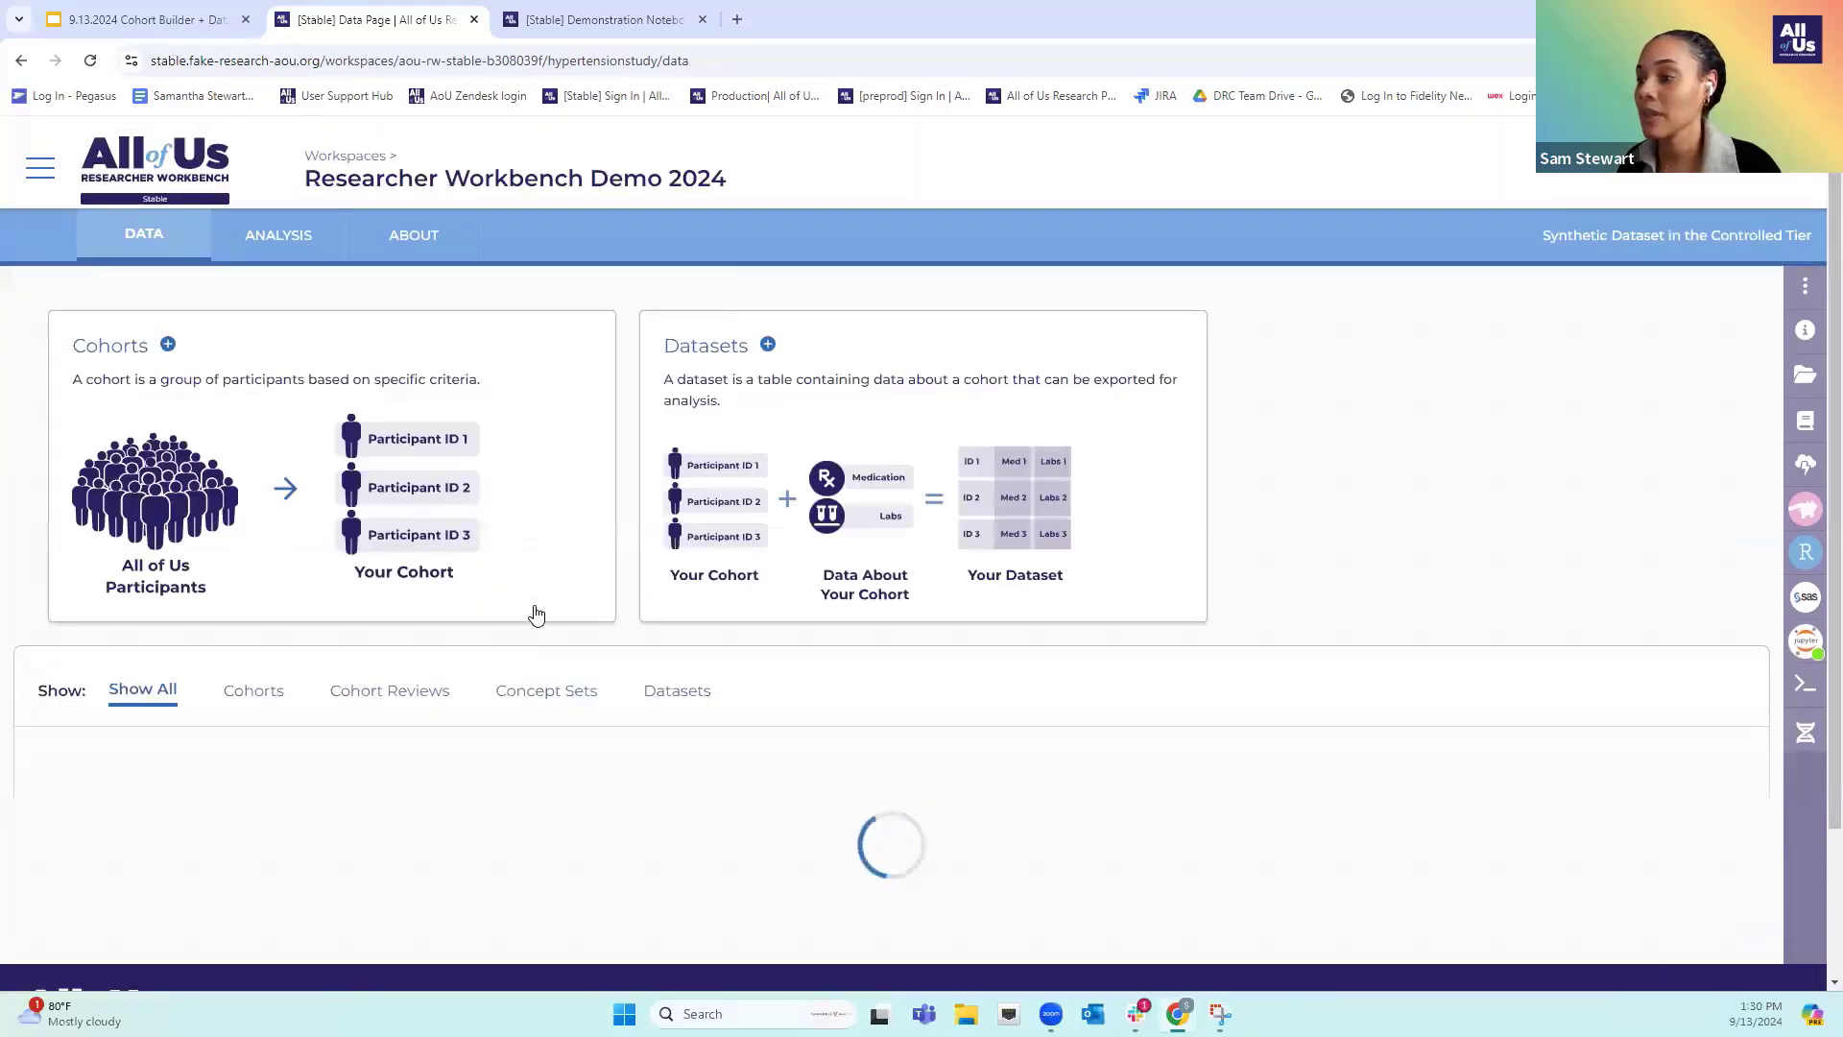
pyautogui.scroll(-3, 547, 542)
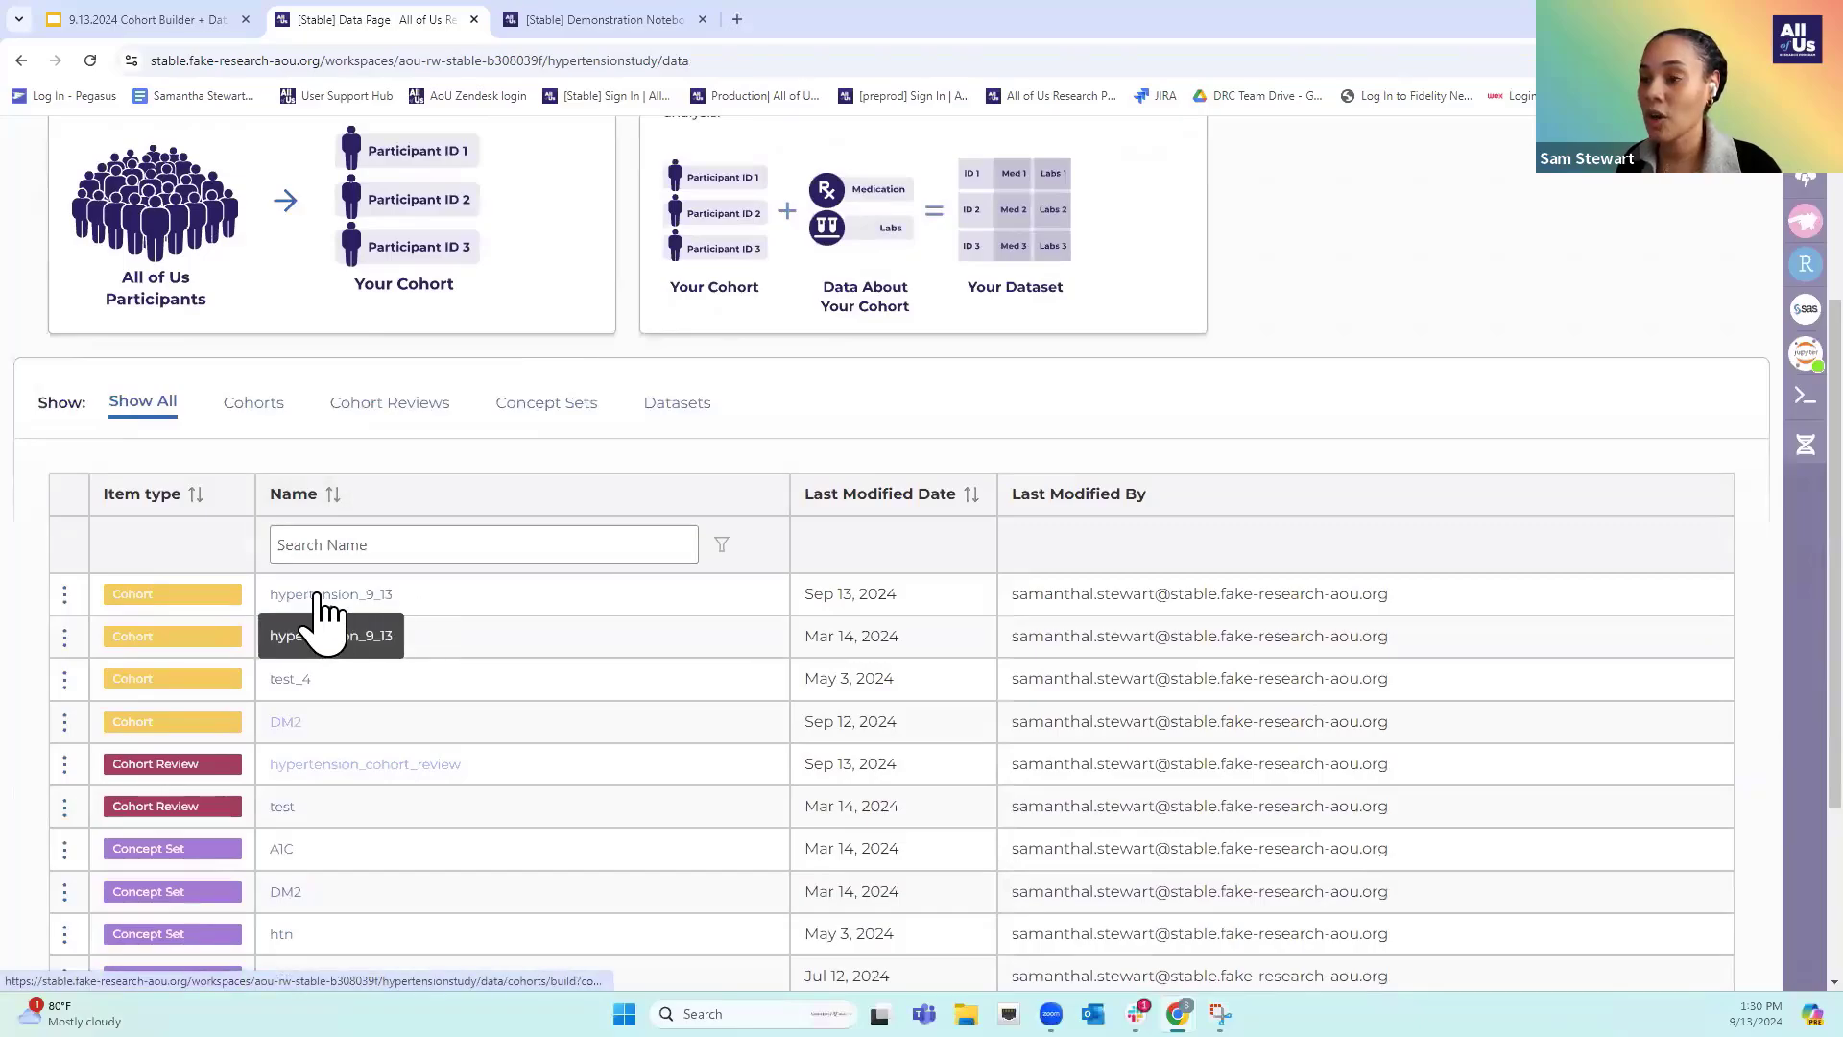
pyautogui.click(243, 401)
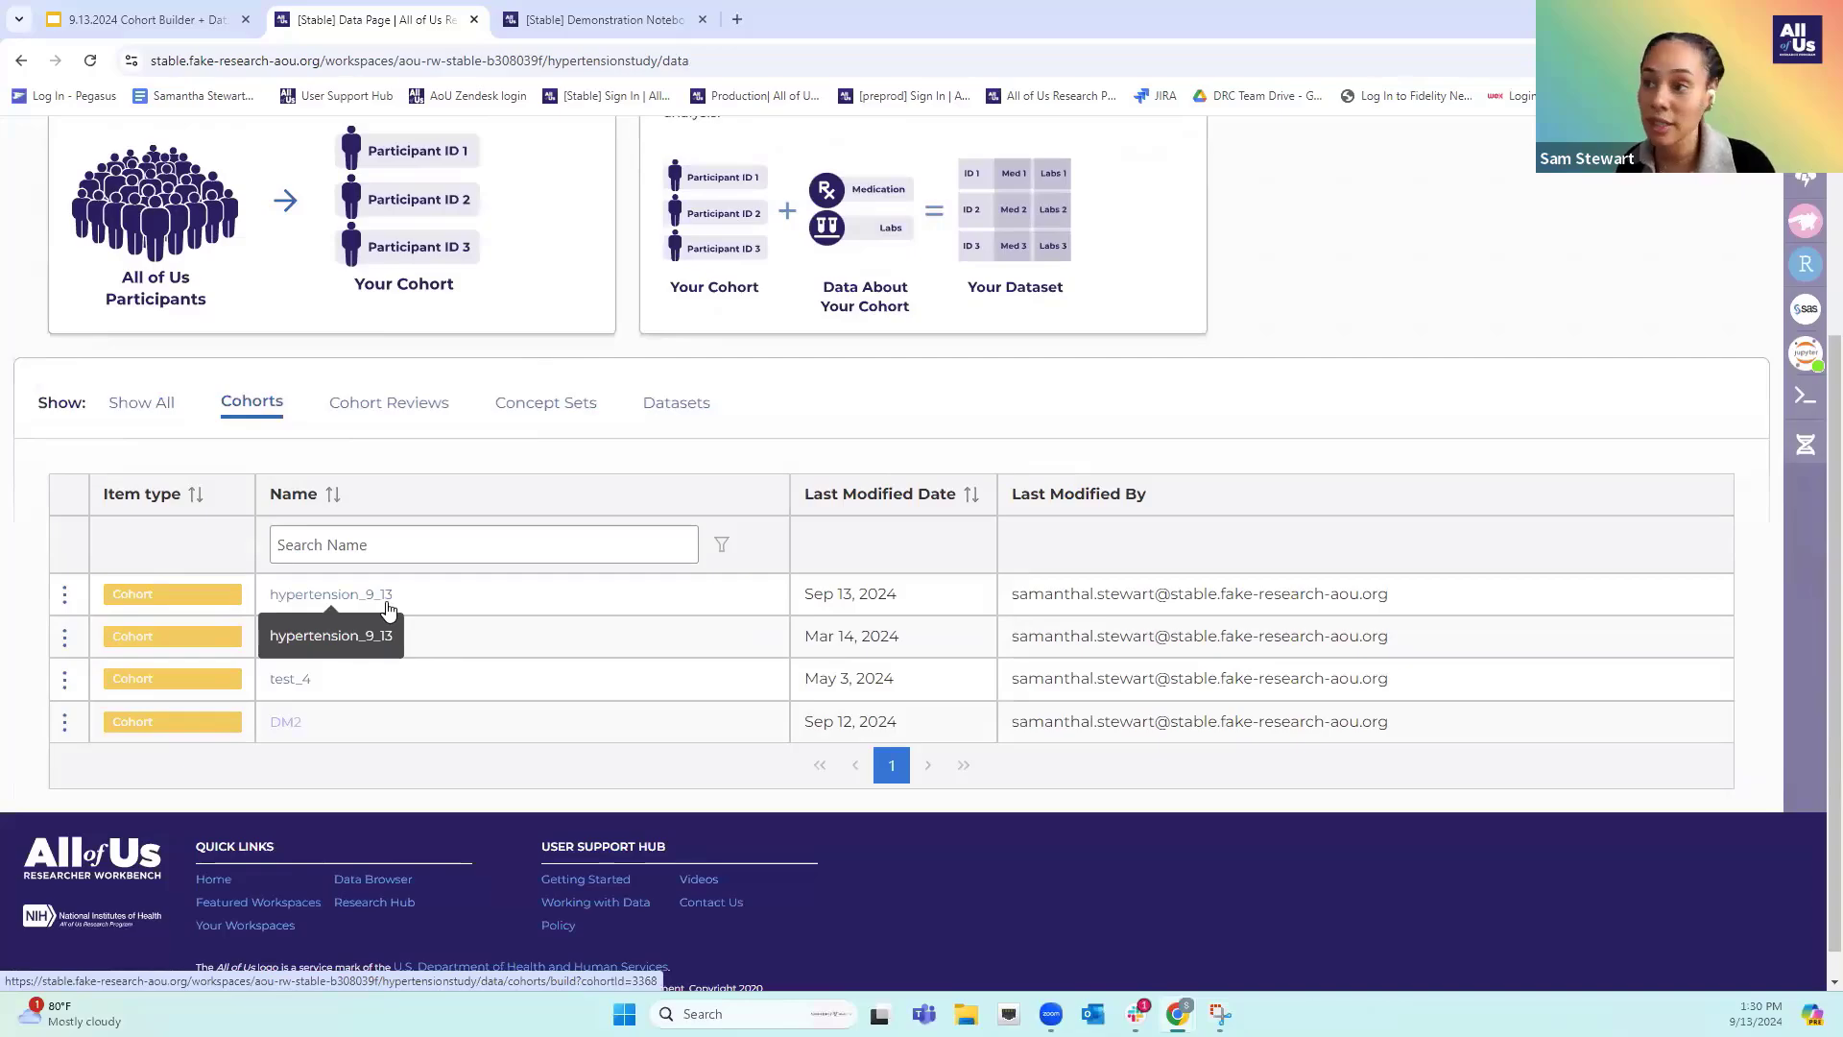
pyautogui.click(391, 407)
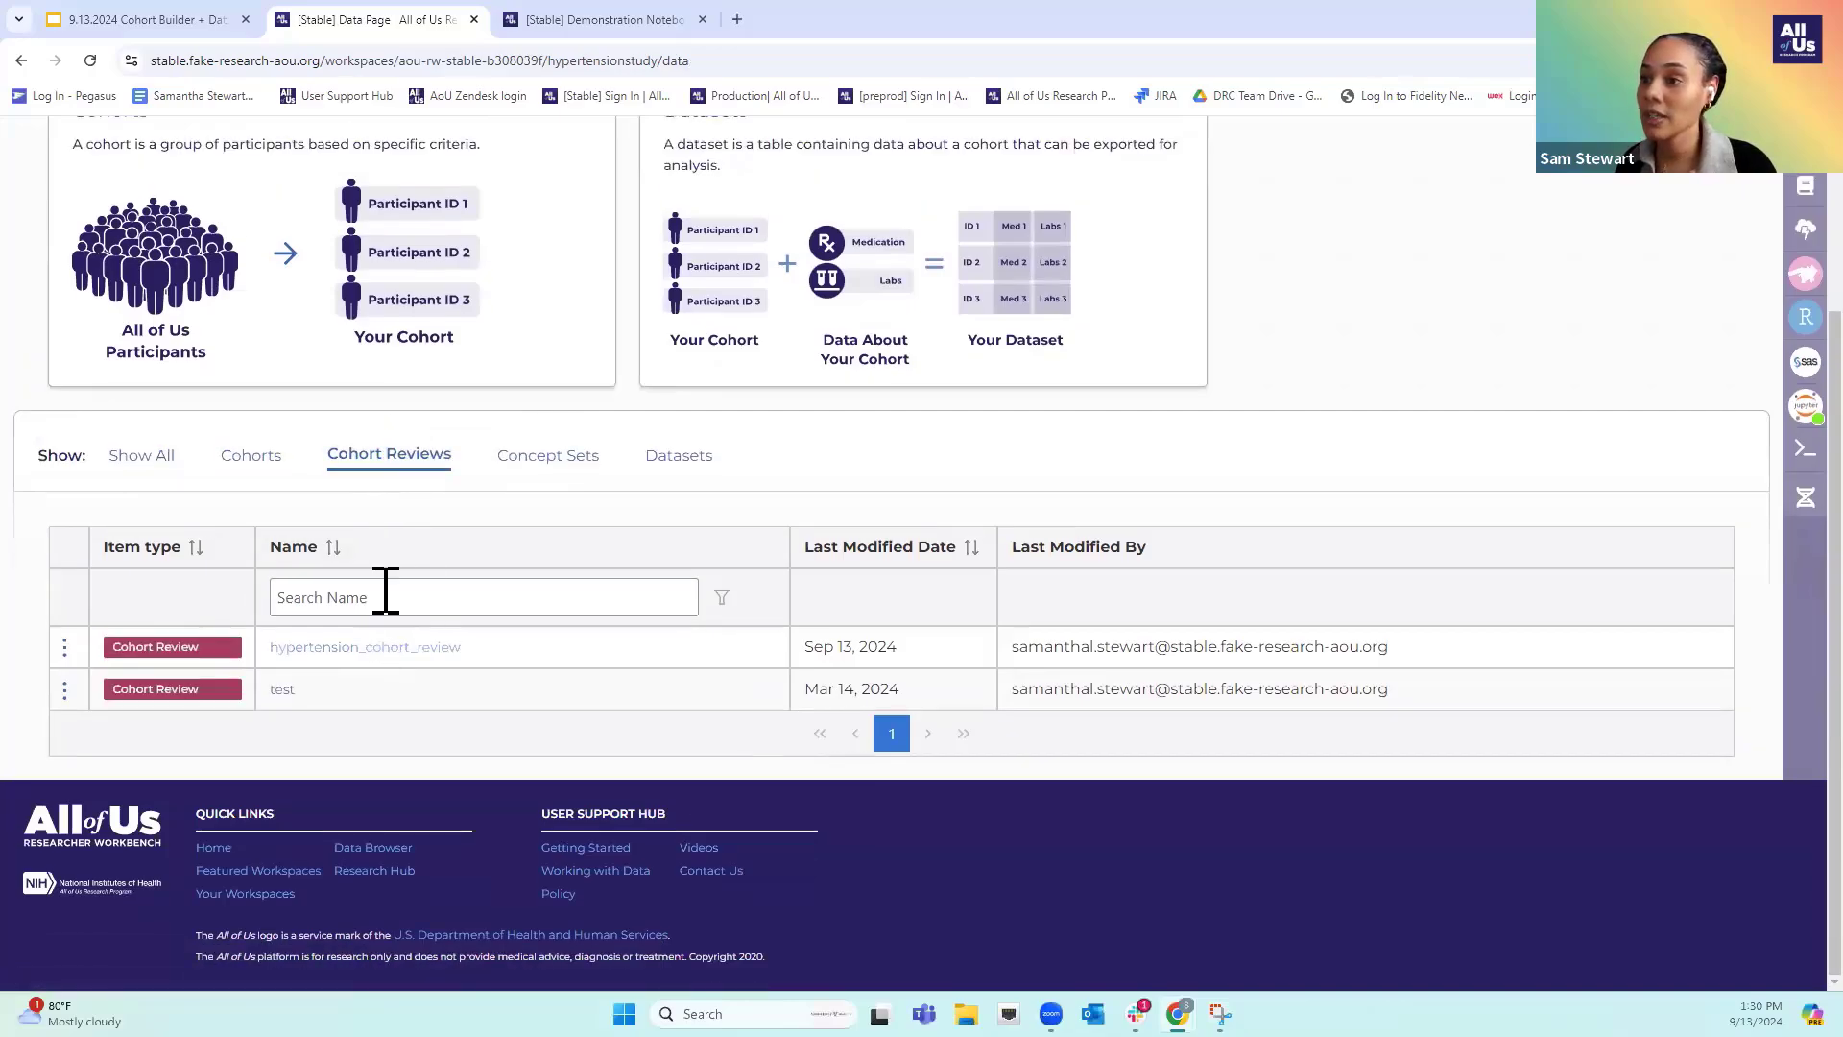
pyautogui.click(554, 461)
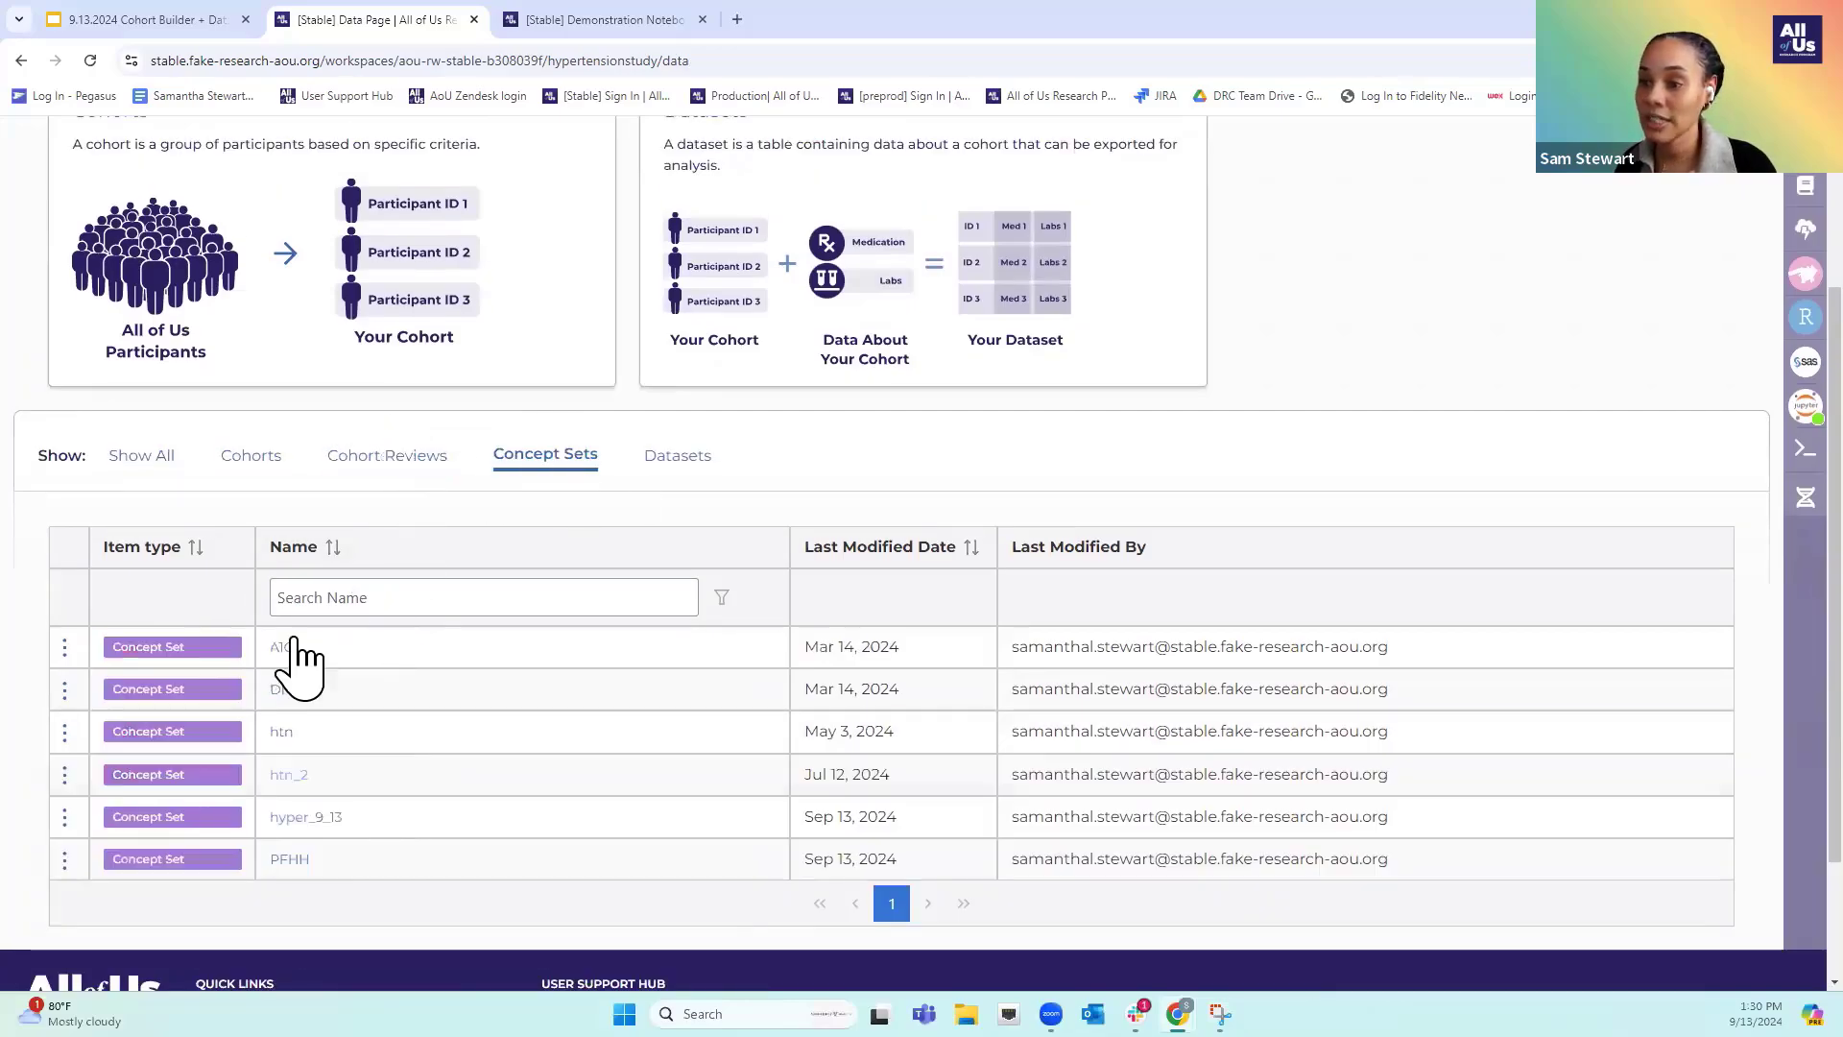
pyautogui.click(682, 459)
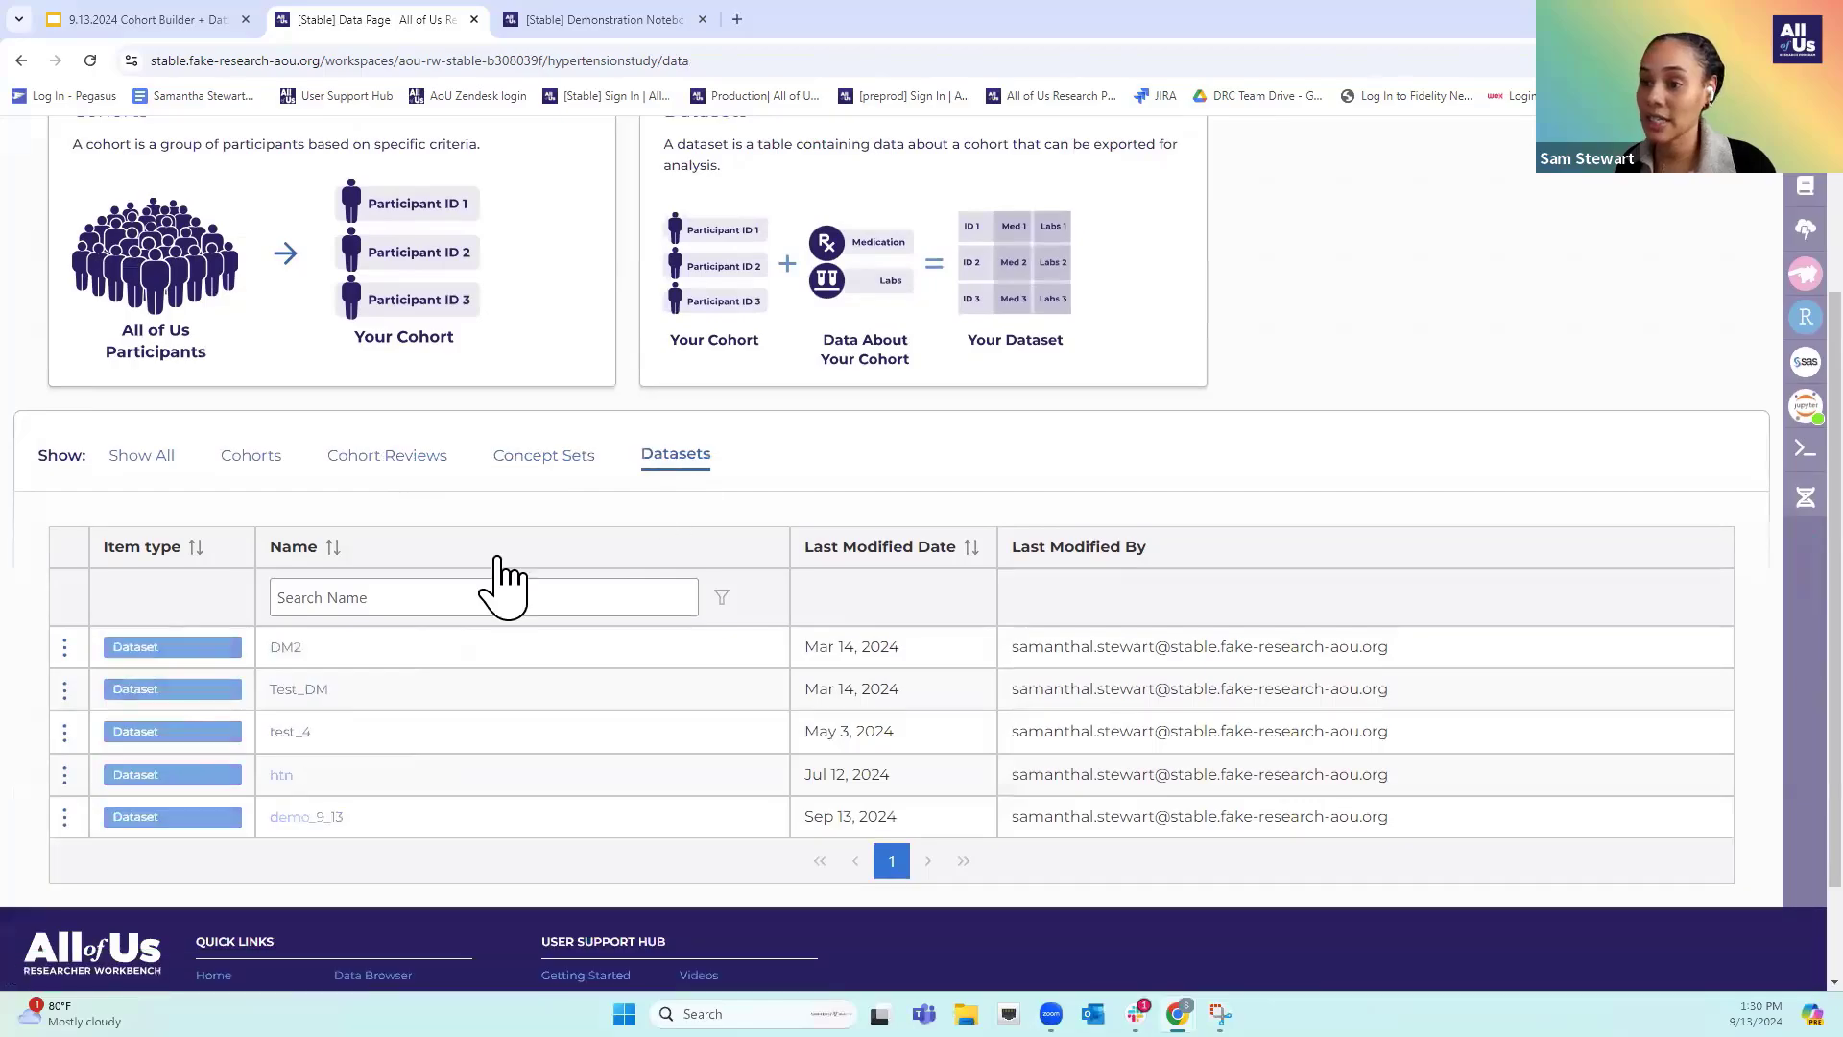
# Reopen the demo_9_13 dataset and check its selected cohort and concept sets
pyautogui.click(306, 817)
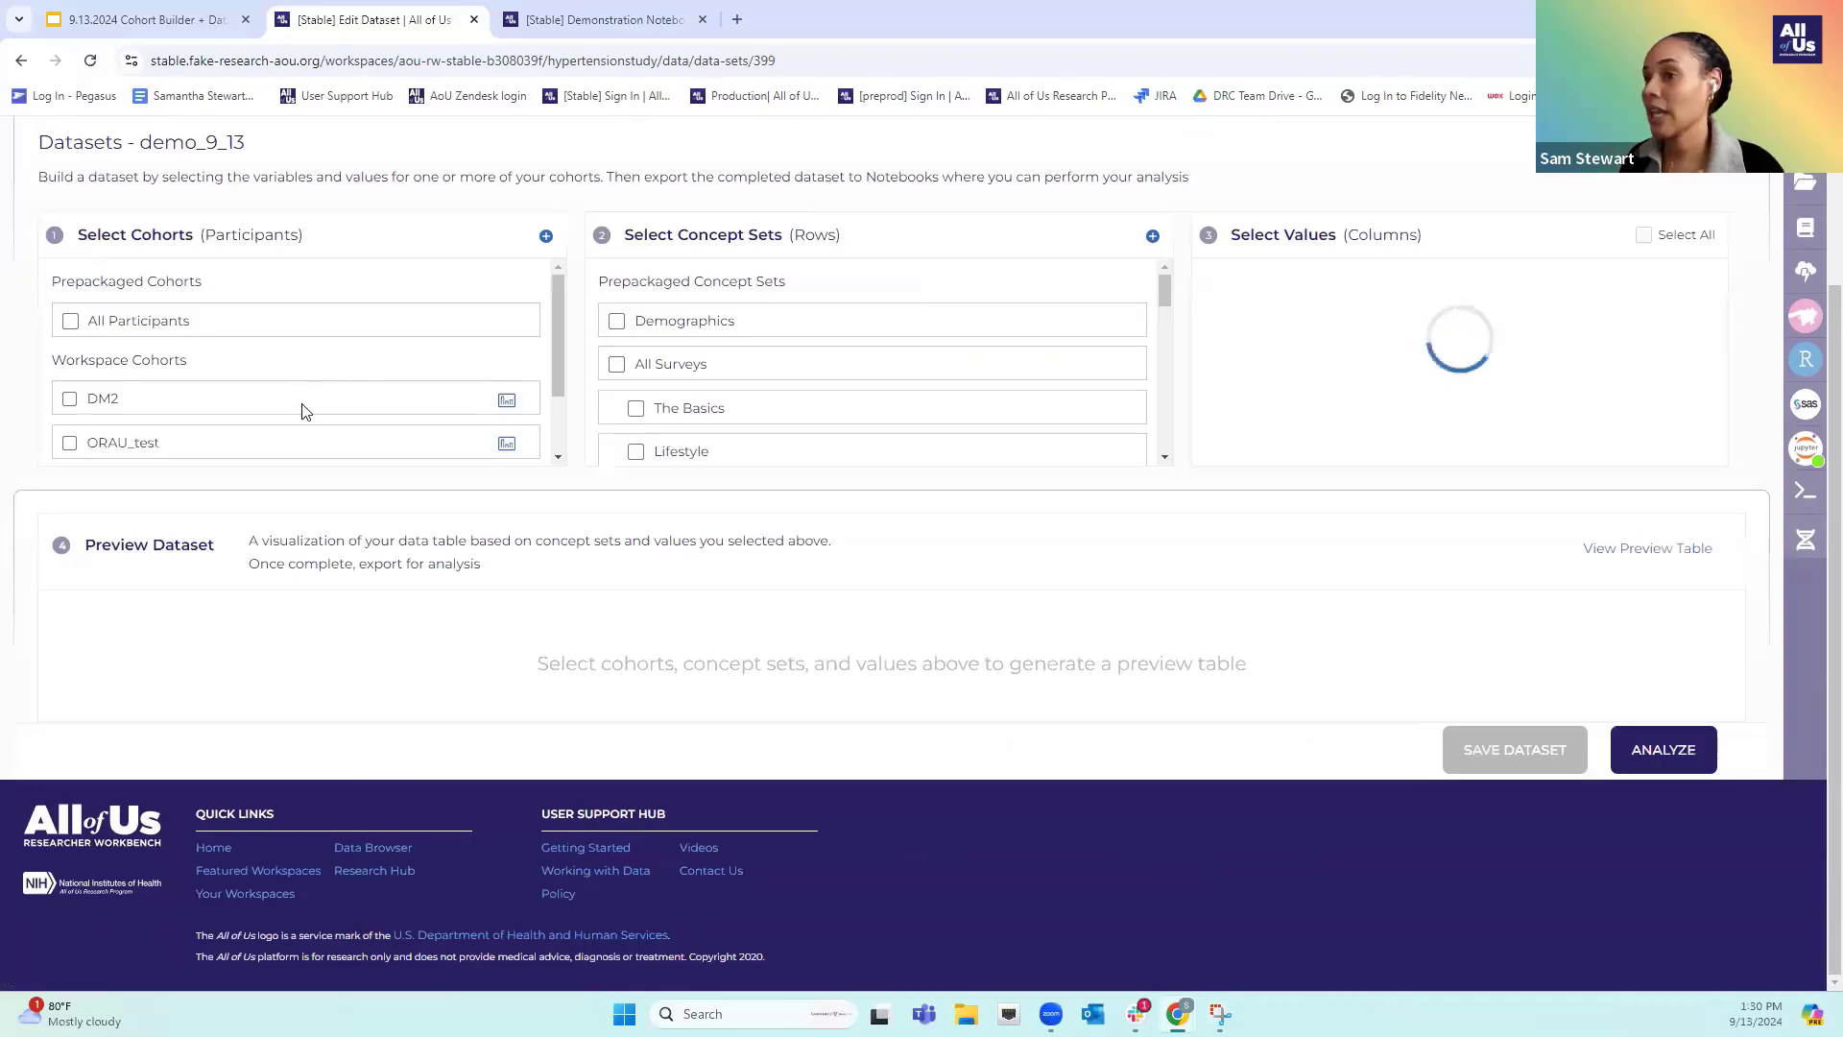
pyautogui.scroll(-2, 86, 365)
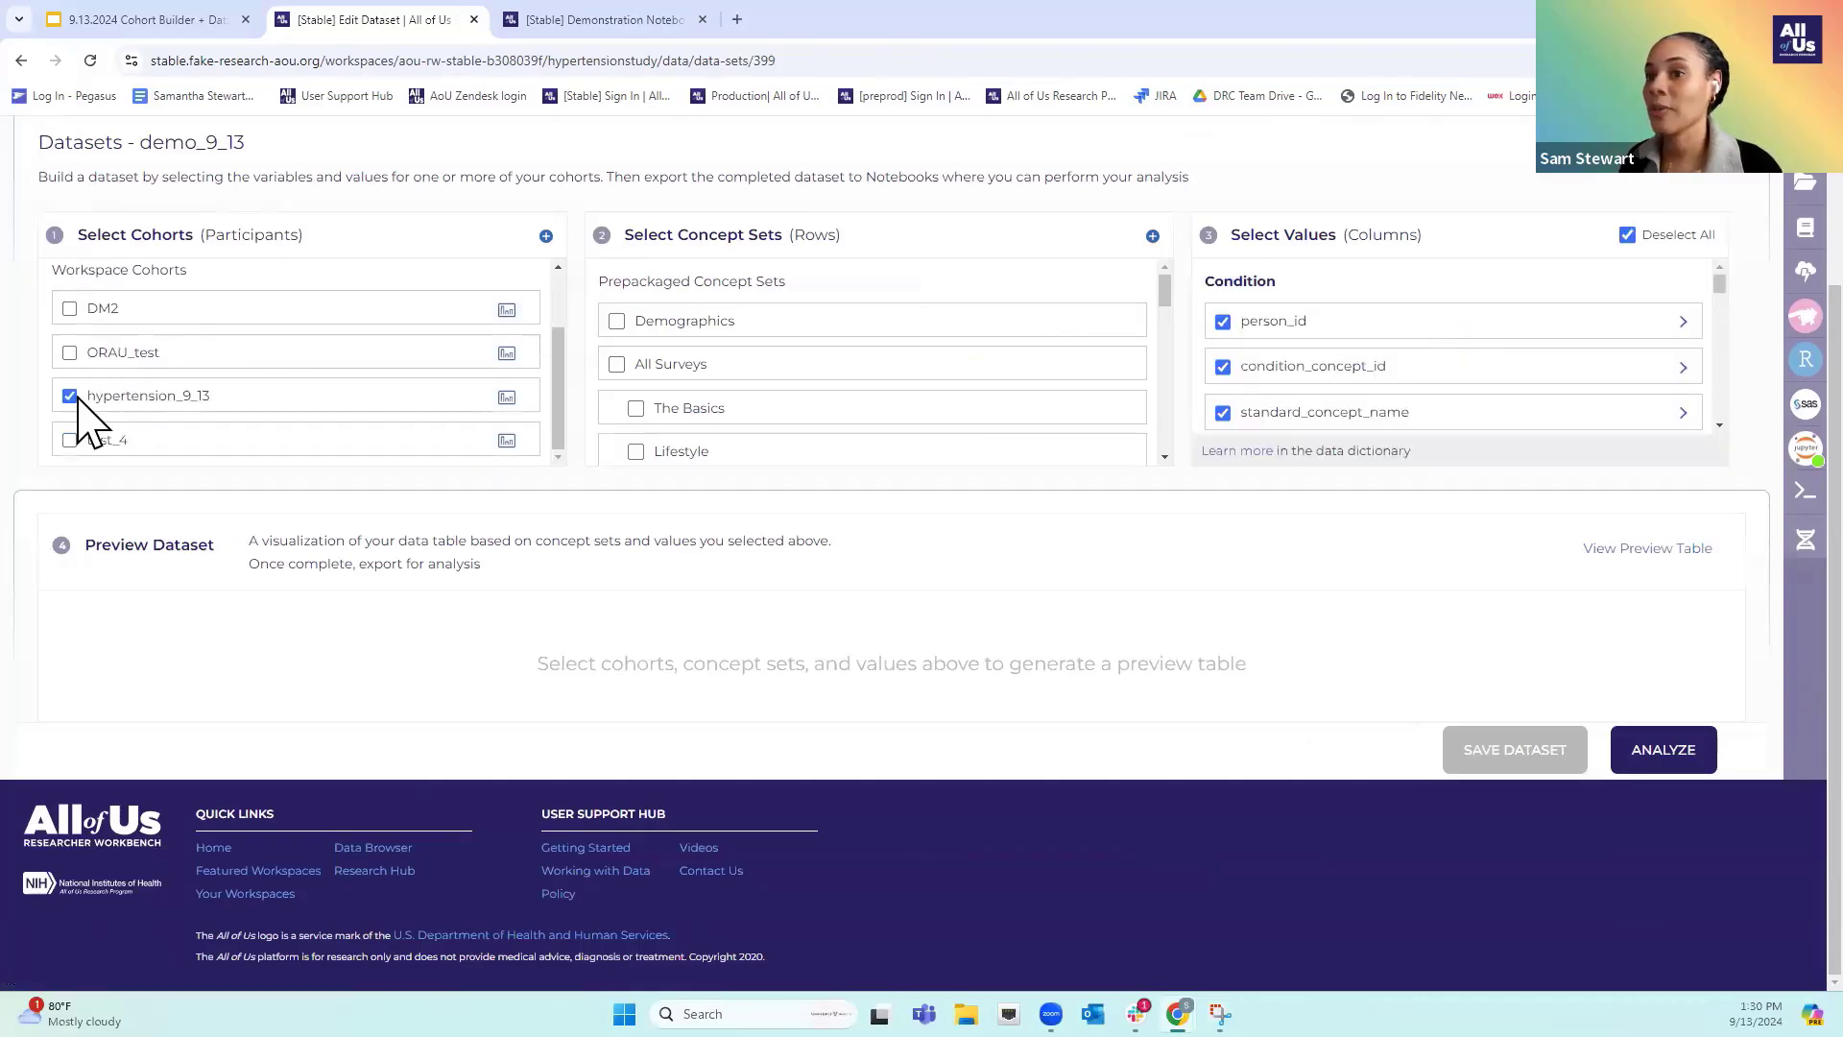
pyautogui.scroll(-6, 752, 379)
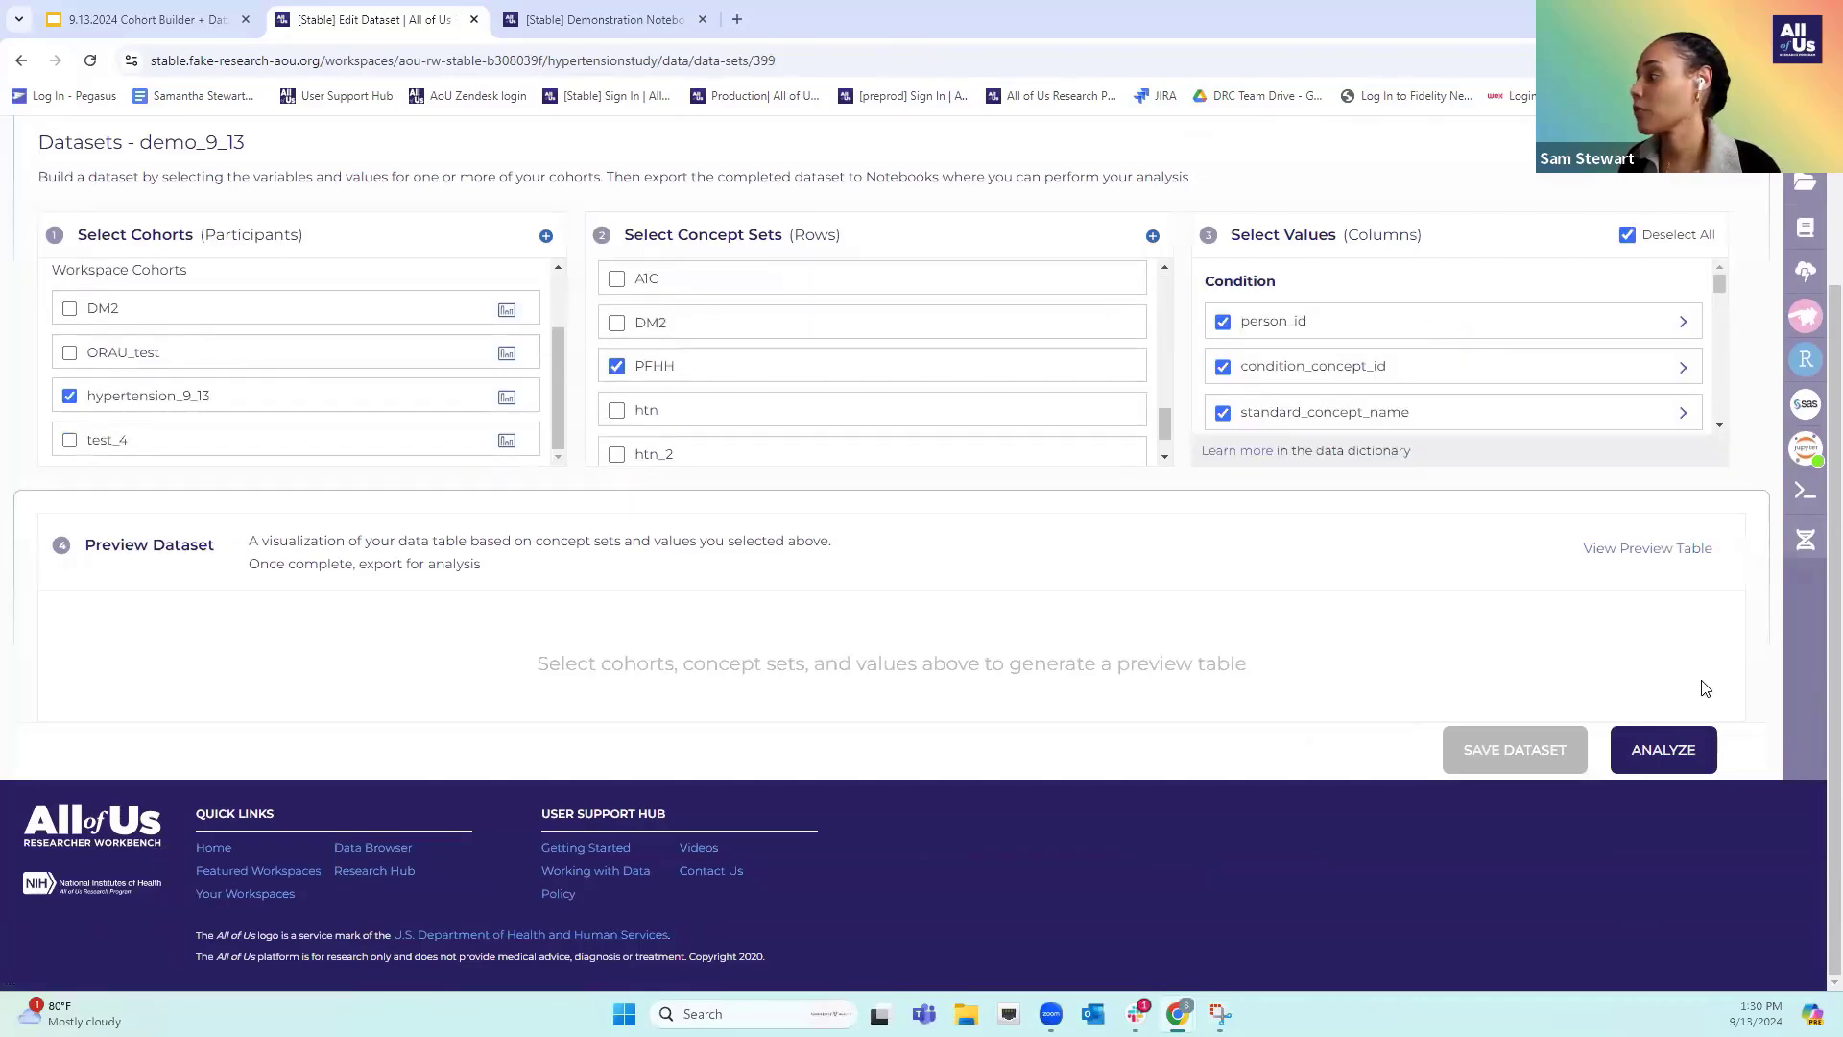
# Open the dataset's export options, choose Demonstration Notebook as the target and examine the R code preview
pyautogui.click(1682, 752)
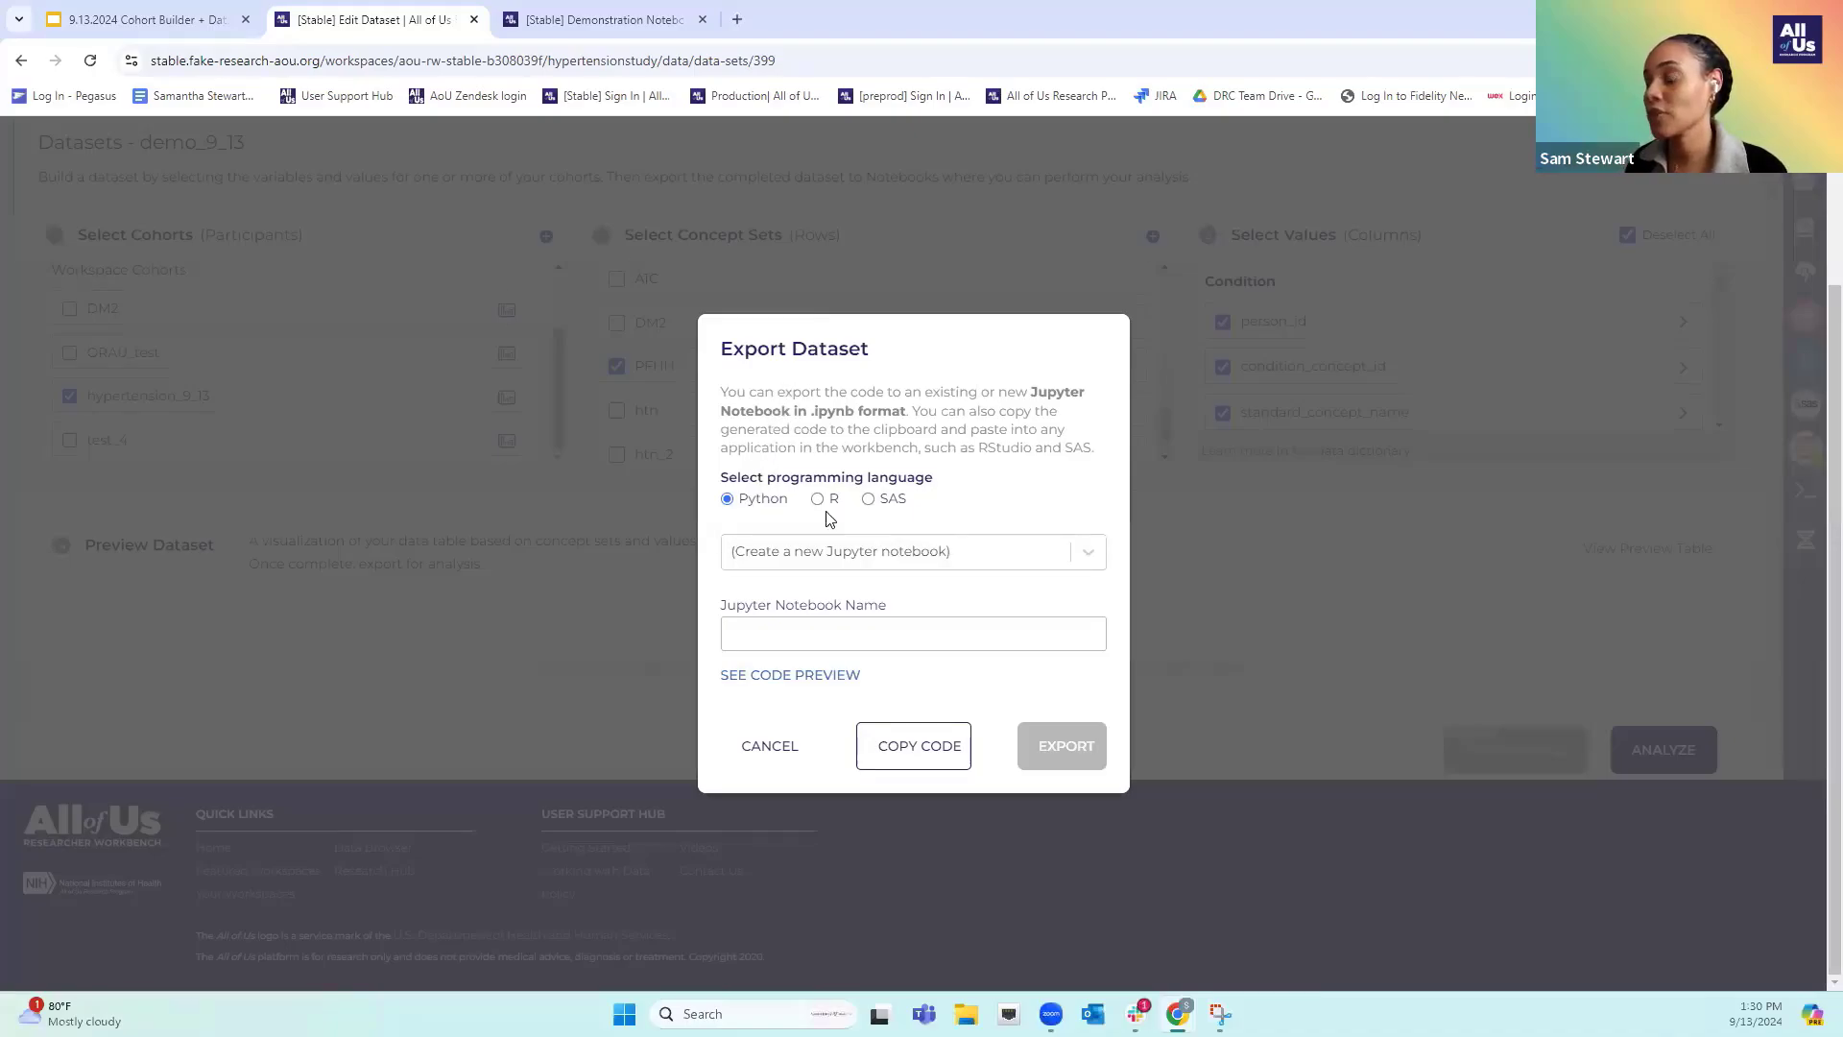
pyautogui.click(1089, 564)
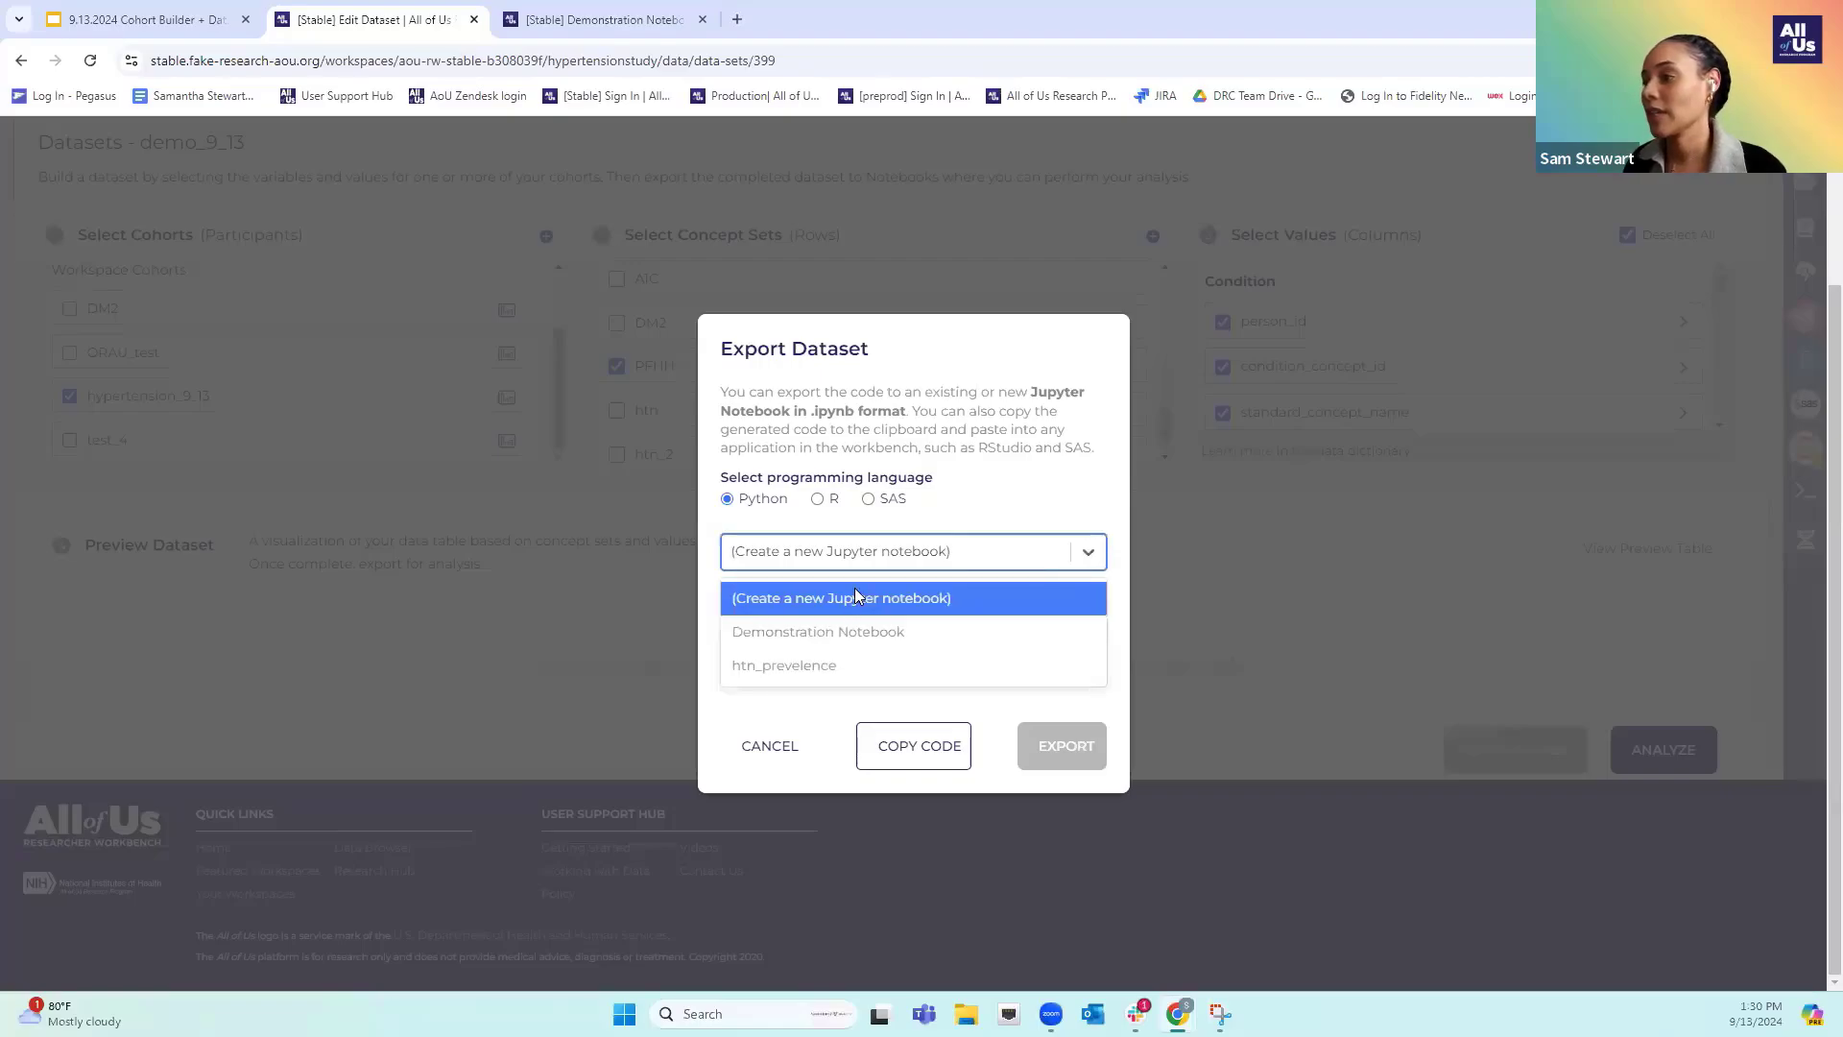
pyautogui.click(856, 633)
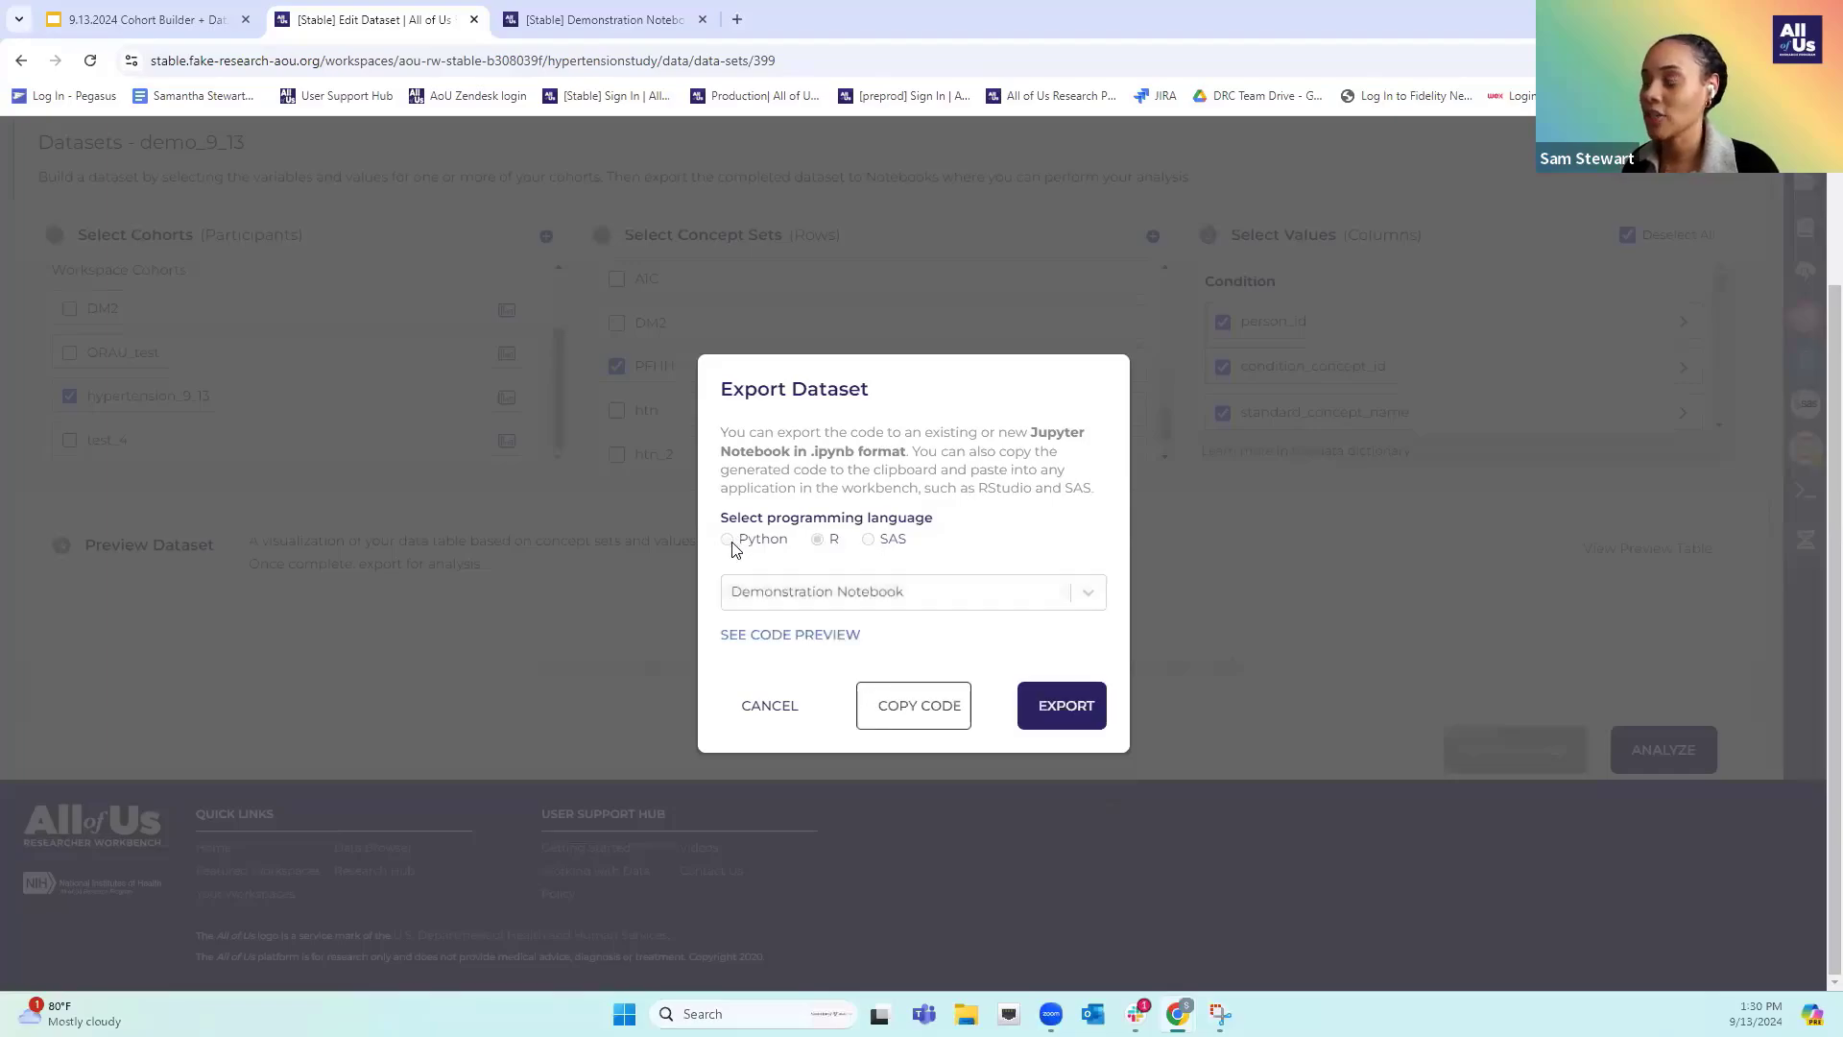
pyautogui.click(847, 635)
pyautogui.scroll(-5, 1251, 511)
pyautogui.scroll(-5, 1252, 512)
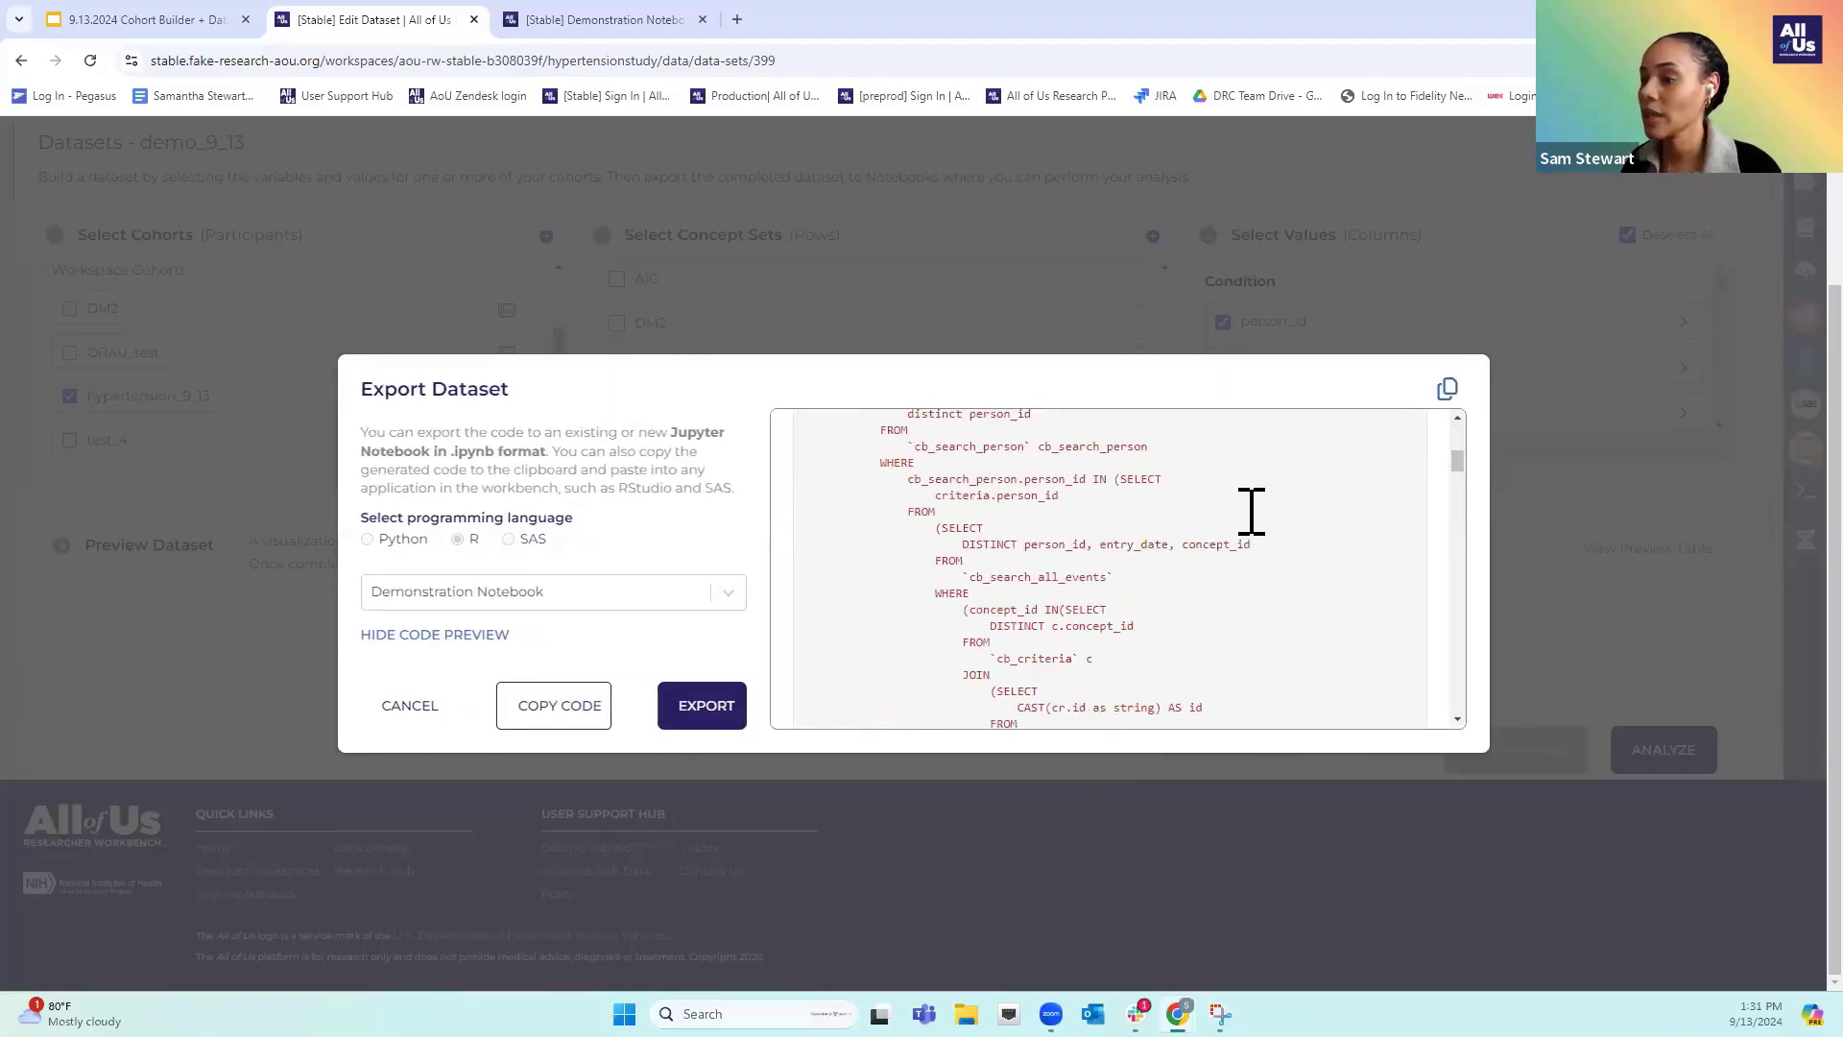
# Set the export target to a new Jupyter notebook, switch the language to SAS and copy the generated code
pyautogui.click(729, 602)
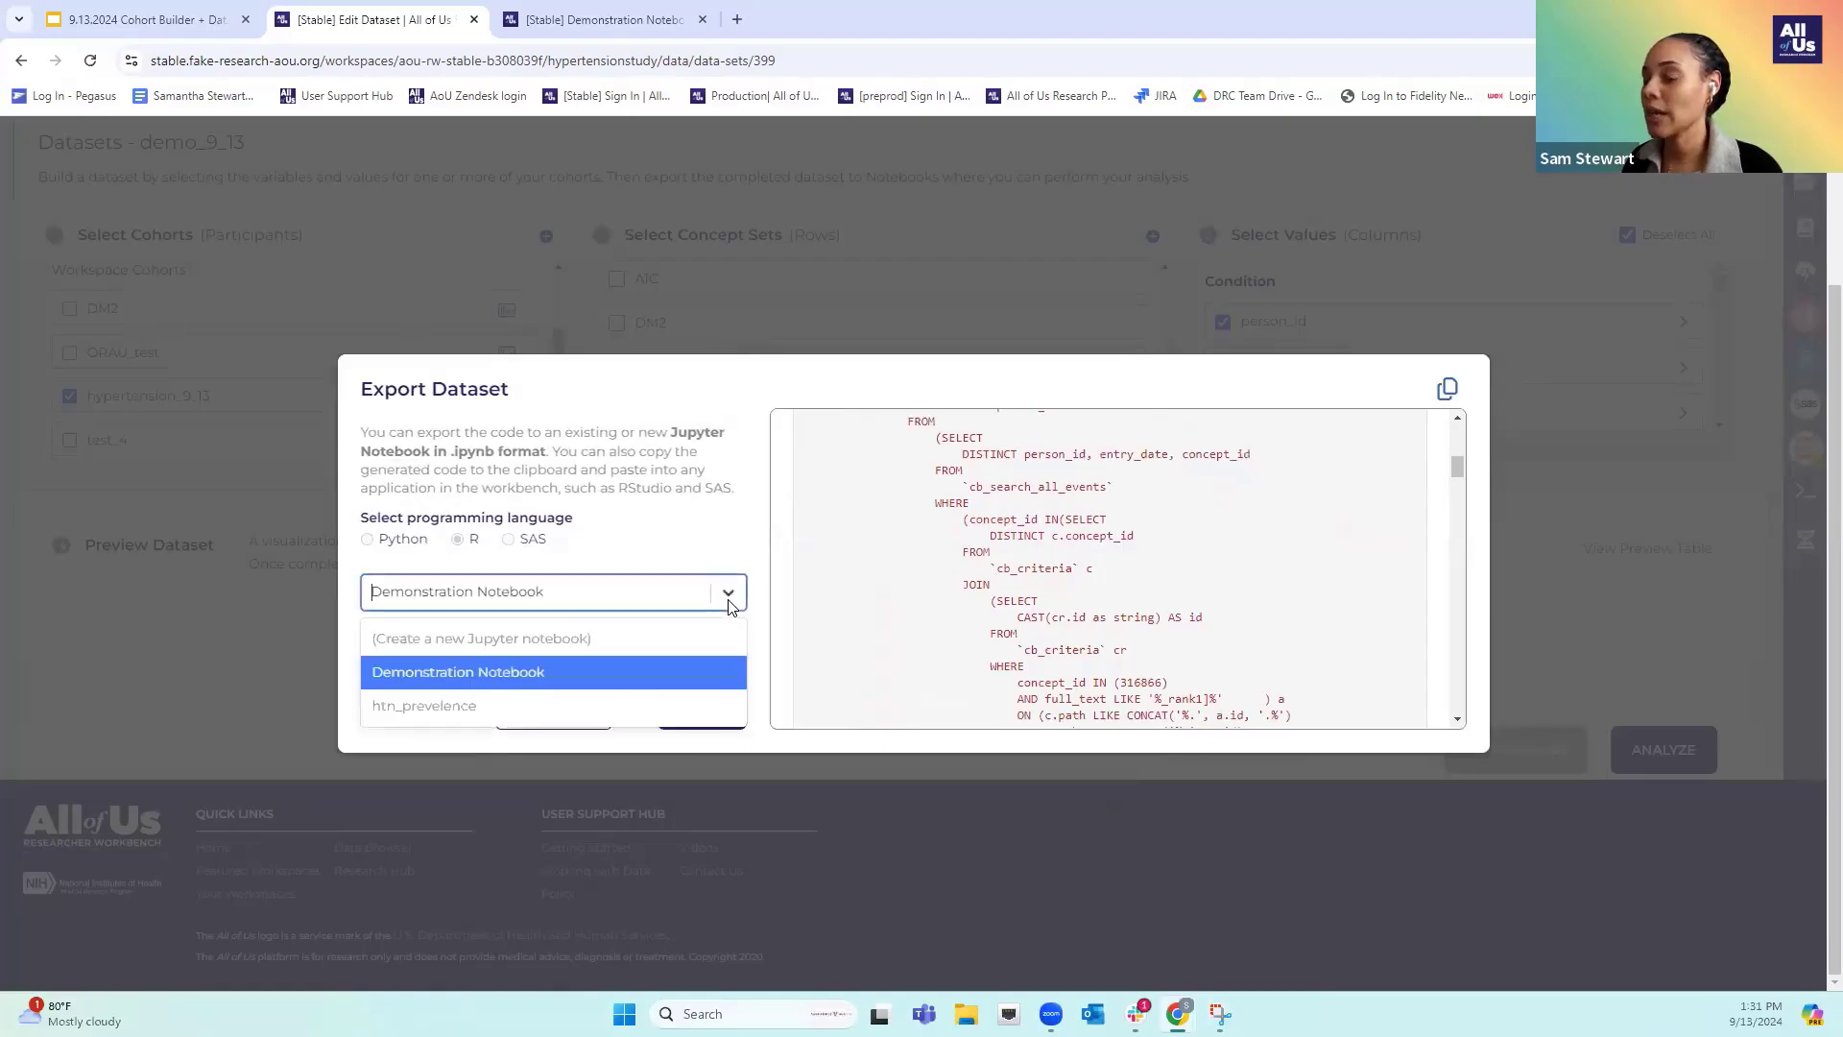
pyautogui.click(460, 637)
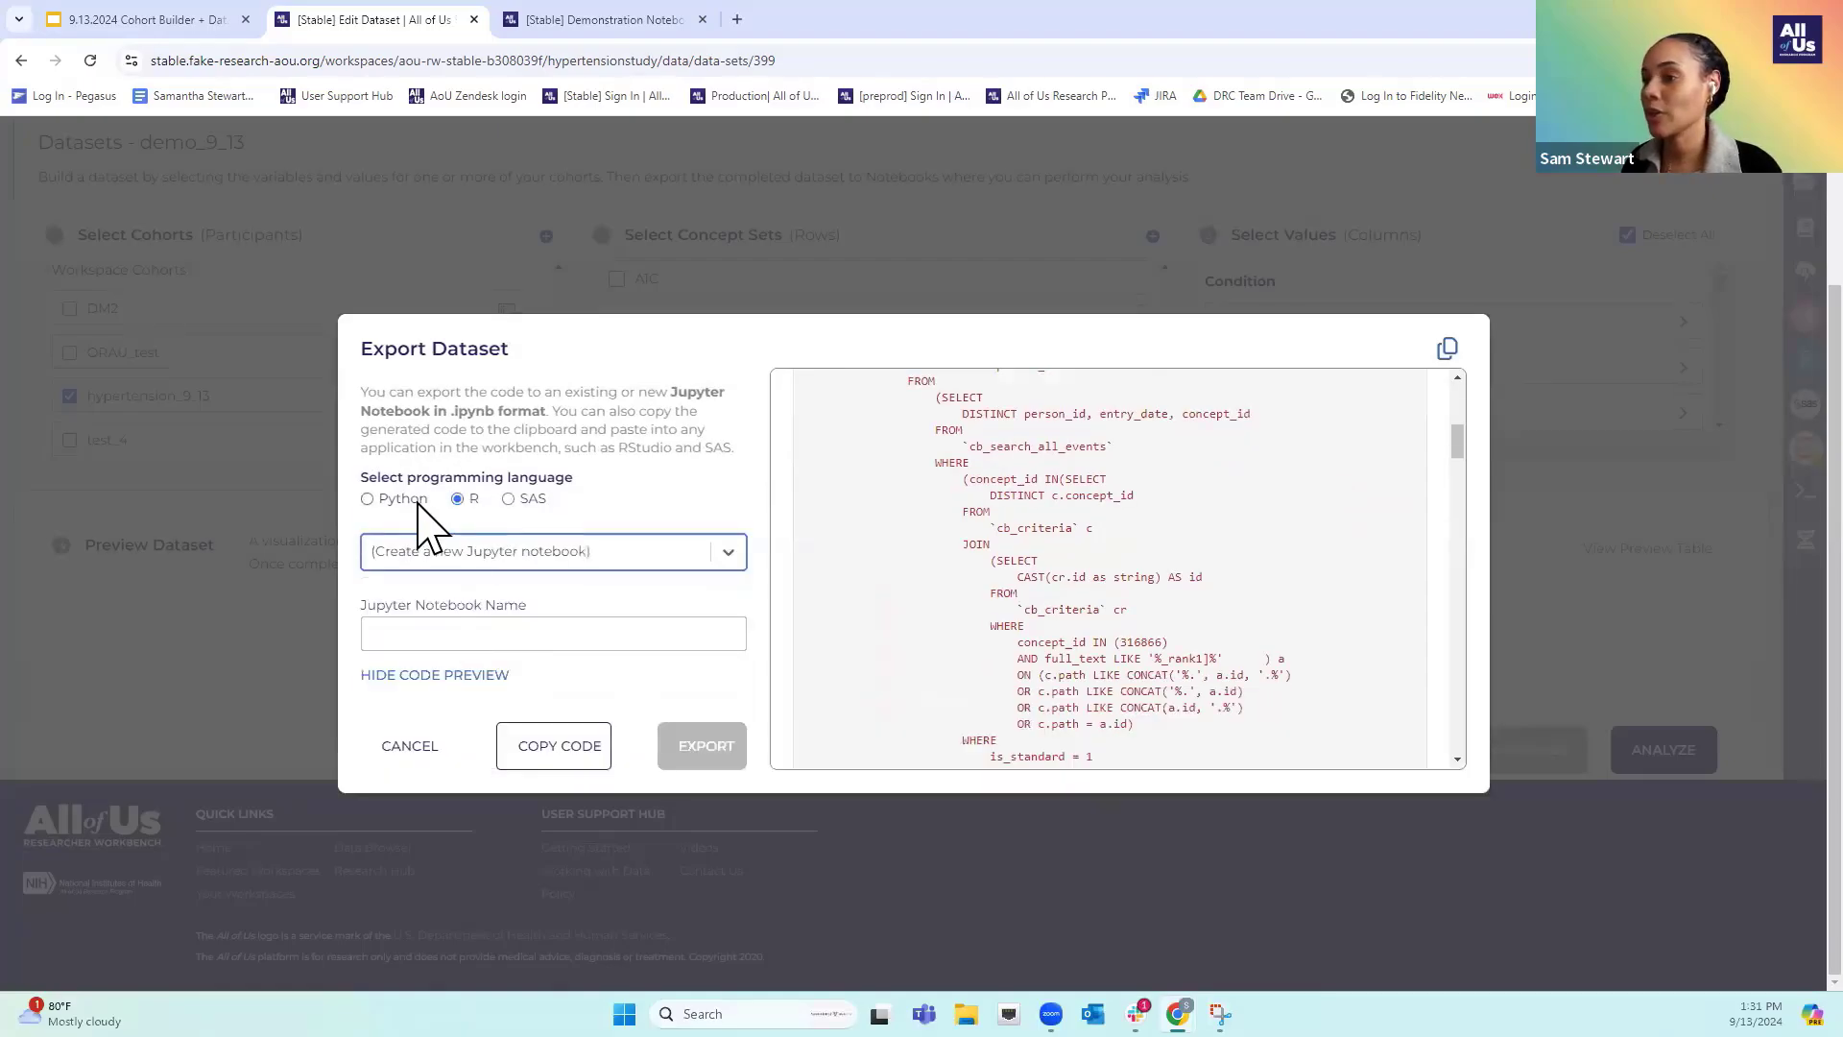
pyautogui.click(509, 499)
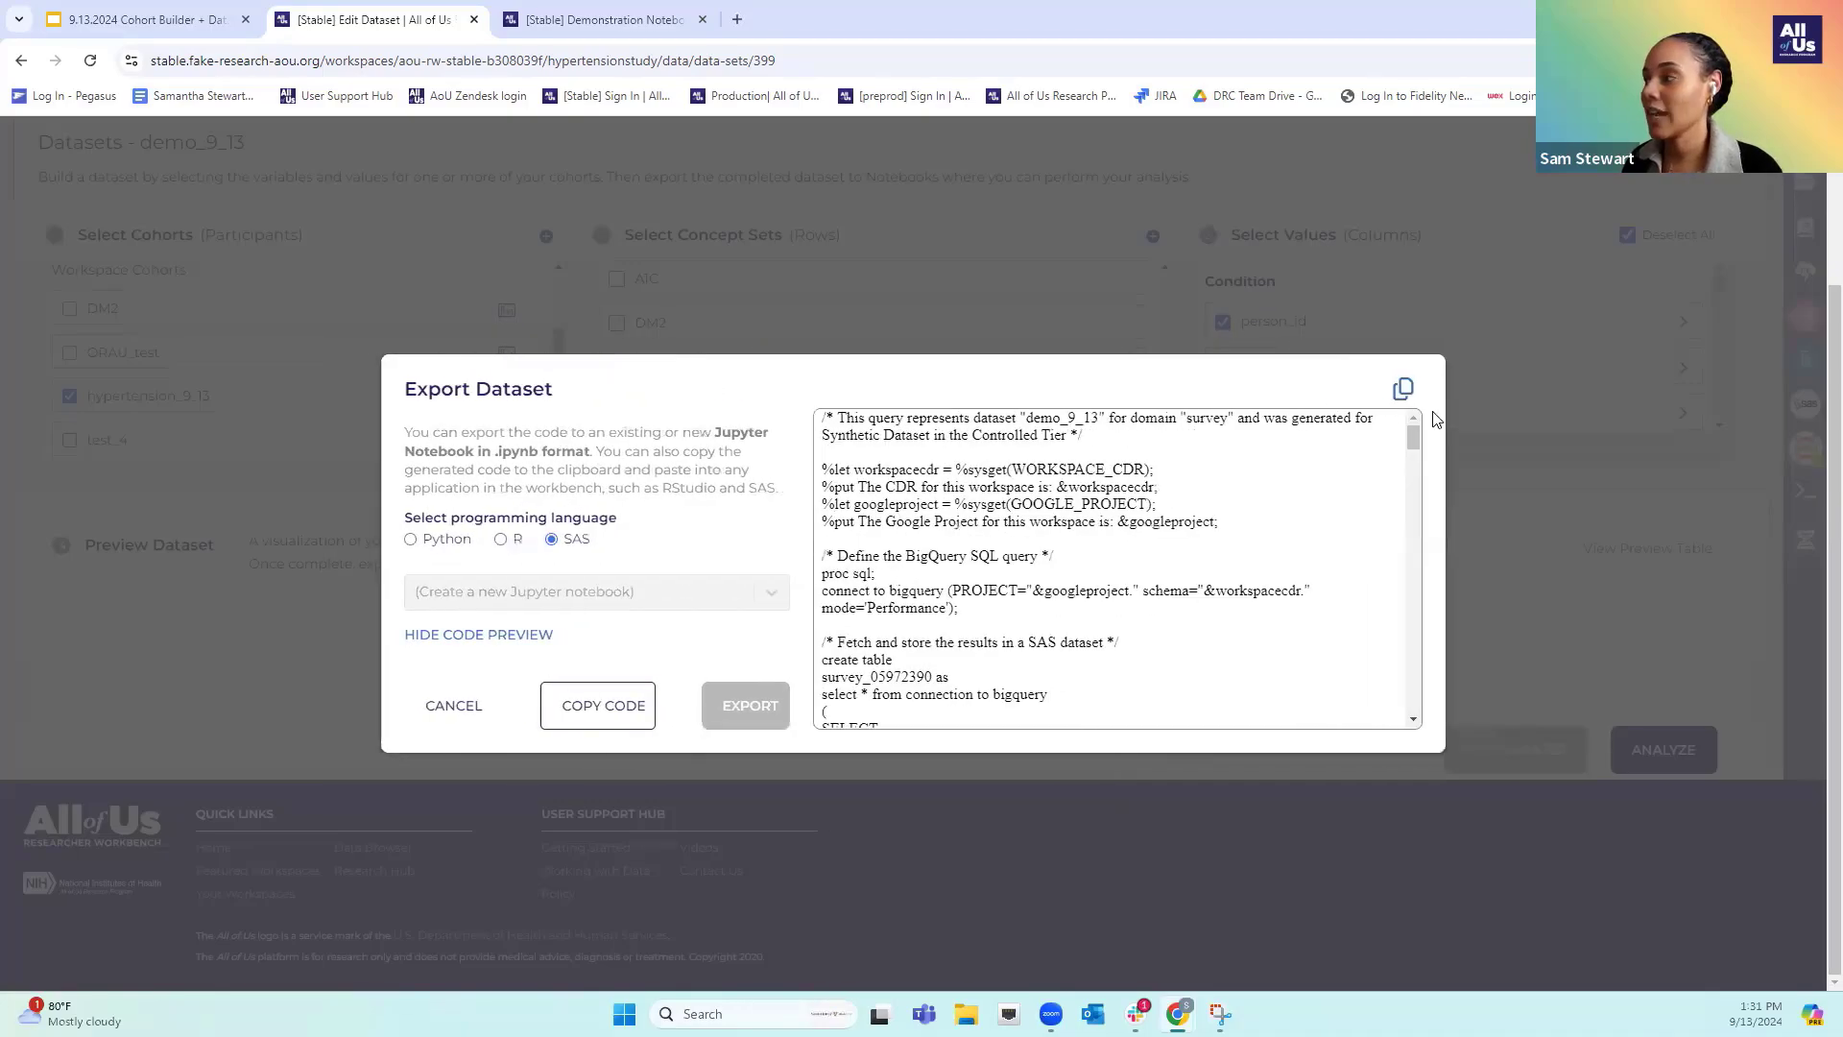
pyautogui.click(1446, 388)
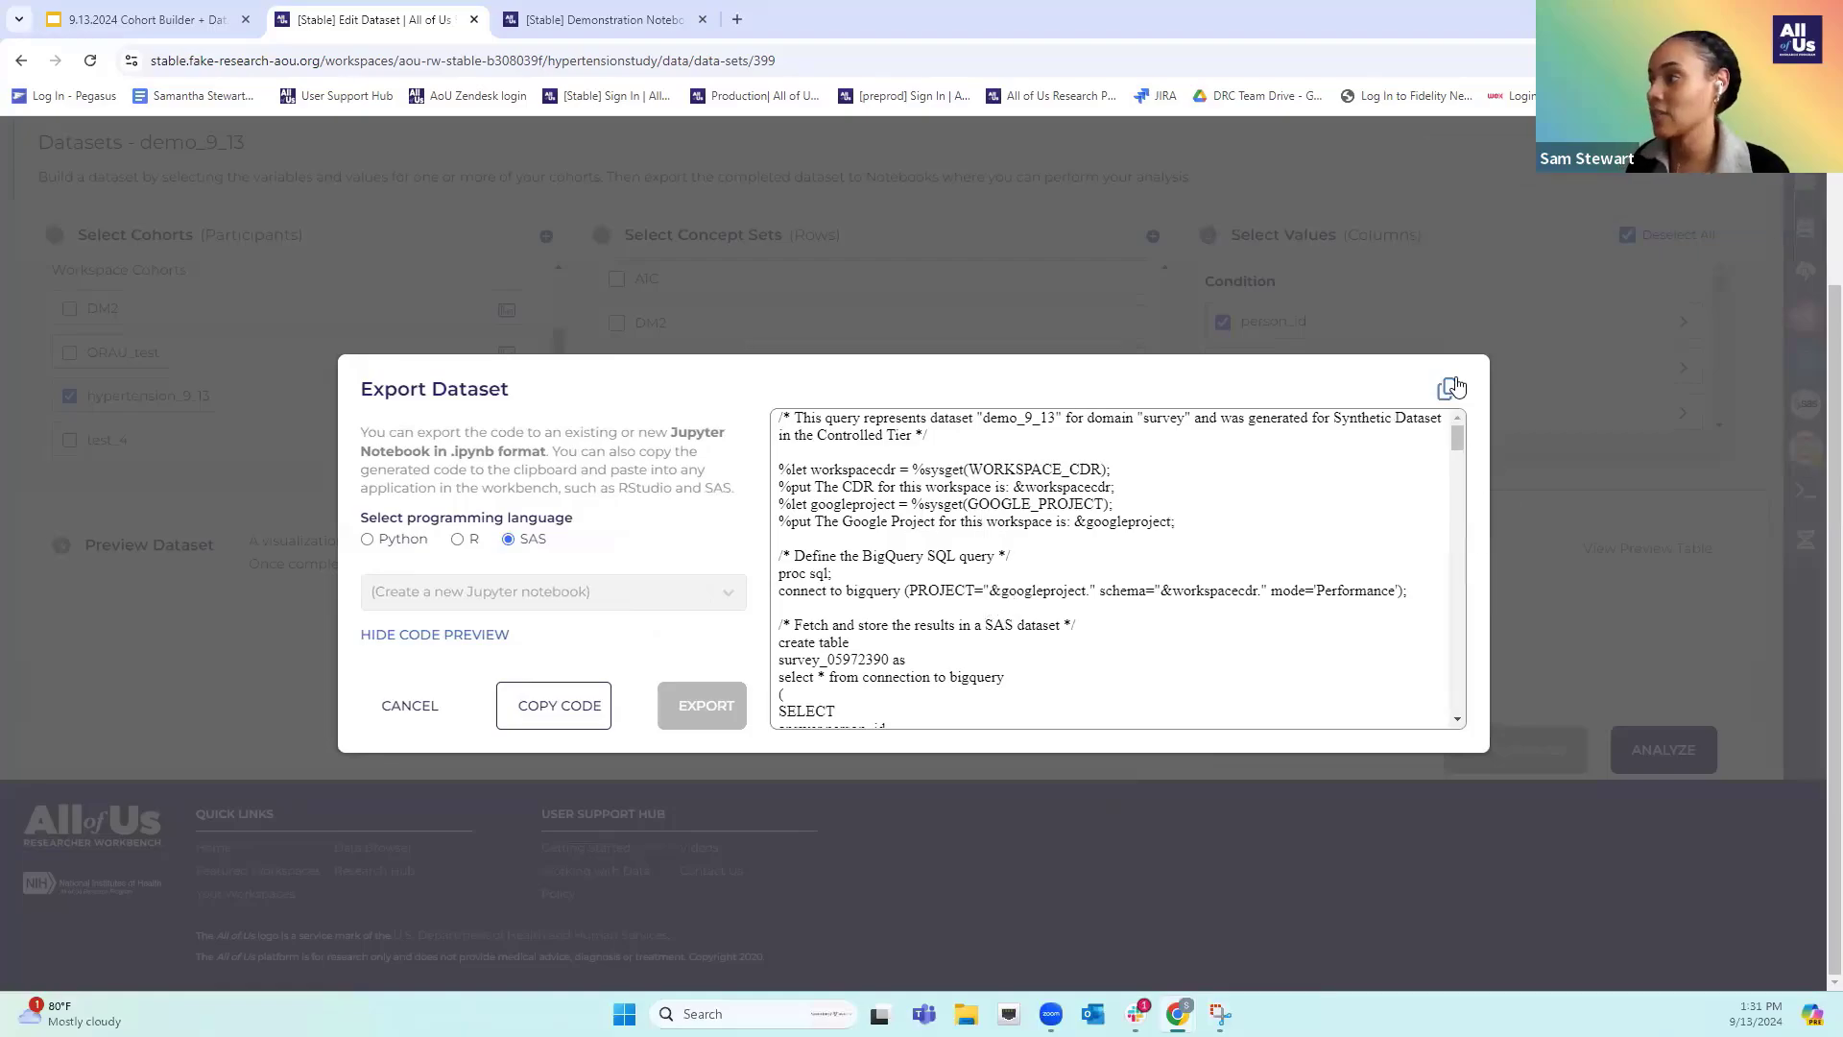
# Copy the dataset's generated R code to the clipboard and close the export options without exporting
pyautogui.click(459, 541)
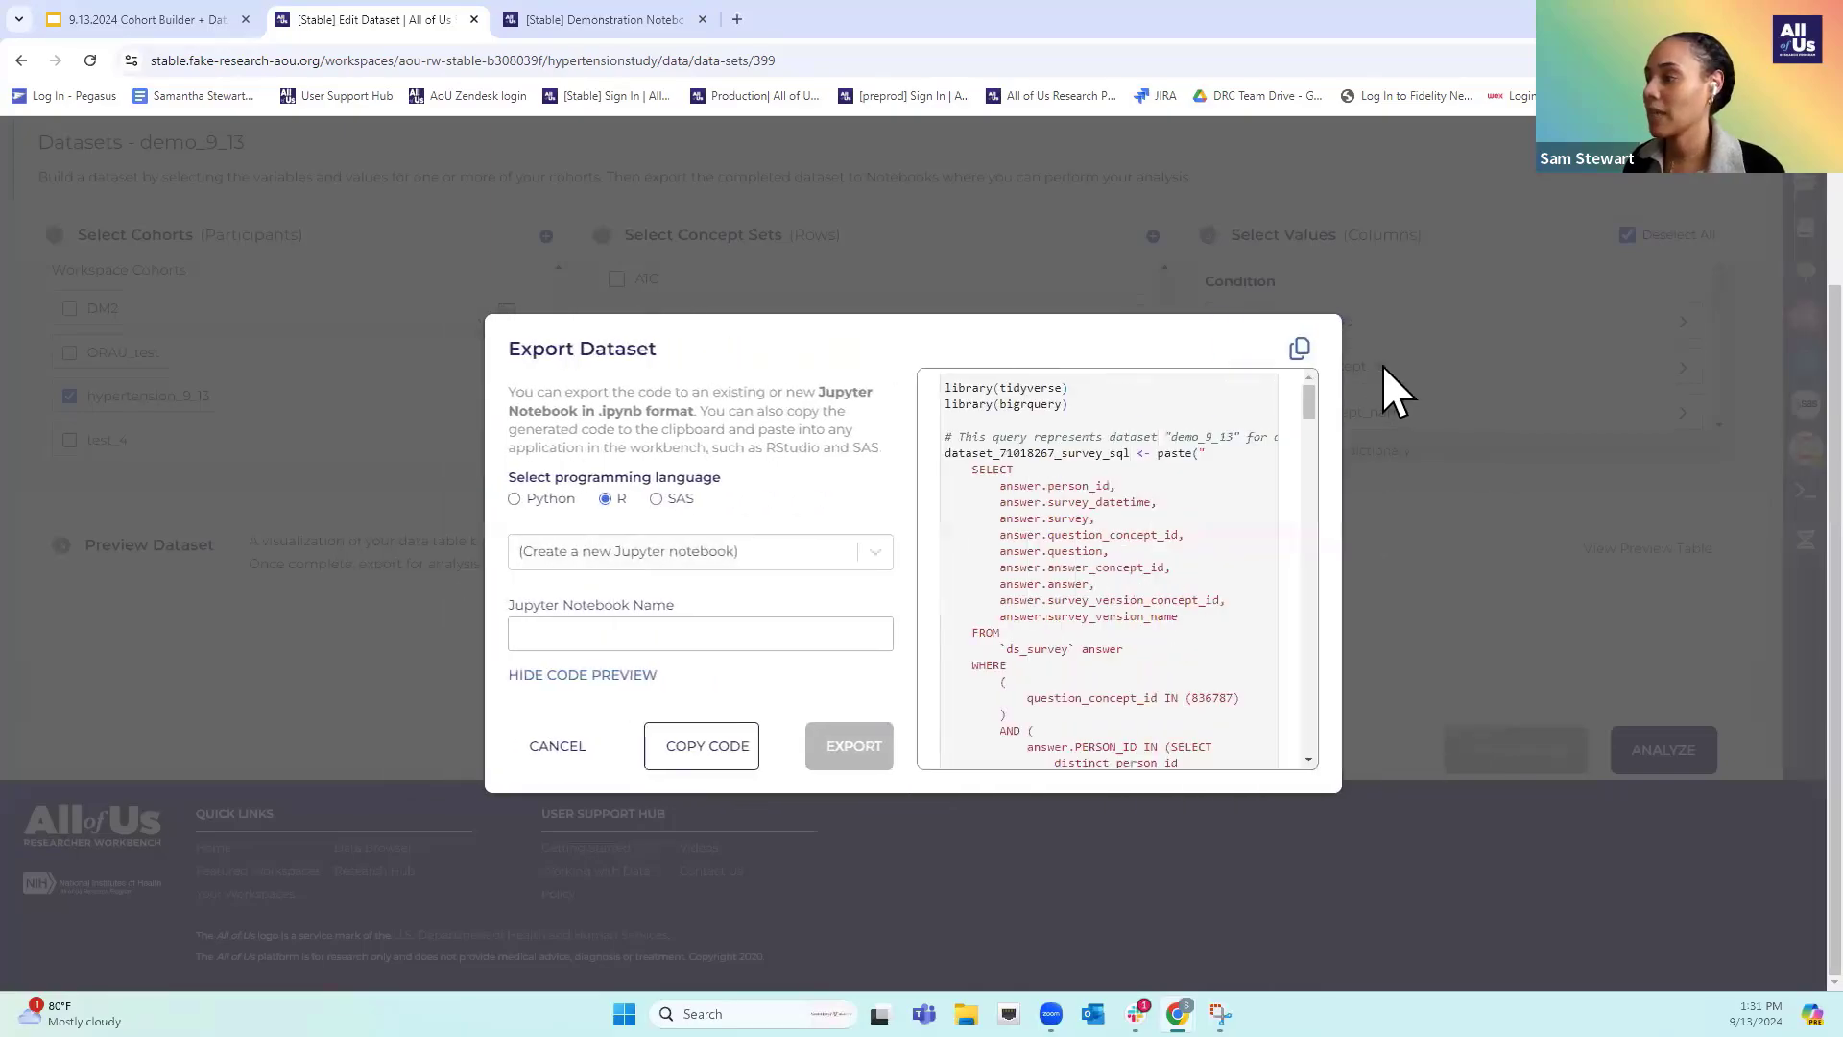
pyautogui.click(1452, 352)
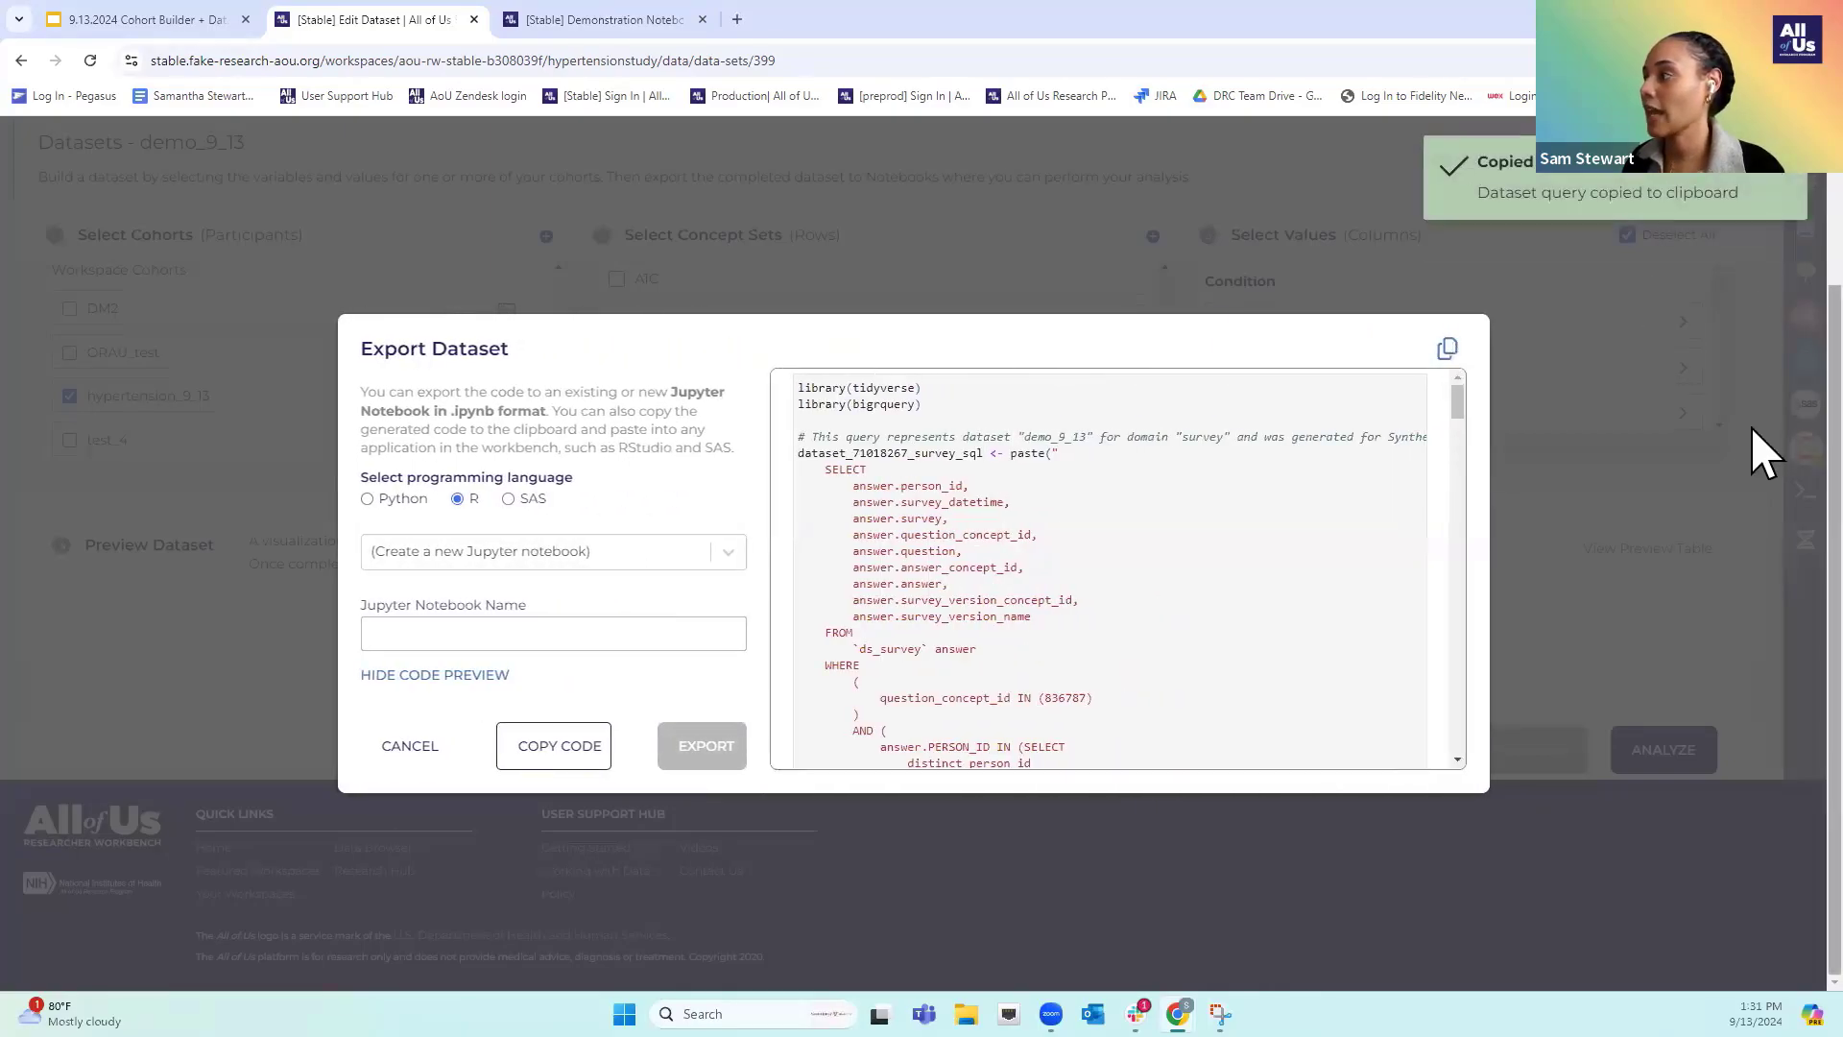
pyautogui.click(425, 746)
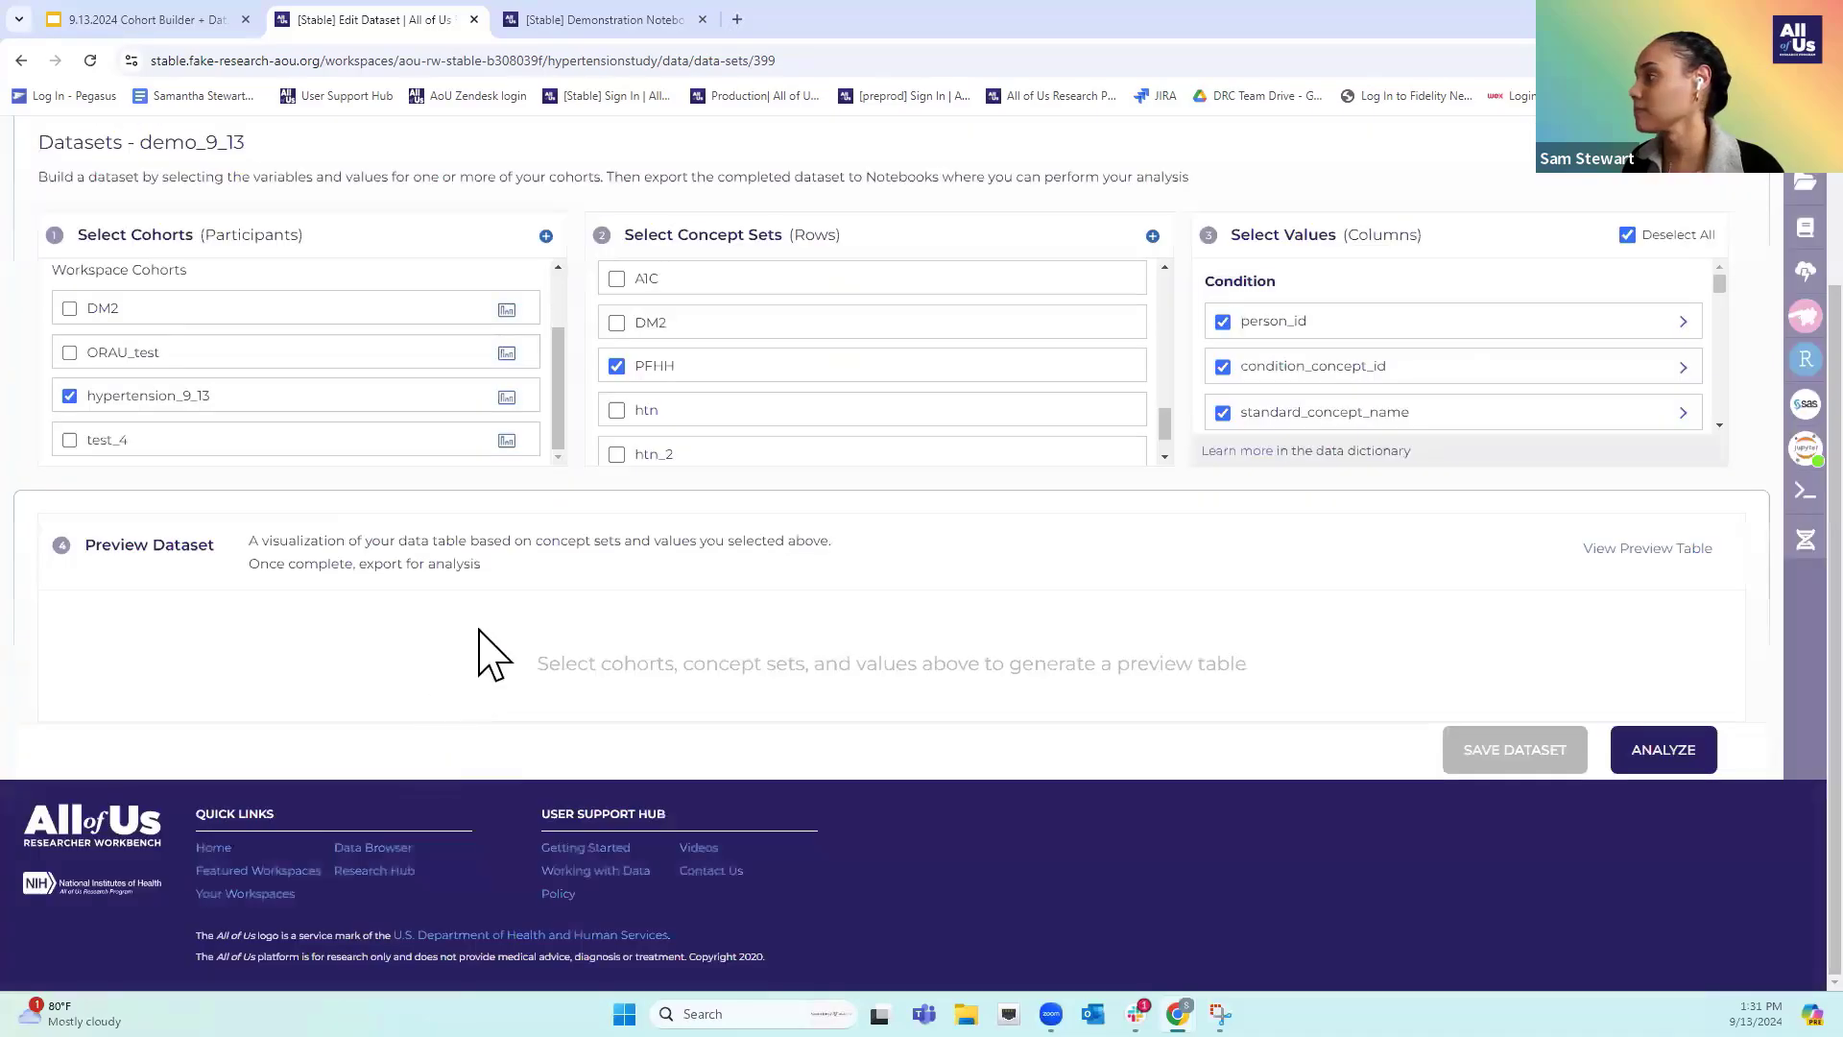
# Switch to the already open Demonstration Notebook in Jupyter
pyautogui.scroll(3, 568, 469)
pyautogui.click(574, 20)
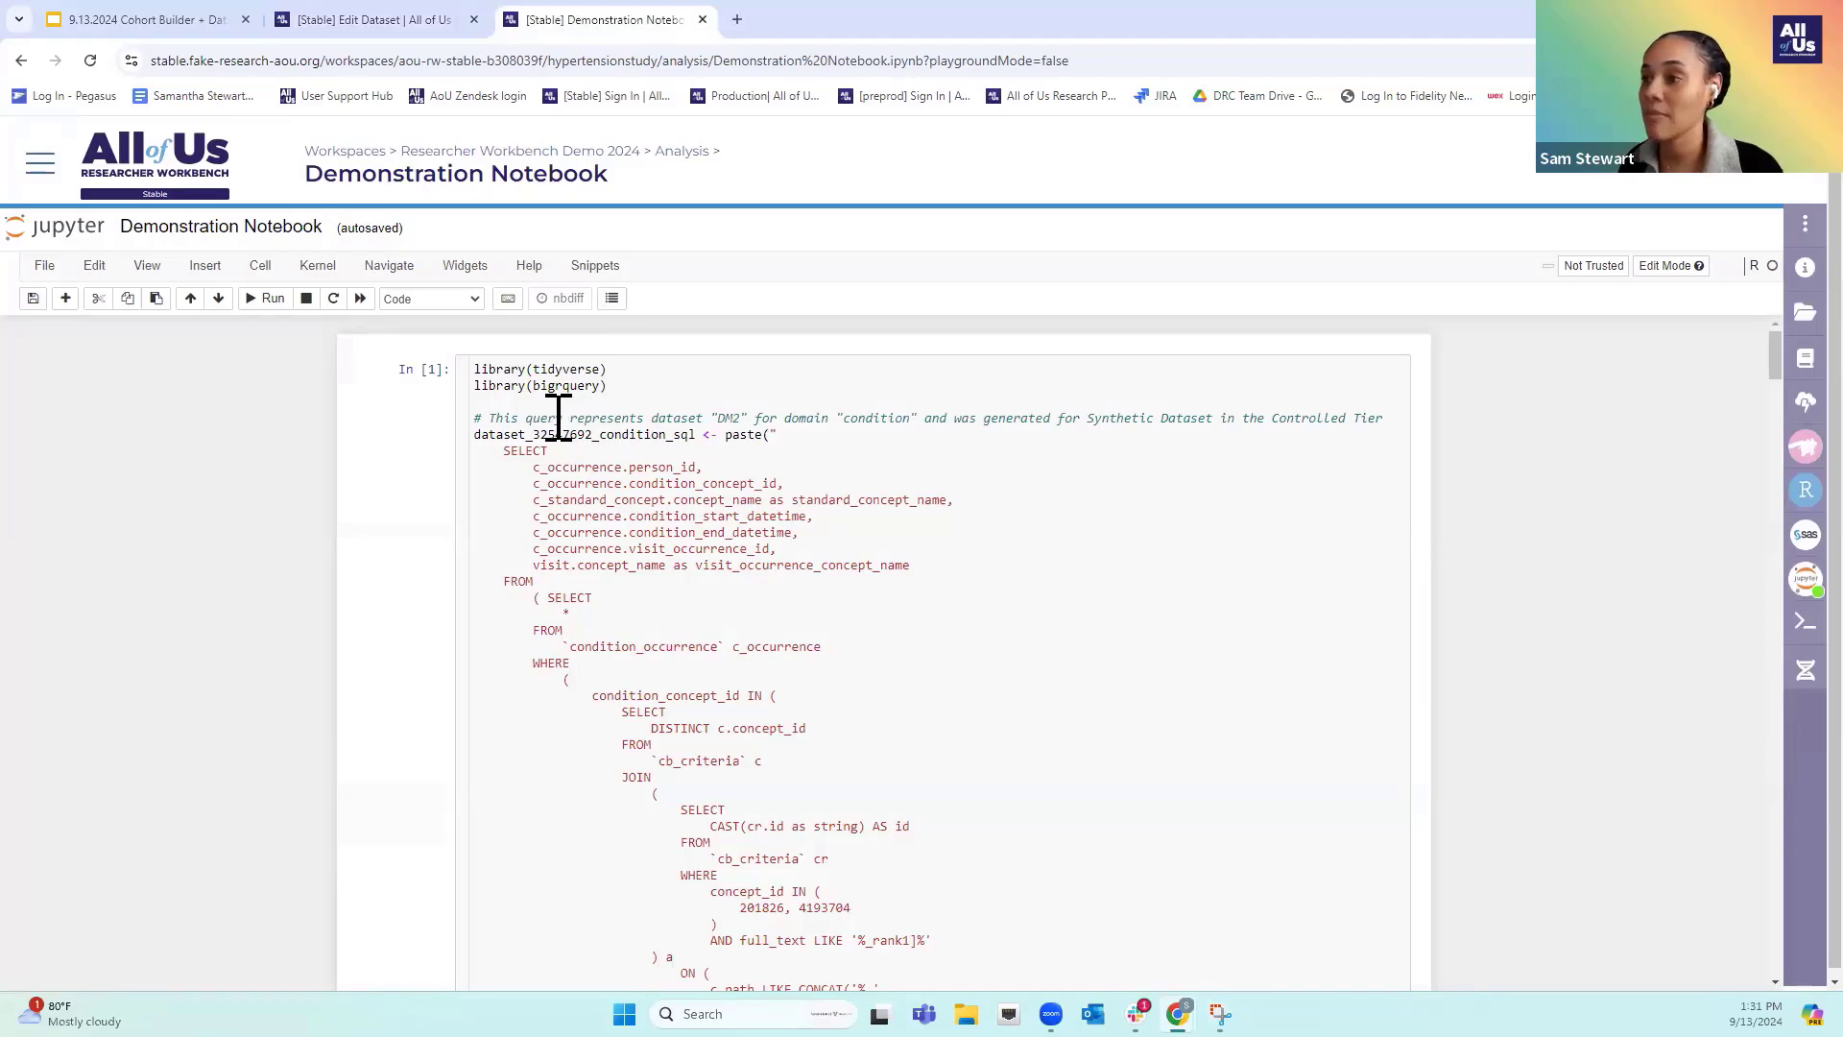
# Examine the notebook's generated condition query, the code that reads the export into a data frame, and its output table
pyautogui.moveTo(480, 436); pyautogui.dragTo(666, 434)
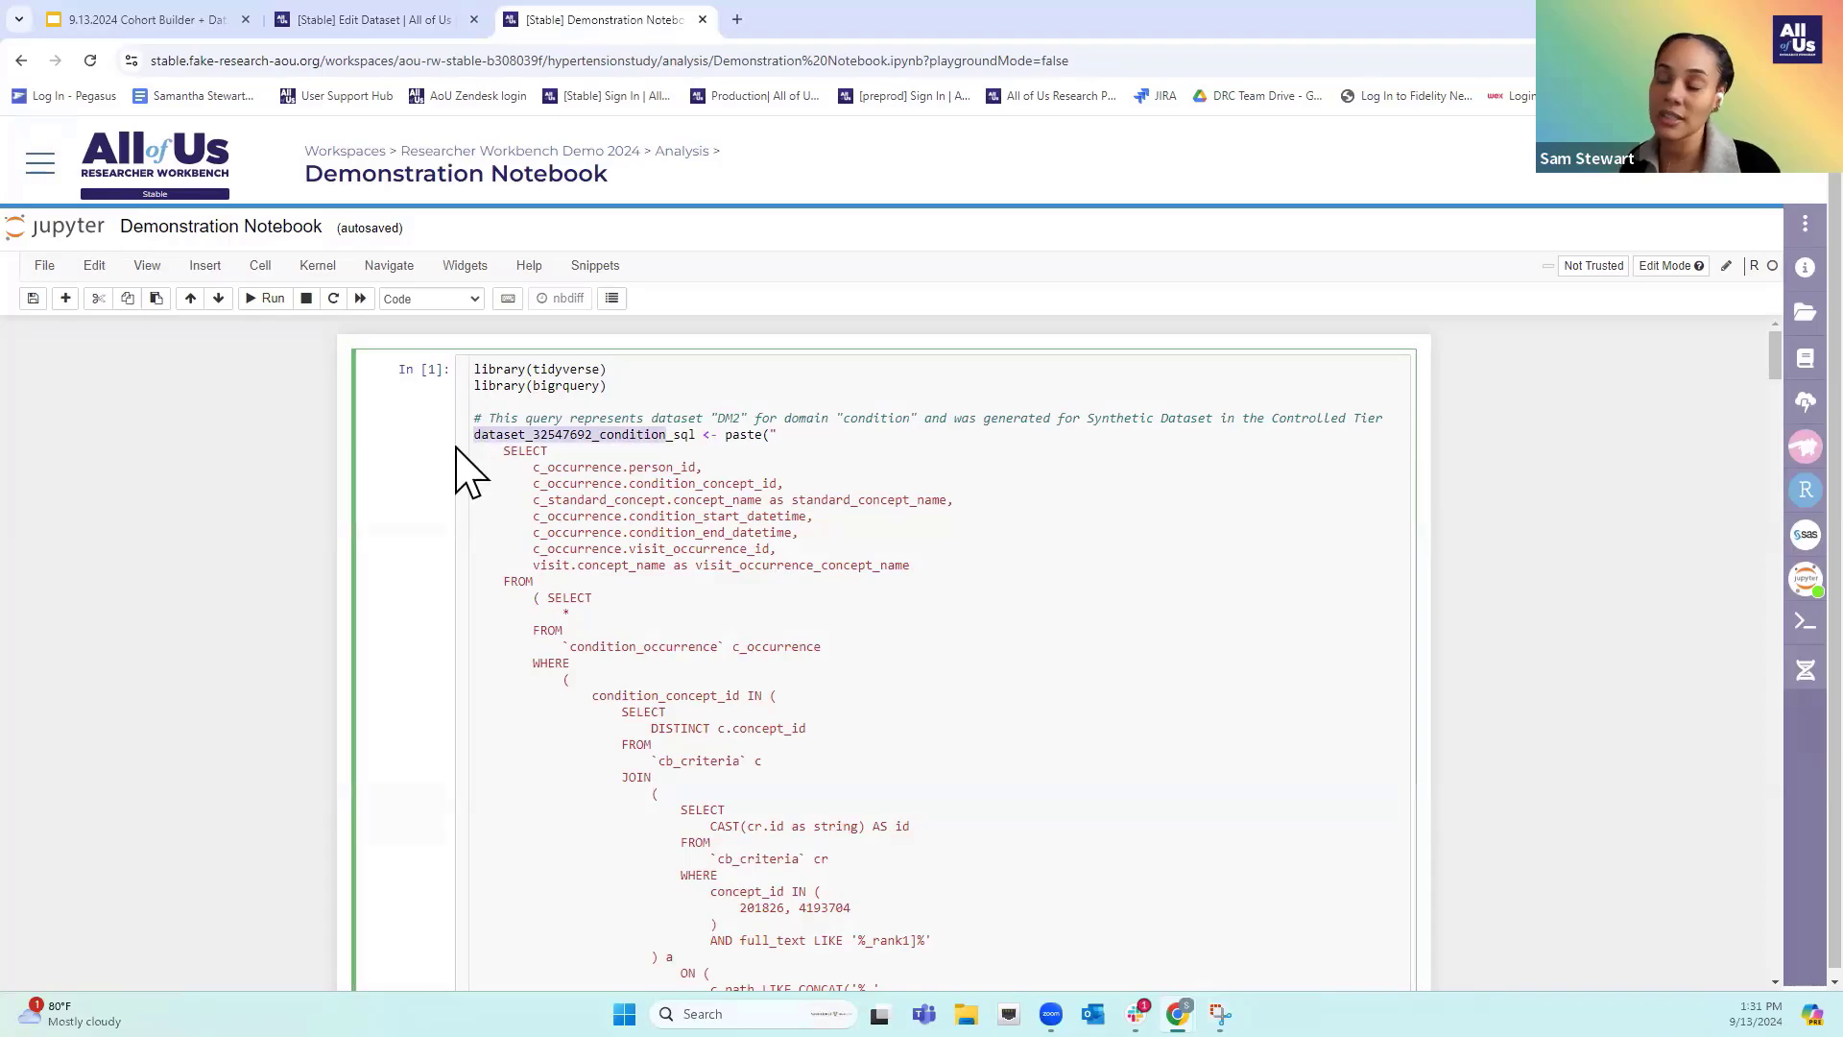
pyautogui.scroll(-15, 712, 452)
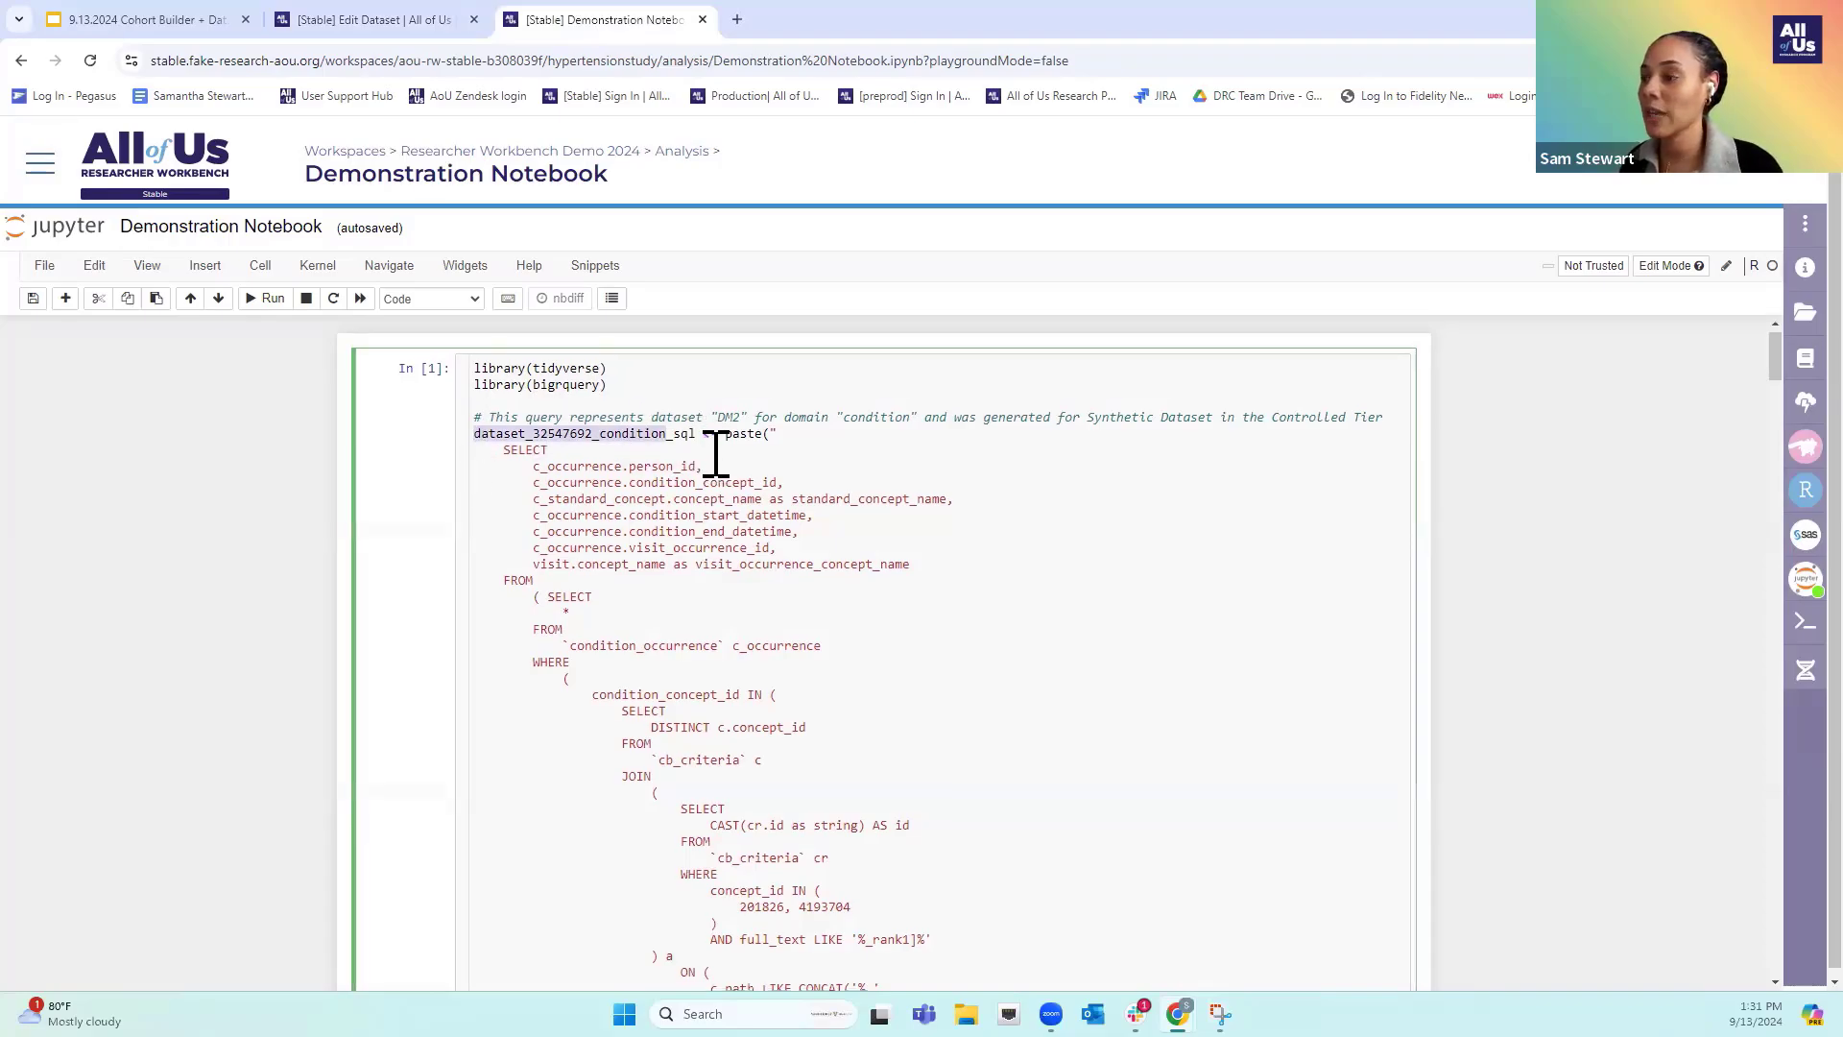
pyautogui.scroll(-10, 1083, 629)
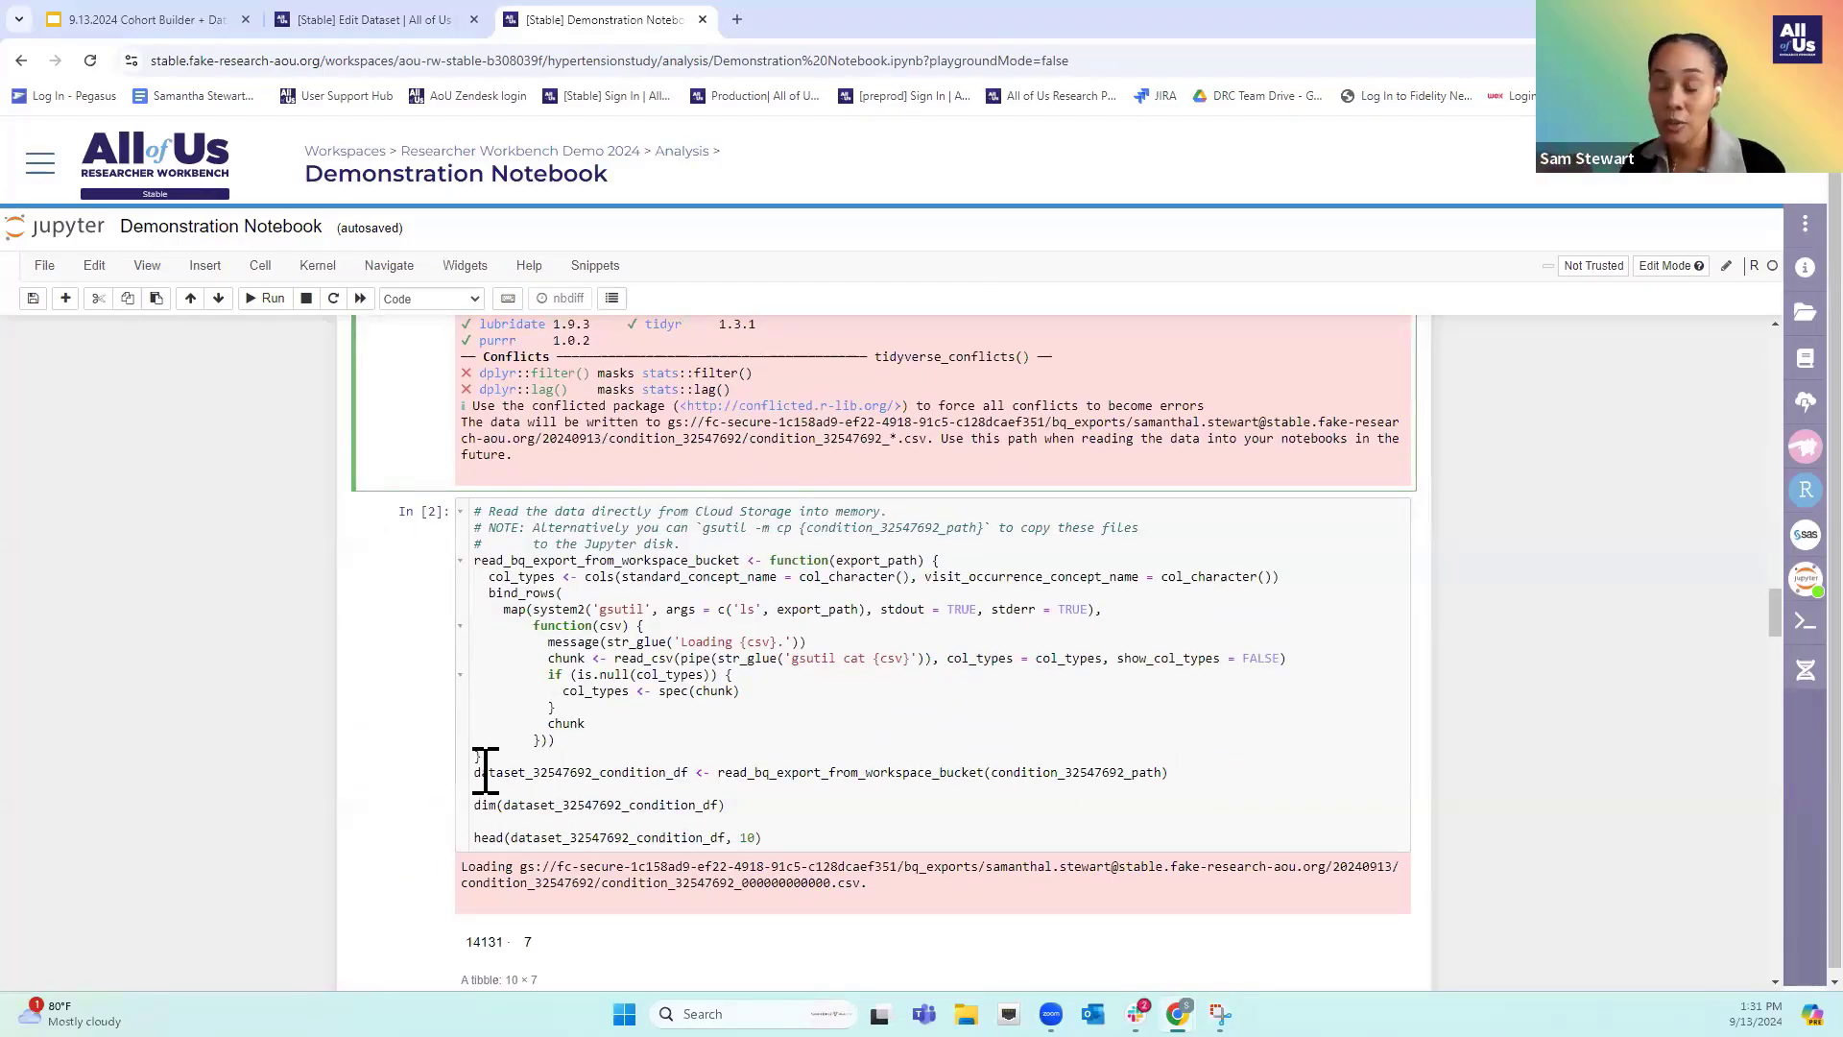
pyautogui.scroll(4, 705, 710)
pyautogui.scroll(15, 706, 710)
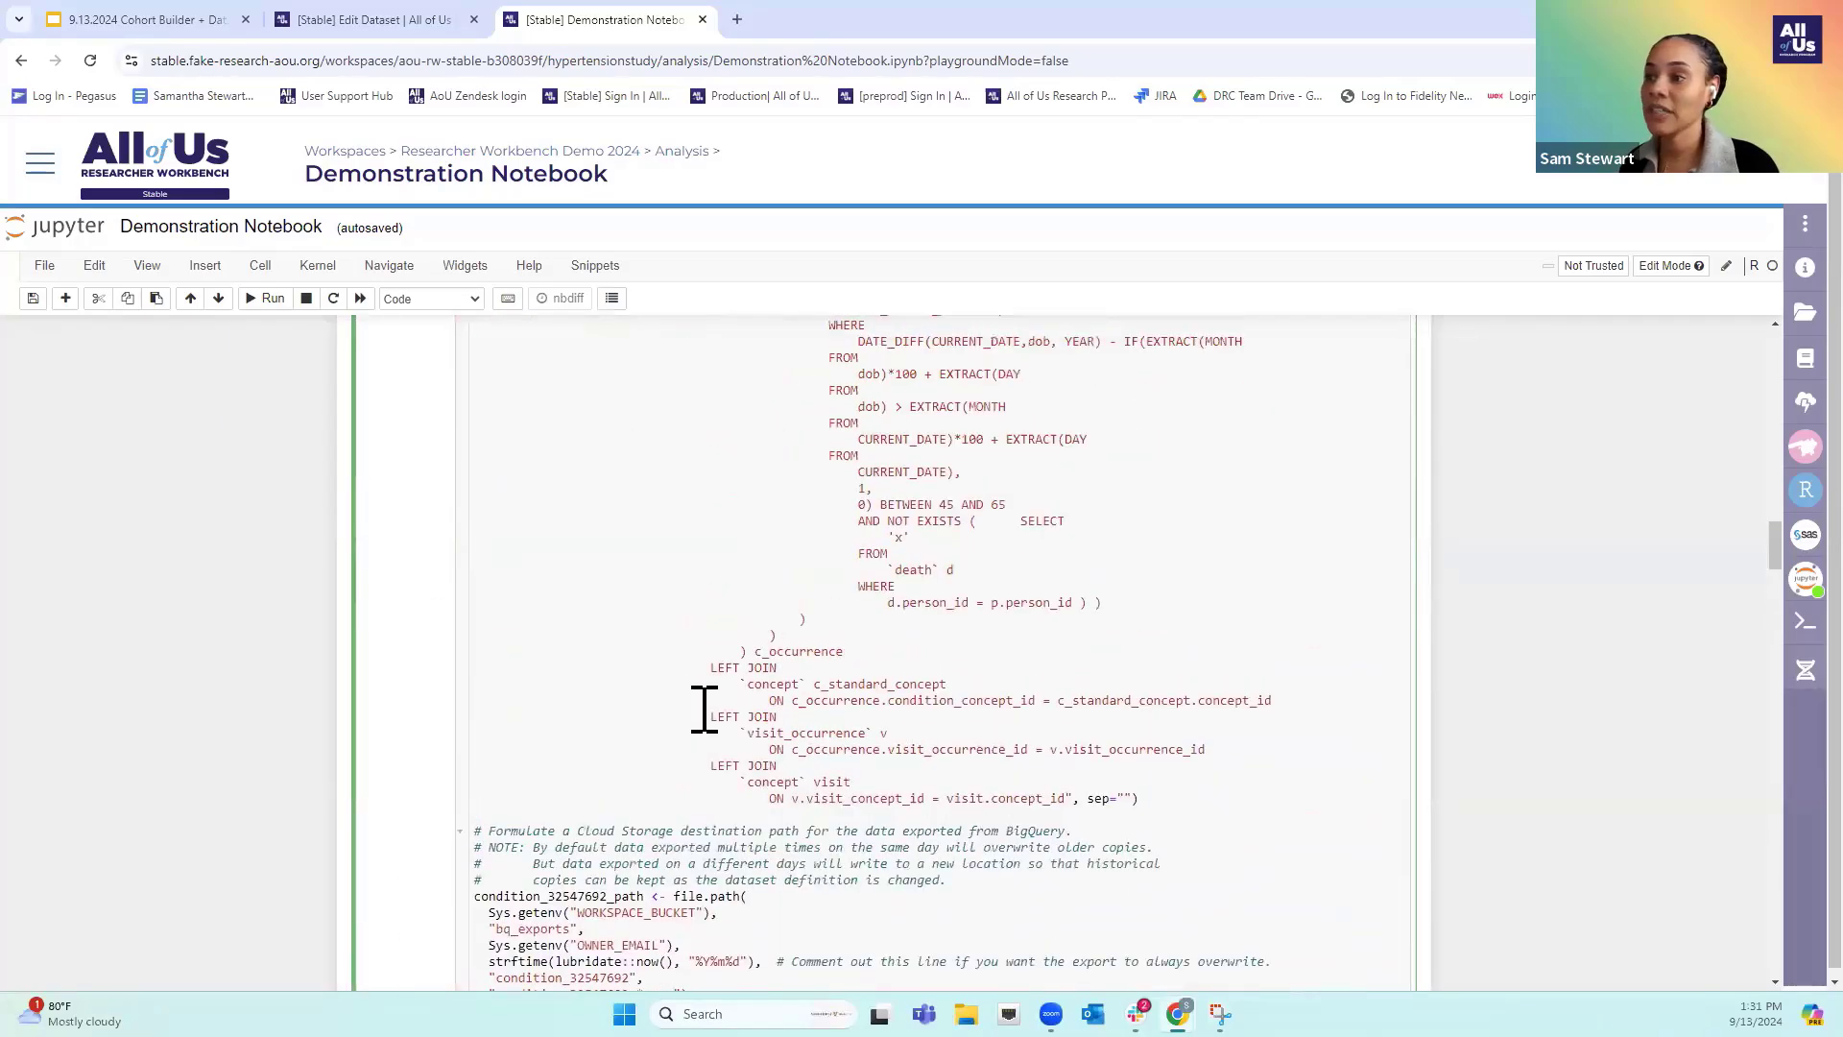
pyautogui.scroll(3, 706, 722)
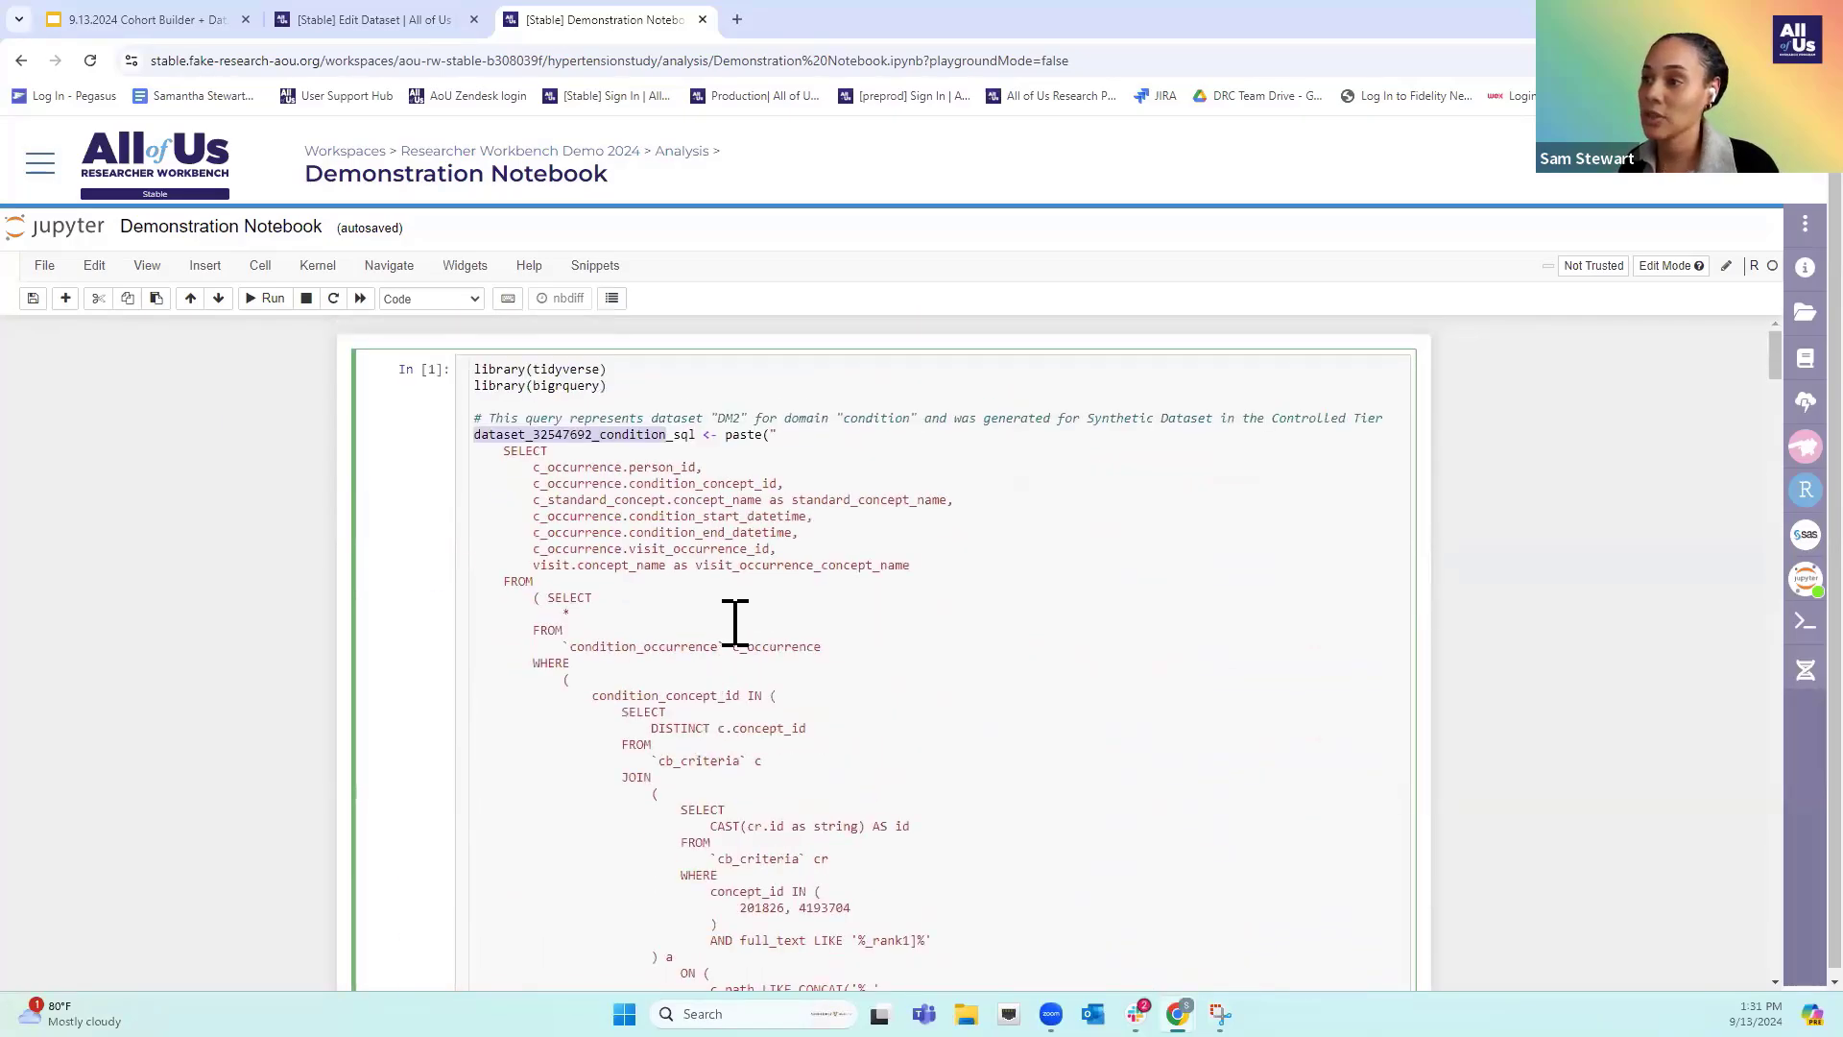
pyautogui.scroll(-3, 784, 523)
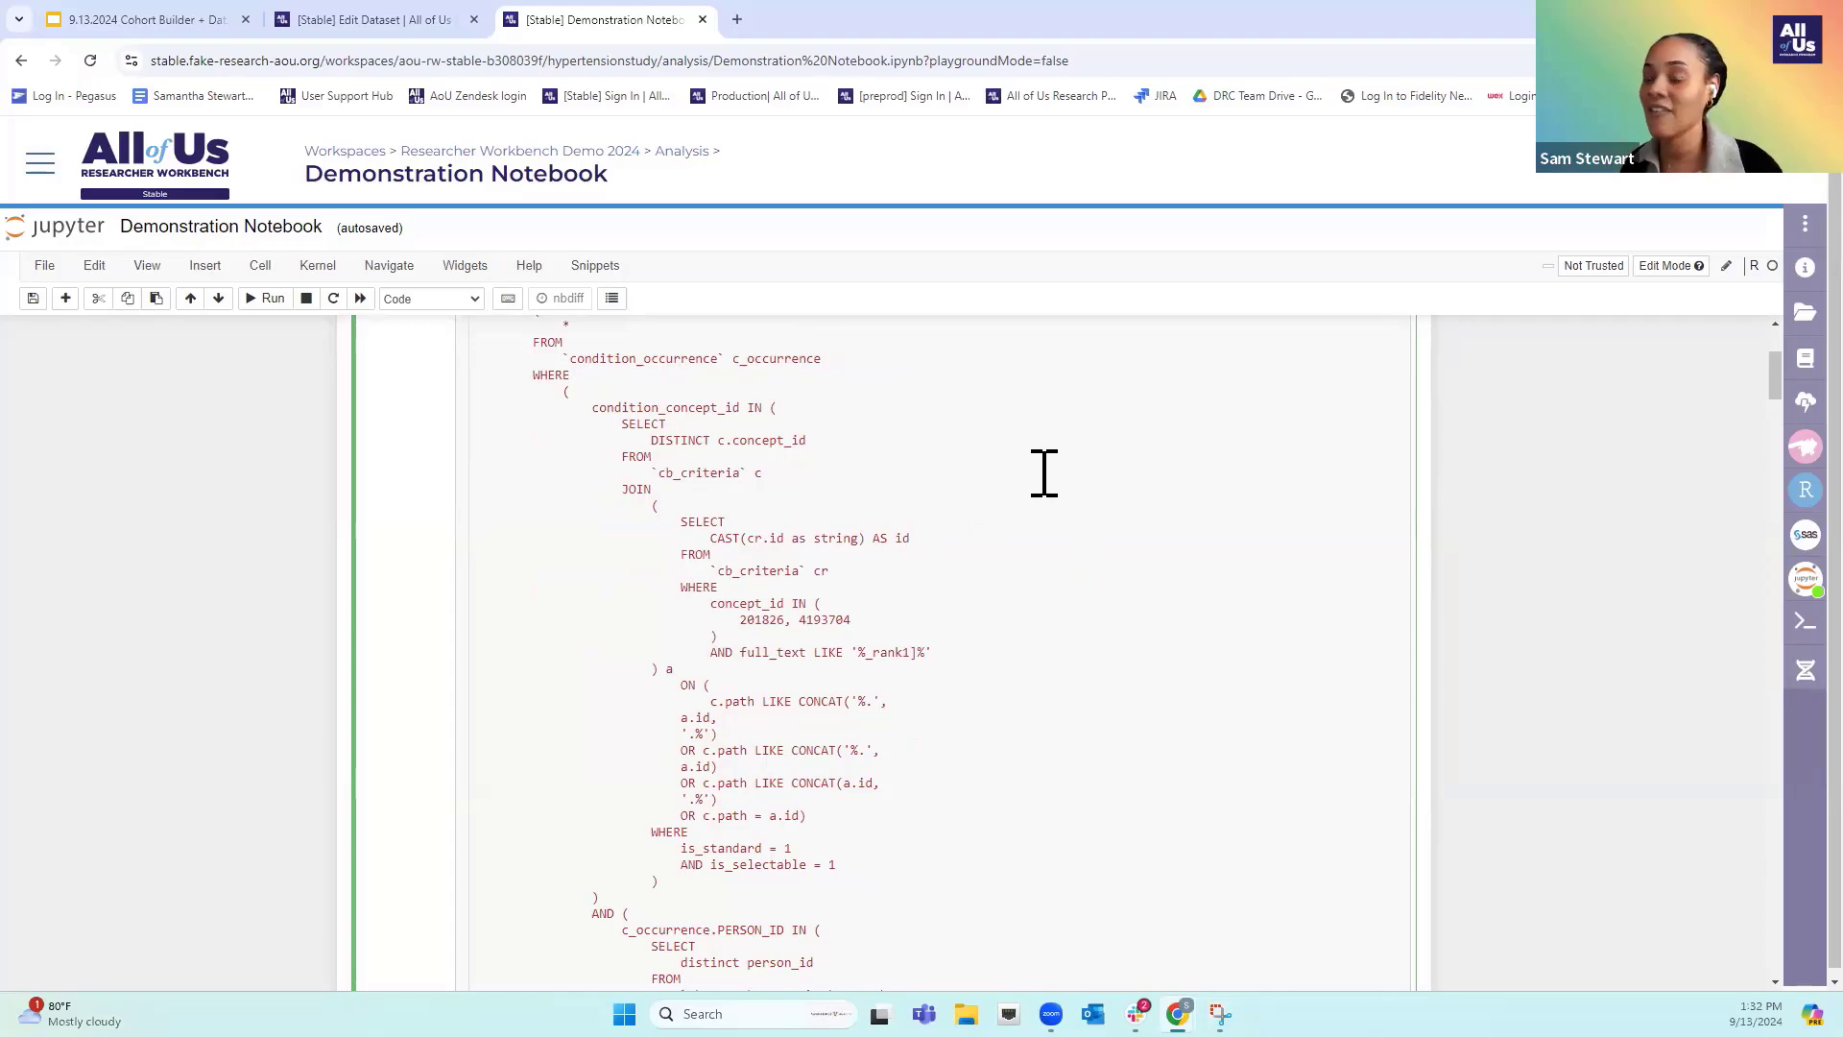
pyautogui.scroll(-10, 1040, 470)
pyautogui.scroll(-15, 1041, 463)
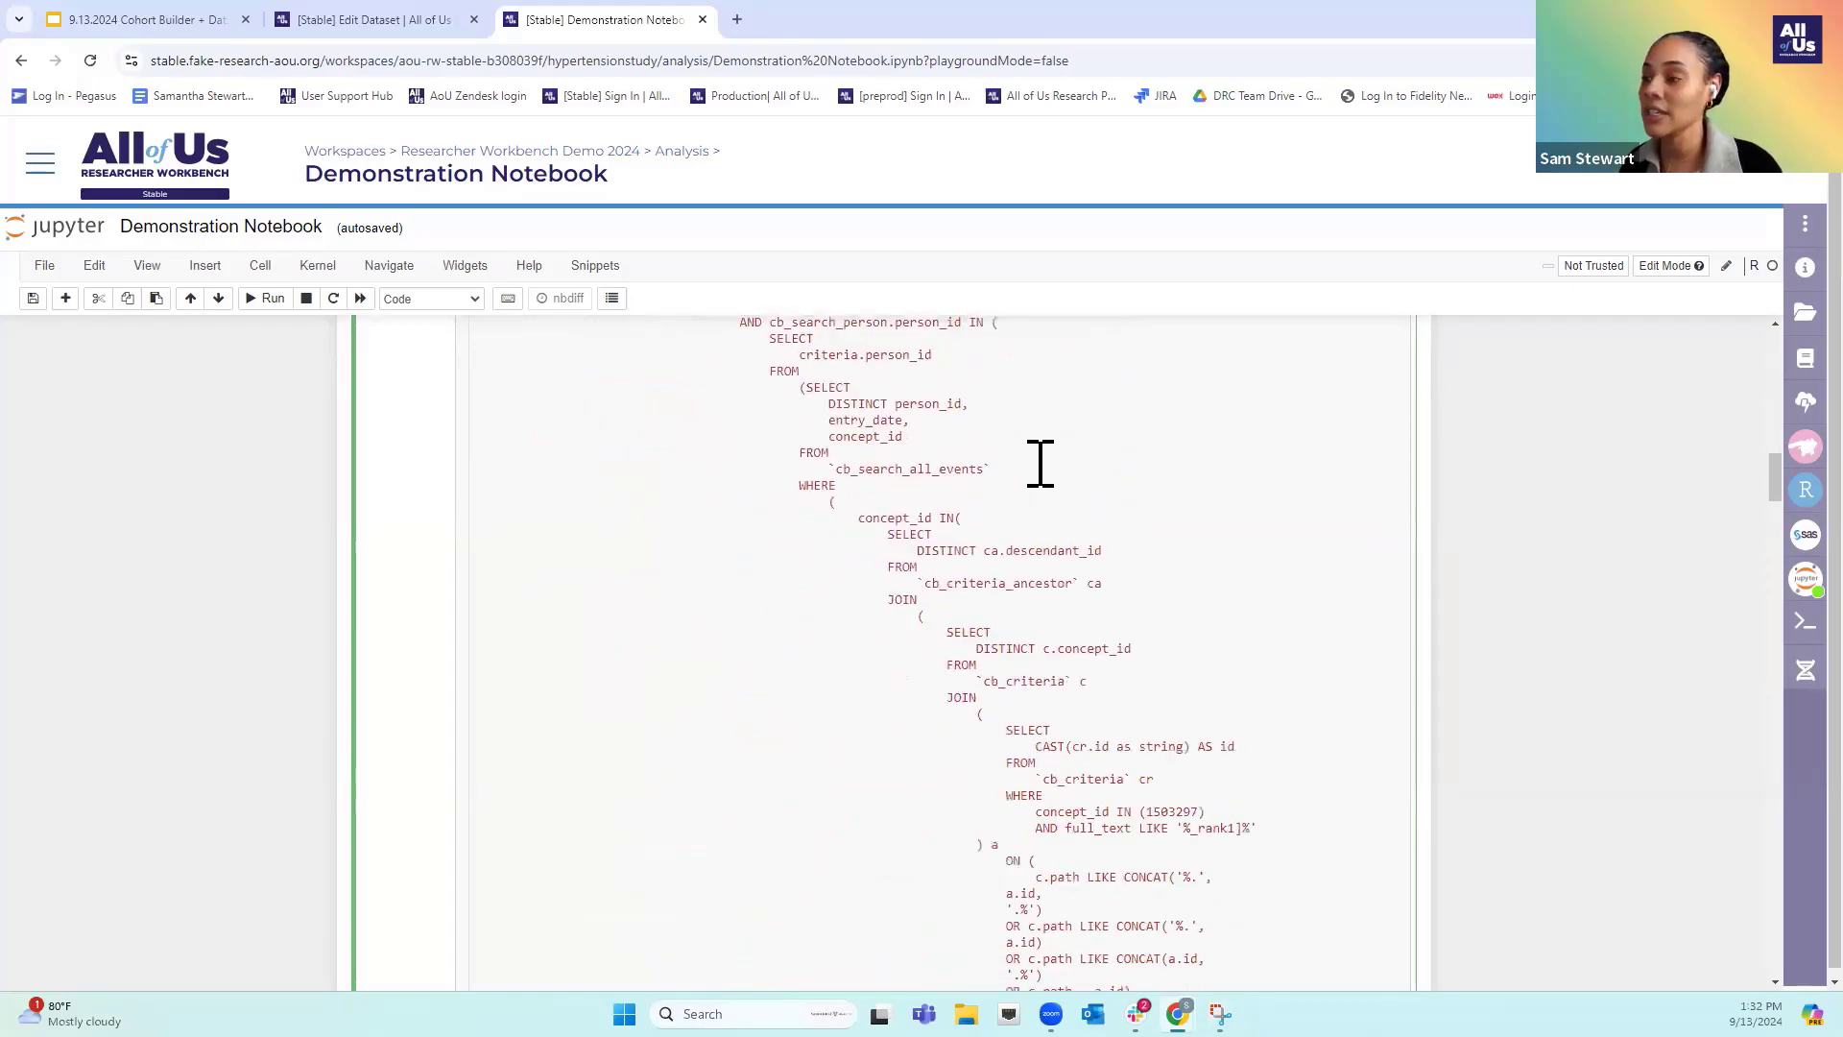
pyautogui.scroll(-15, 1041, 470)
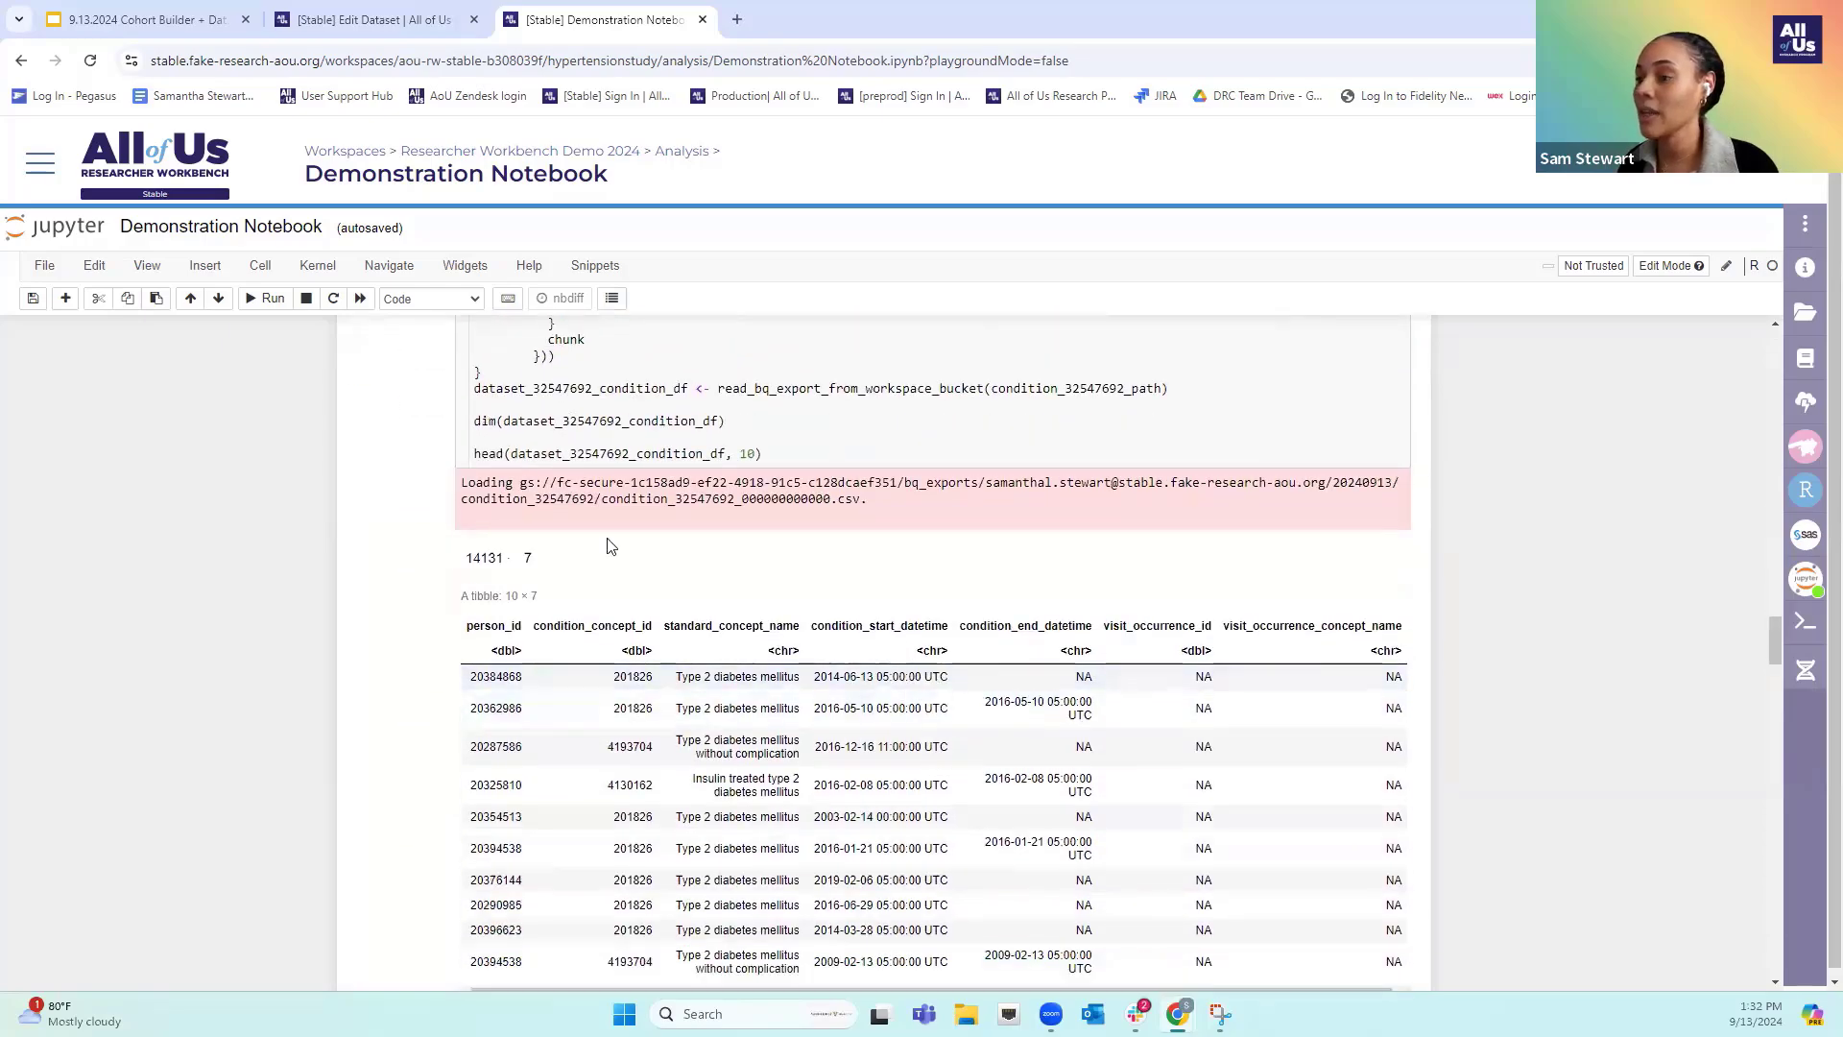
pyautogui.scroll(-1, 646, 614)
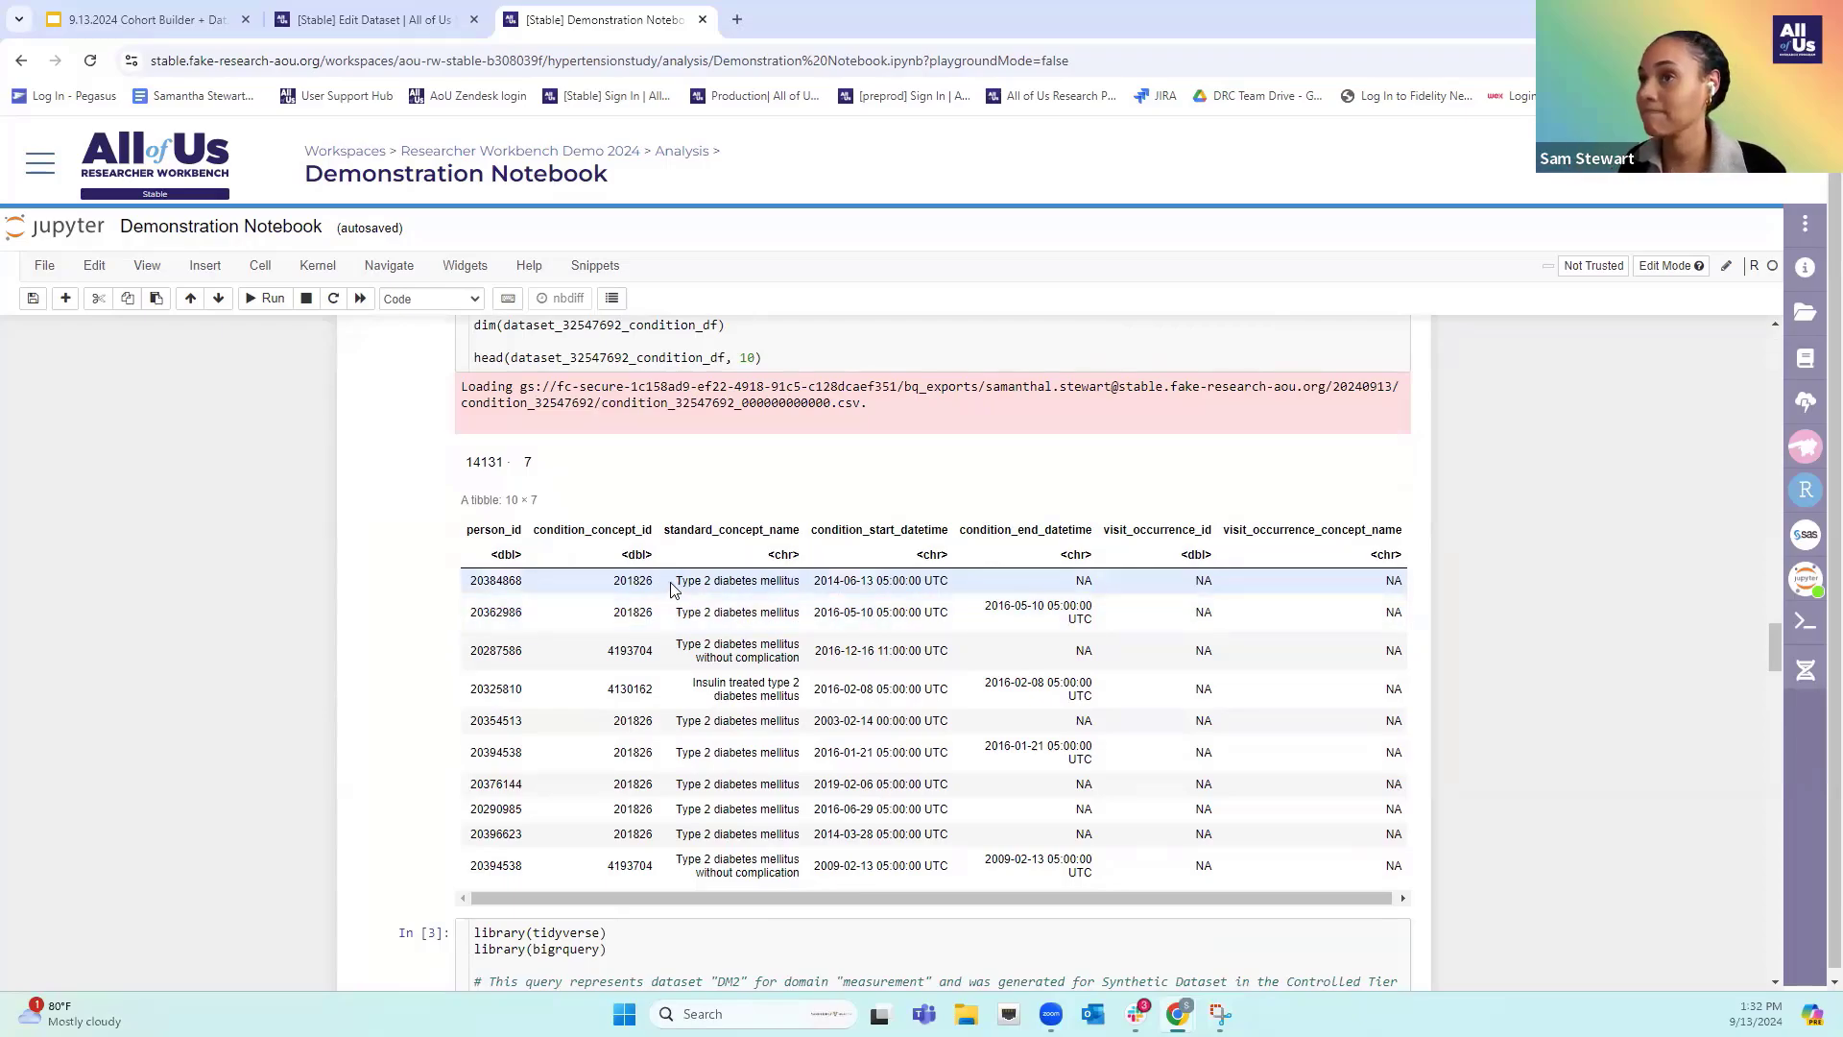
# Switch to the Google Slides presentation and advance from the demo overview to slide 24 on the User Support Hub and team
pyautogui.click(161, 21)
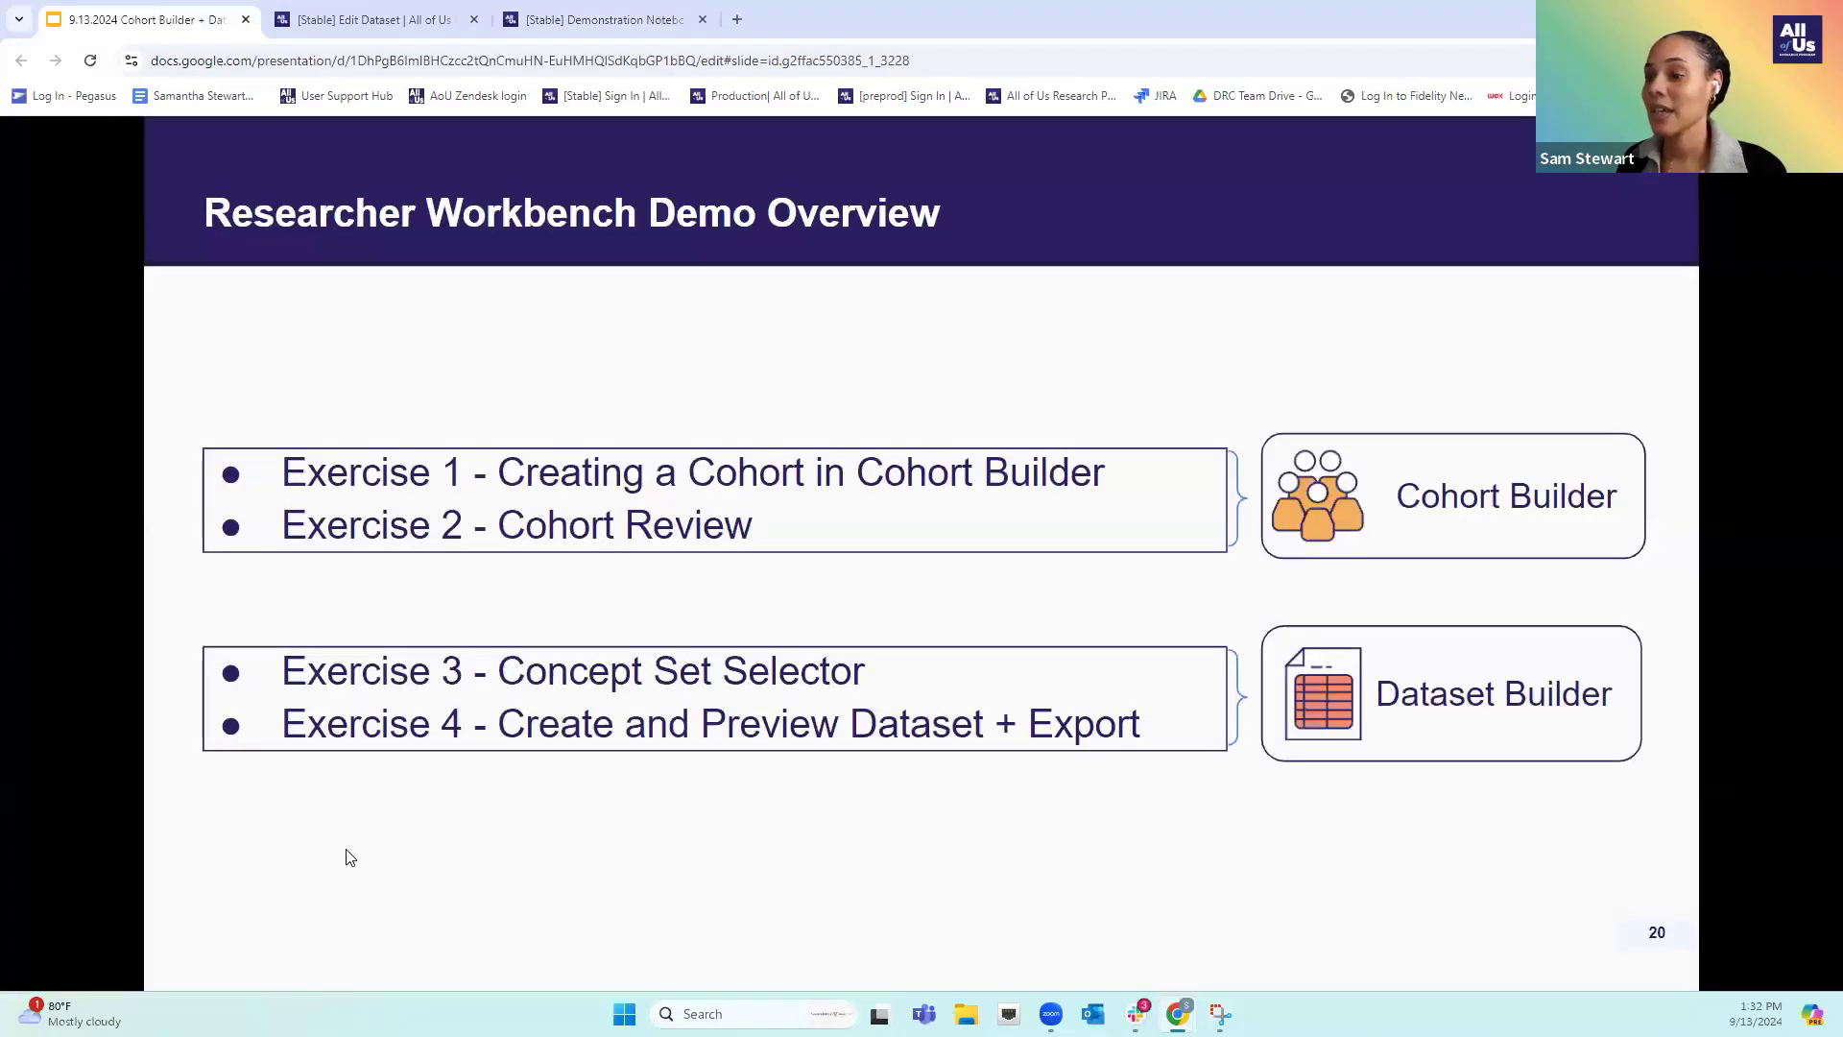
pyautogui.press('Right')
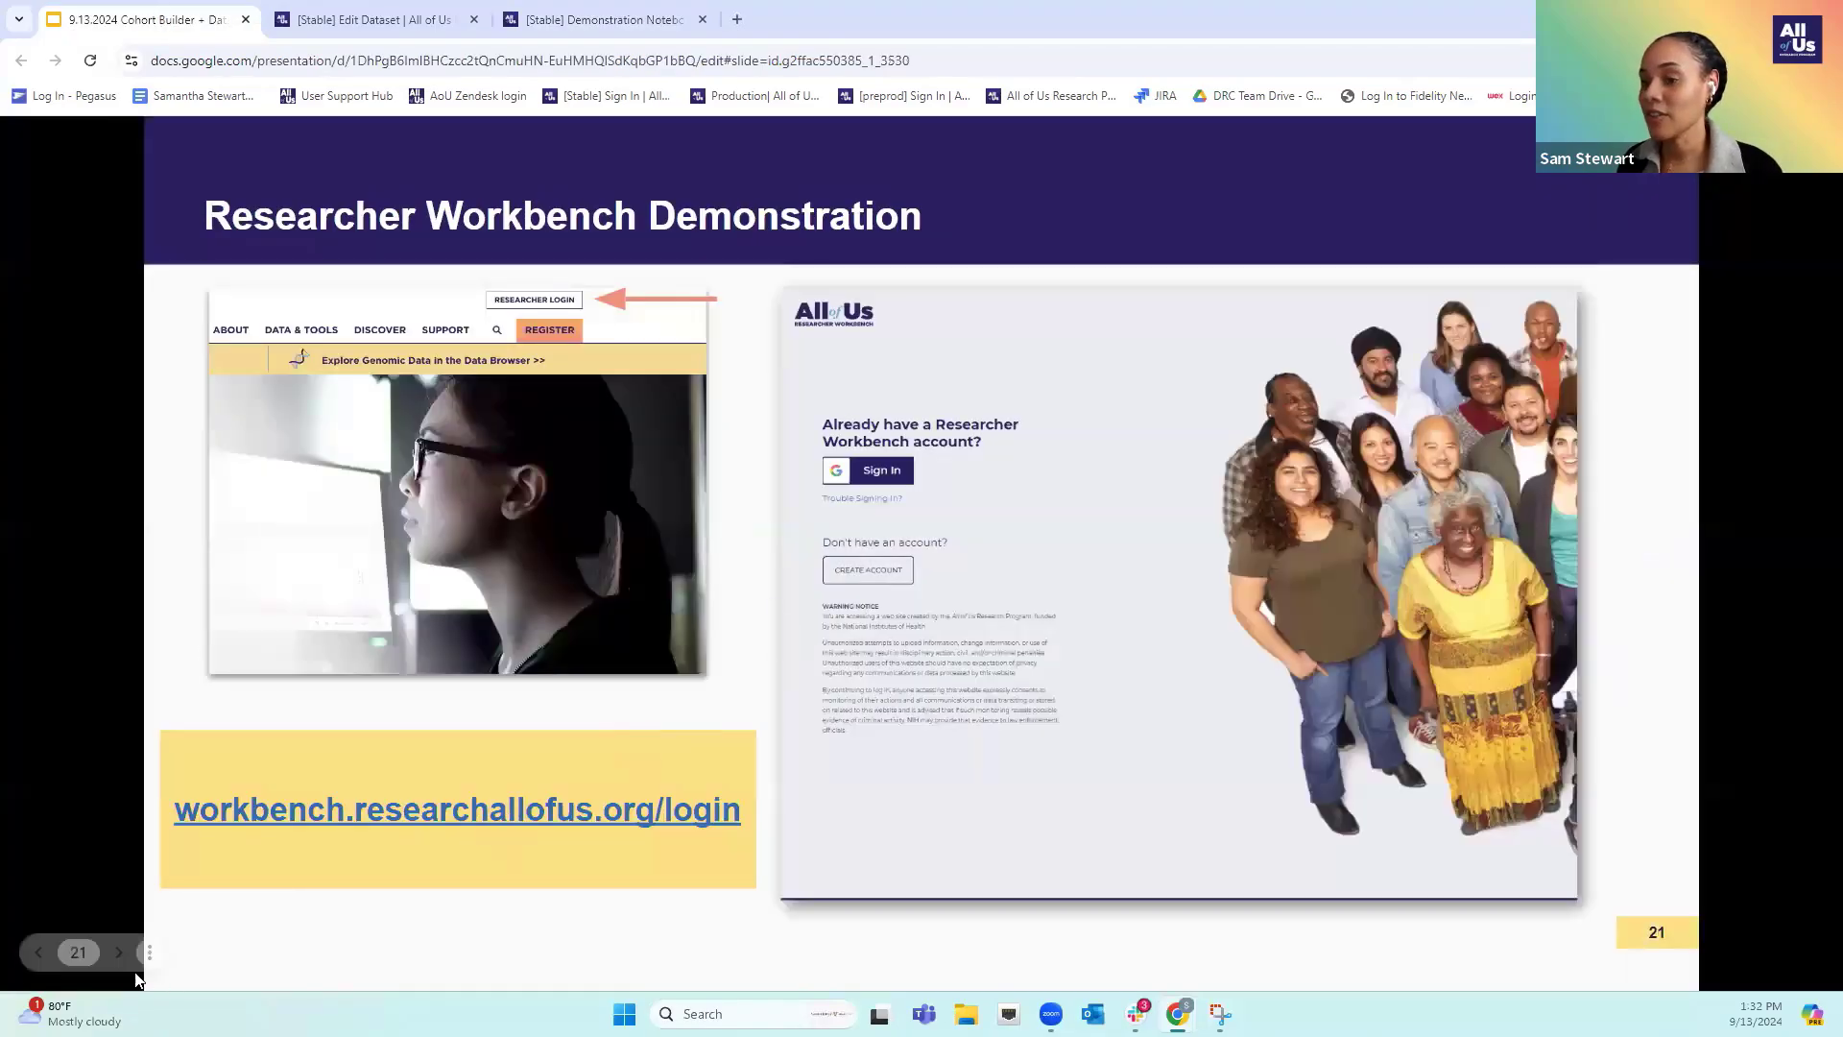
pyautogui.click(119, 953)
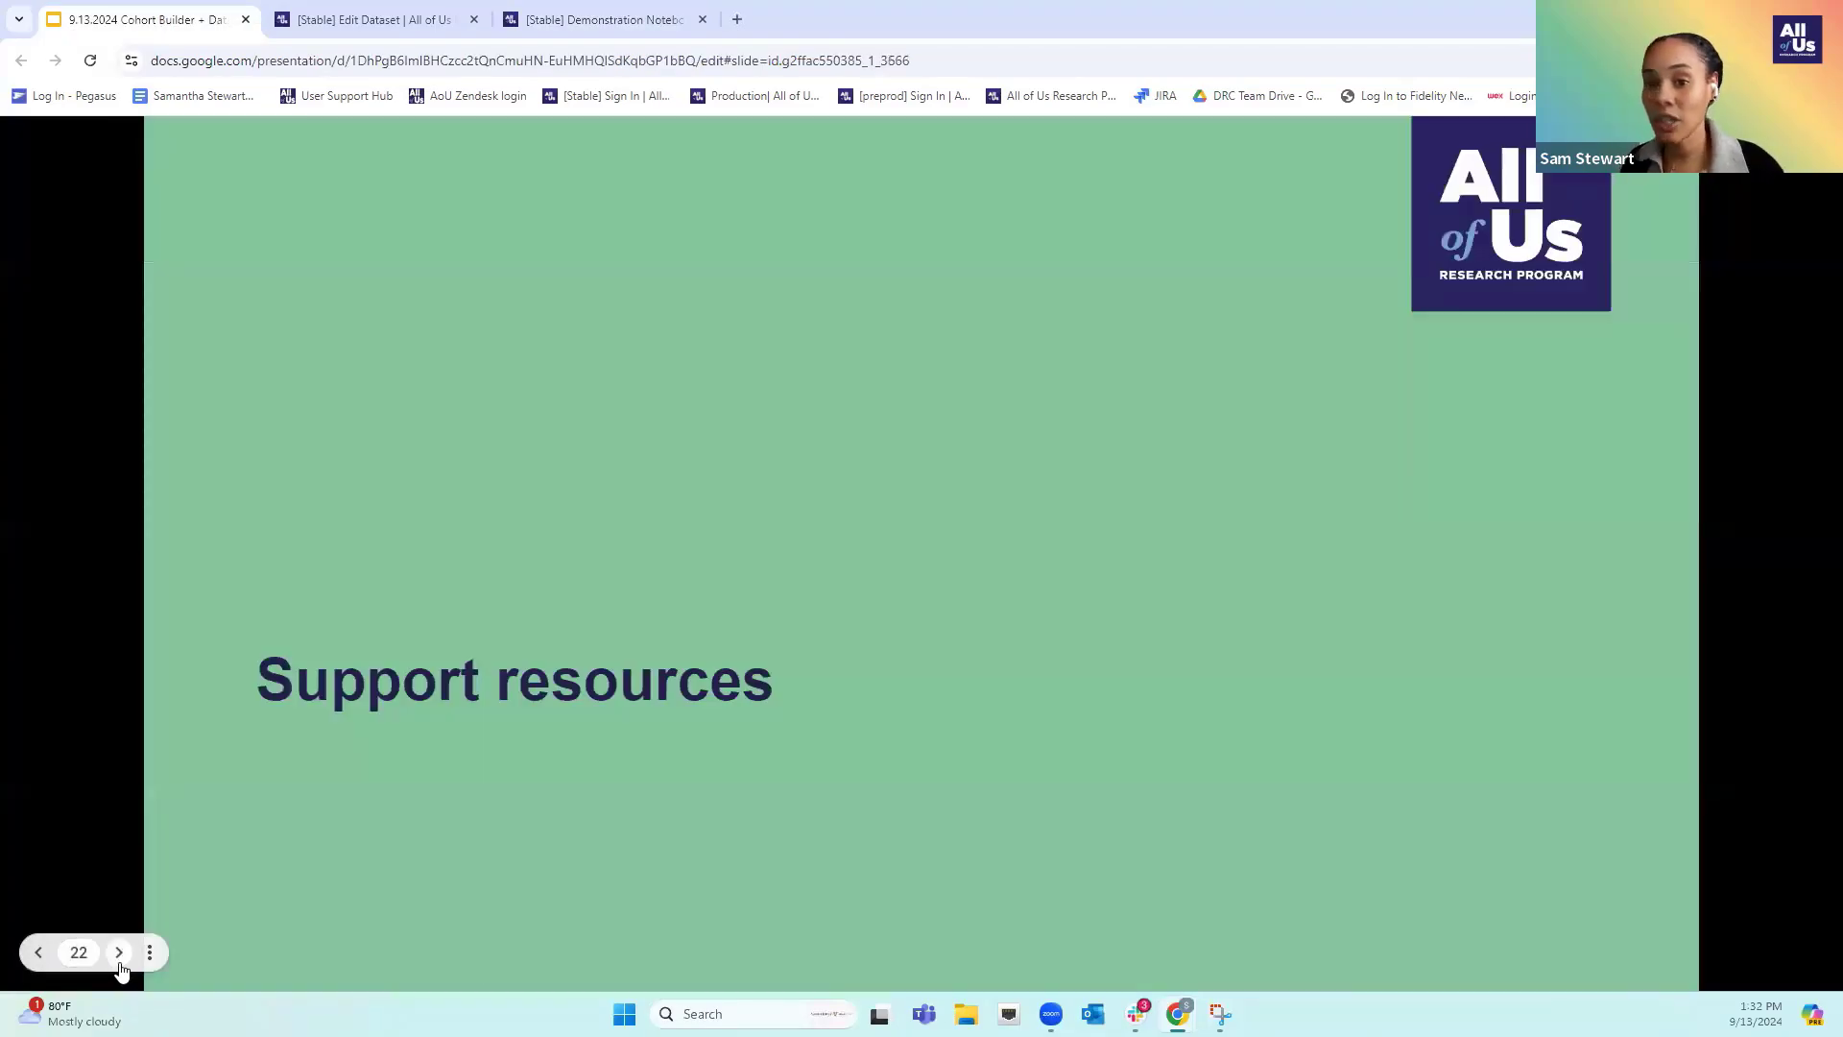
pyautogui.click(119, 952)
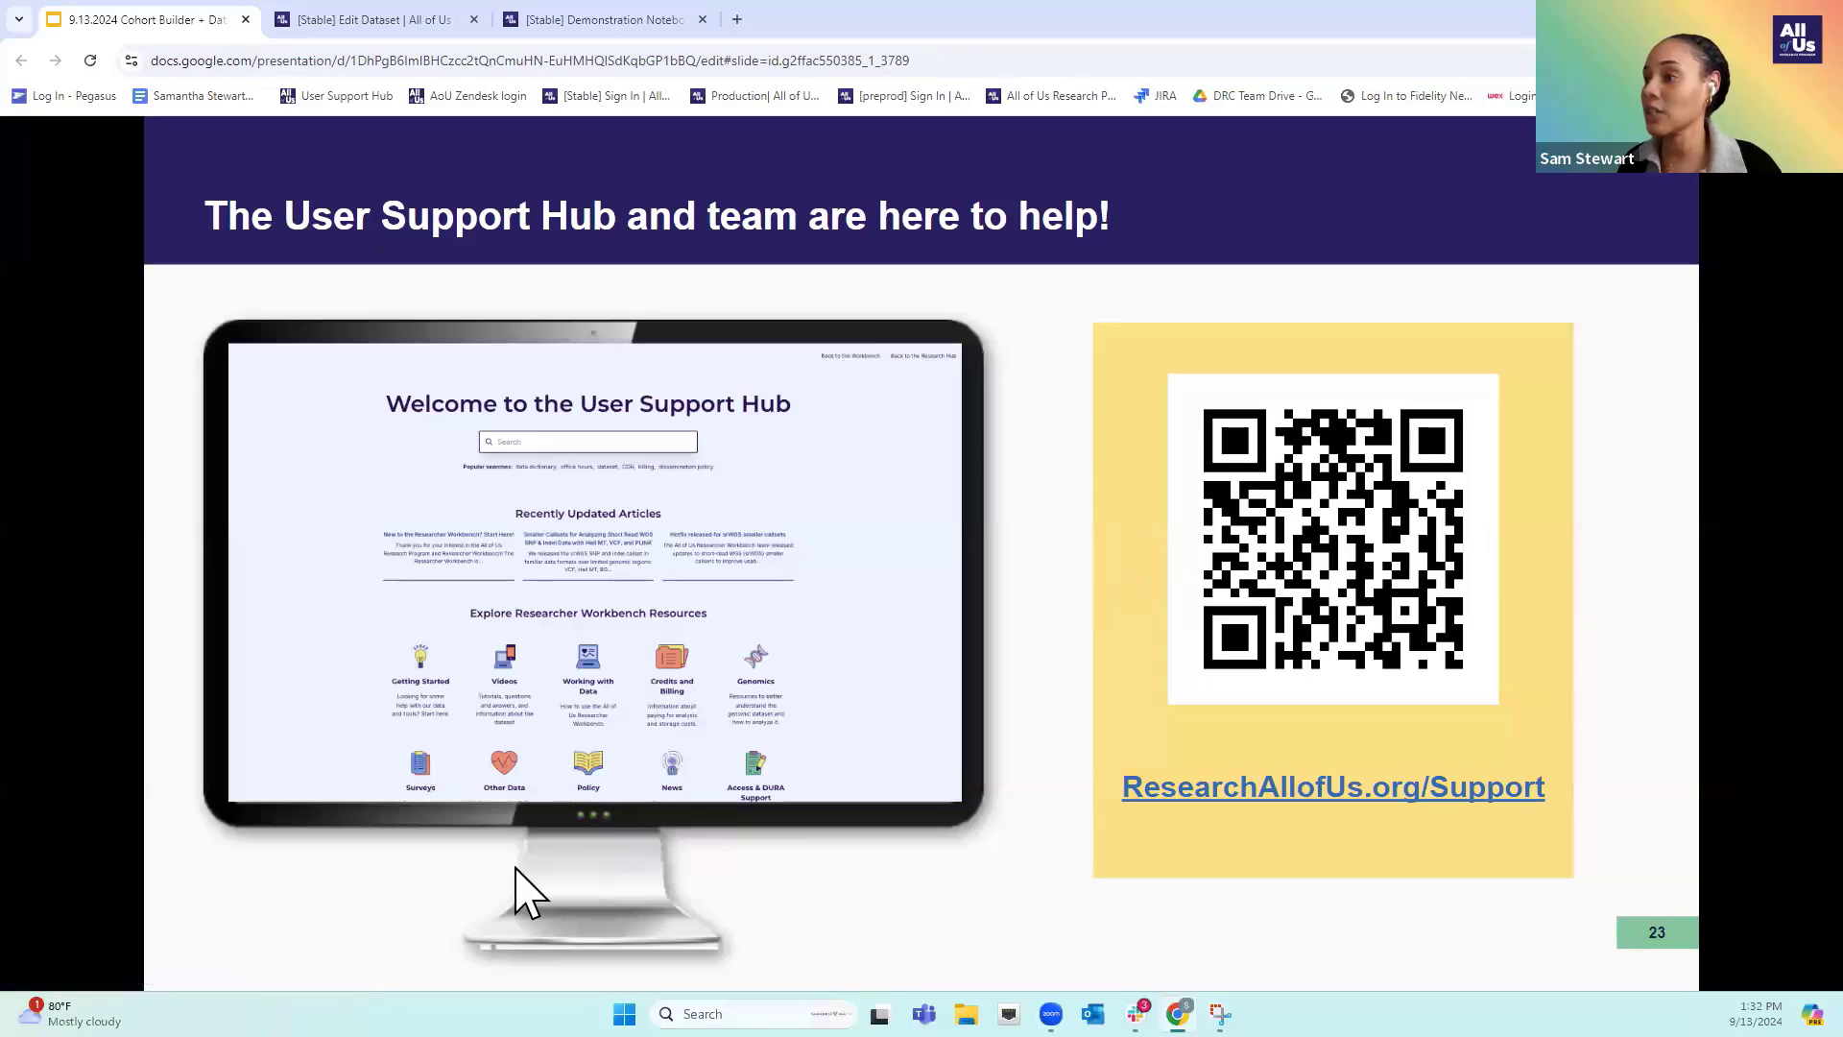
pyautogui.click(119, 954)
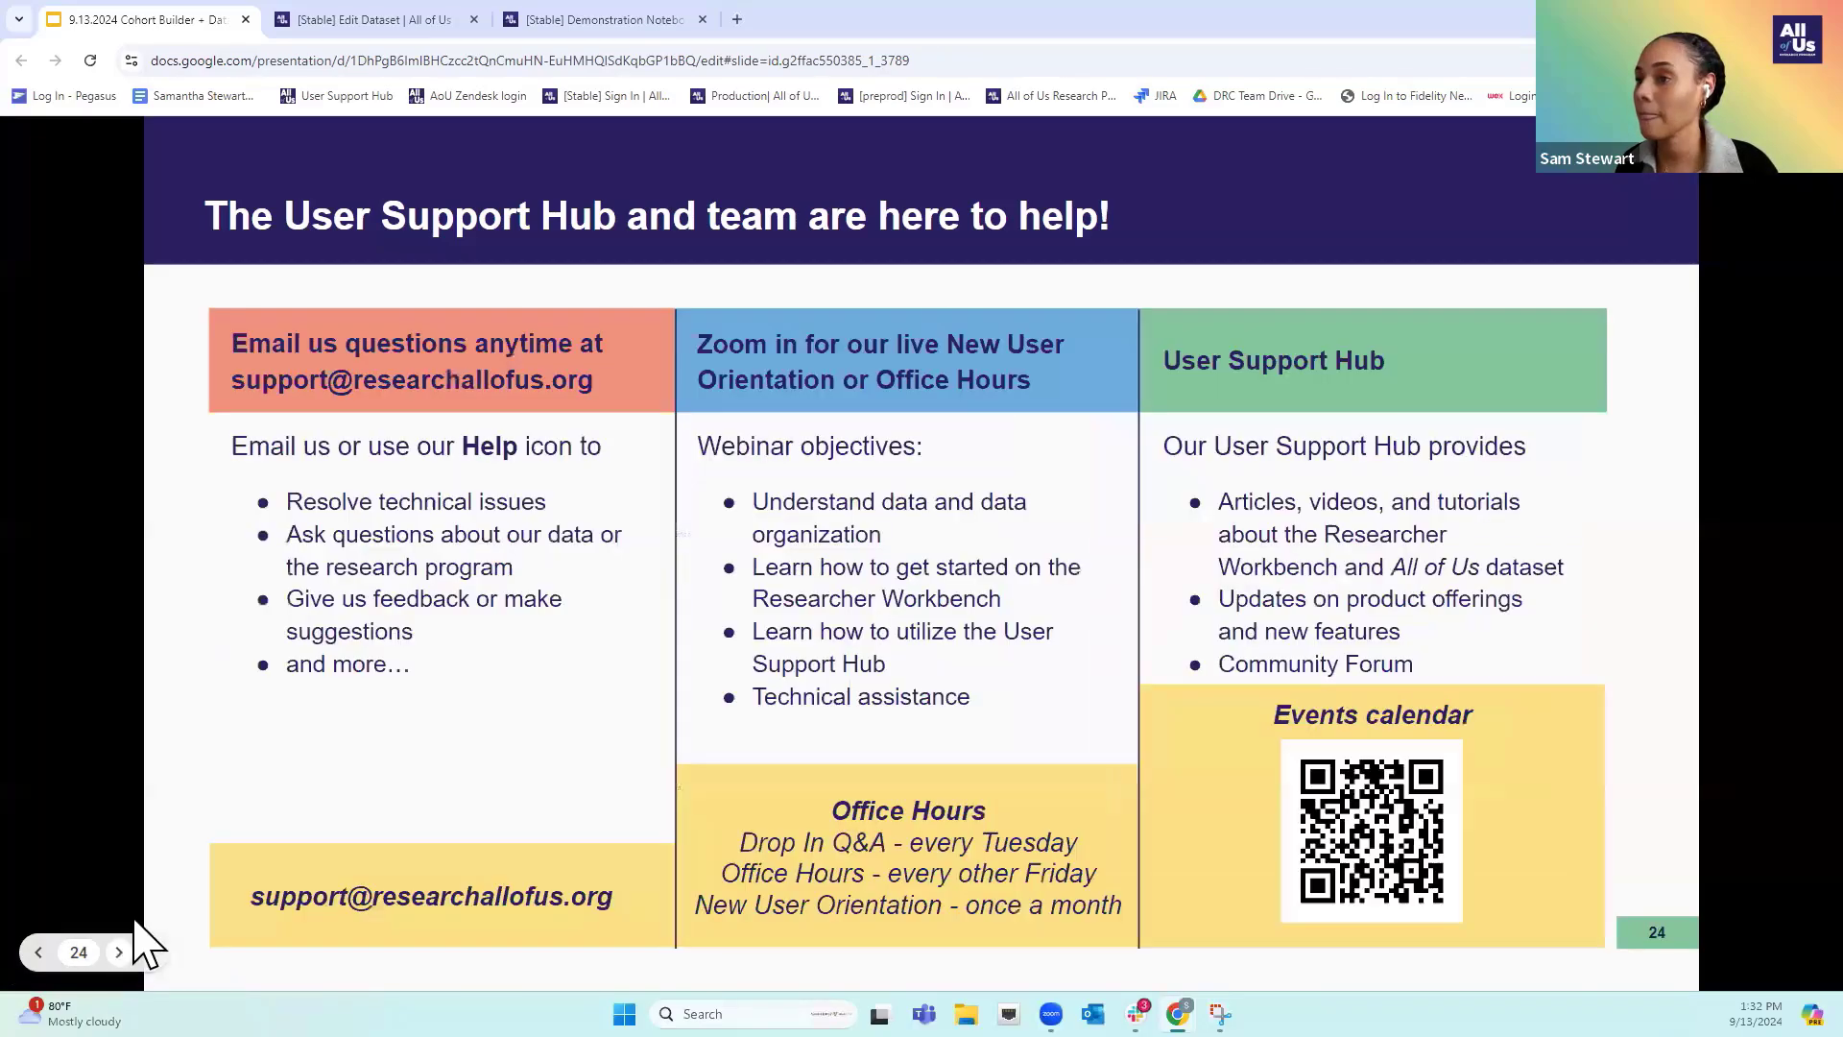